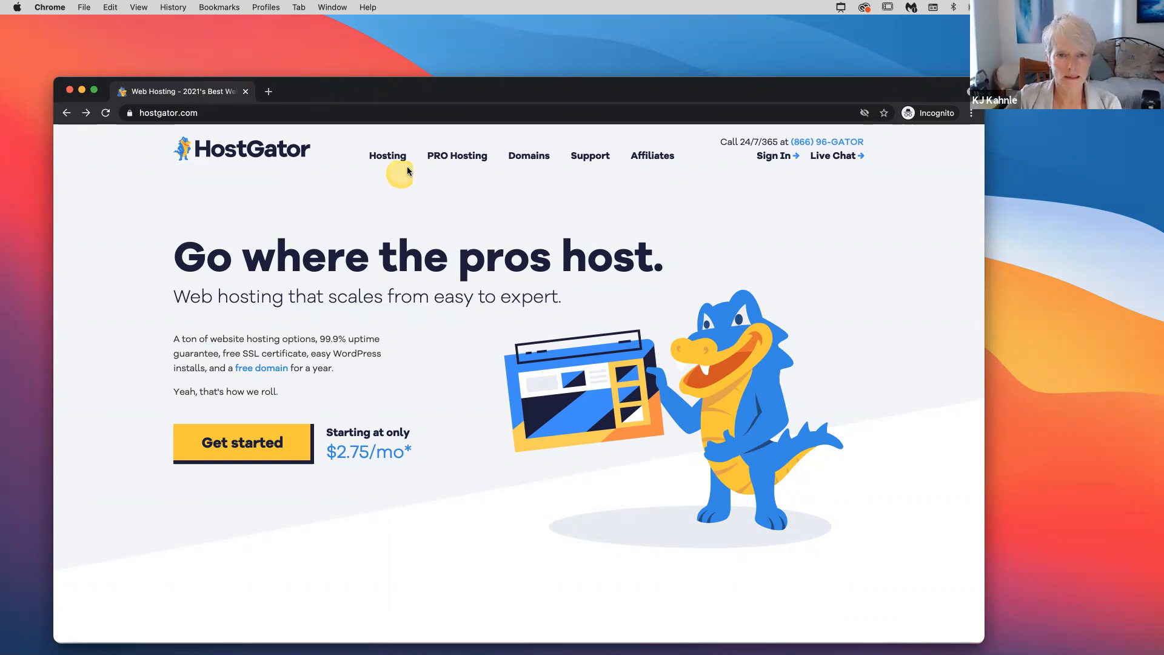
Start the hosting sign-up from HostGator's Get started button
mouse_move(395, 162)
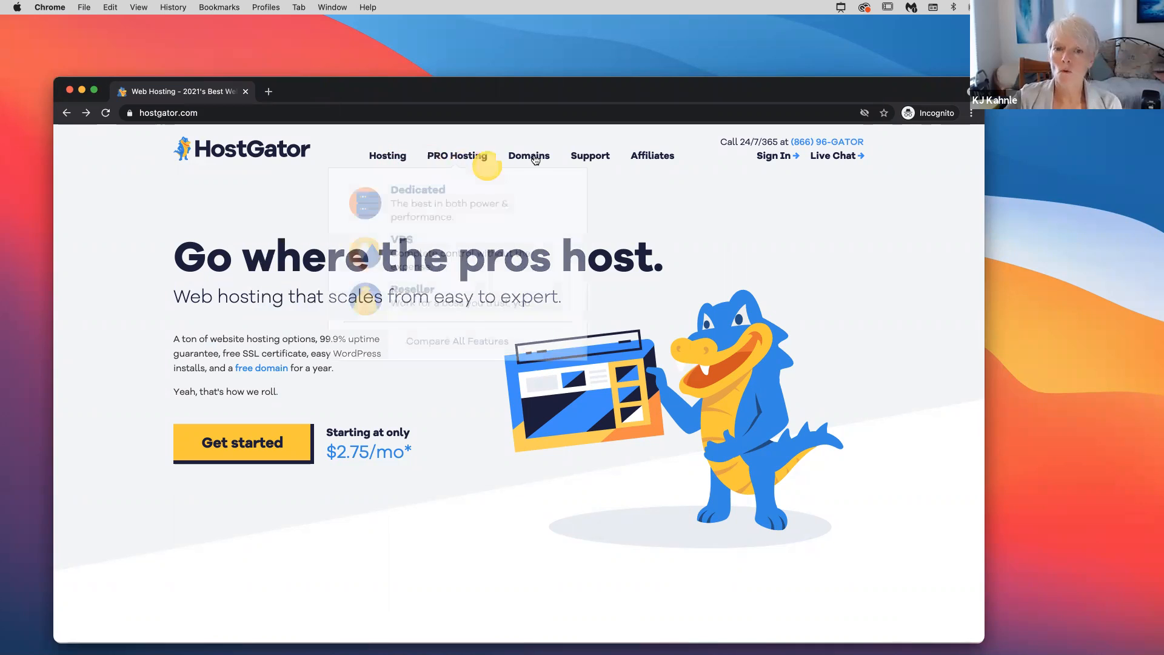
mouse_move(536, 160)
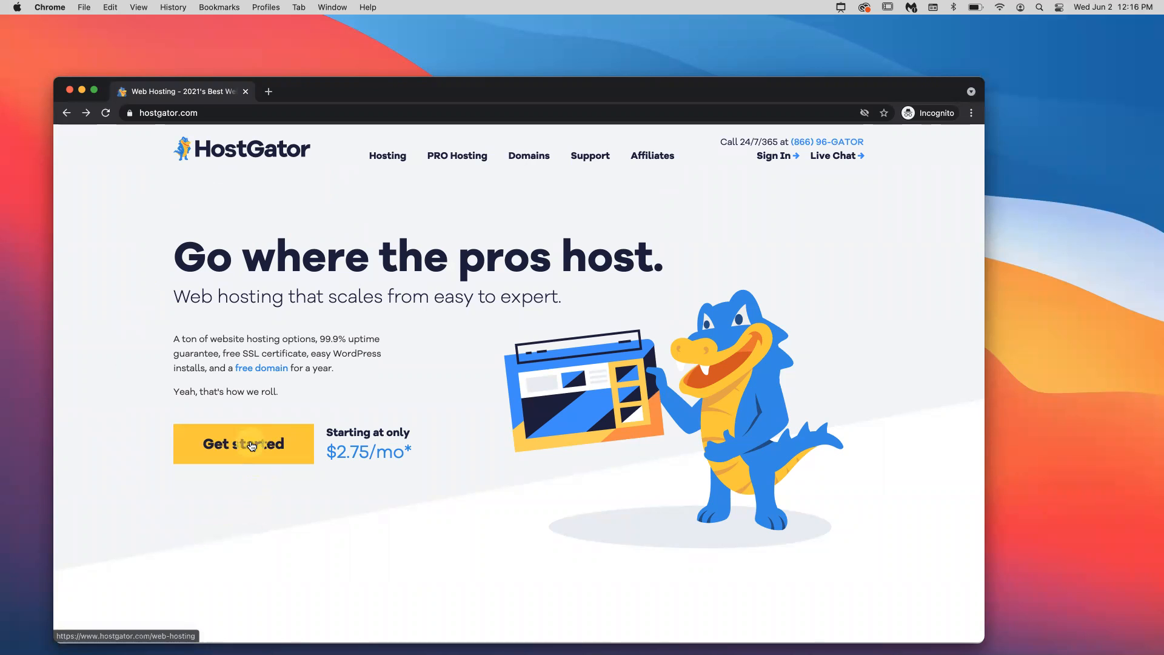
click(252, 446)
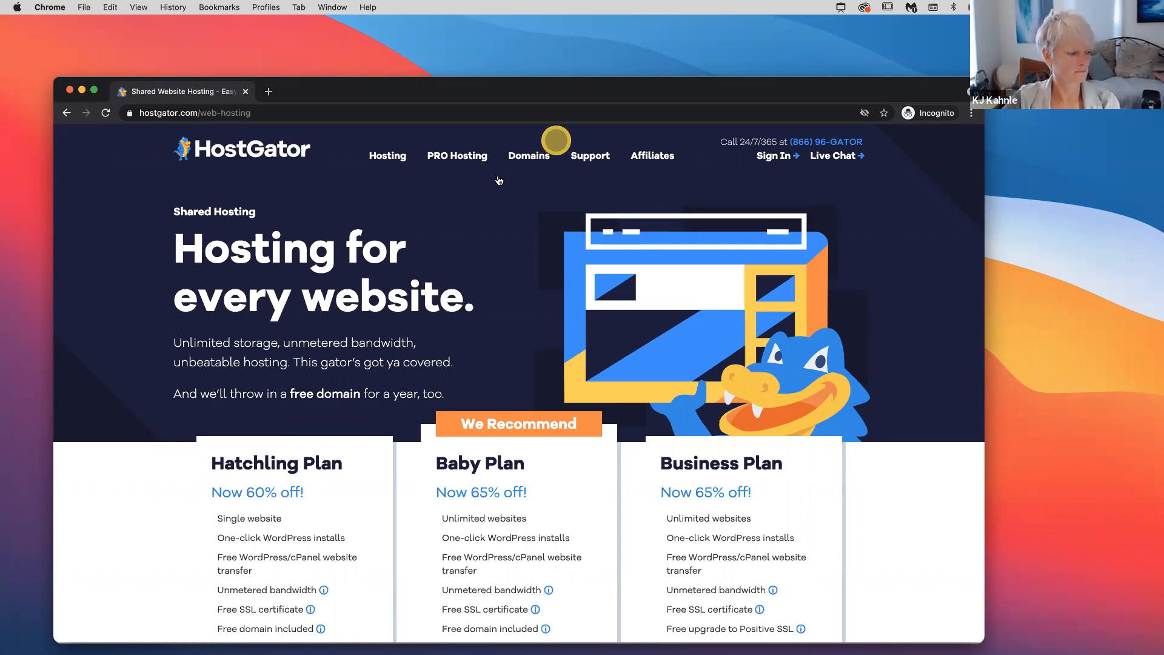
Choose the Hatchling Plan ($2.75/mo) from the shared hosting prices to begin checkout
mouse_move(470, 162)
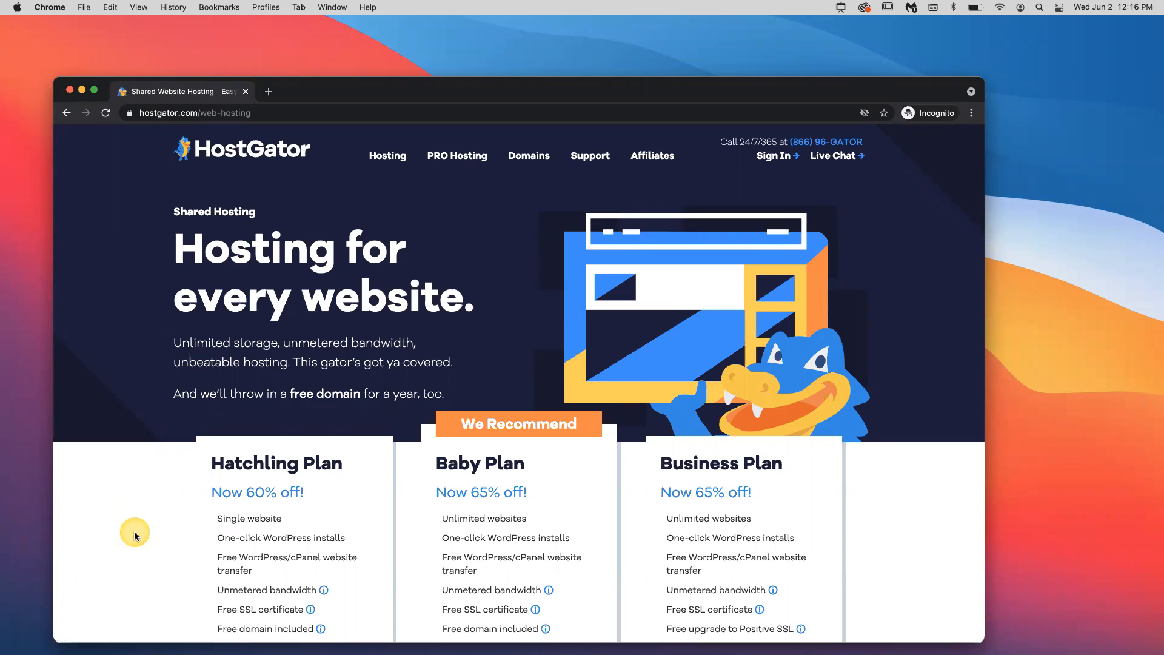
scroll(133, 531, down, 2)
scroll(161, 392, up, 2)
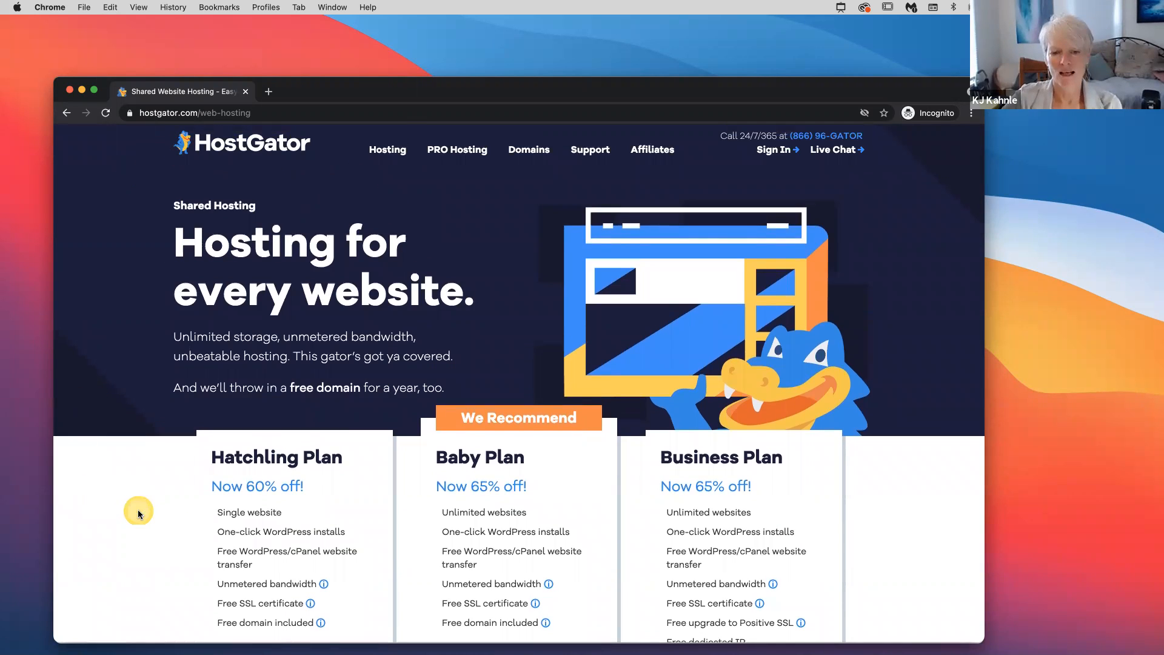
scroll(138, 514, down, 2)
scroll(138, 513, down, 3)
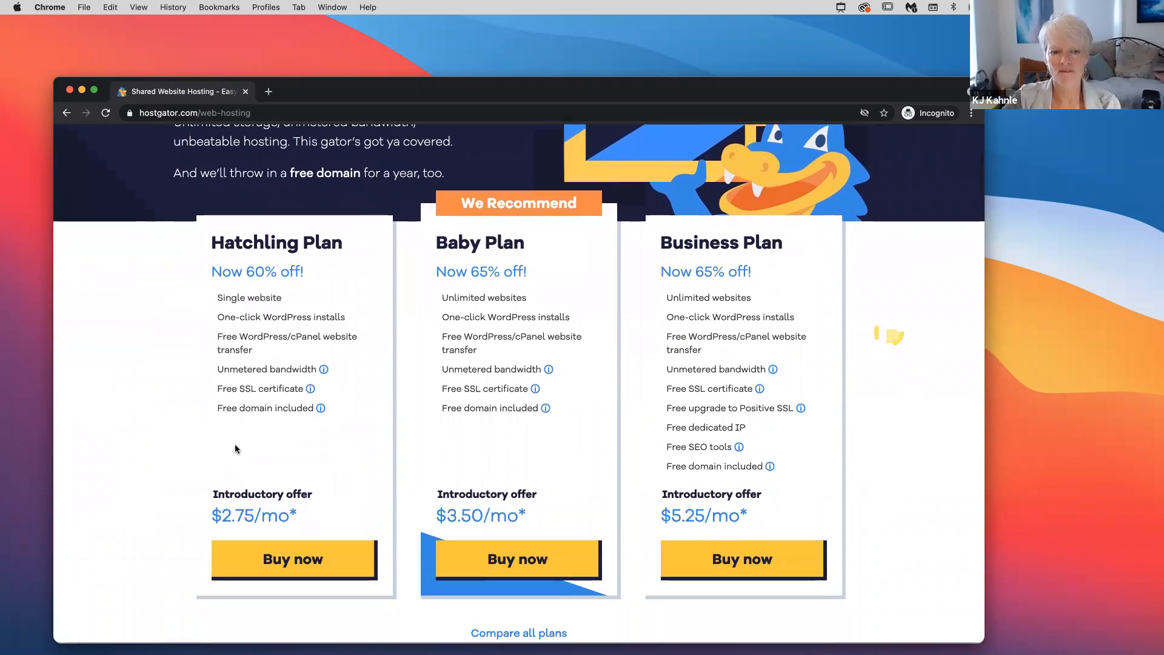
click(205, 301)
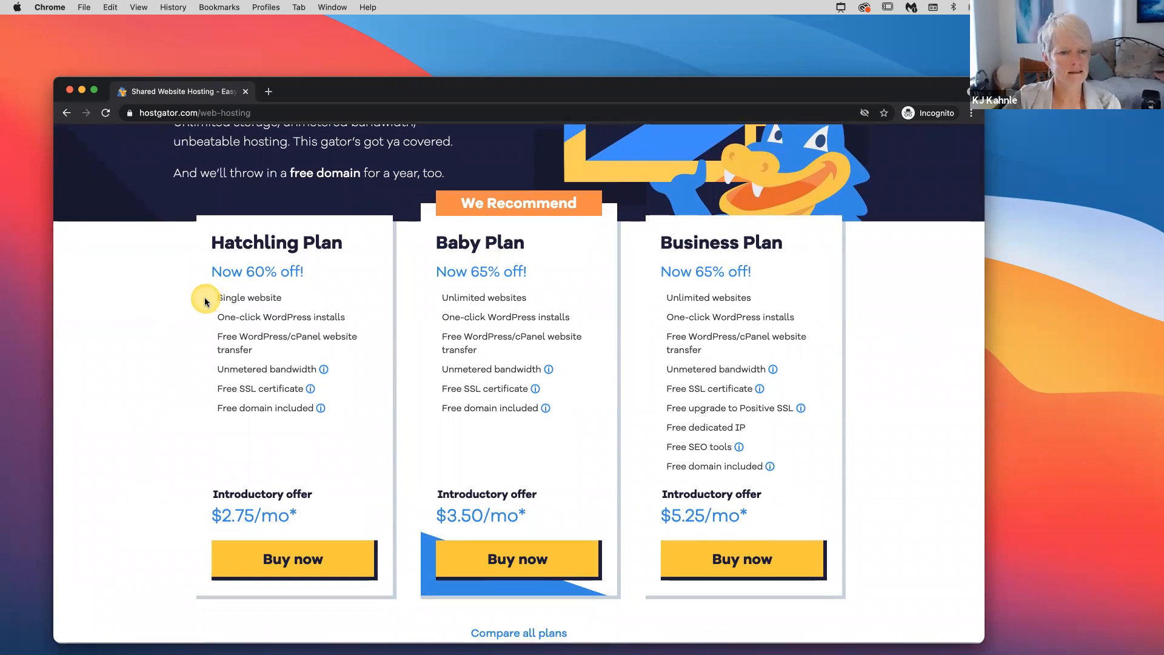
click(294, 564)
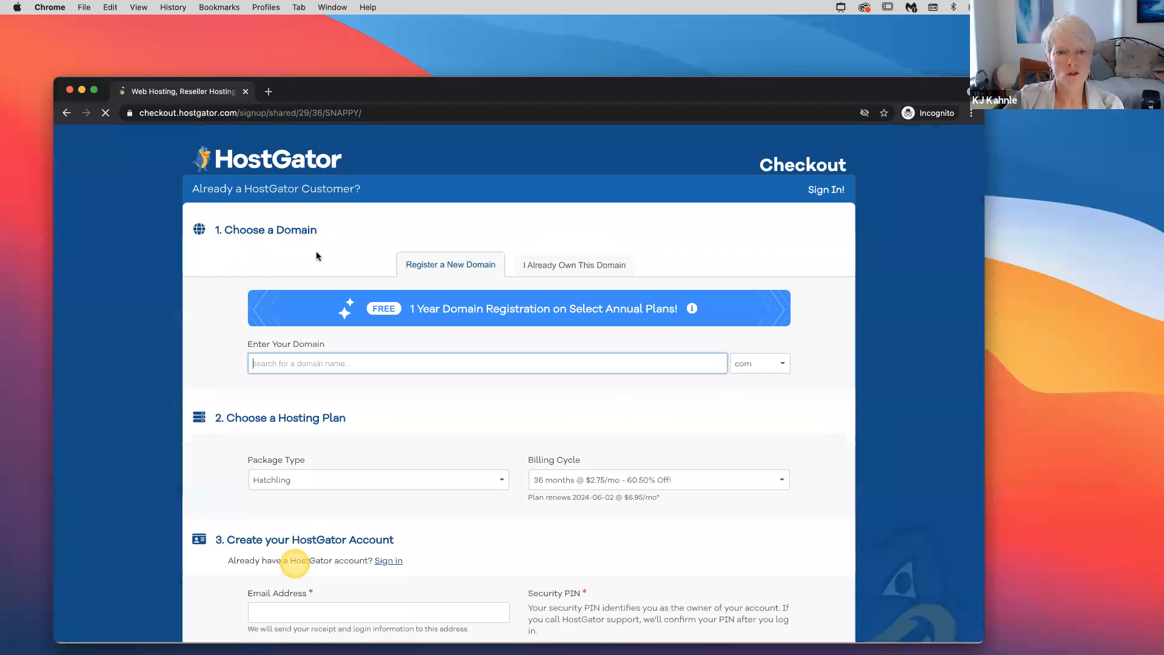
Search the desired new domain name at checkout, listing its .com as a free primary domain
click(316, 254)
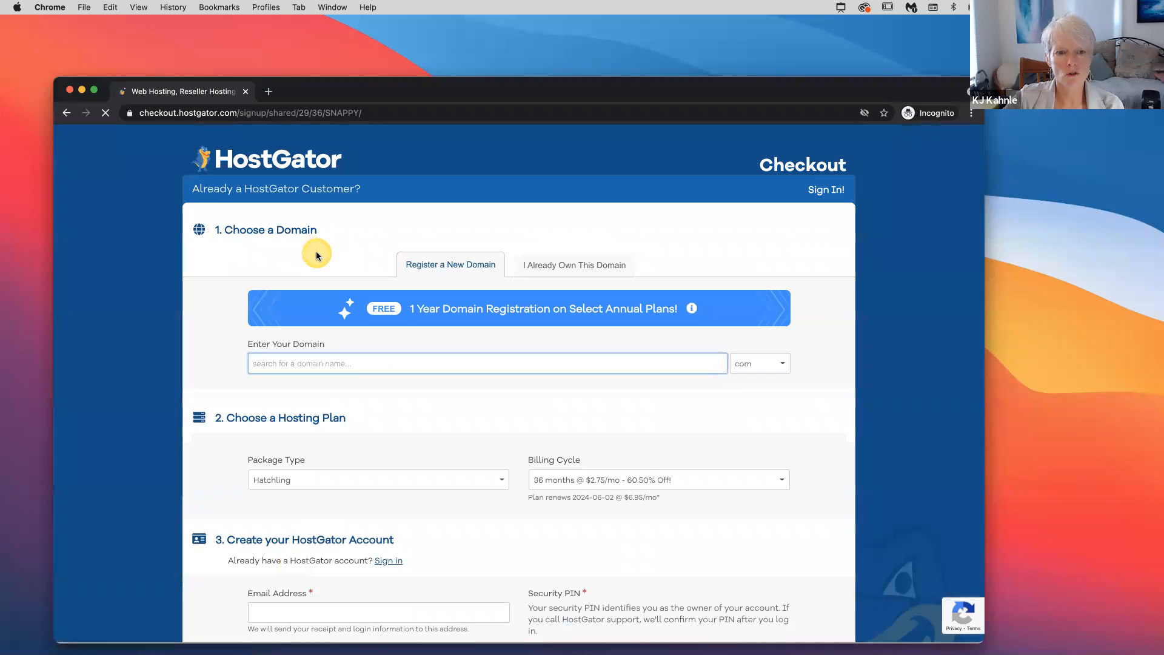
click(285, 362)
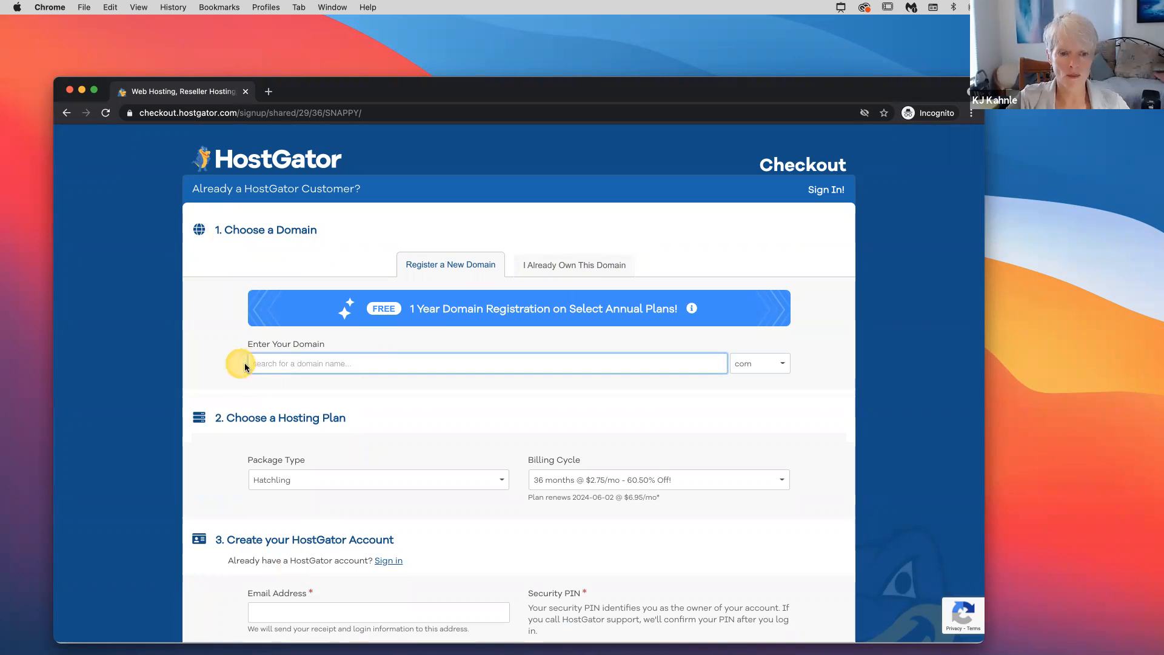
text(kj)
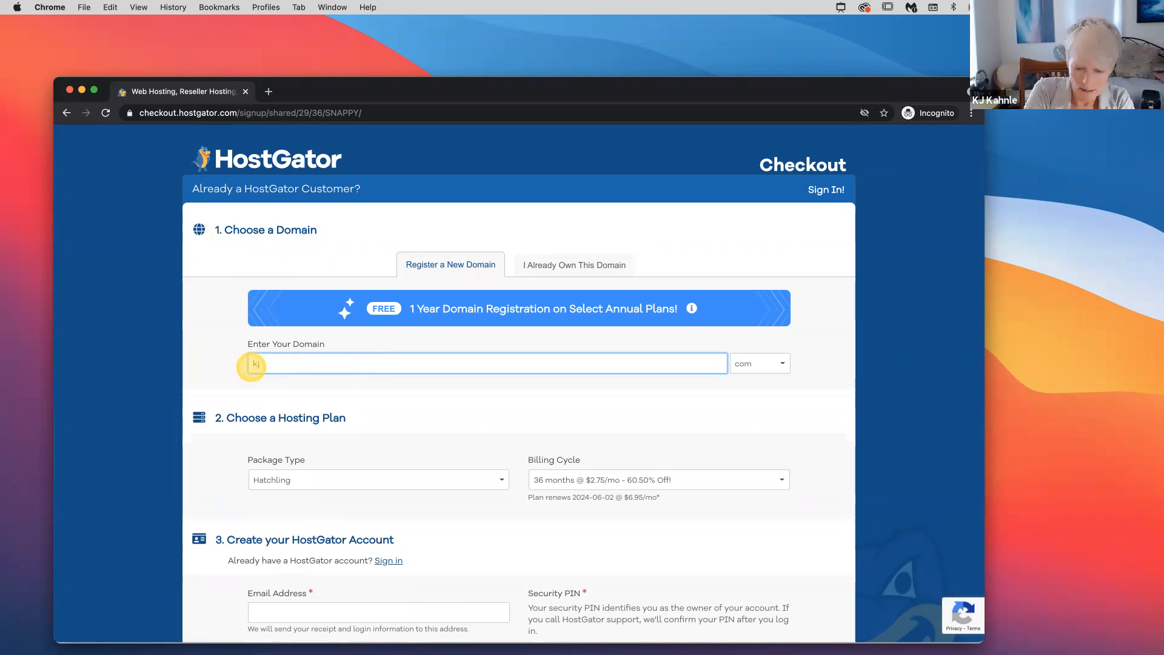
text(kahnle)
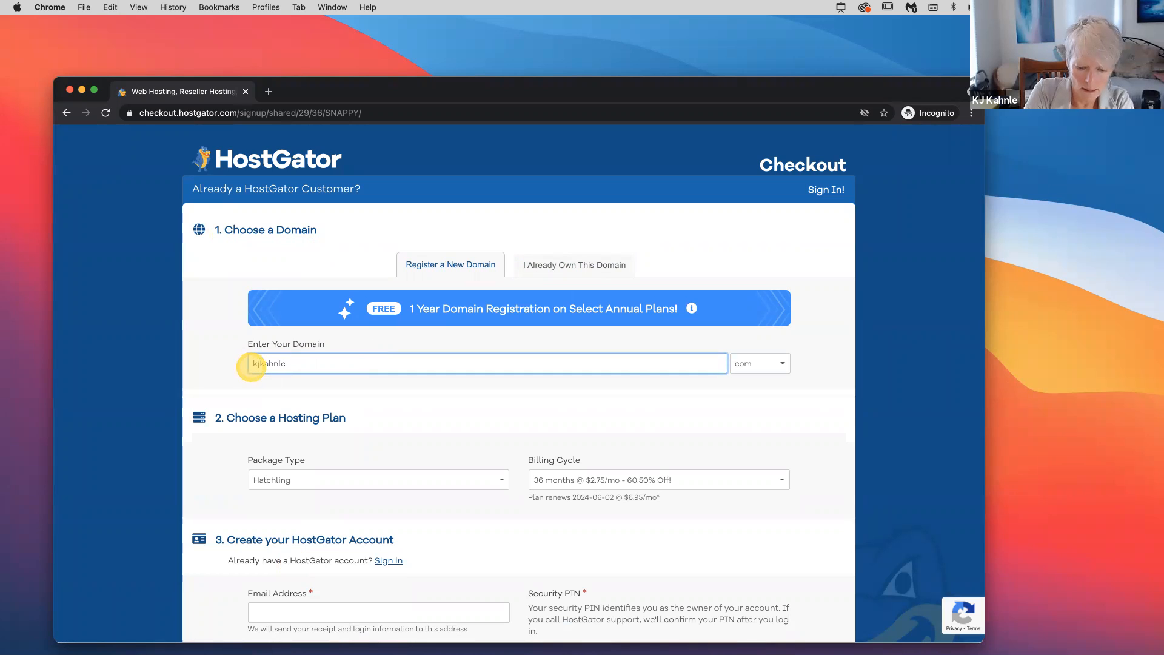
text(2)
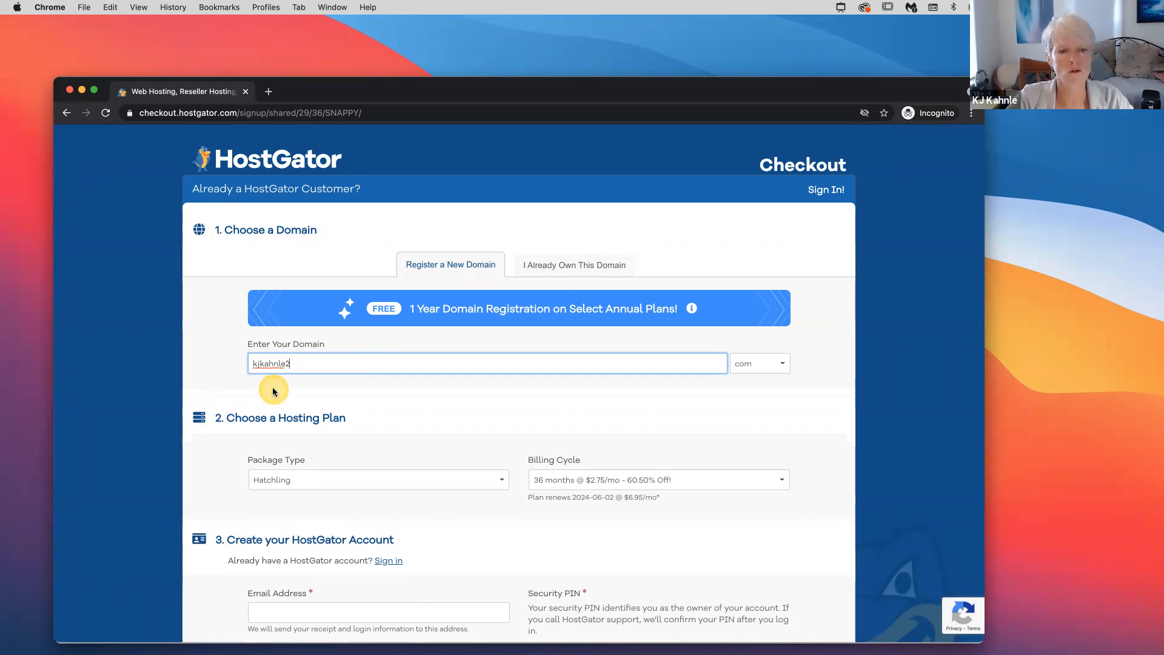
click(766, 371)
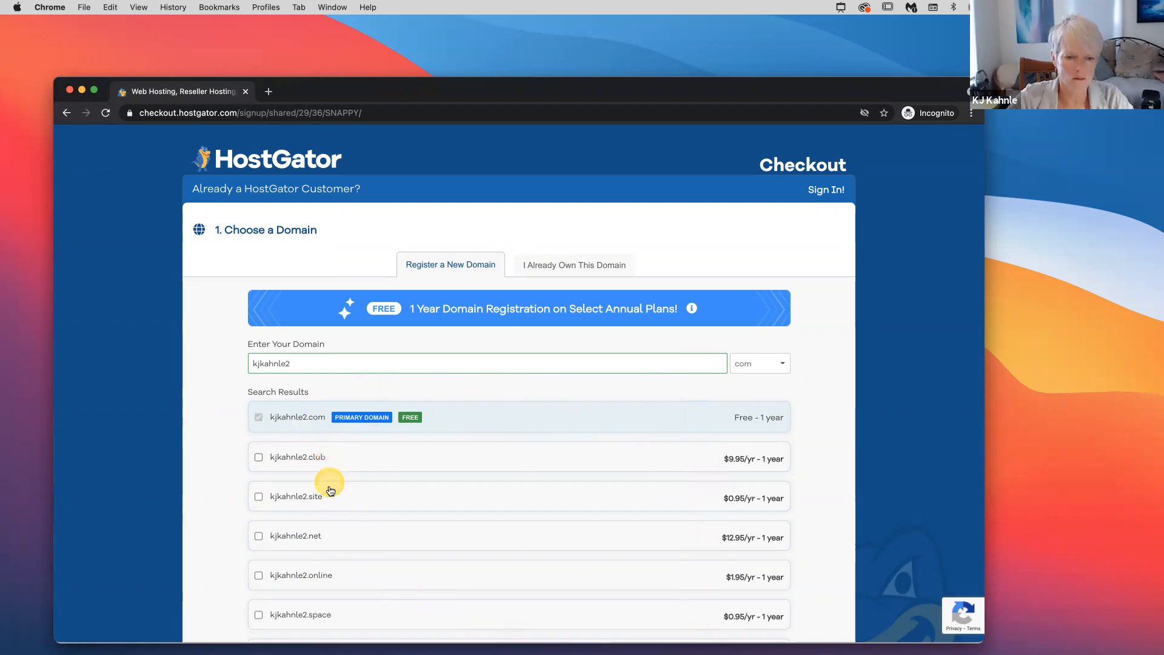
scroll(349, 541, down, 6)
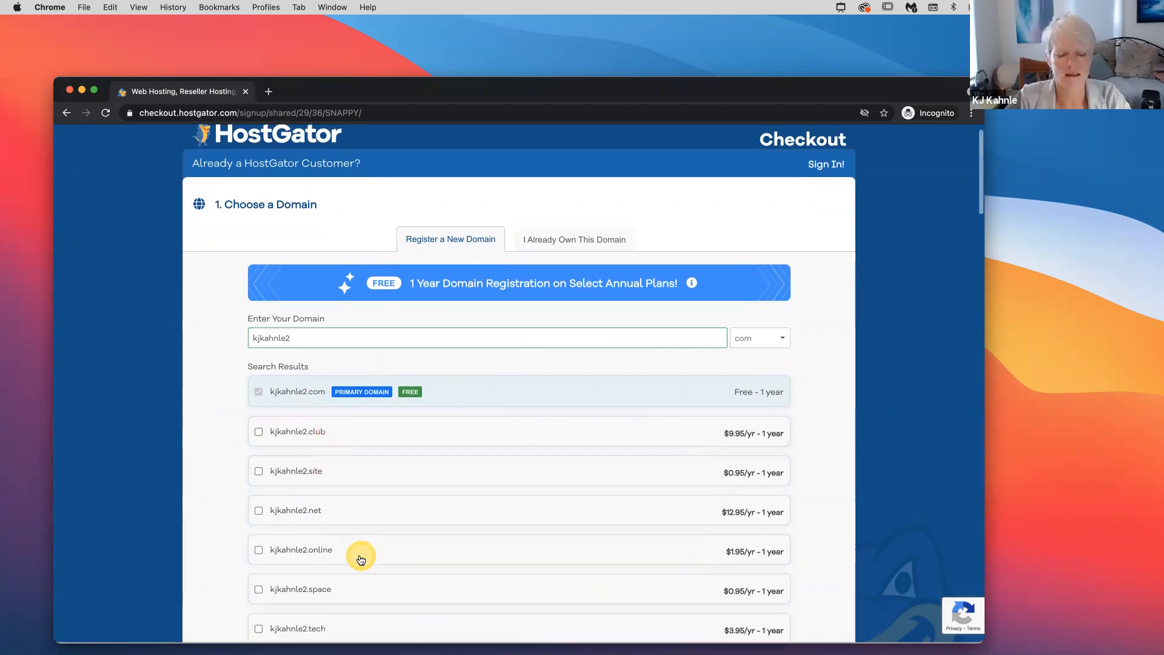
scroll(360, 559, down, 4)
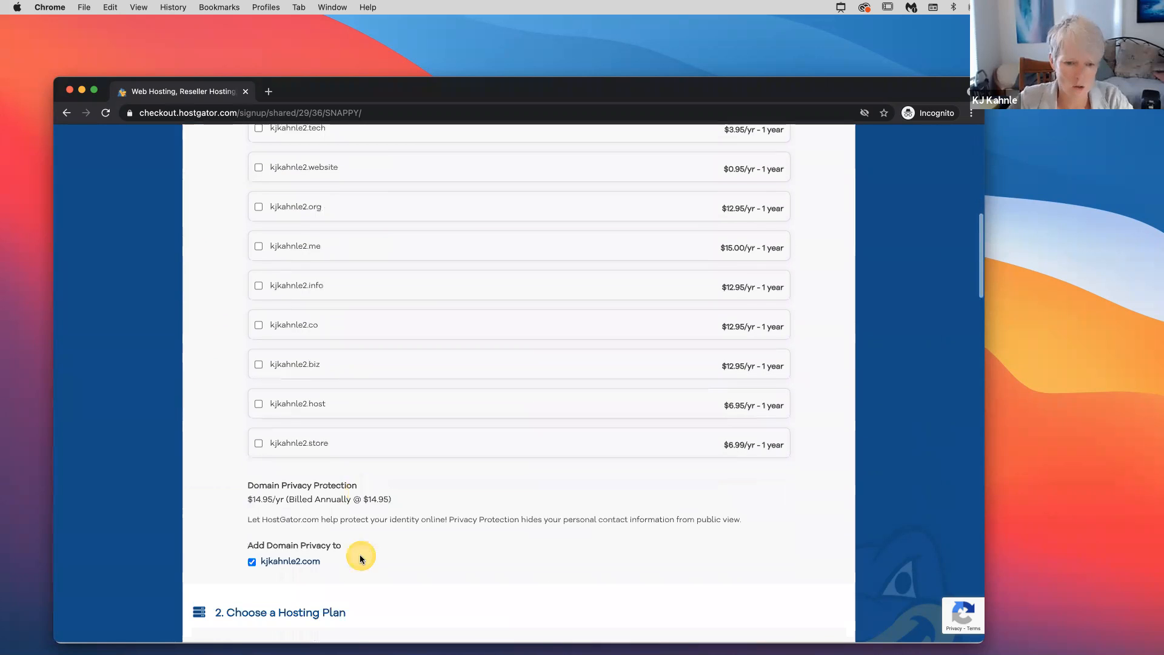
scroll(360, 558, down, 1)
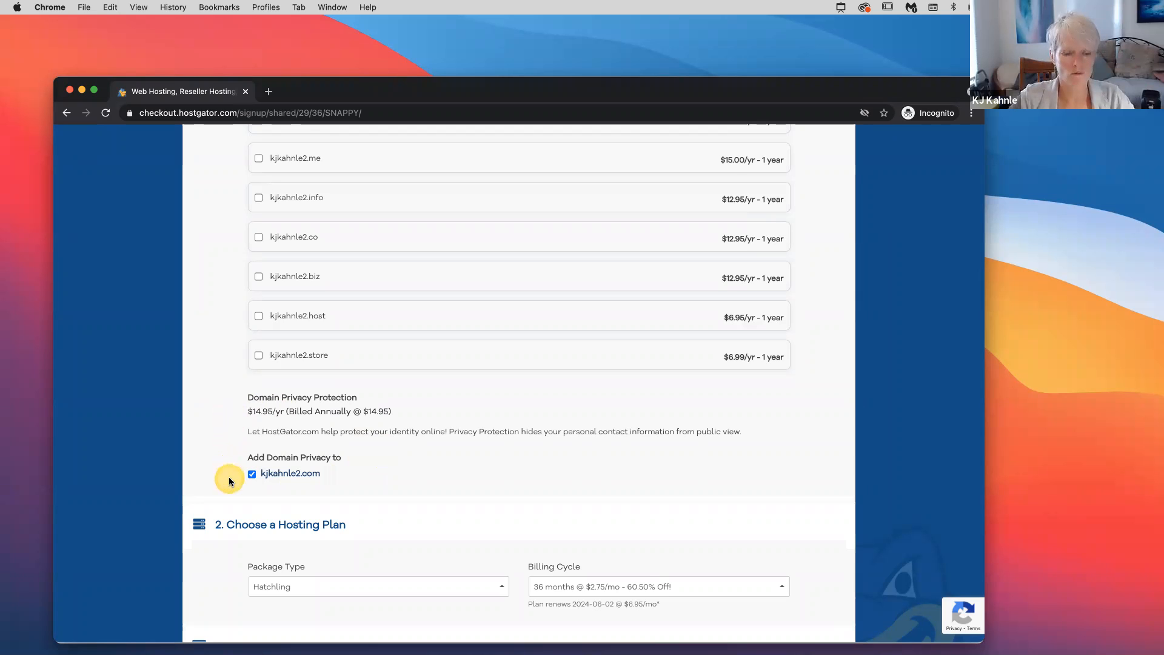
scroll(230, 481, down, 1)
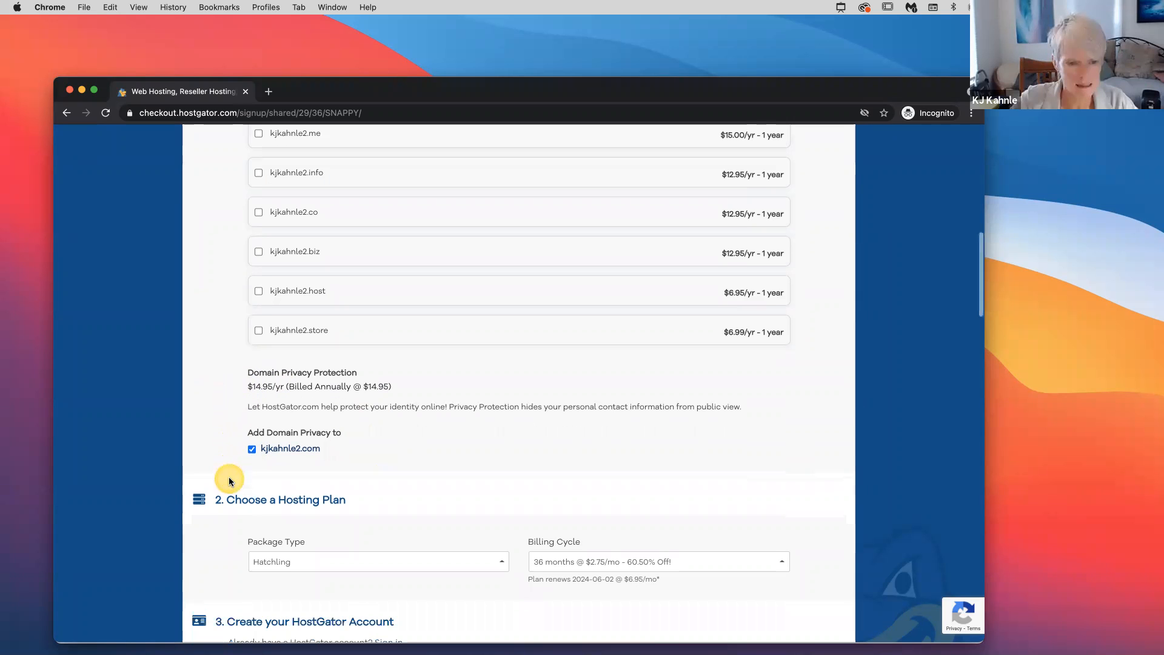
scroll(230, 481, down, 5)
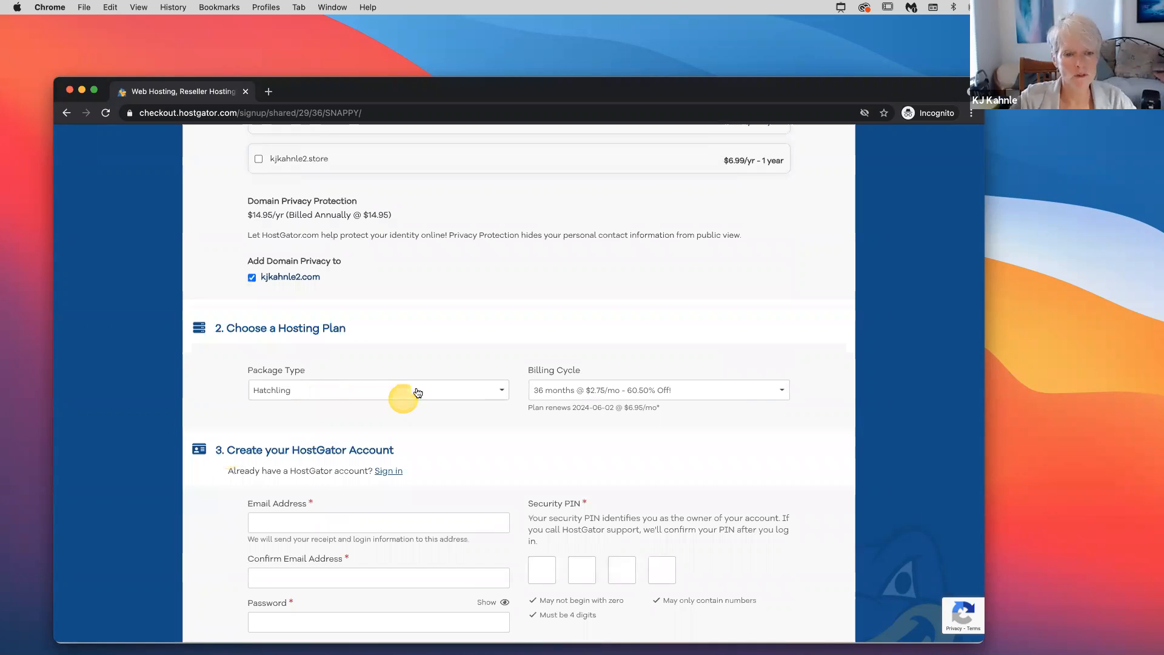
click(500, 390)
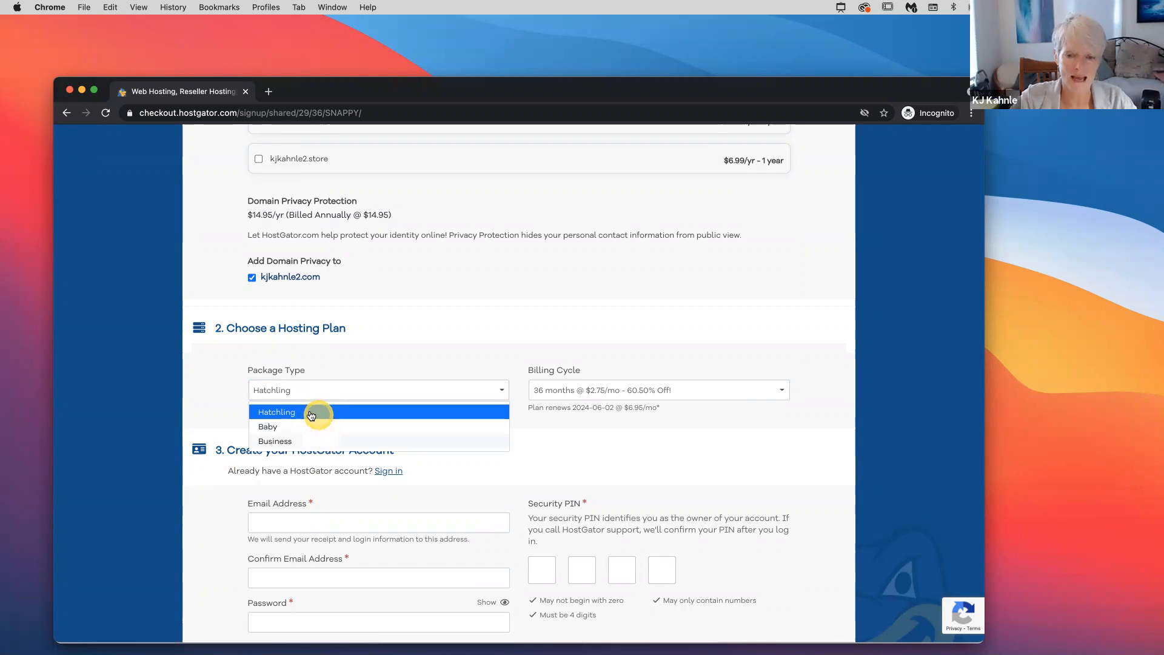
click(780, 404)
click(780, 393)
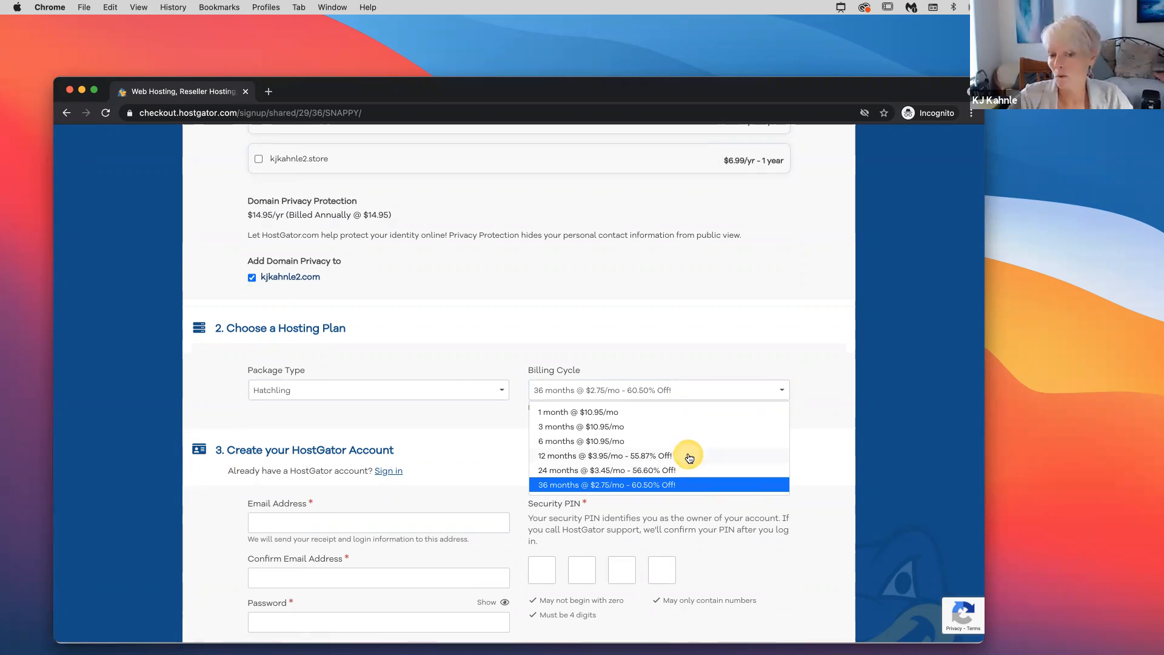
click(510, 416)
scroll(510, 416, down, 5)
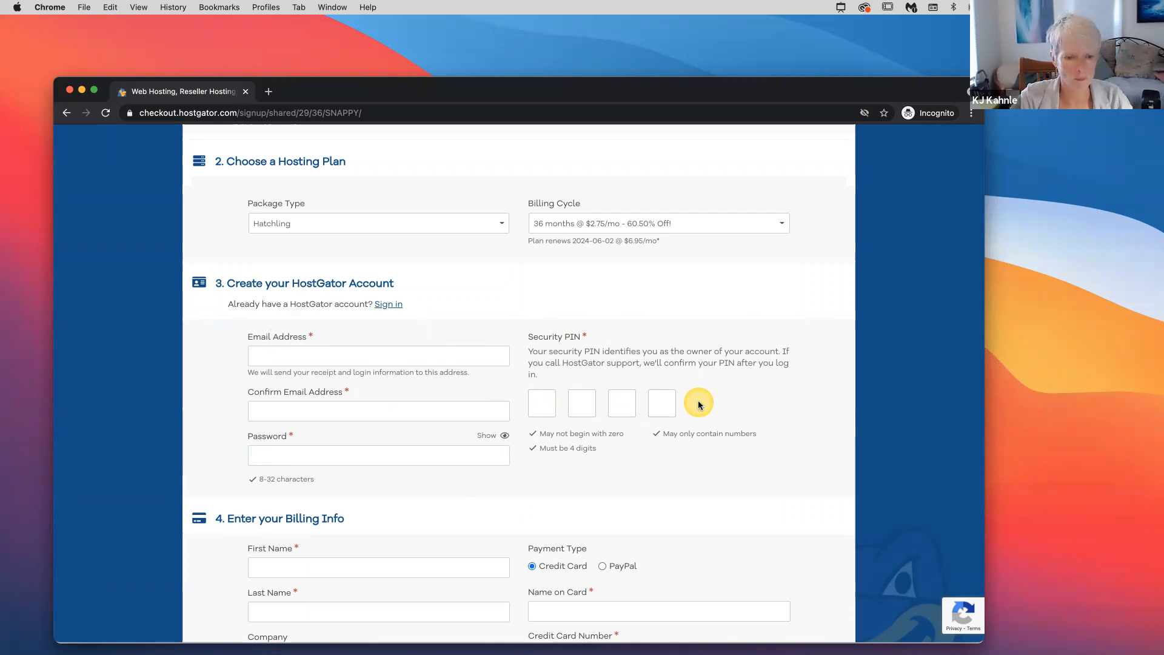
Remove the SiteLock Essentials add-on from the hosting order
scroll(698, 405, down, 5)
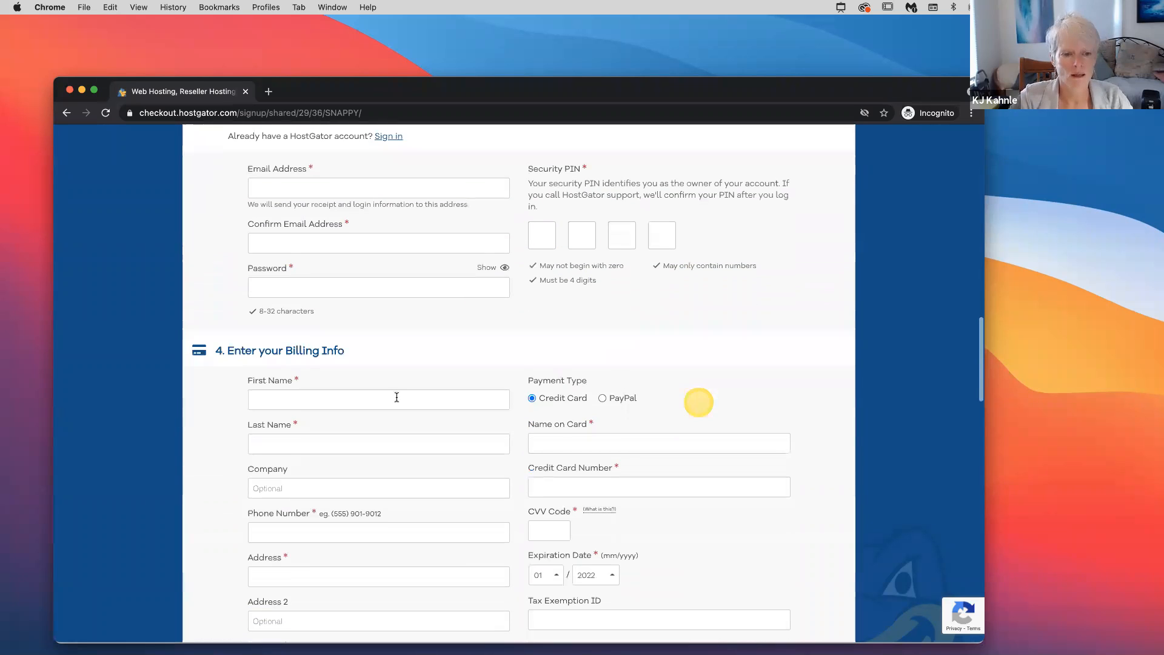
scroll(215, 495, down, 5)
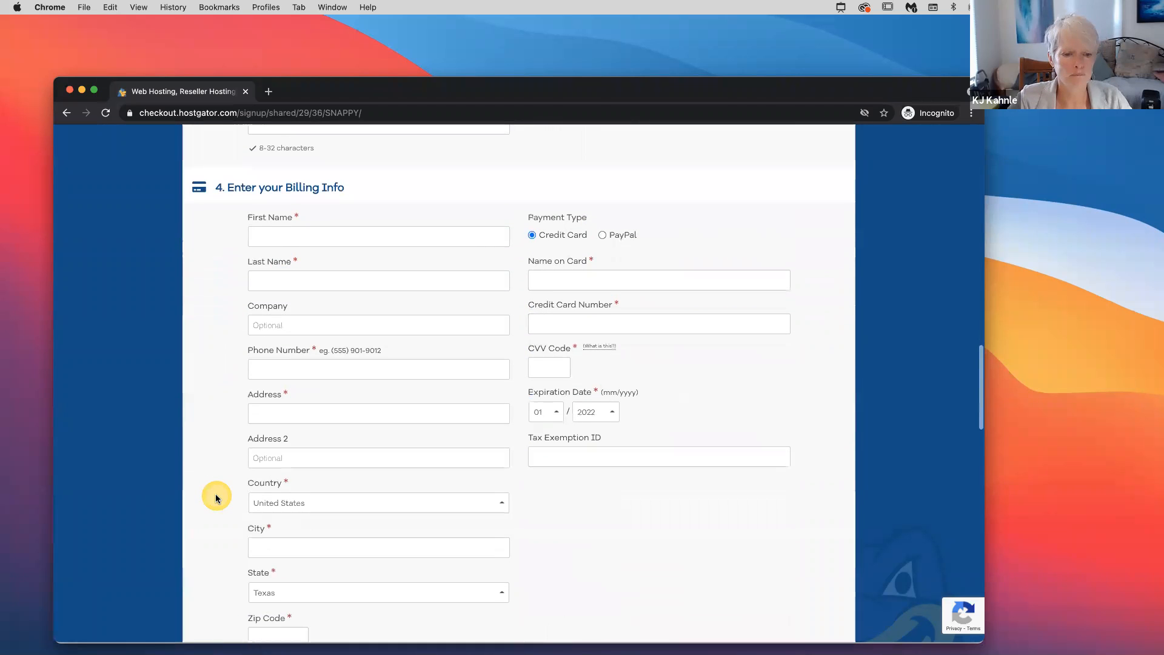
scroll(216, 497, down, 4)
scroll(218, 499, down, 3)
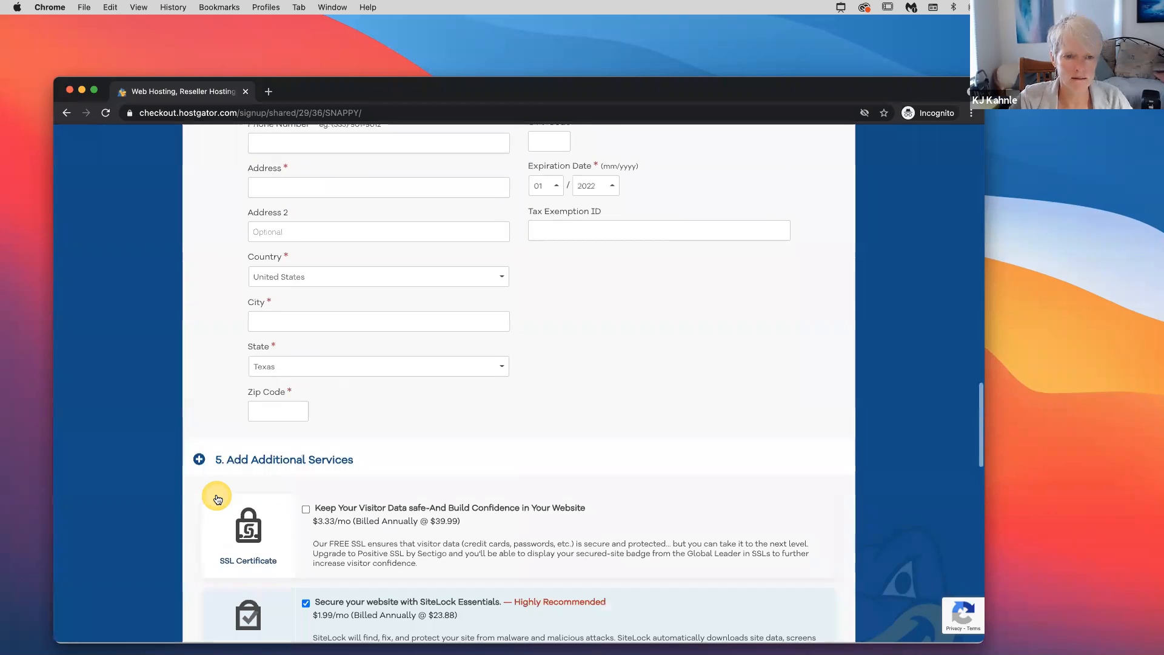
scroll(217, 497, down, 5)
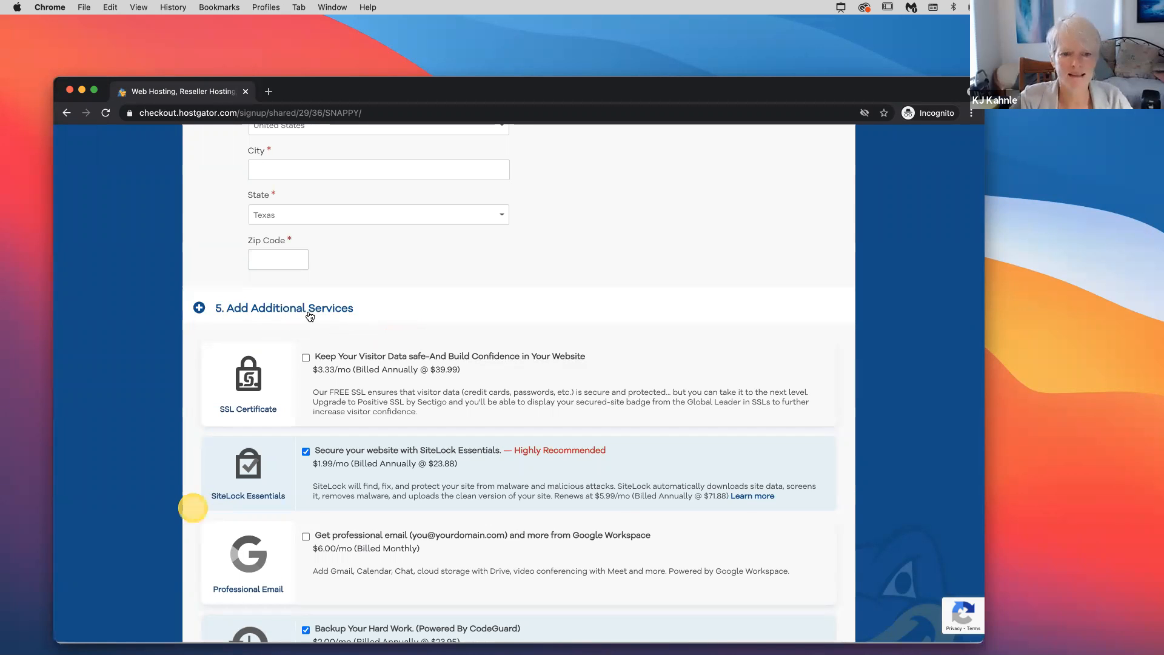
scroll(307, 318, down, 4)
scroll(308, 318, down, 1)
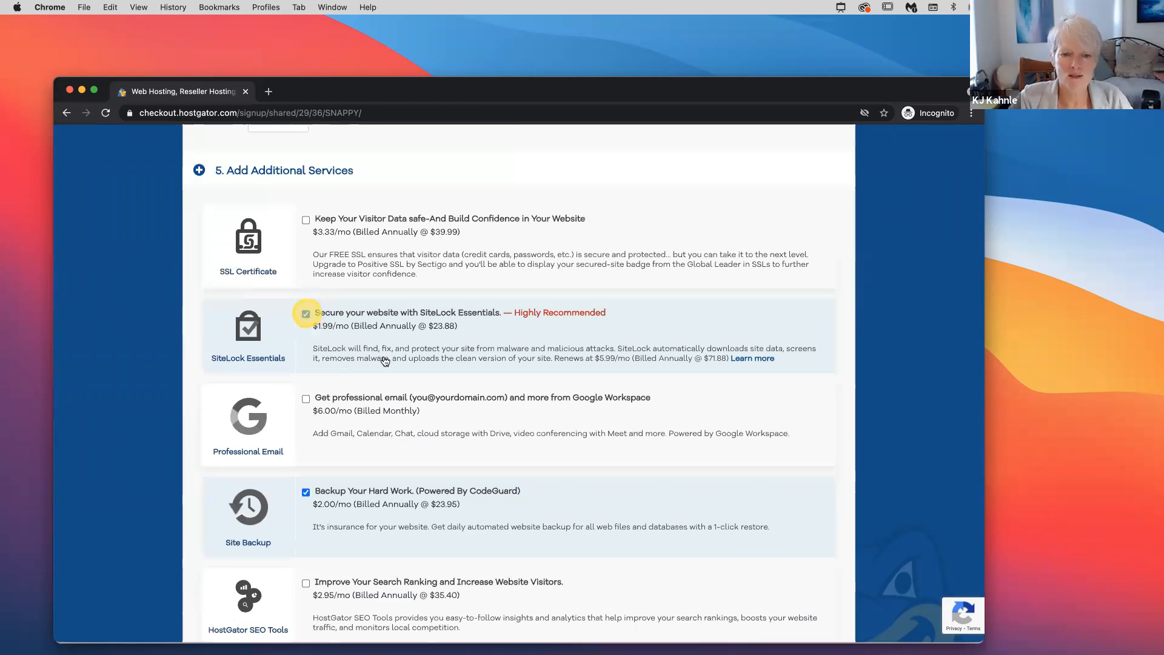
click(306, 314)
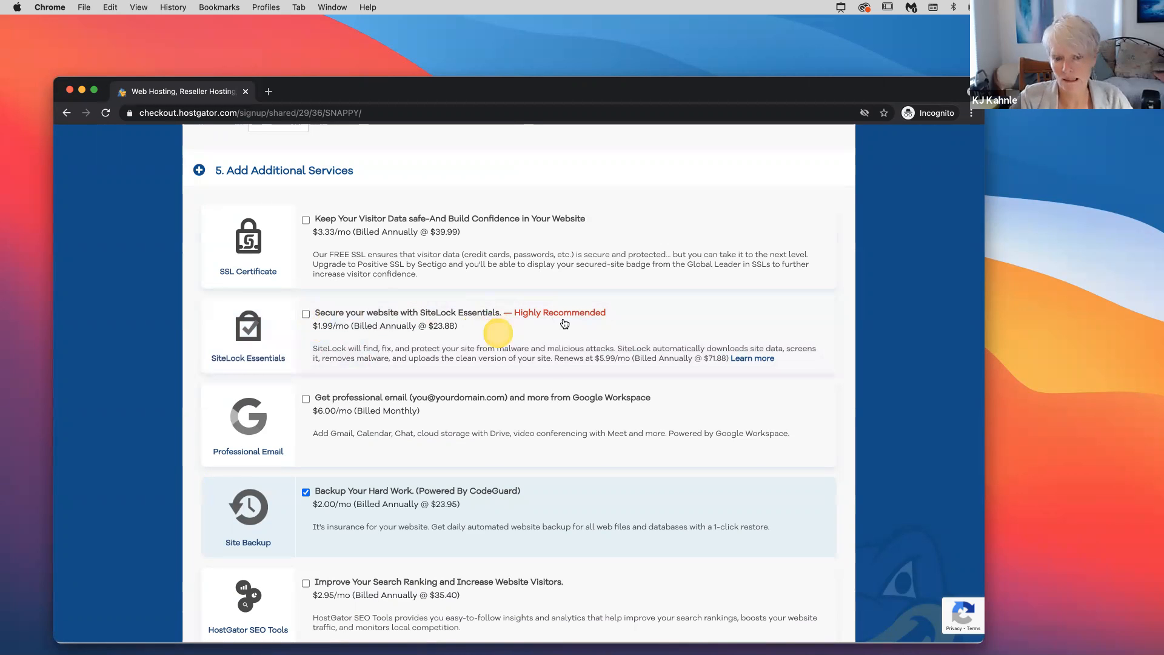
Deselect the Site Backup (CodeGuard, $2.00/mo) add-on
scroll(243, 462, down, 3)
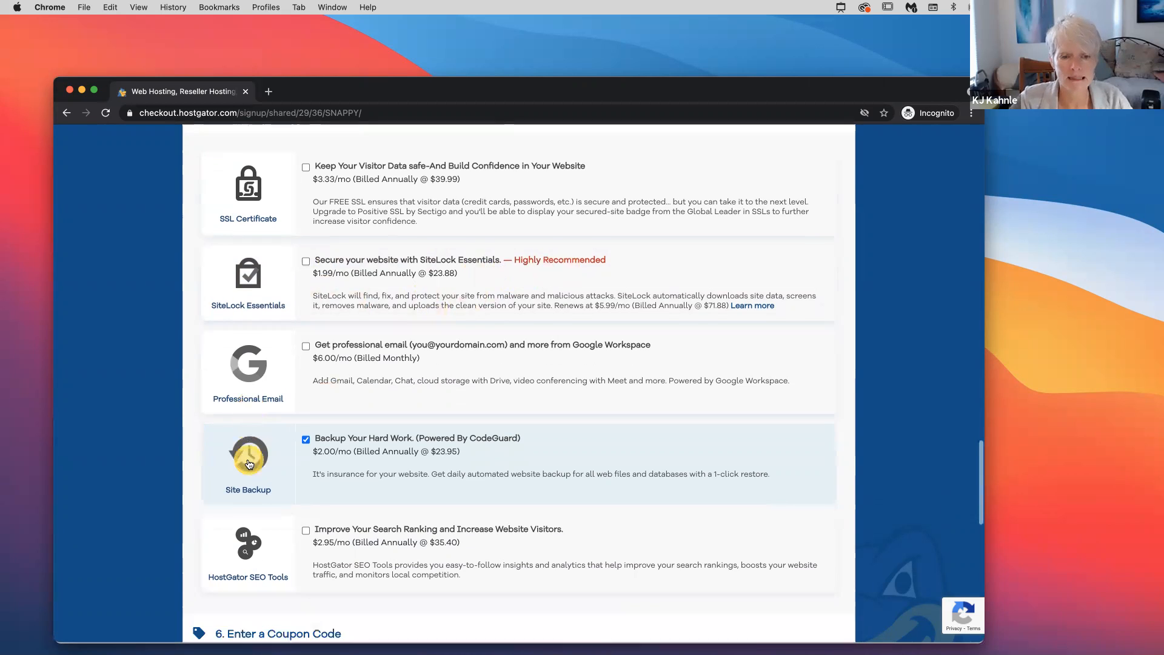
click(305, 419)
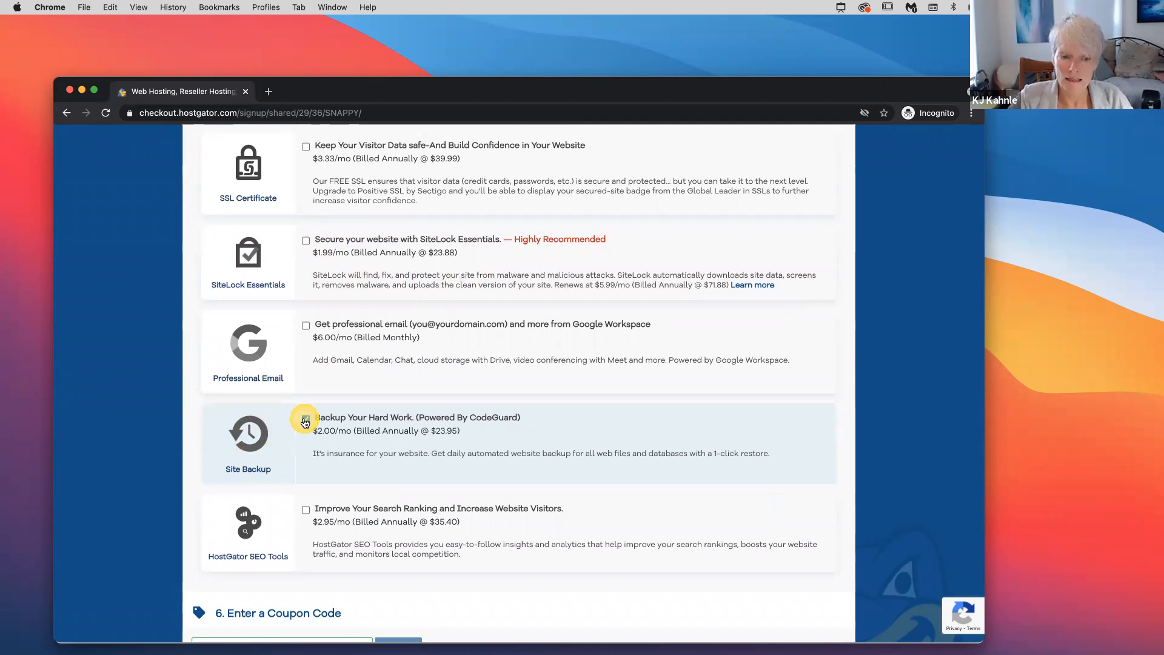
click(306, 419)
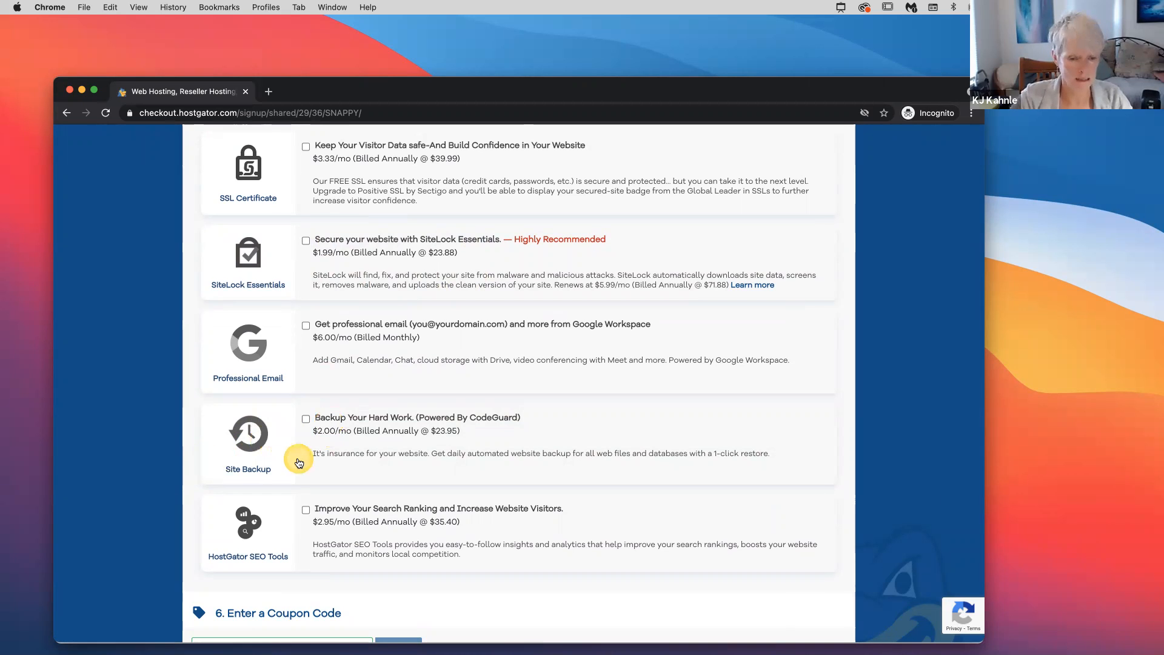
scroll(299, 463, down, 5)
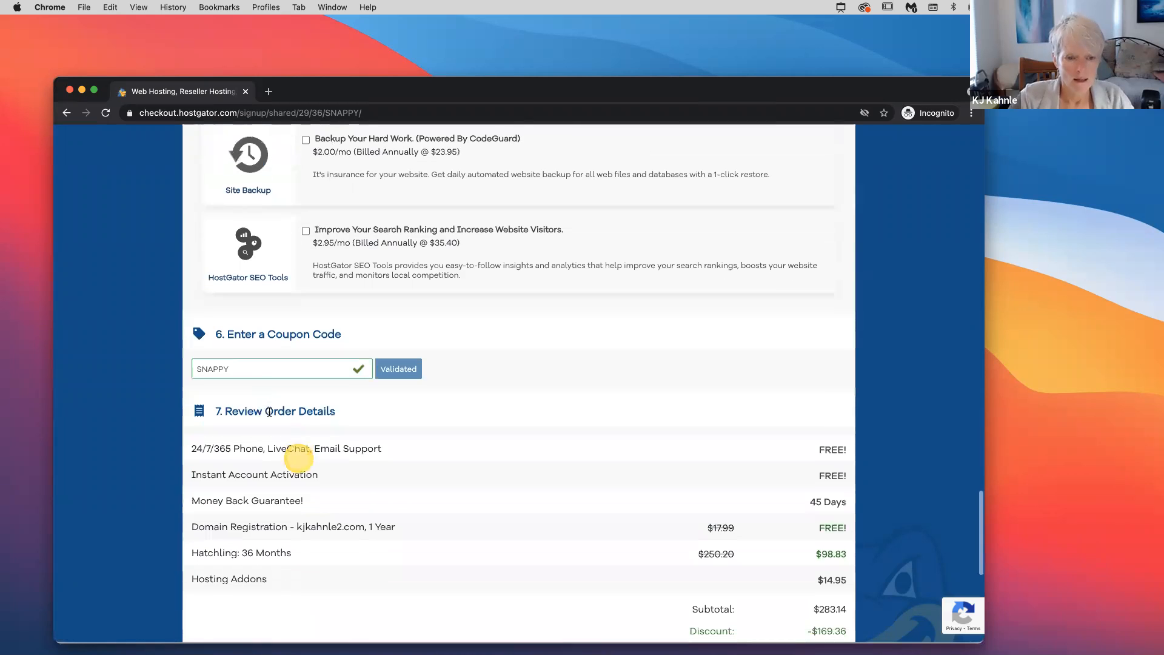
Review the order details down to the Amount Due, then set the checkout window aside
scroll(550, 510, down, 3)
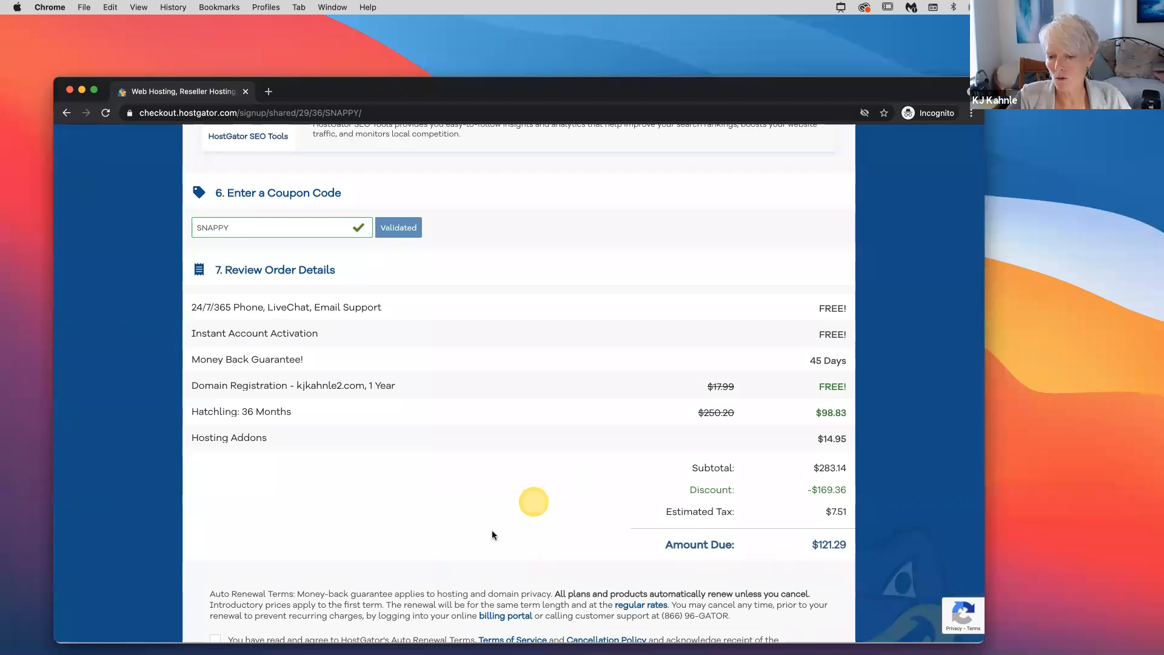
scroll(492, 534, down, 4)
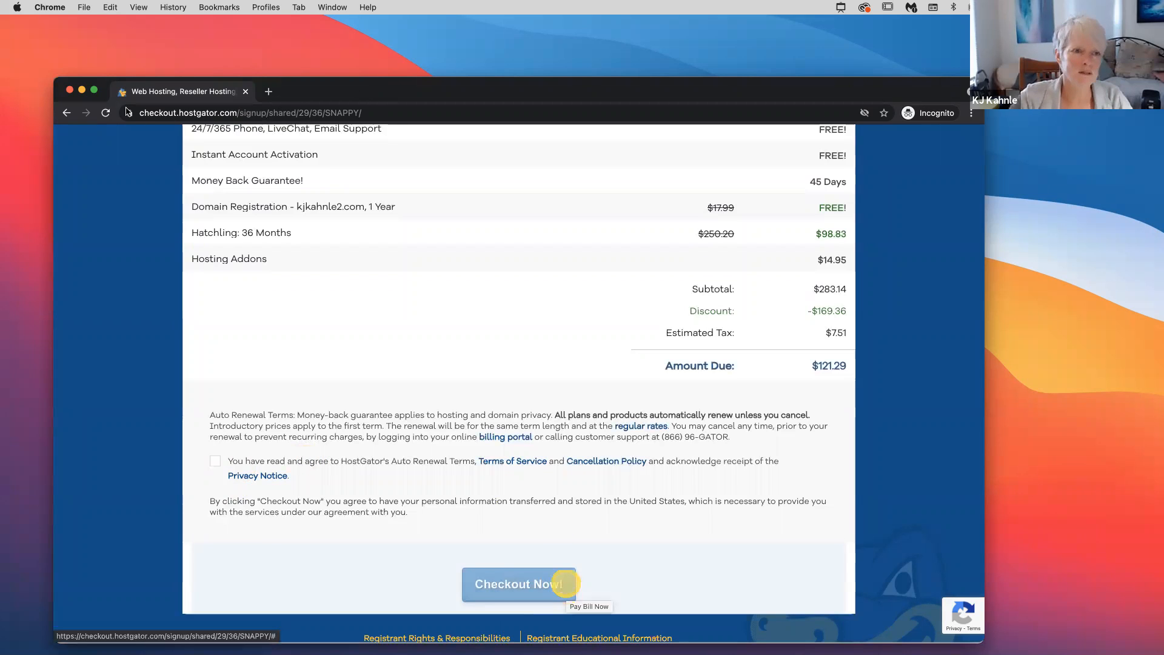
click(82, 90)
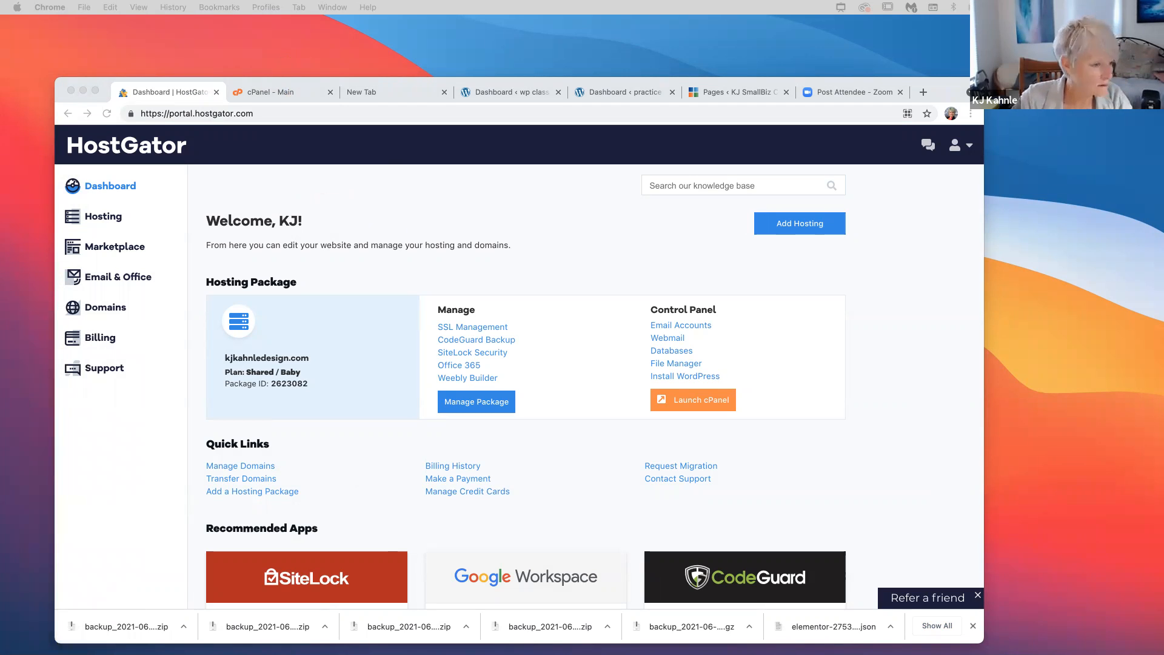
key(super+Tab)
key(super+Tab)
key(super+Tab)
key(super+Tab)
key(super+Tab)
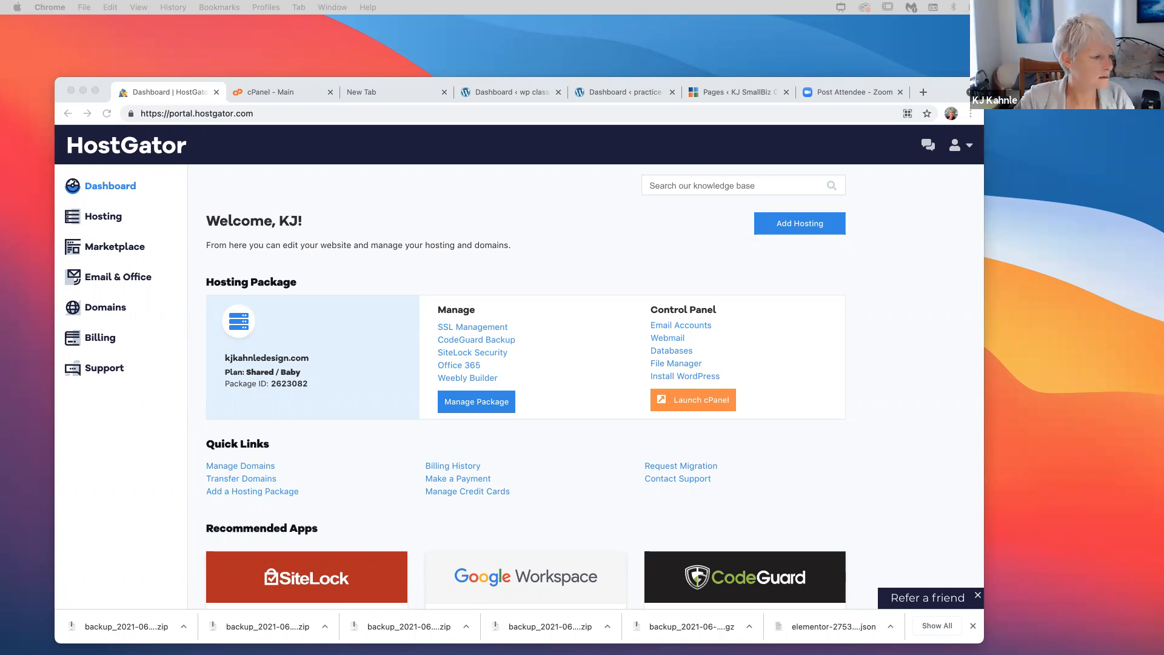
Preview the WP-1 Install email screenshot in Quick Look, then close it and the Finder window
drag(182, 120, 276, 178)
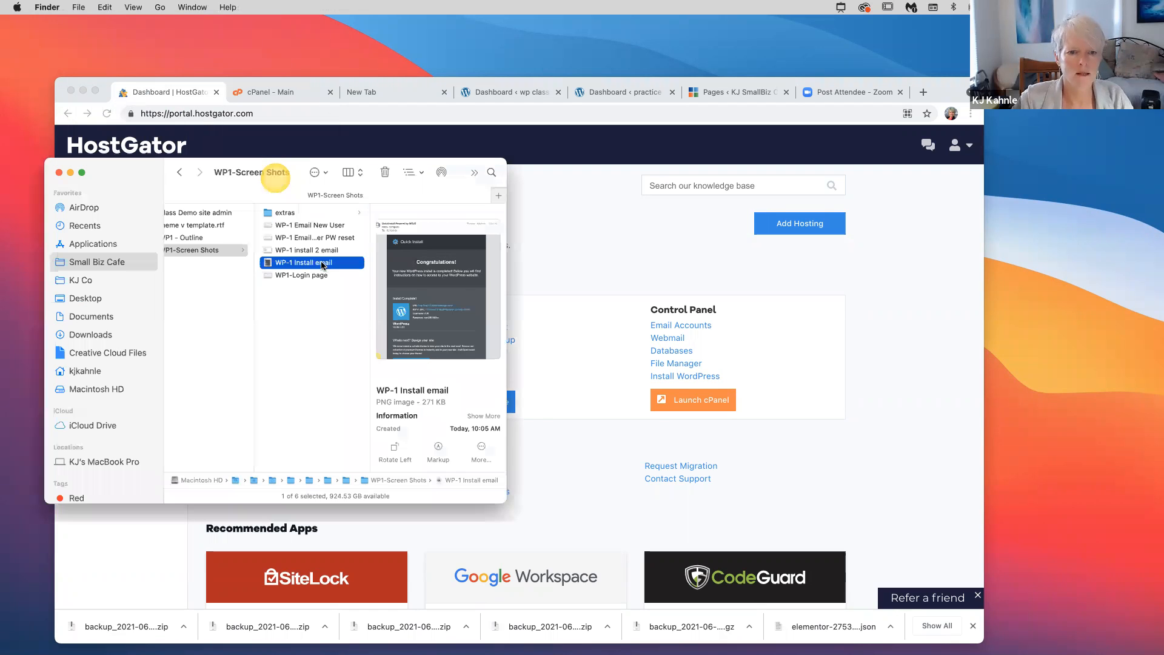
key(space)
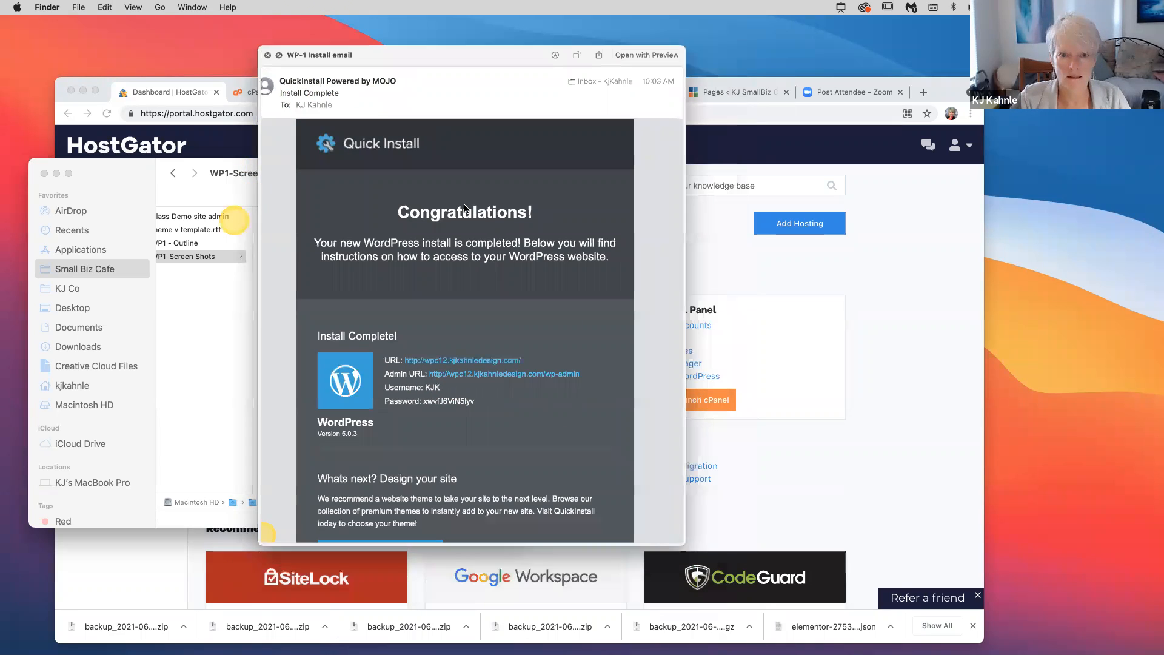
key(space)
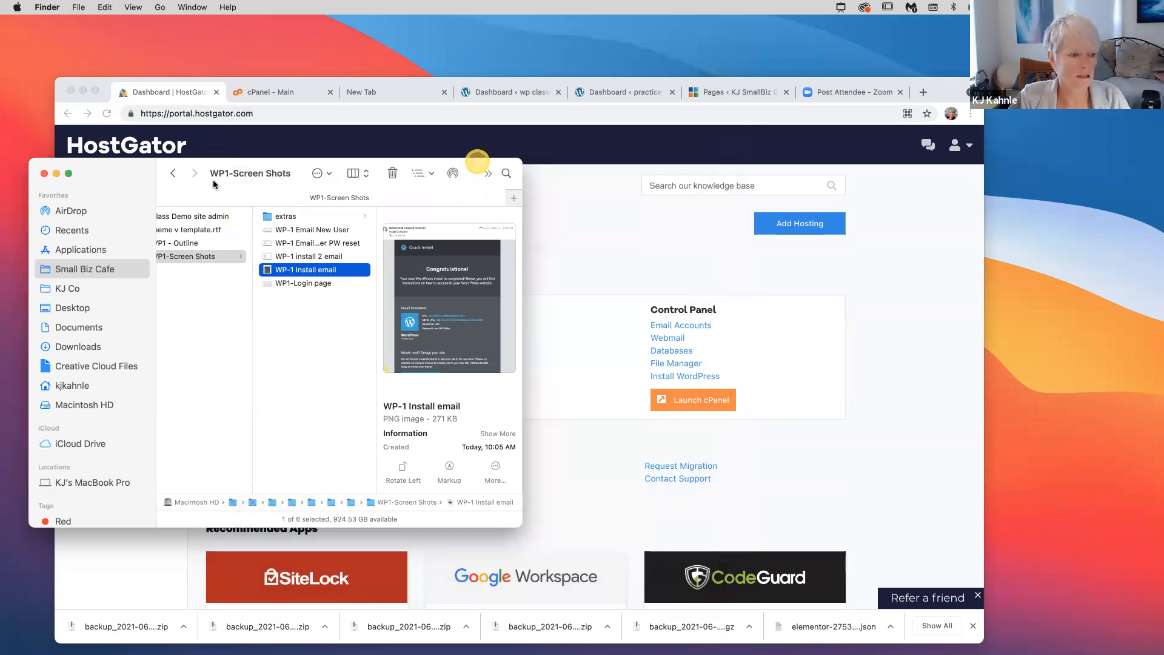
key(super+w)
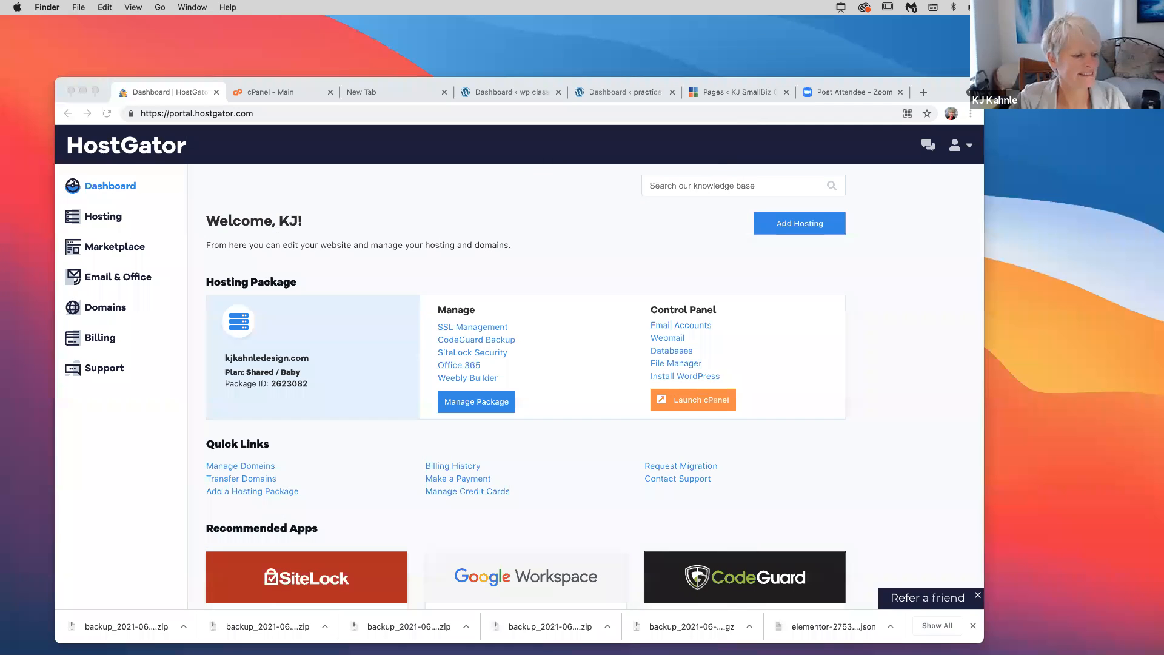
click(452, 221)
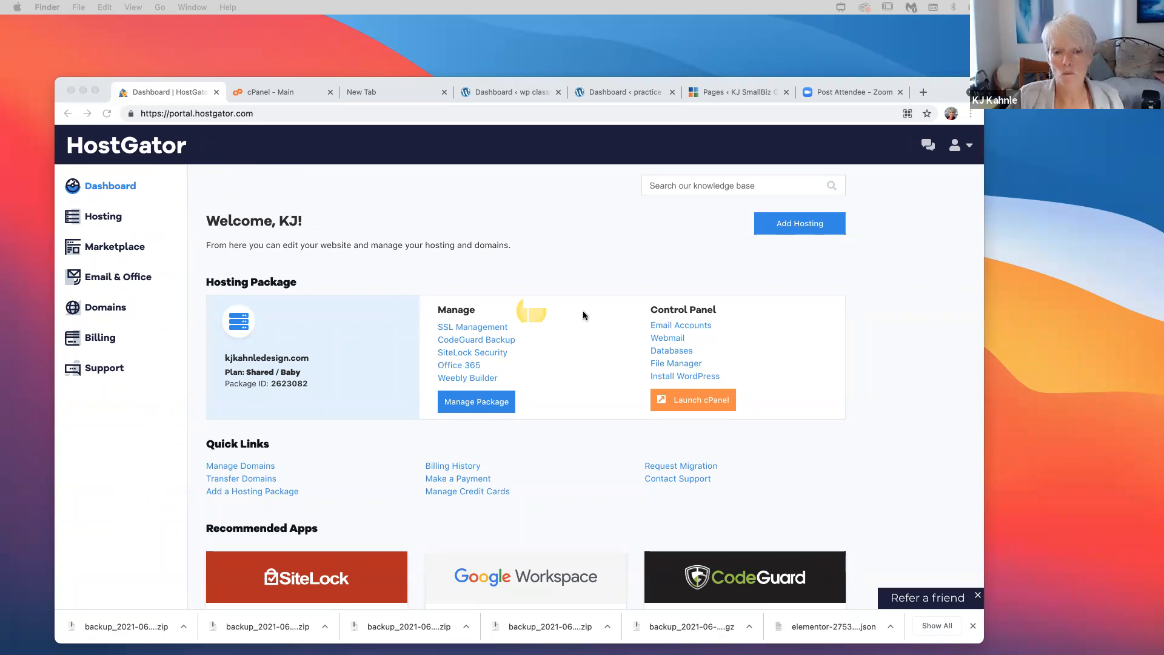
Launch cPanel for the hosting package, replacing the old tab and logging in with the saved password
click(703, 401)
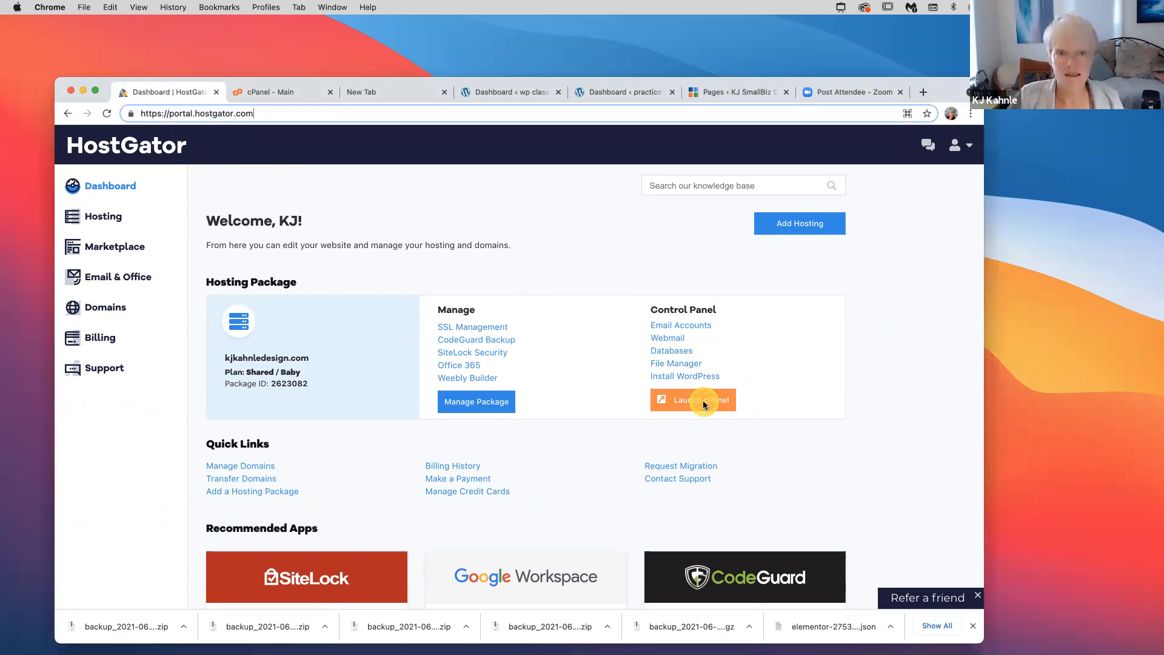
click(696, 400)
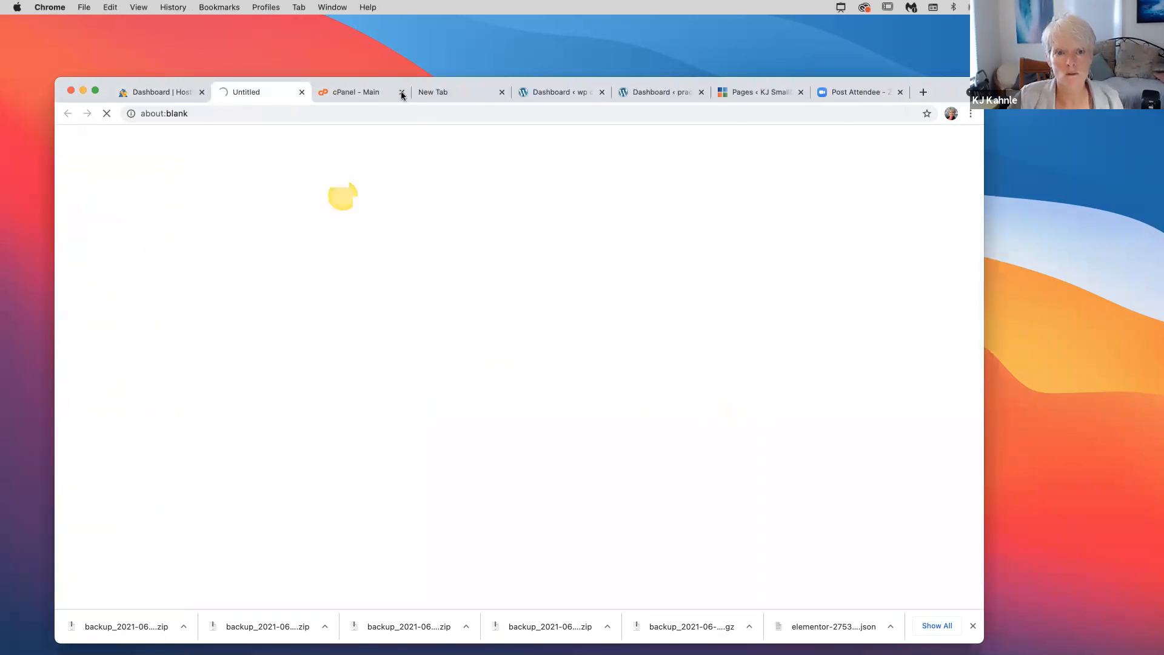
click(401, 92)
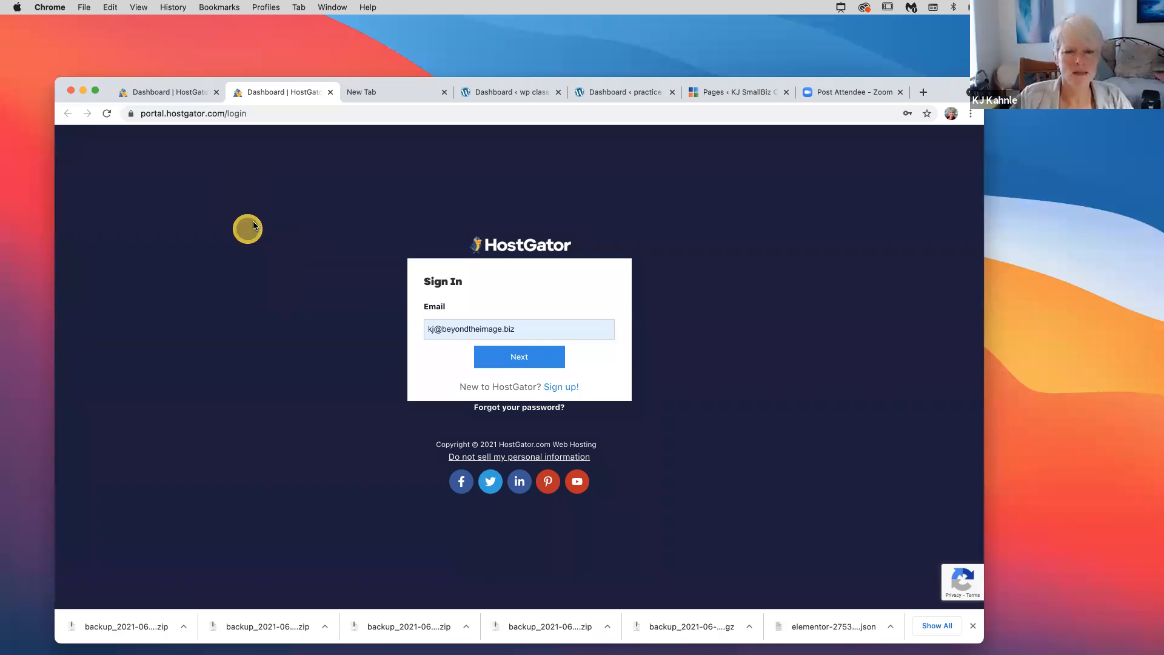
click(520, 361)
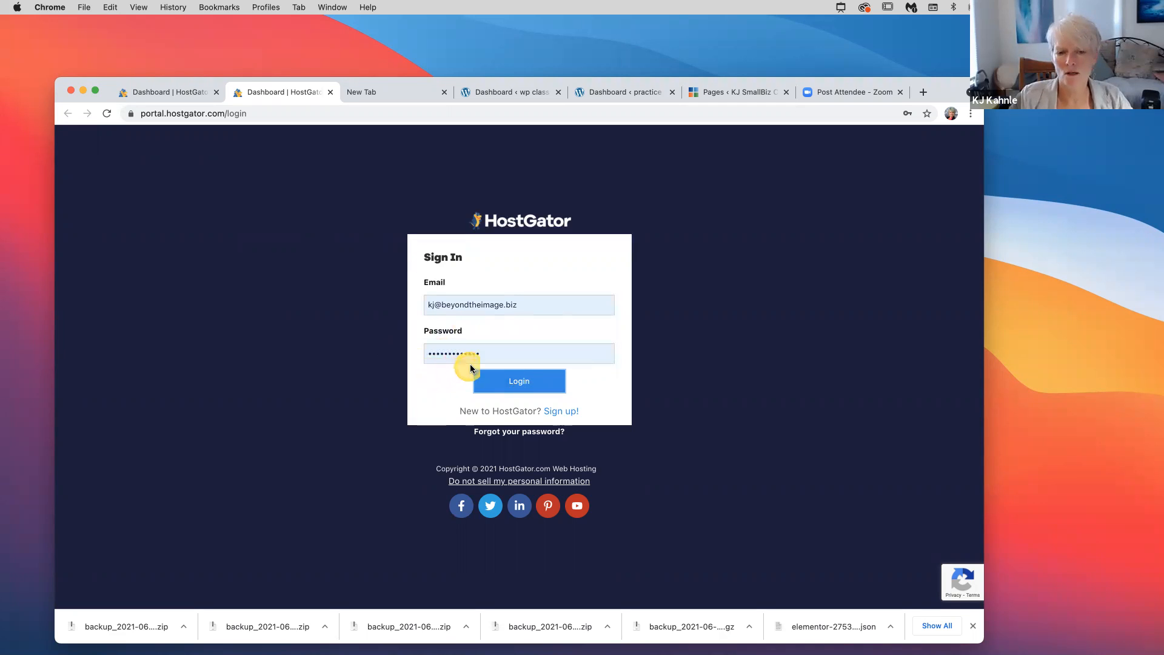
click(512, 383)
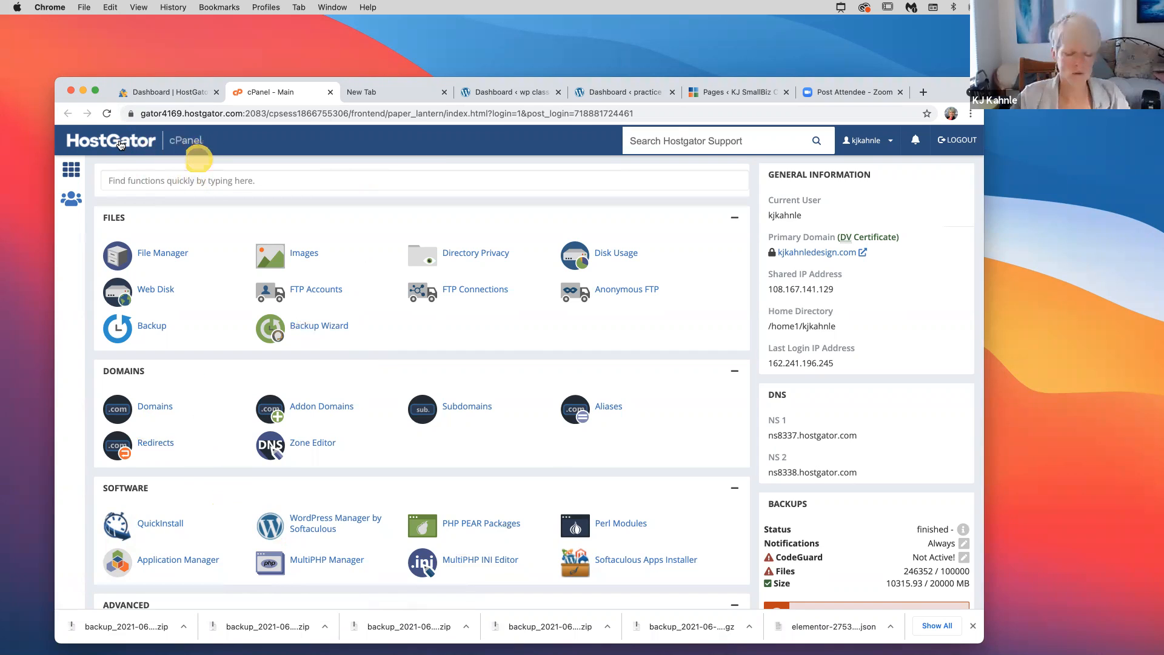
Find QuickInstall by searching cPanel functions for 'install' and open it
click(172, 180)
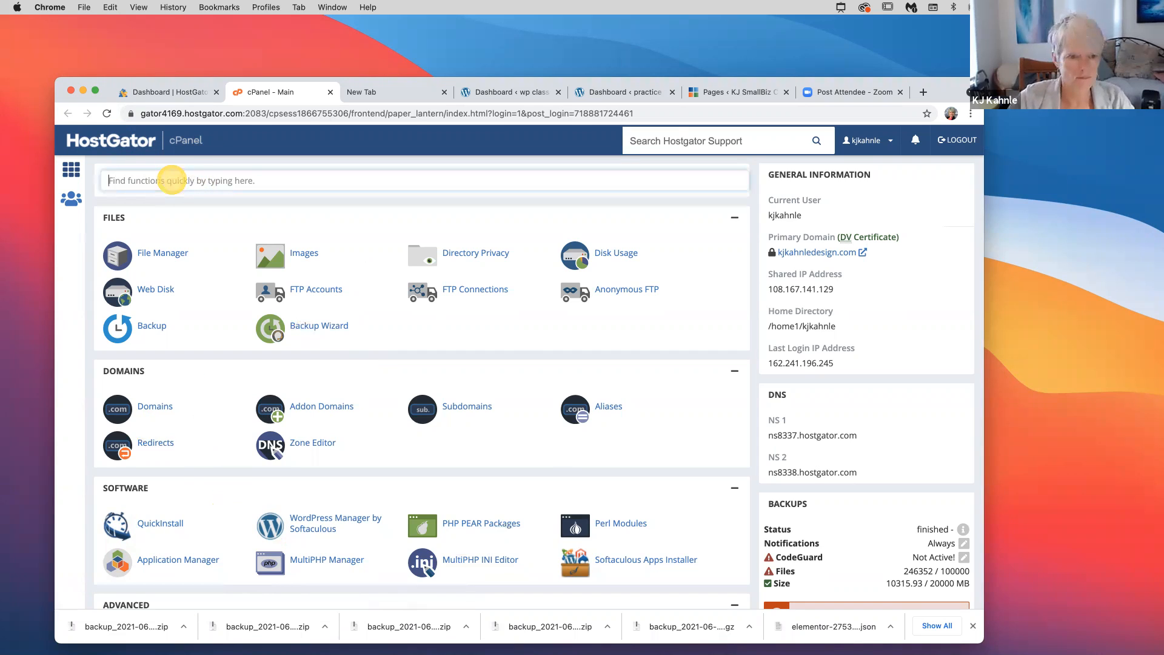
text(install)
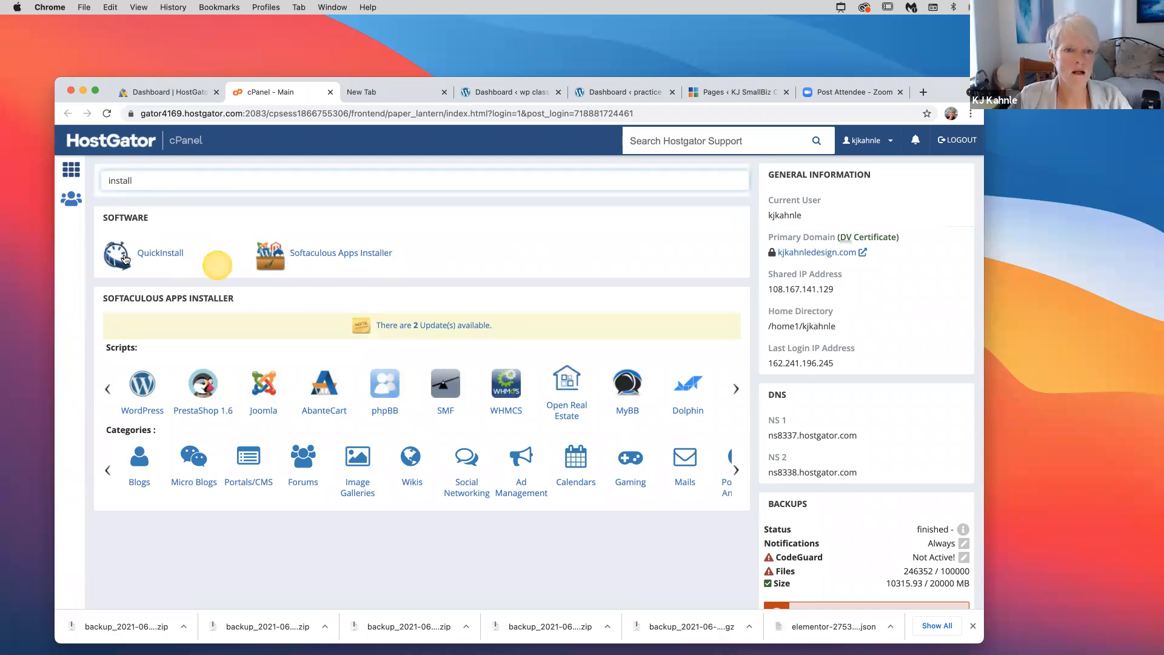
click(124, 258)
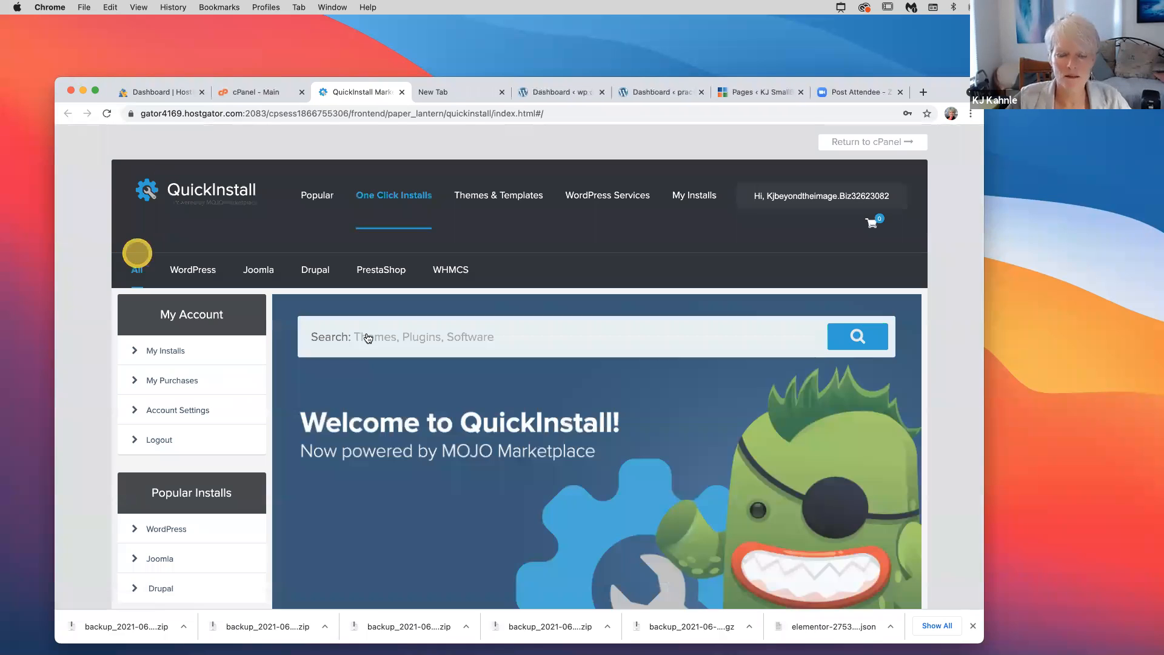
Choose WordPress and start the Free Option install form
click(368, 337)
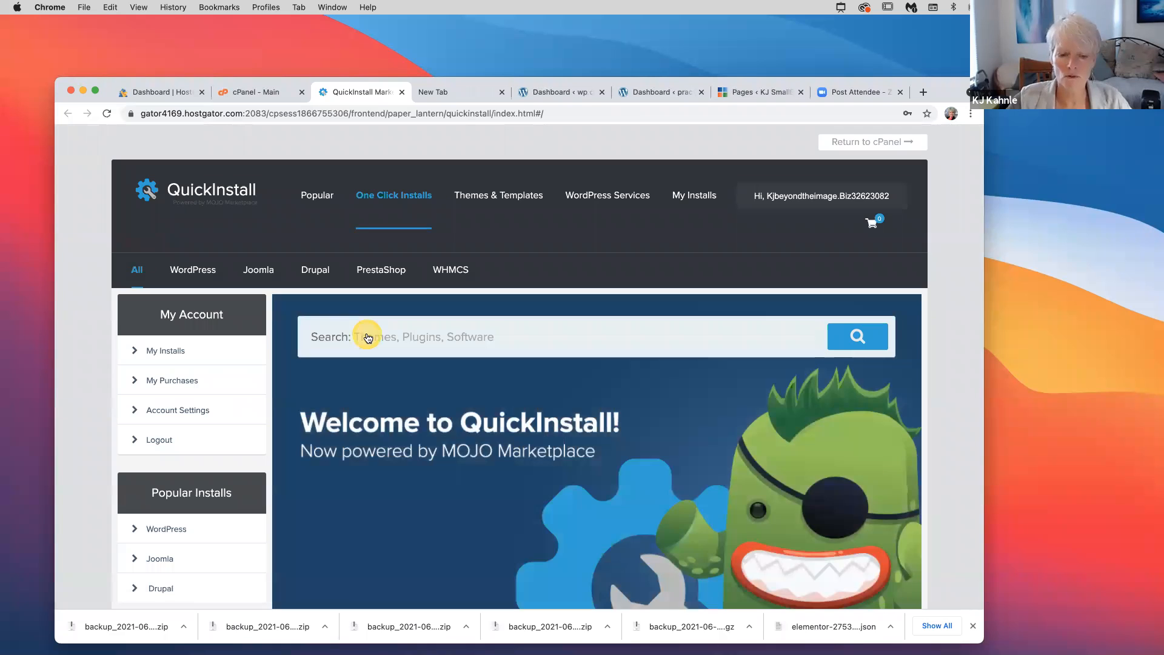
scroll(400, 413, down, 4)
click(398, 410)
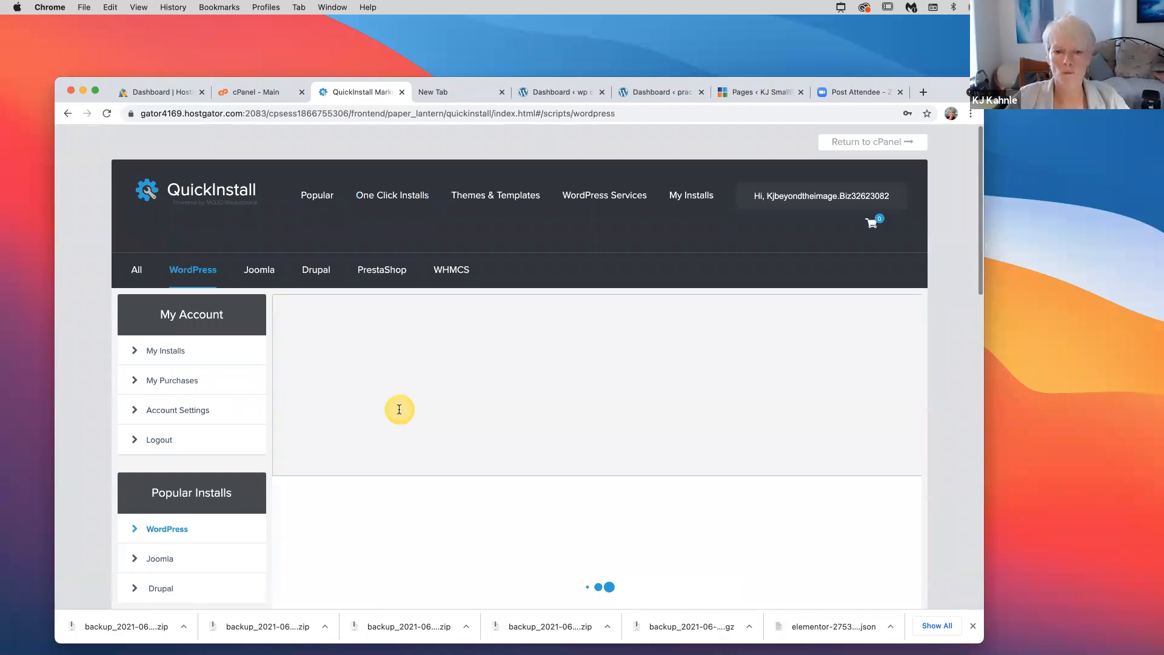
scroll(399, 410, down, 7)
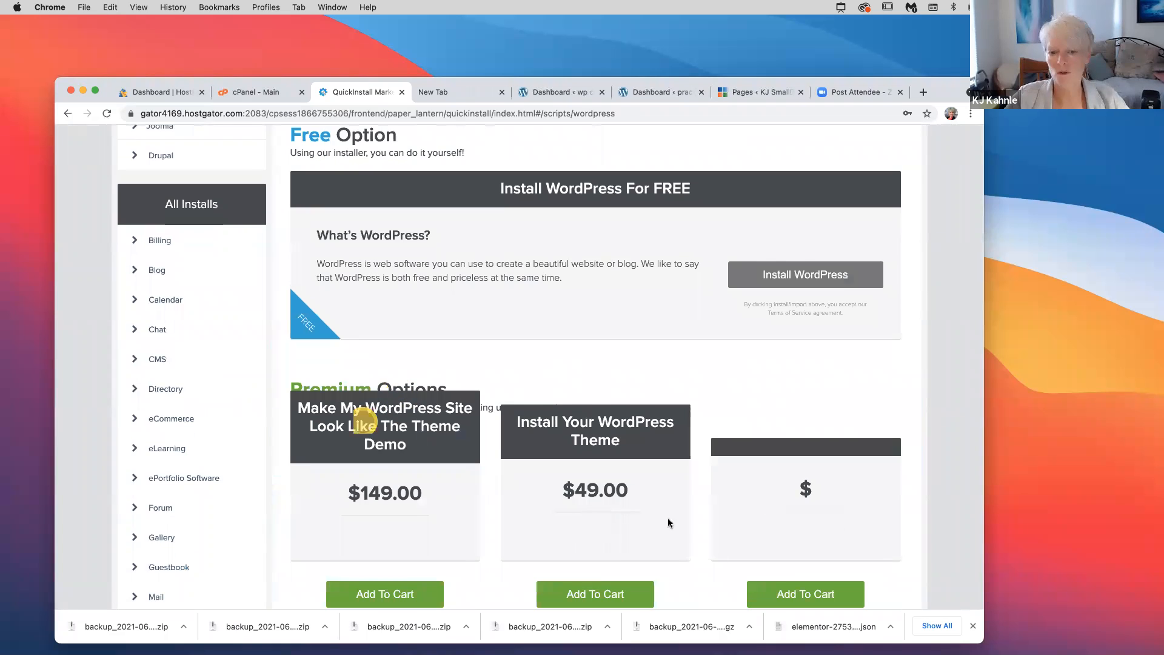
click(788, 280)
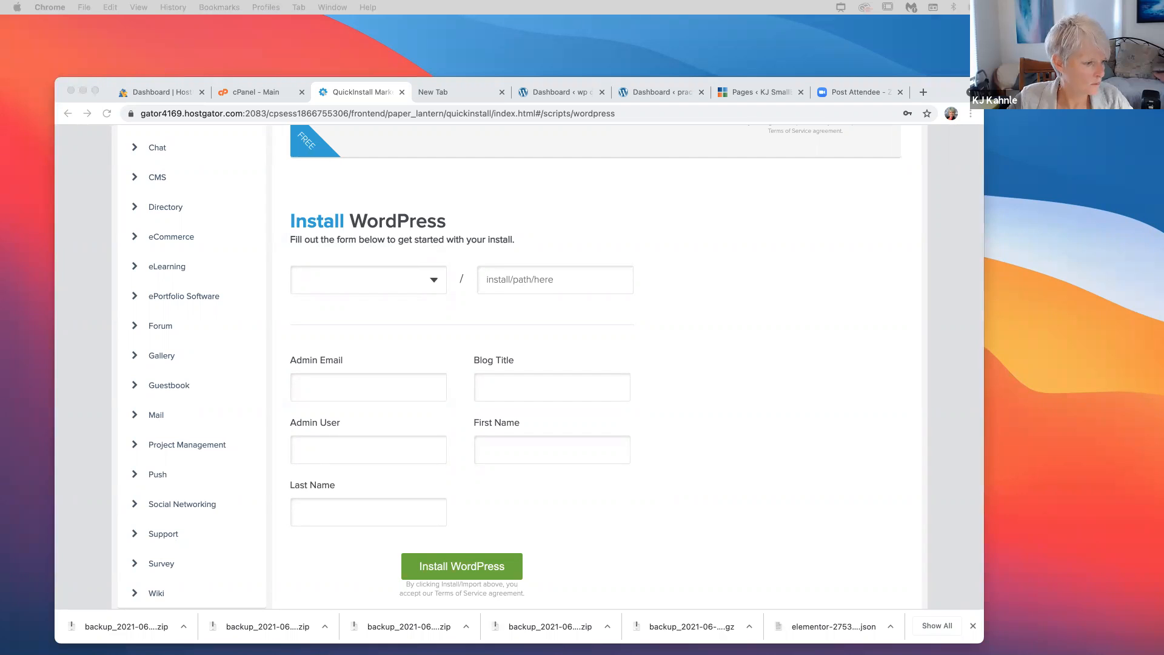
Choose the wpc11 subdomain as the WordPress install domain
click(435, 281)
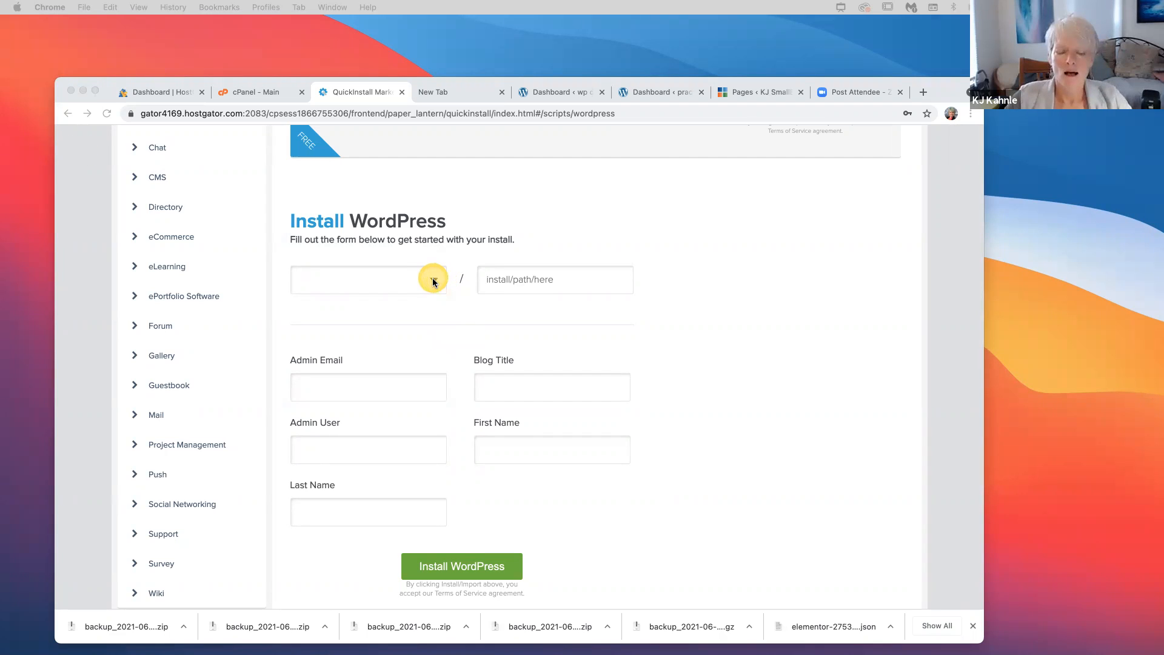
click(434, 281)
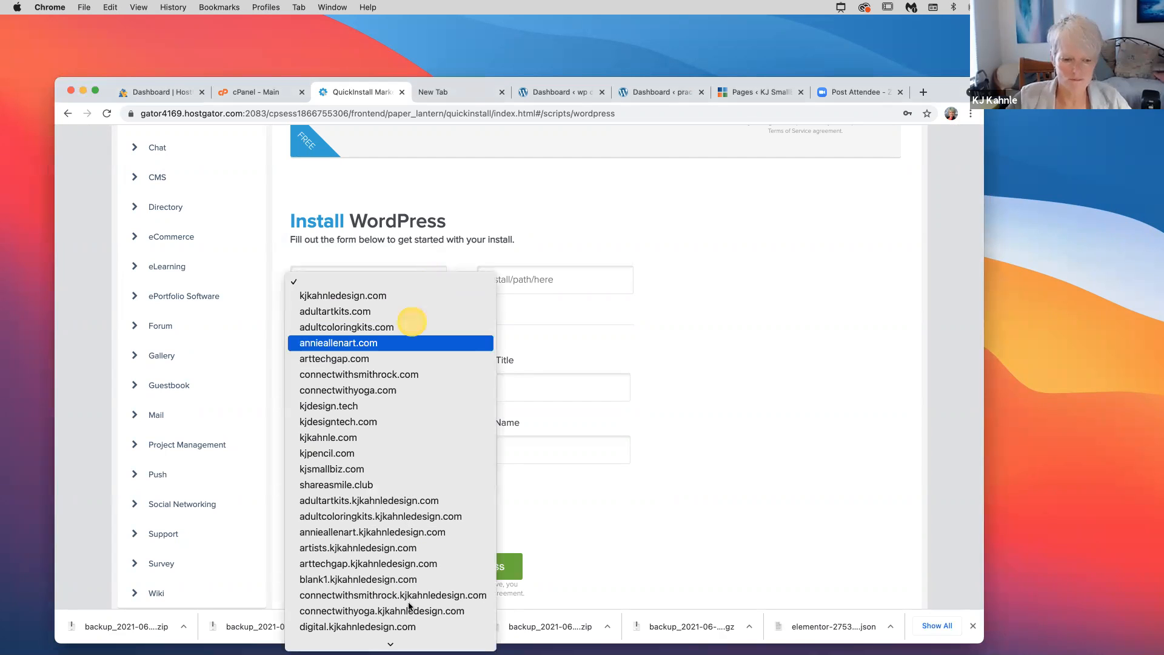
scroll(408, 607, down, 2)
scroll(410, 605, down, 8)
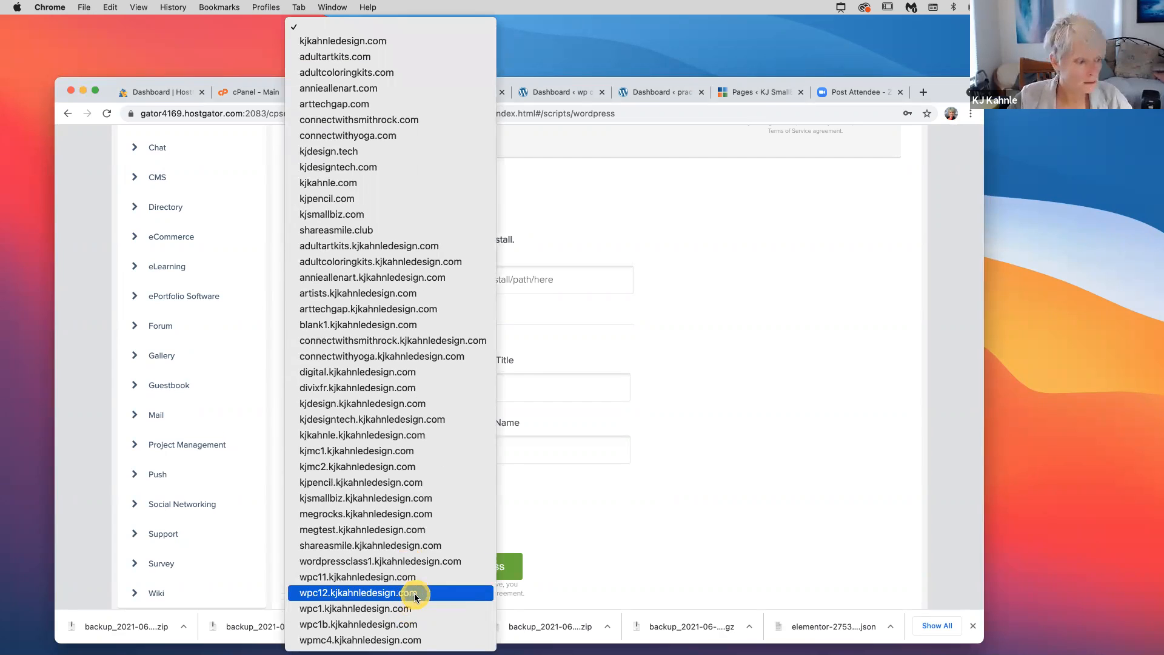
click(335, 579)
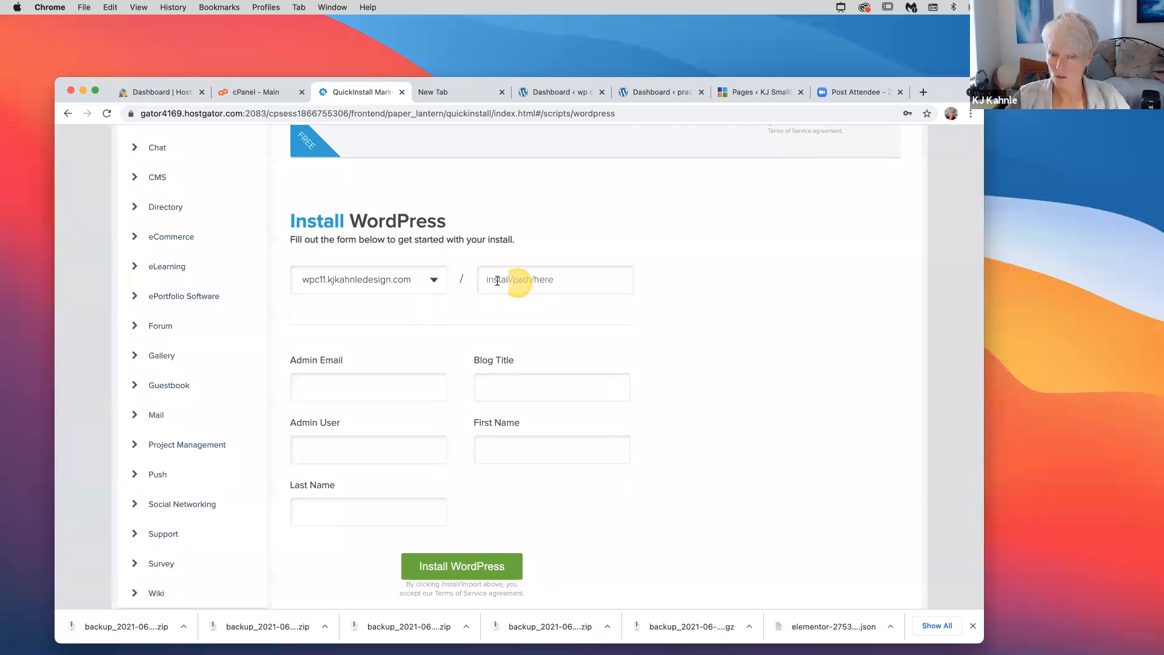
Fill in the saved admin e-mail and the blog title 'class project'
click(330, 386)
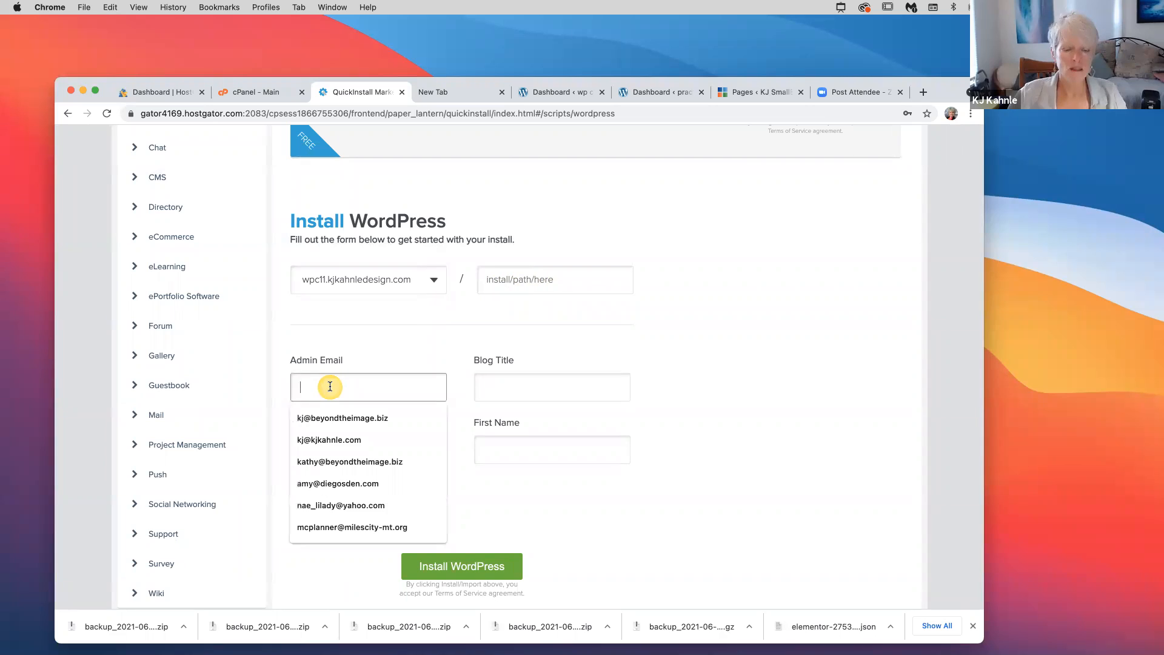
click(342, 418)
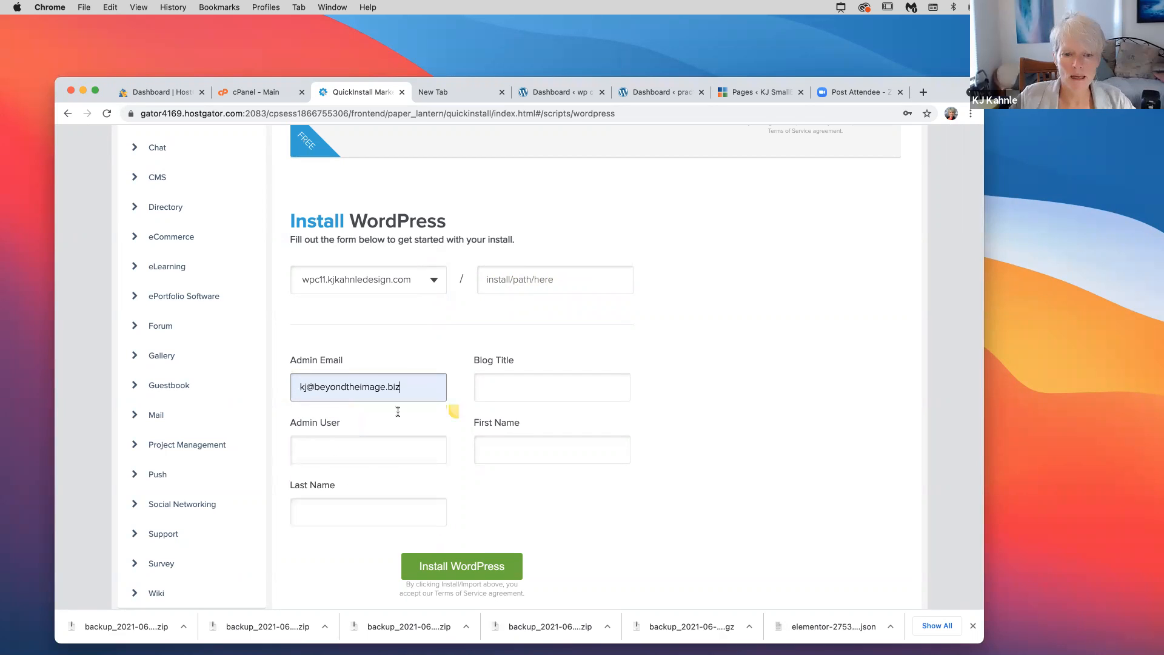
click(501, 389)
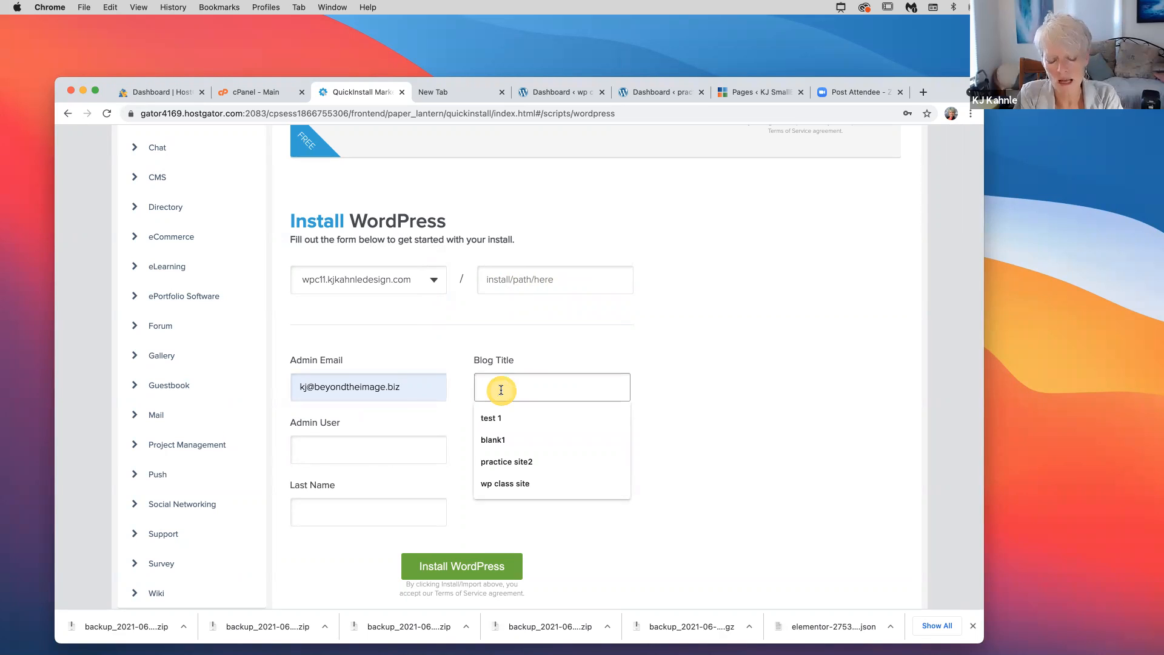
text(cla)
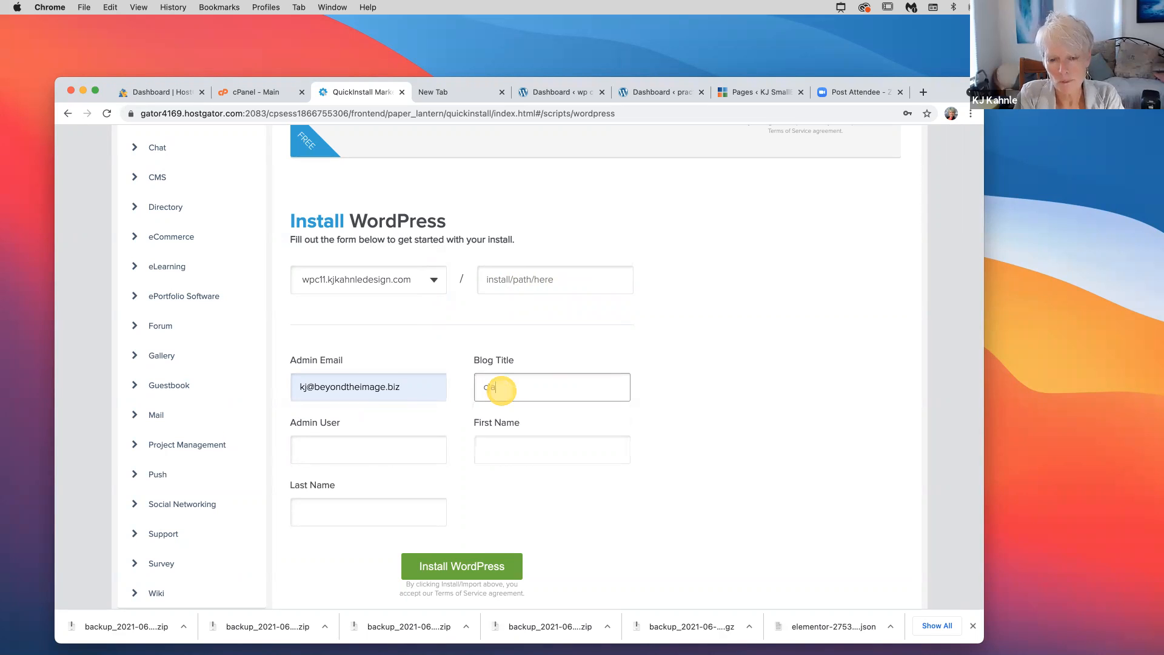
text(ss p)
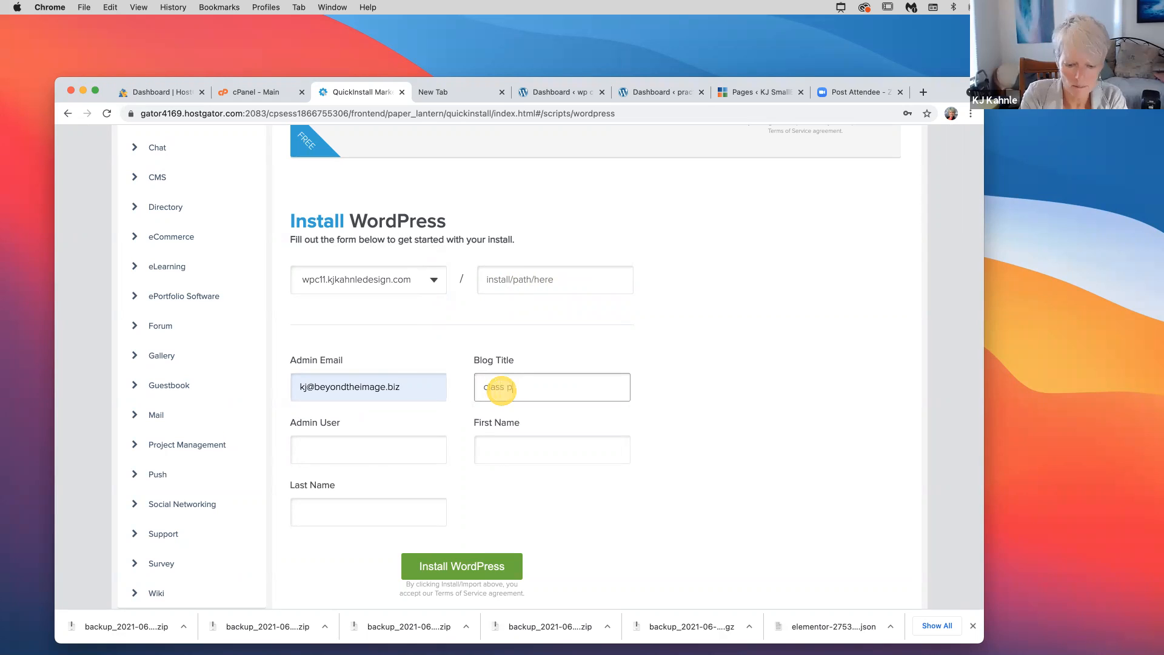
text(roject)
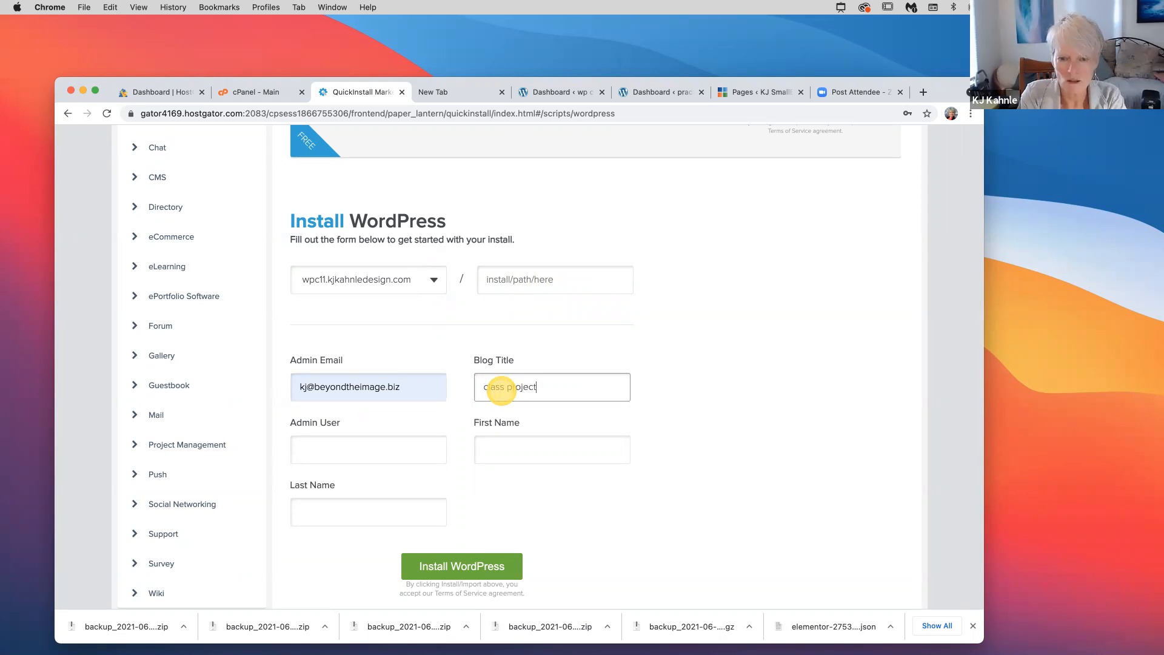
Enter the admin username plus first and last name, then start the WordPress installation
click(325, 446)
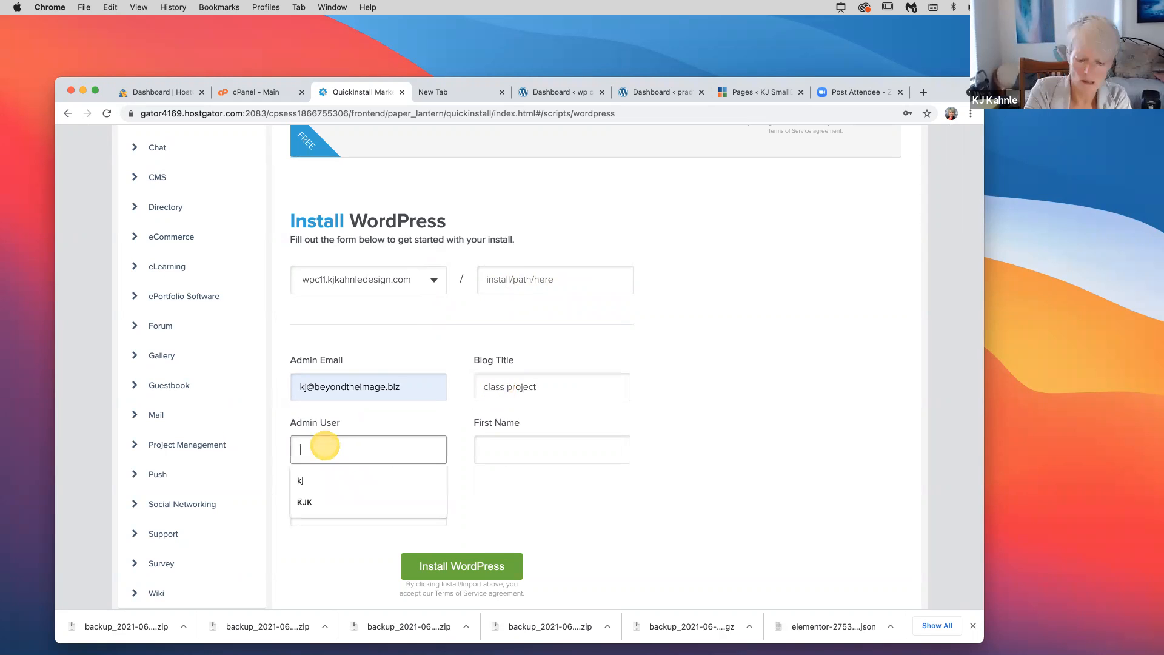
text(KJK)
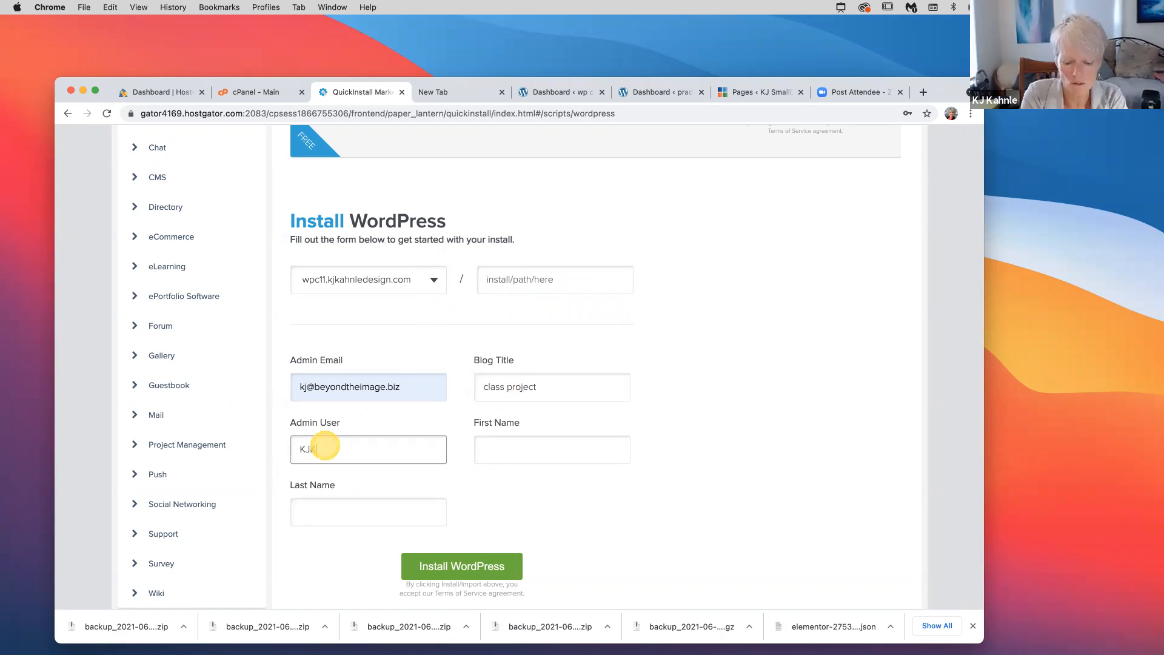
key(Tab)
text(KJ)
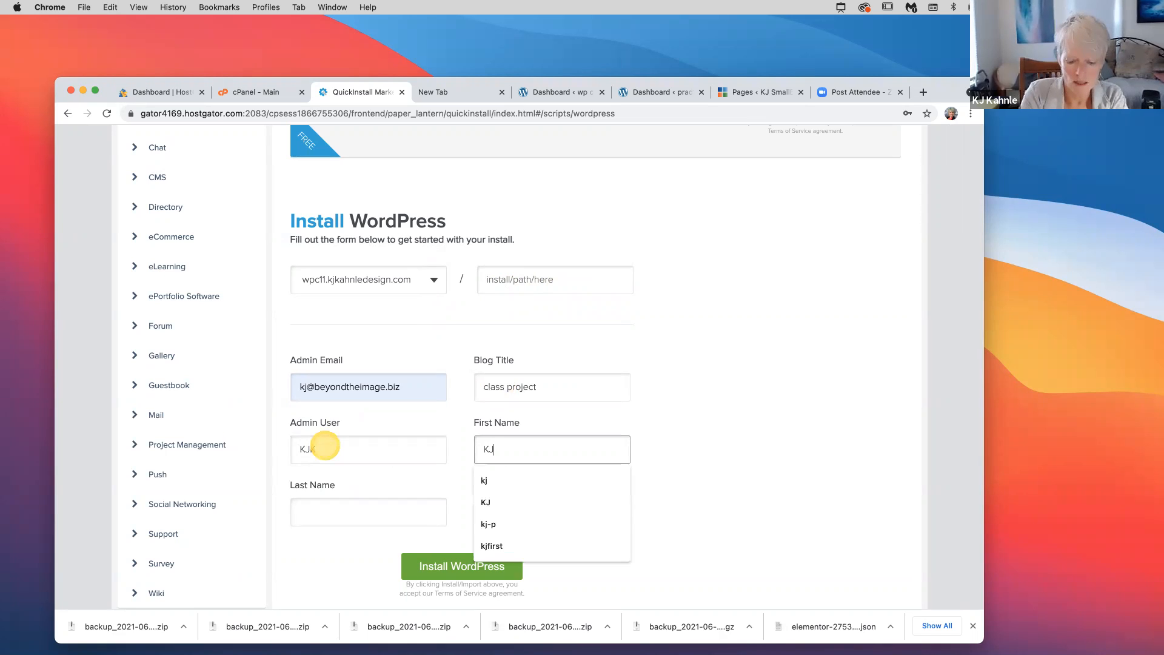
key(Tab)
text(Kahnle)
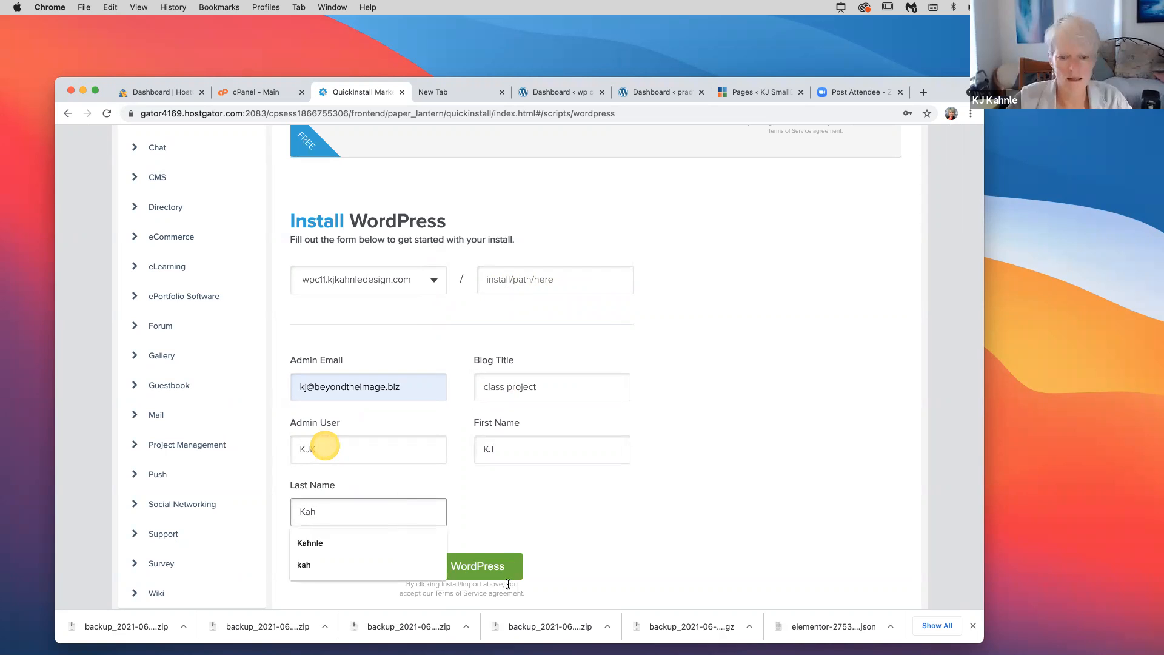
click(506, 559)
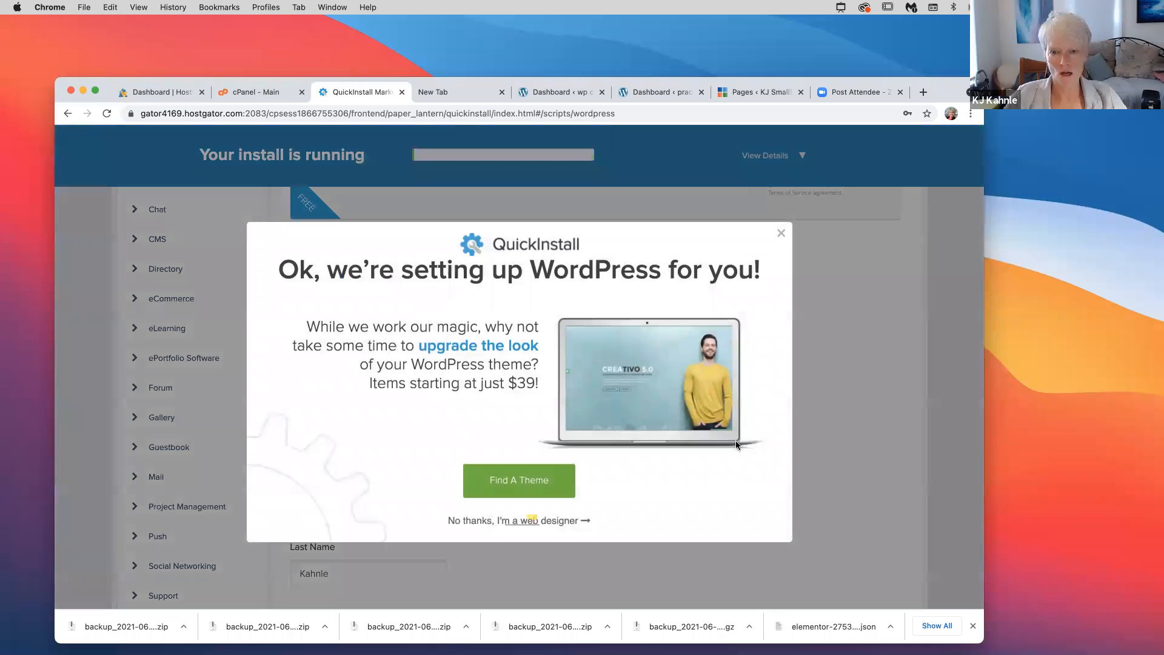
Dismiss the theme promotion pop-up, then select WP-1 Install email in the WP1-Screen Shots folder
click(758, 395)
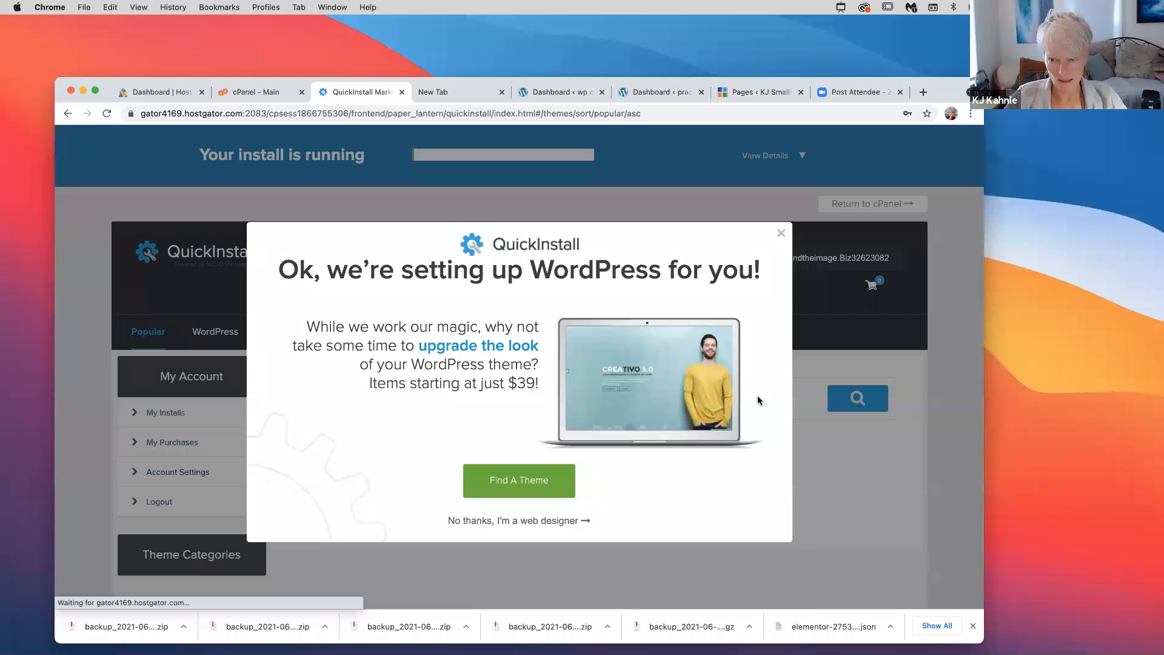
click(782, 234)
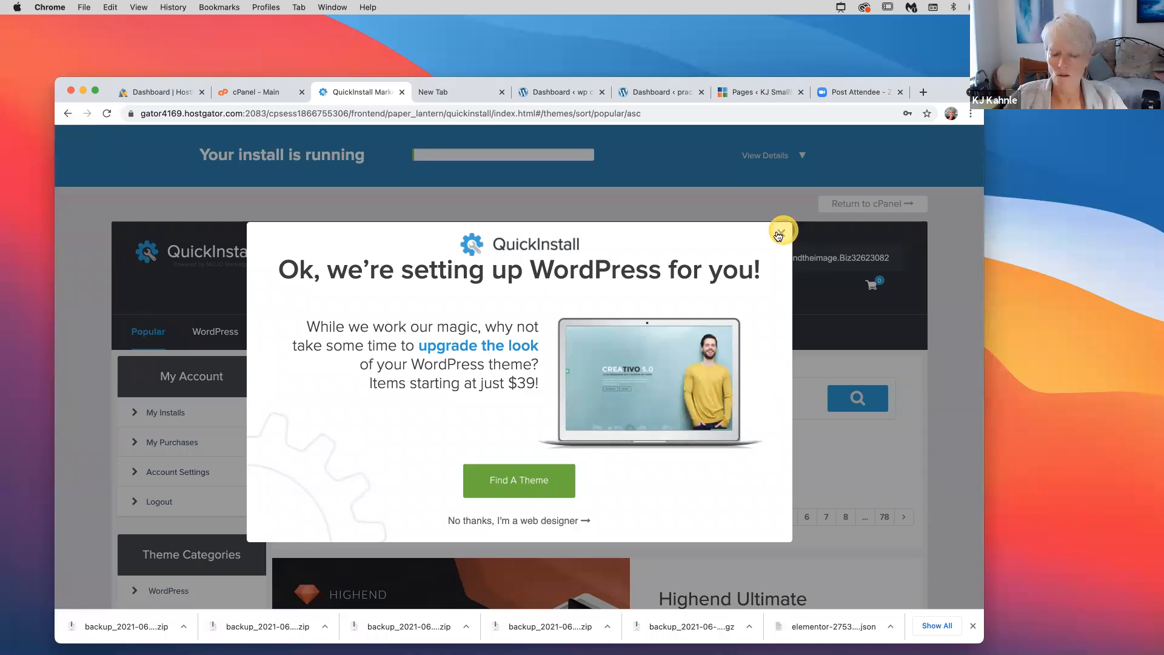
click(781, 233)
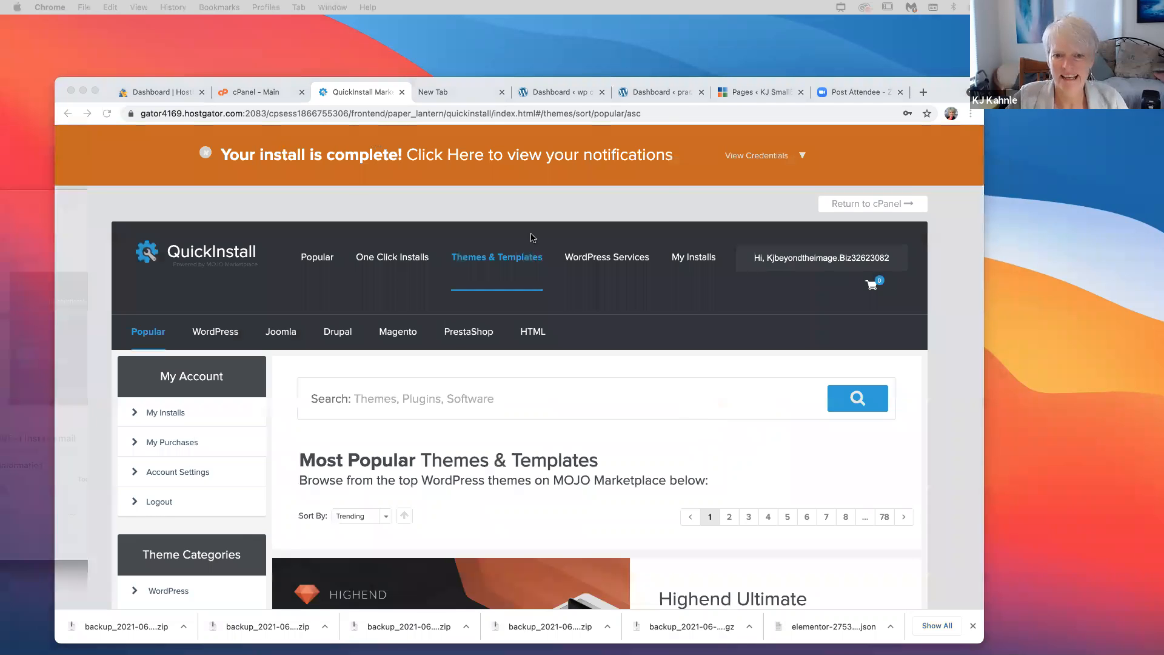
click(496, 236)
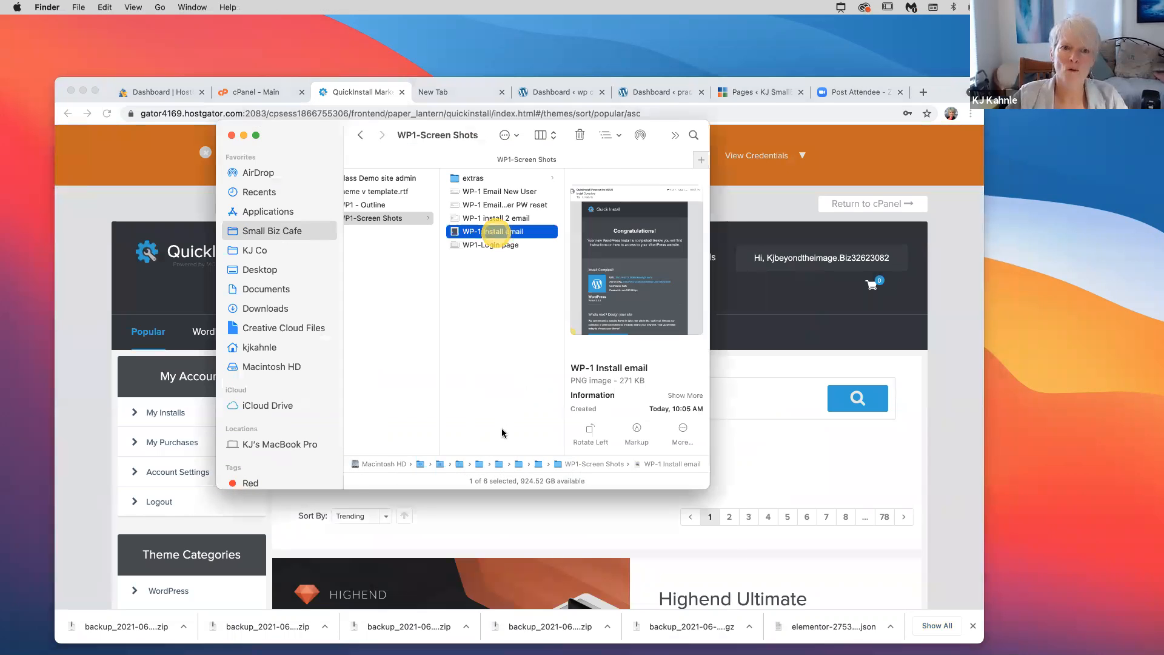
Quick Look the WP-1 Install email with the new site's login details, then close Finder
key(space)
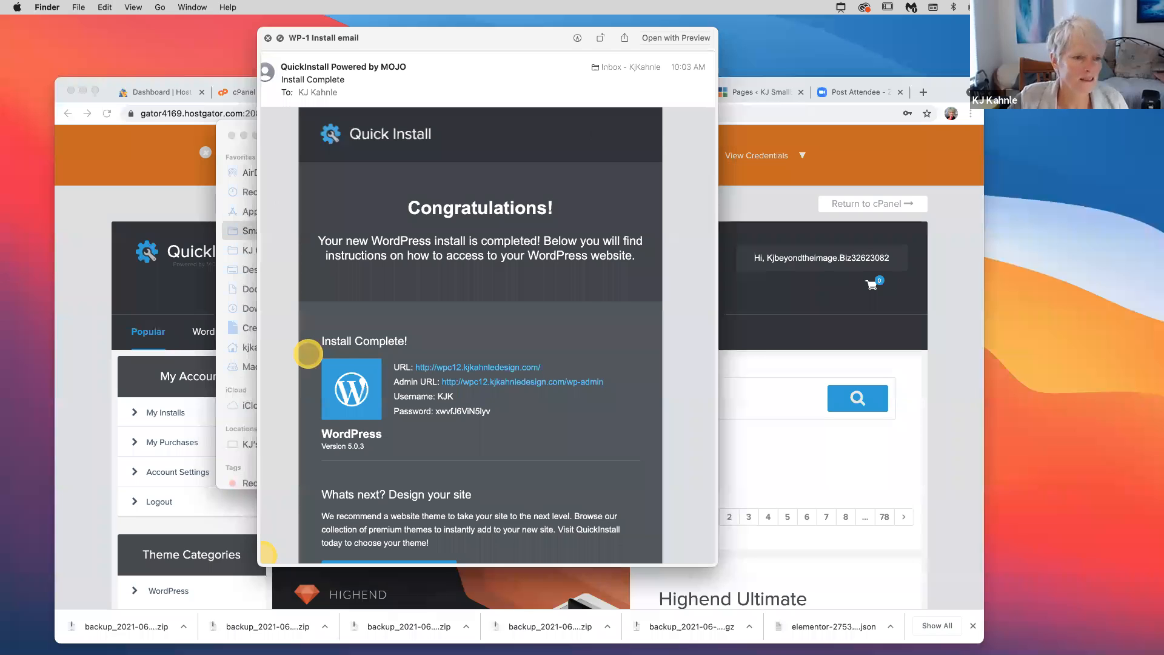
key(space)
key(super+w)
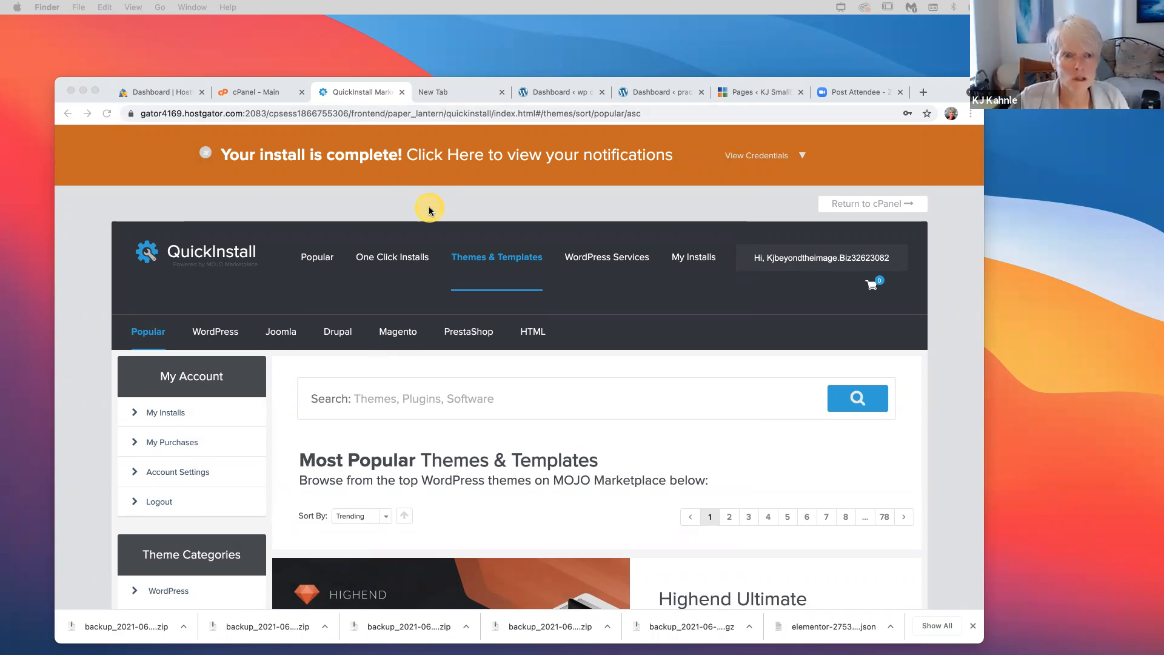
click(402, 94)
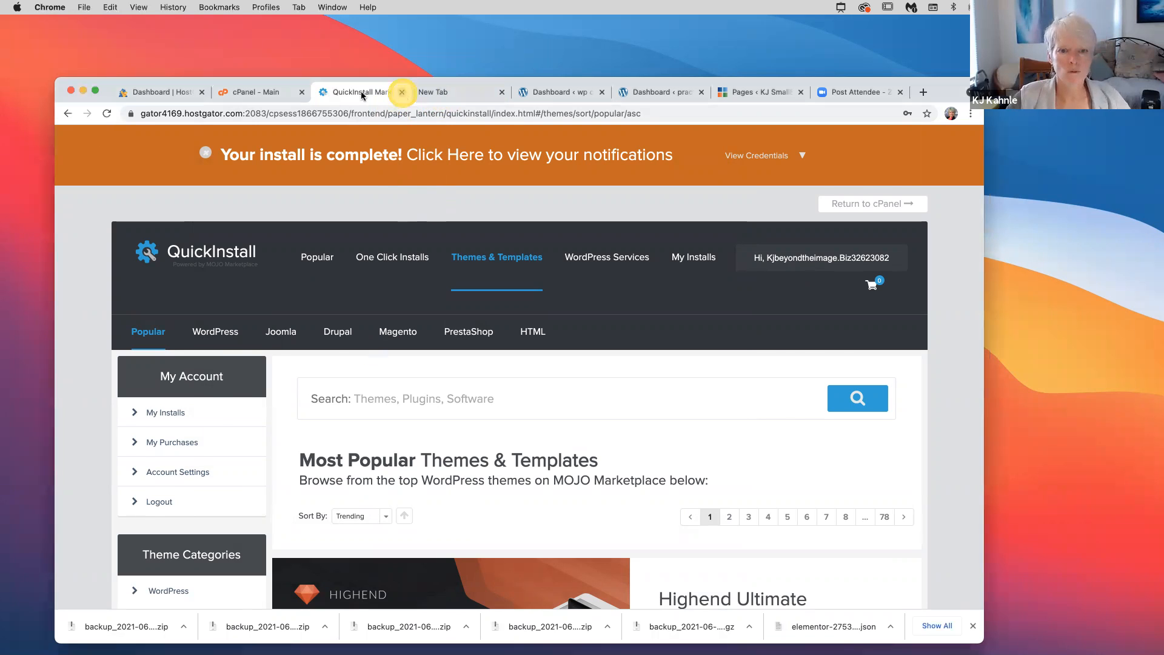
click(402, 92)
click(362, 92)
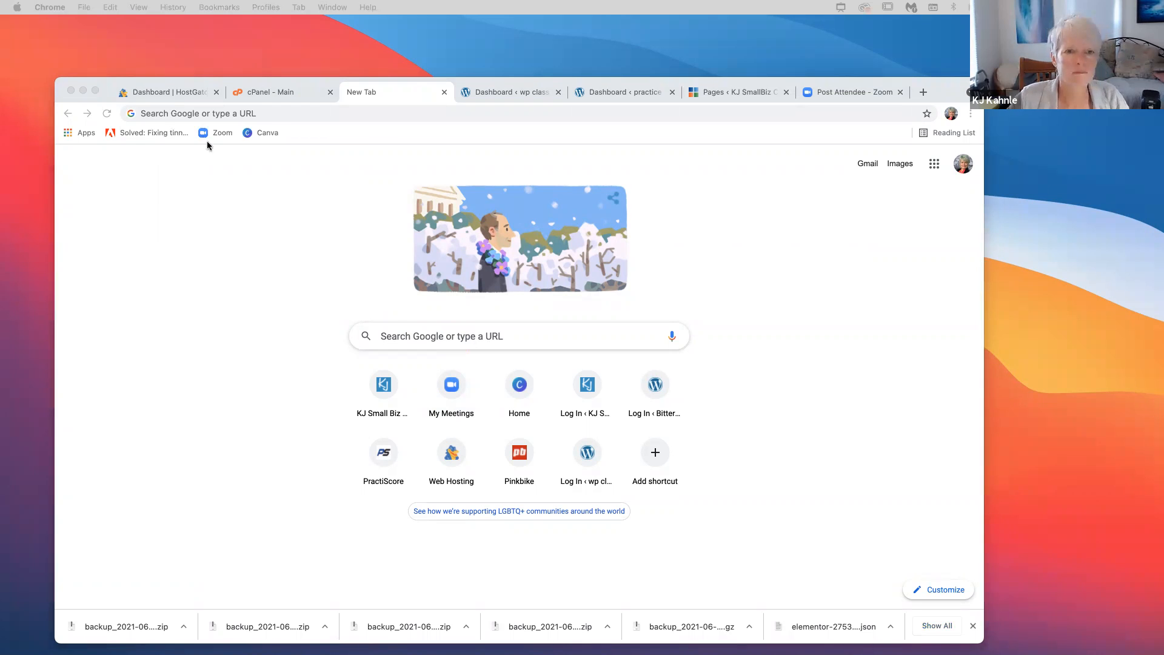
click(270, 114)
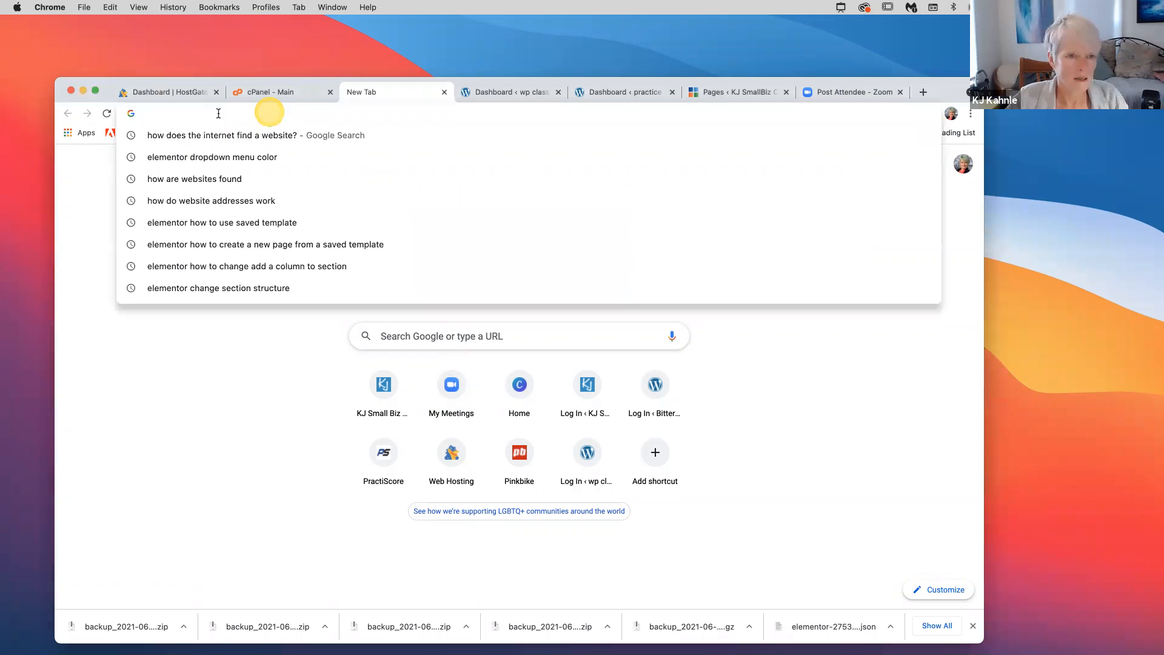
text(http://wpc12.kjkahnledesign.com/)
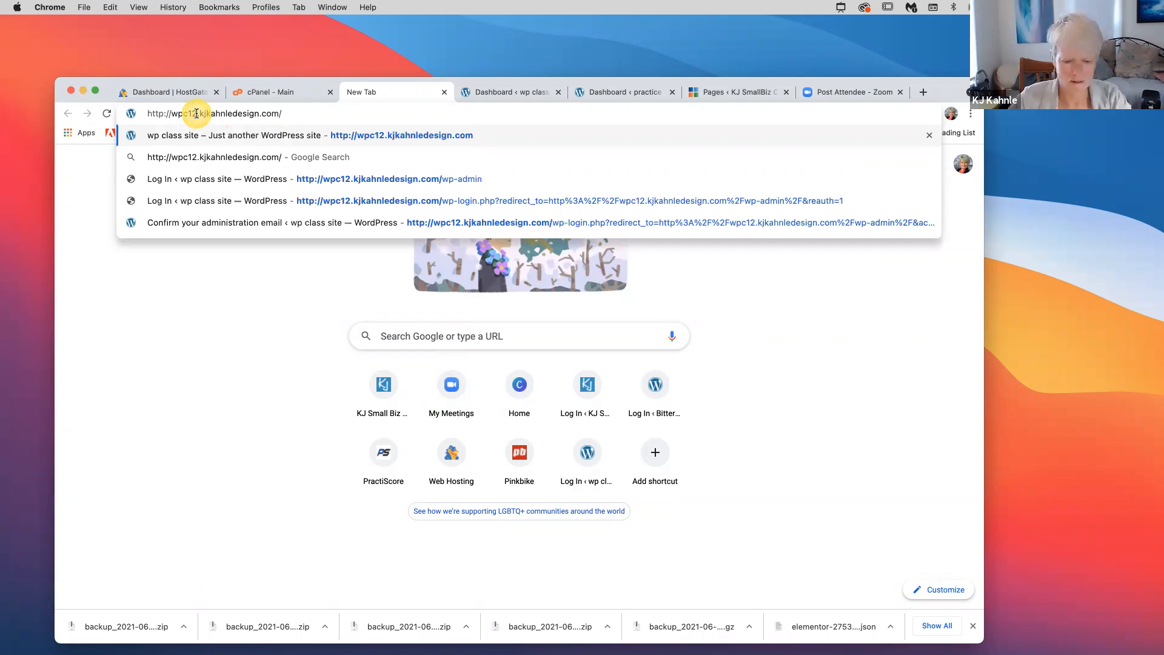
click(196, 114)
key(BackSpace)
text(1)
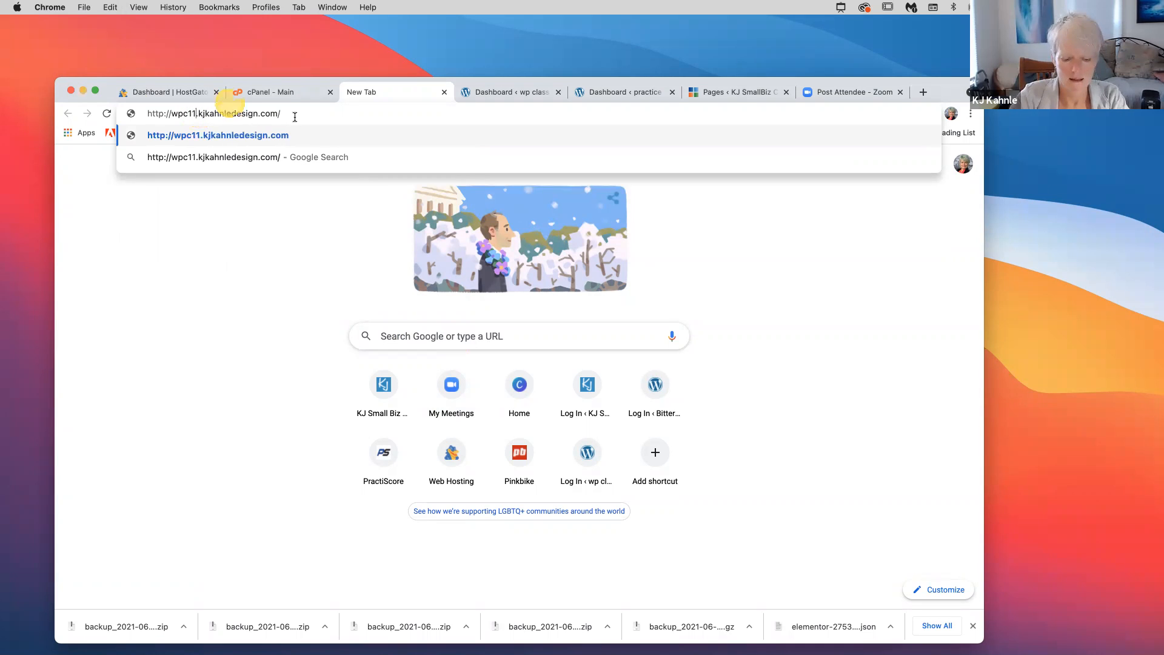
text(w)
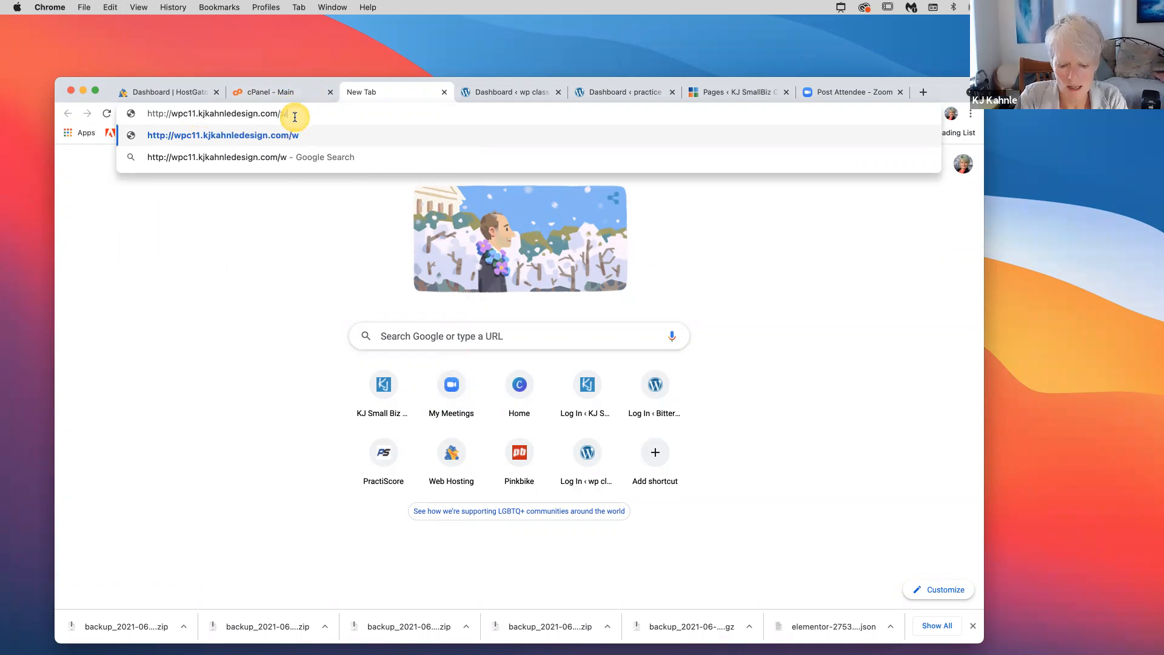
text(p-admin)
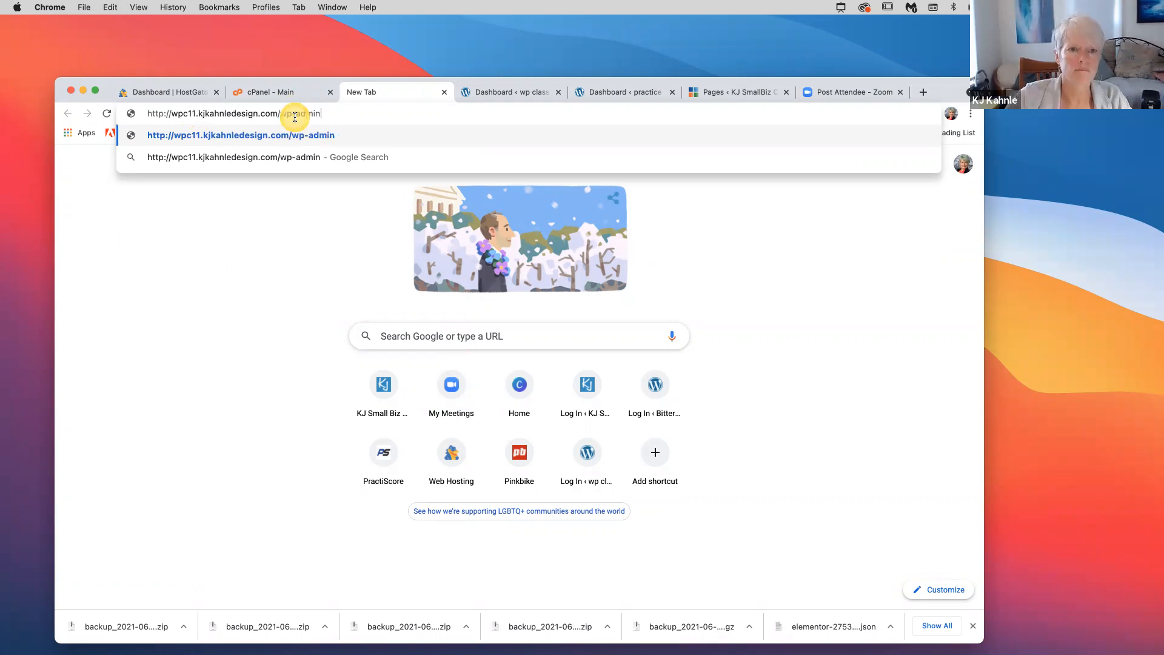
key(Return)
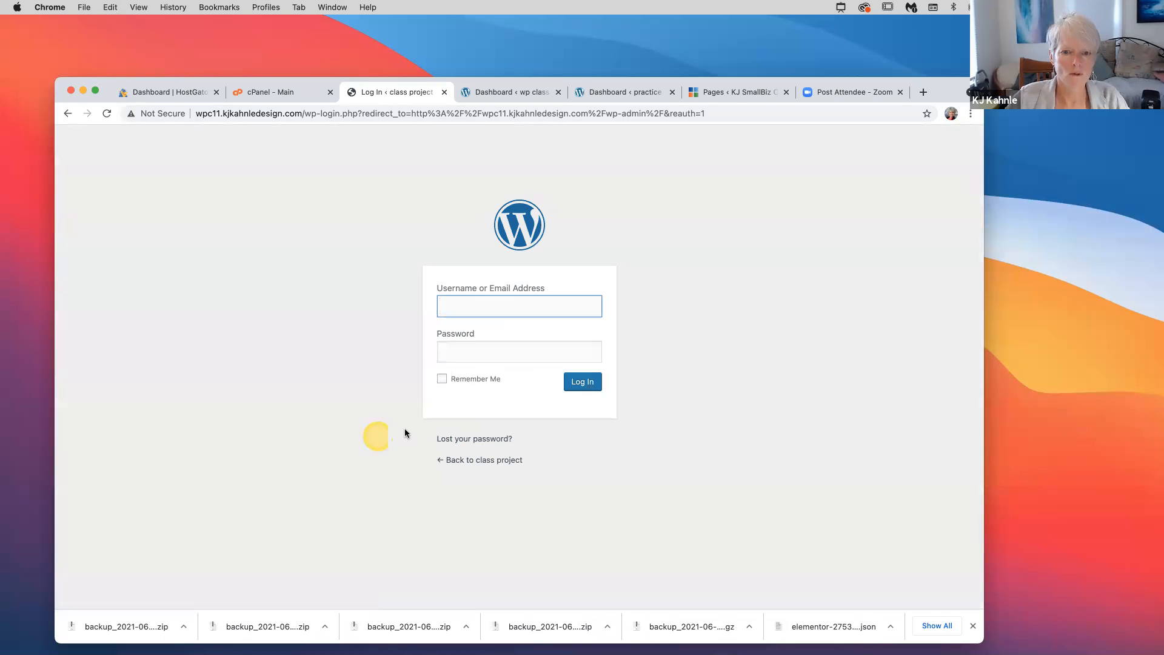
Enter the admin username, fill in the saved password, and attempt to log in
text(KJK)
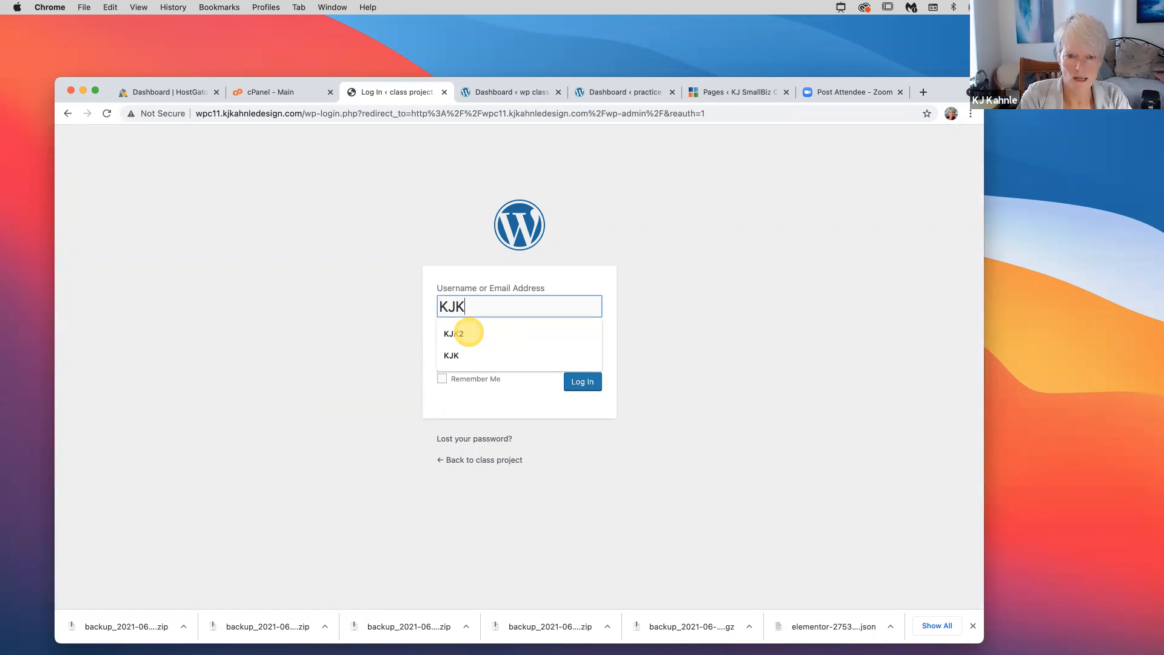
key(shift+Left)
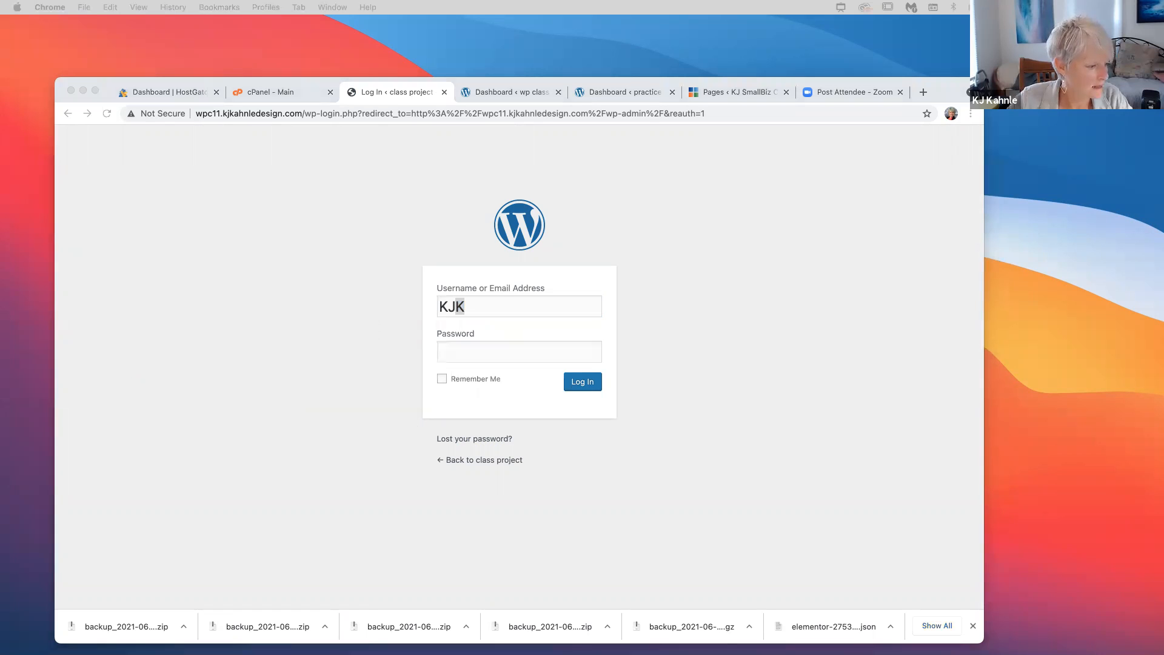
click(445, 352)
click(587, 387)
click(588, 388)
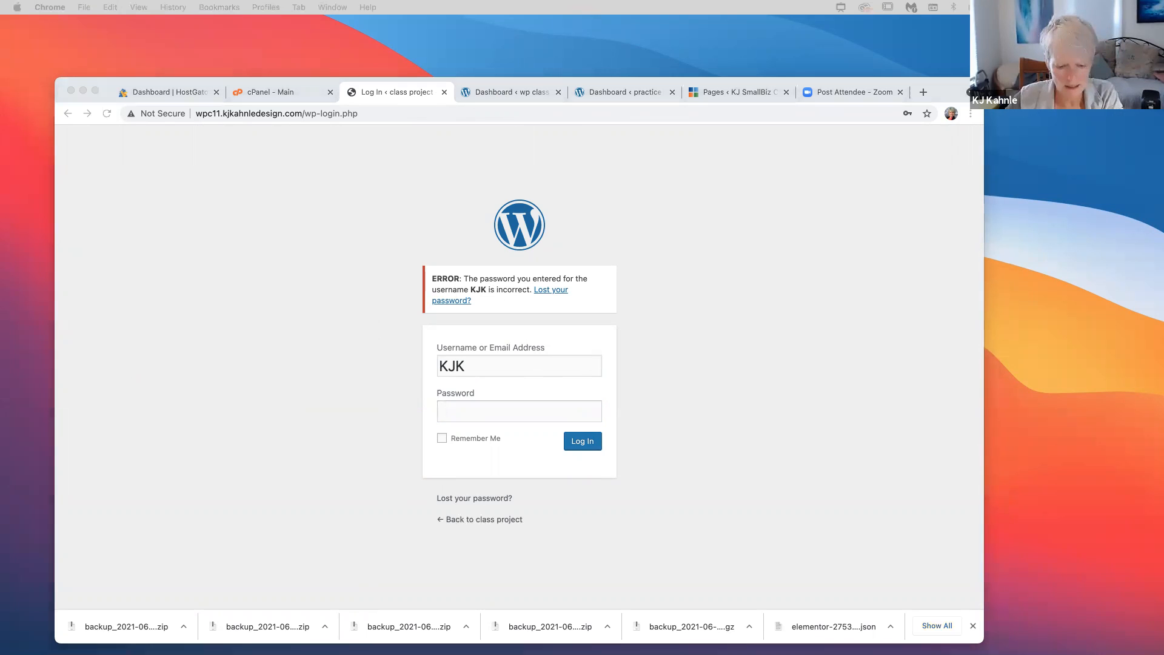
After the incorrect-password error, paste the password again and resubmit the login
click(450, 413)
key(super+v)
click(556, 448)
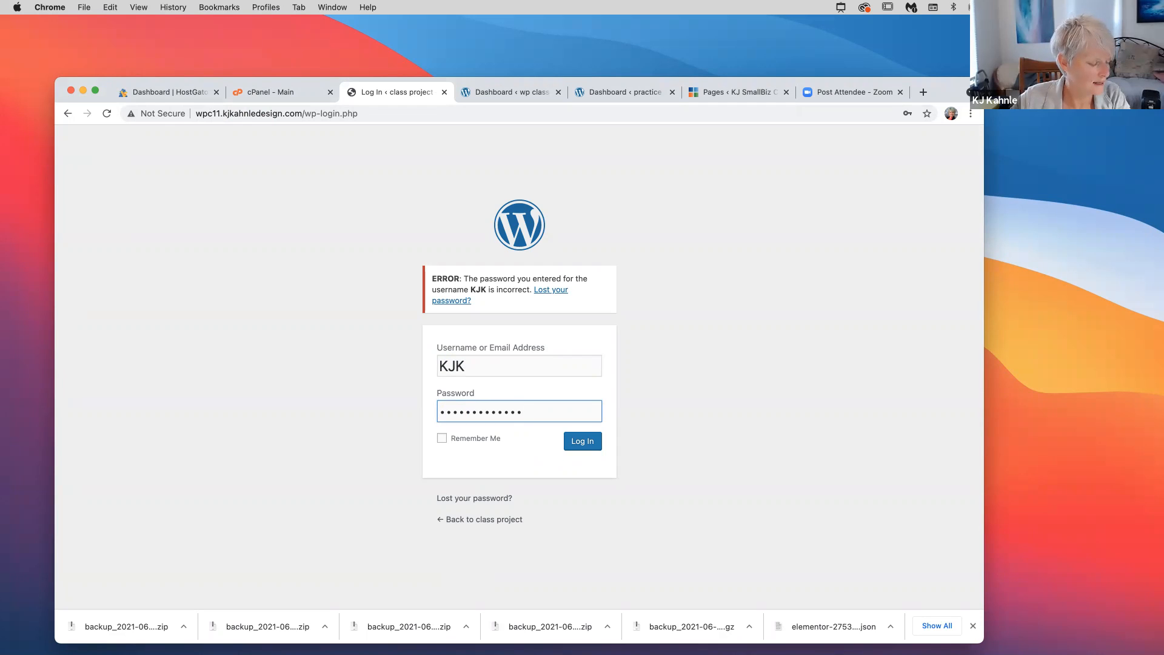
Close the failed class project login tab and stay on the wp class site dashboard
click(508, 91)
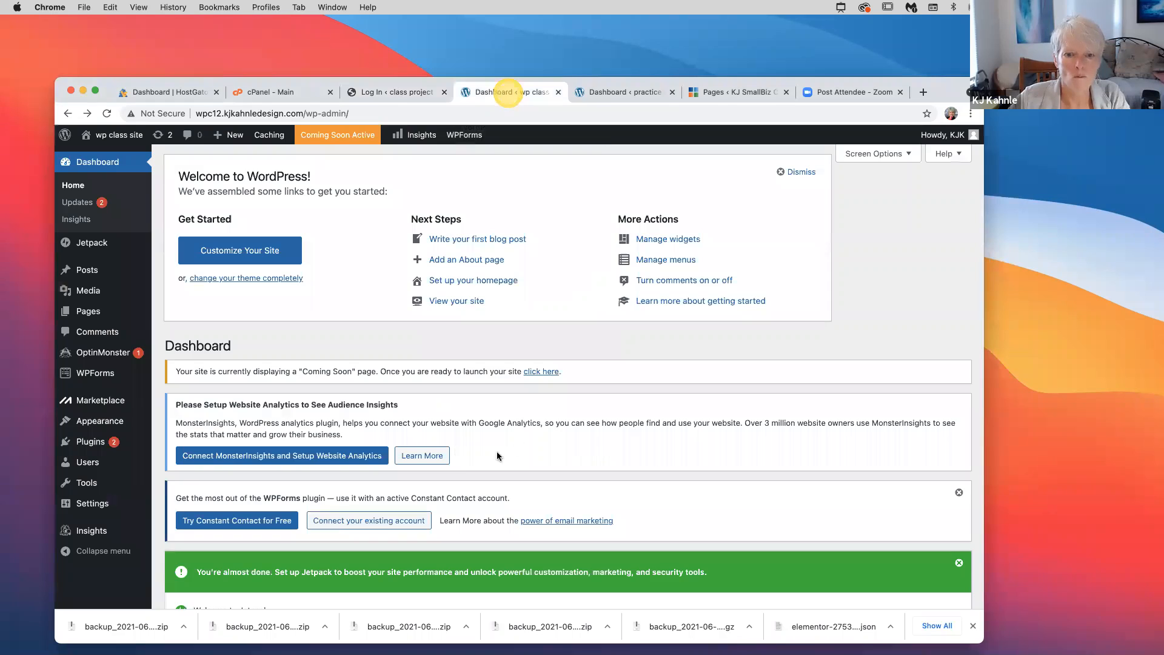
key(ctrl+shift+Tab)
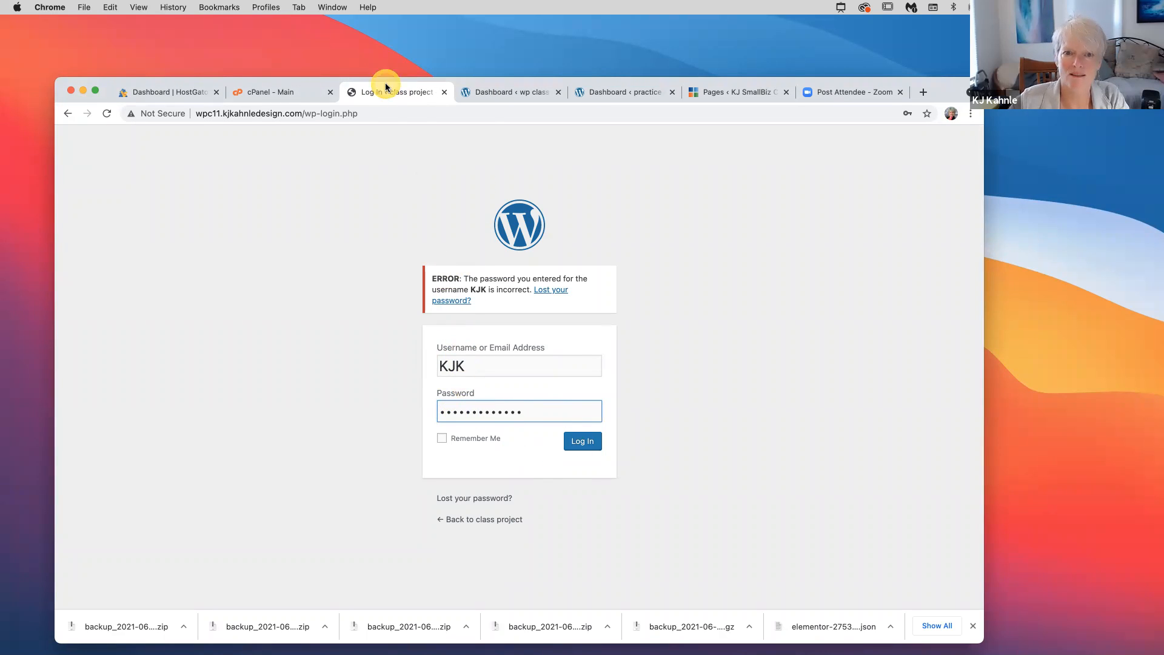
click(490, 93)
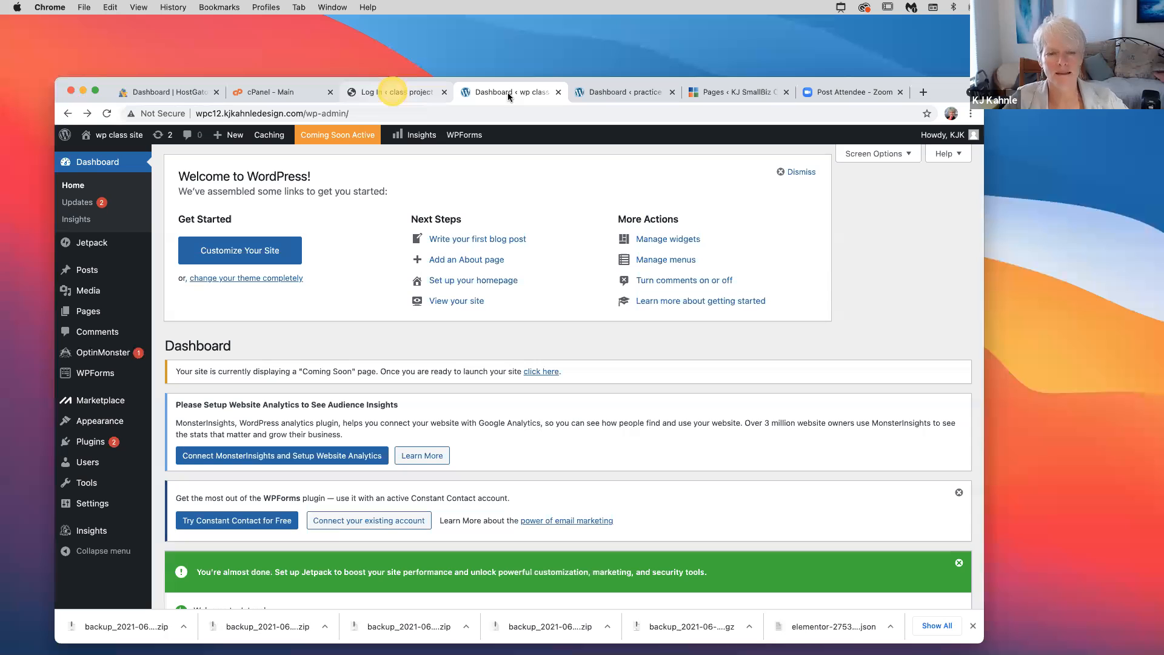
click(444, 93)
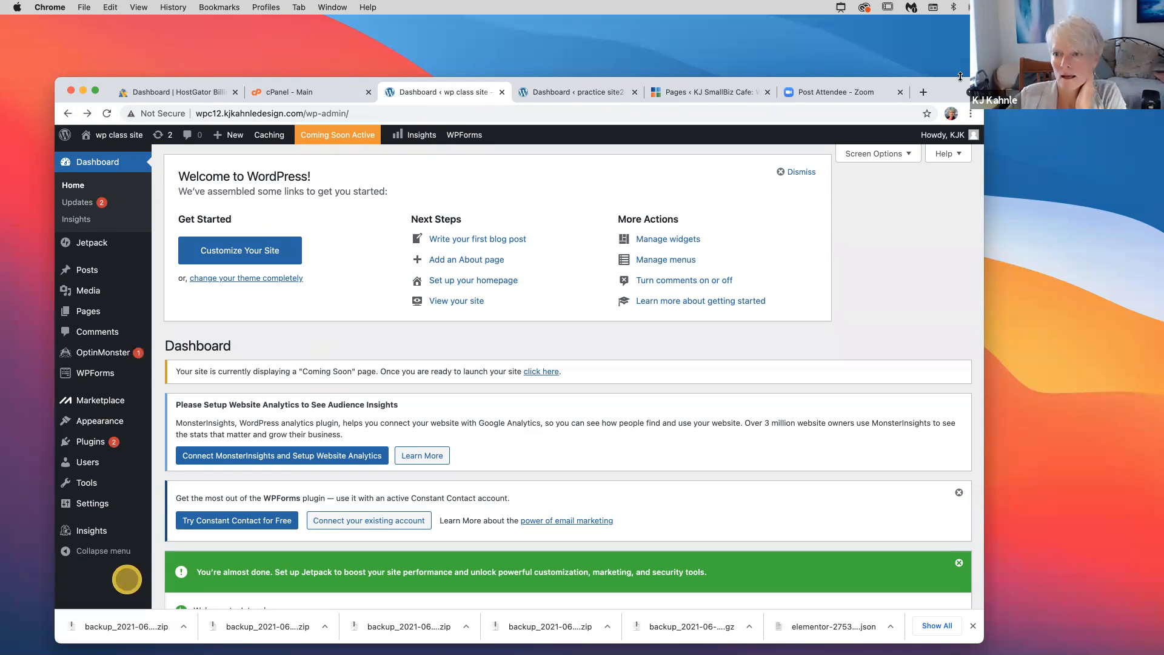
click(619, 566)
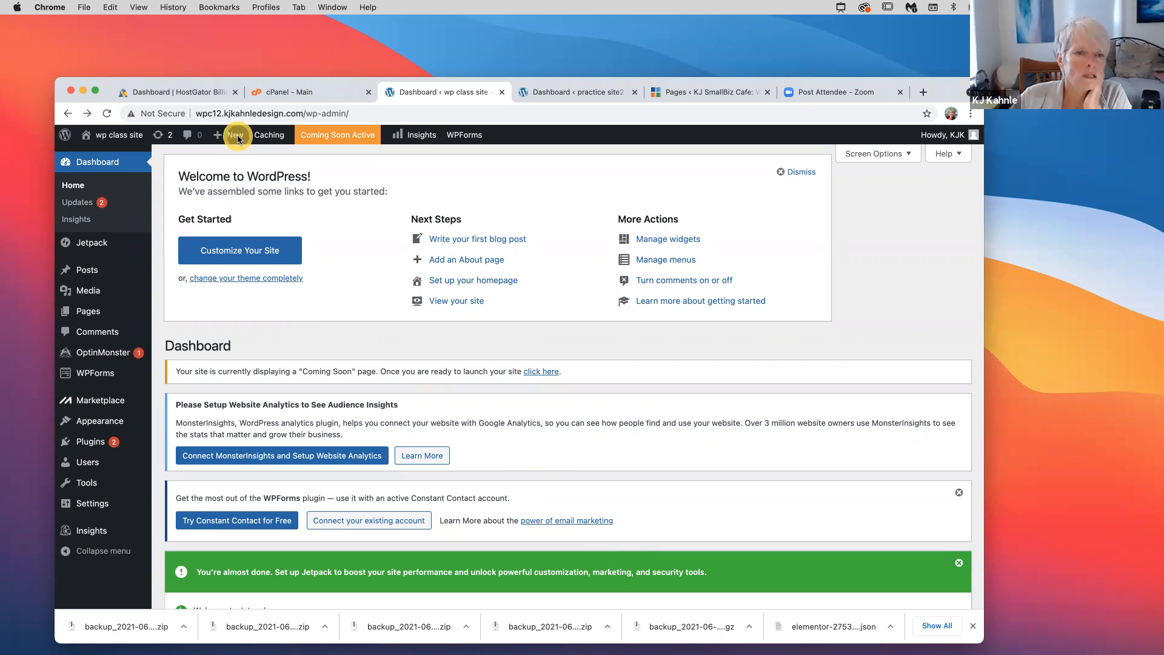
Start a new post, then go back from the empty editor to the wp class dashboard
mouse_move(237, 139)
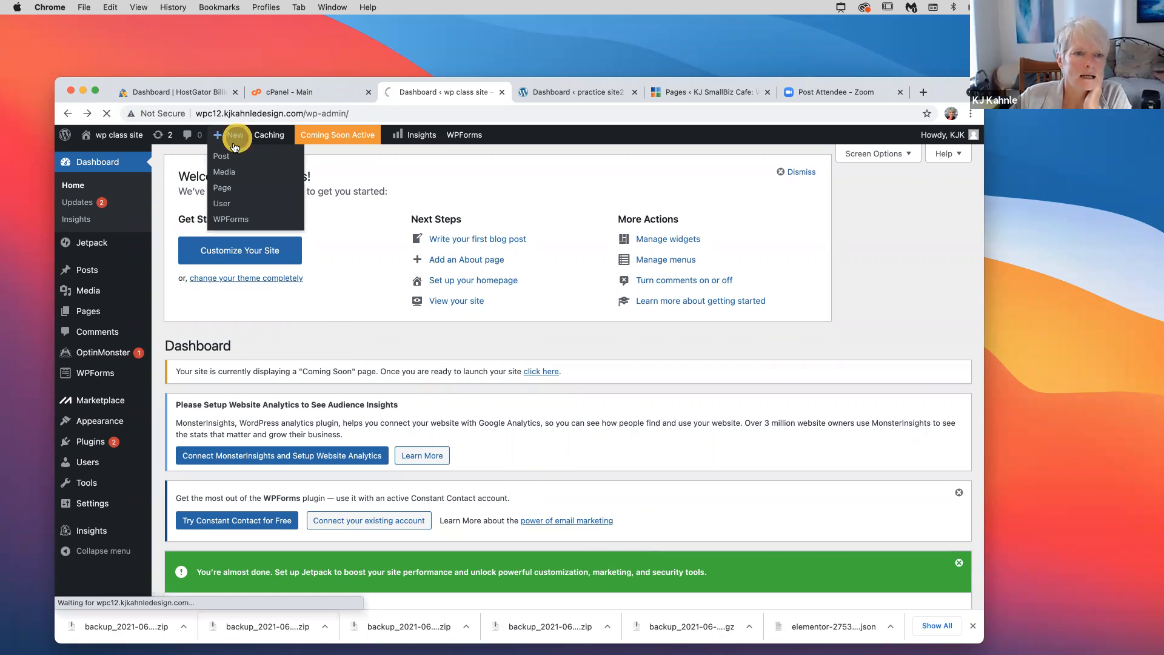
click(253, 176)
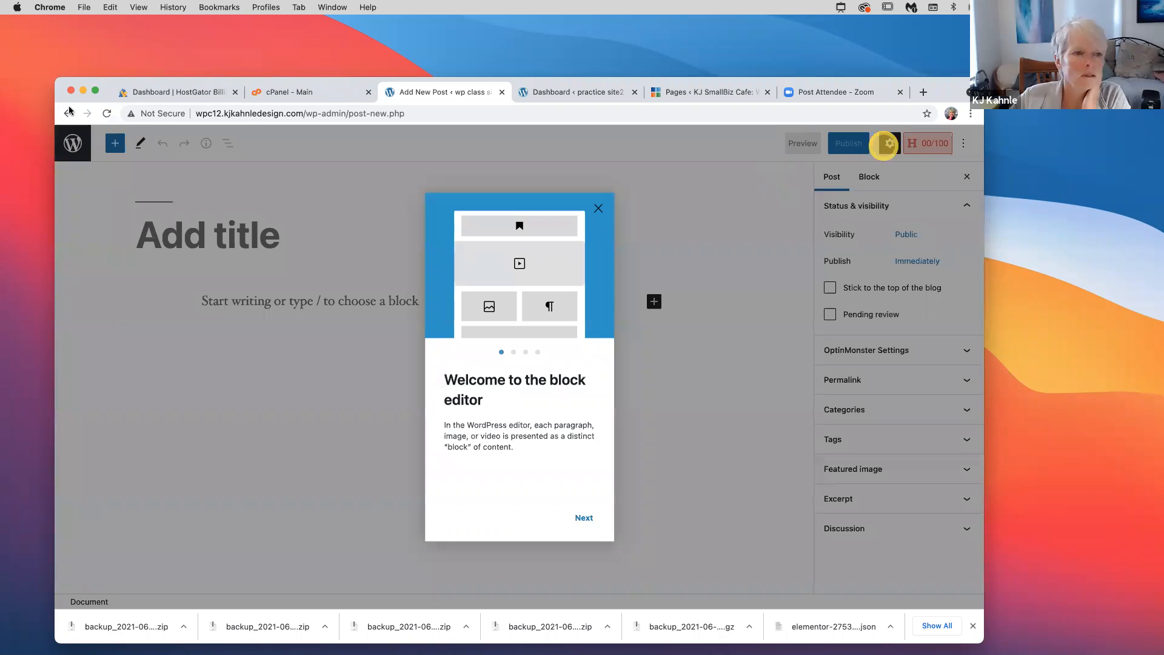
click(68, 114)
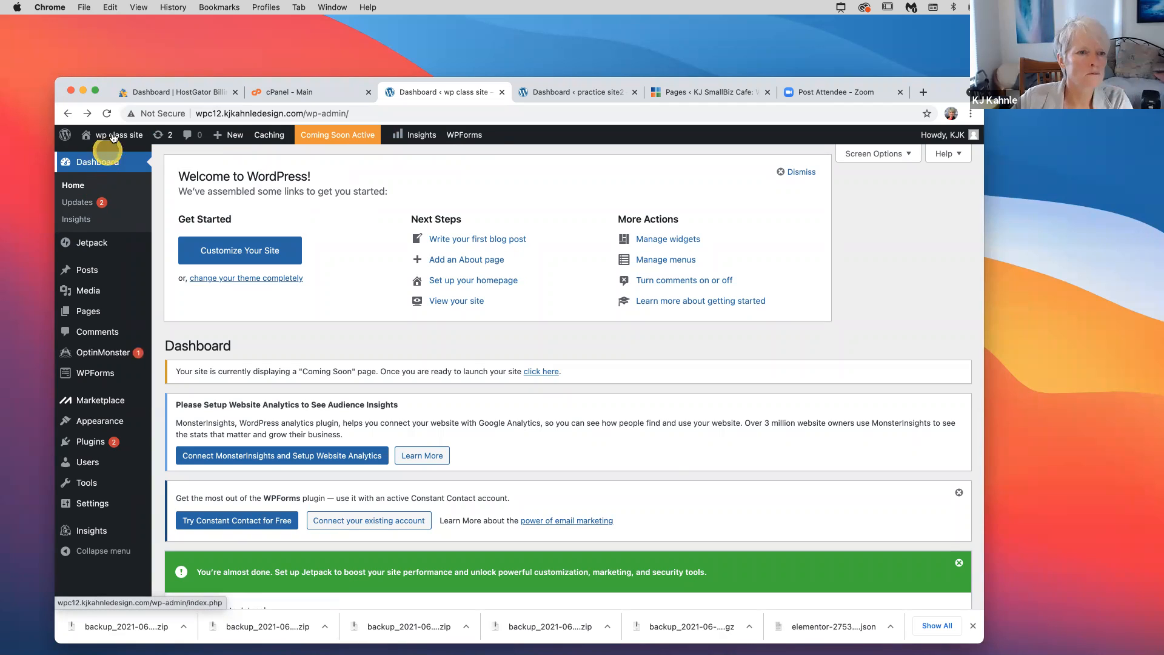
mouse_move(115, 135)
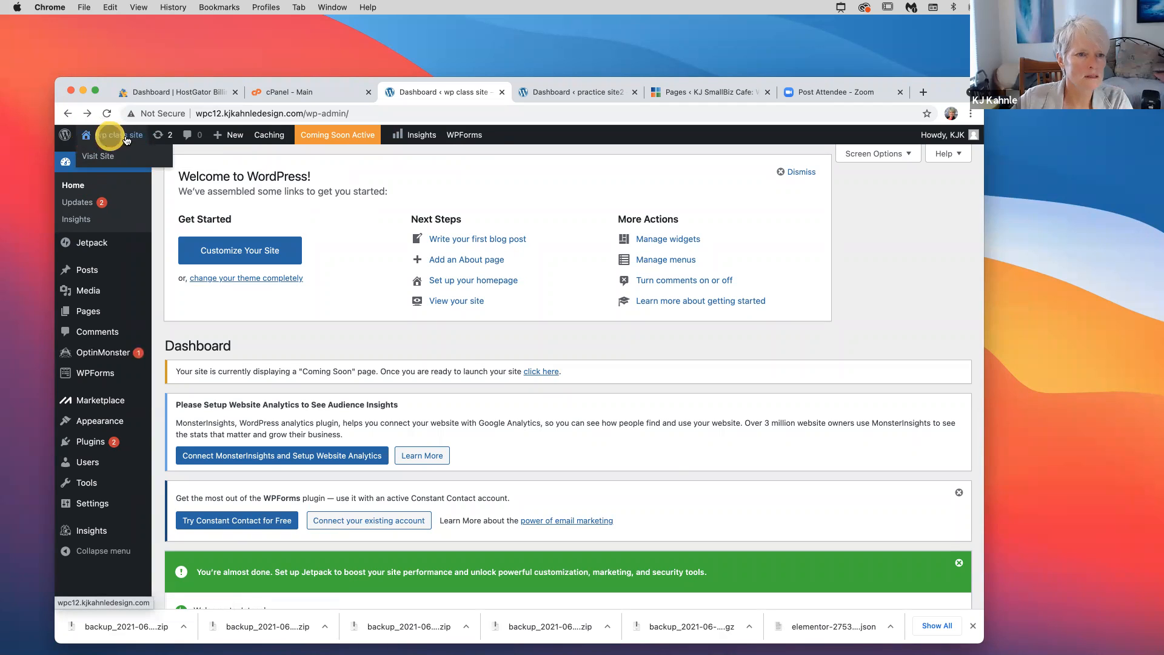
click(99, 159)
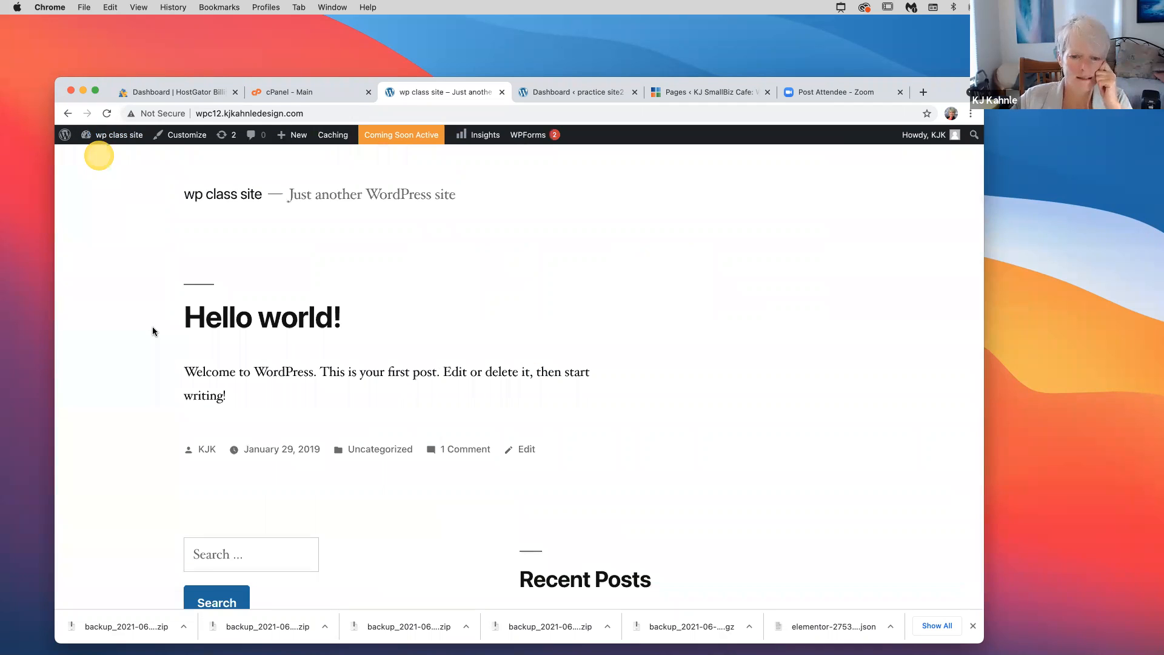
click(153, 330)
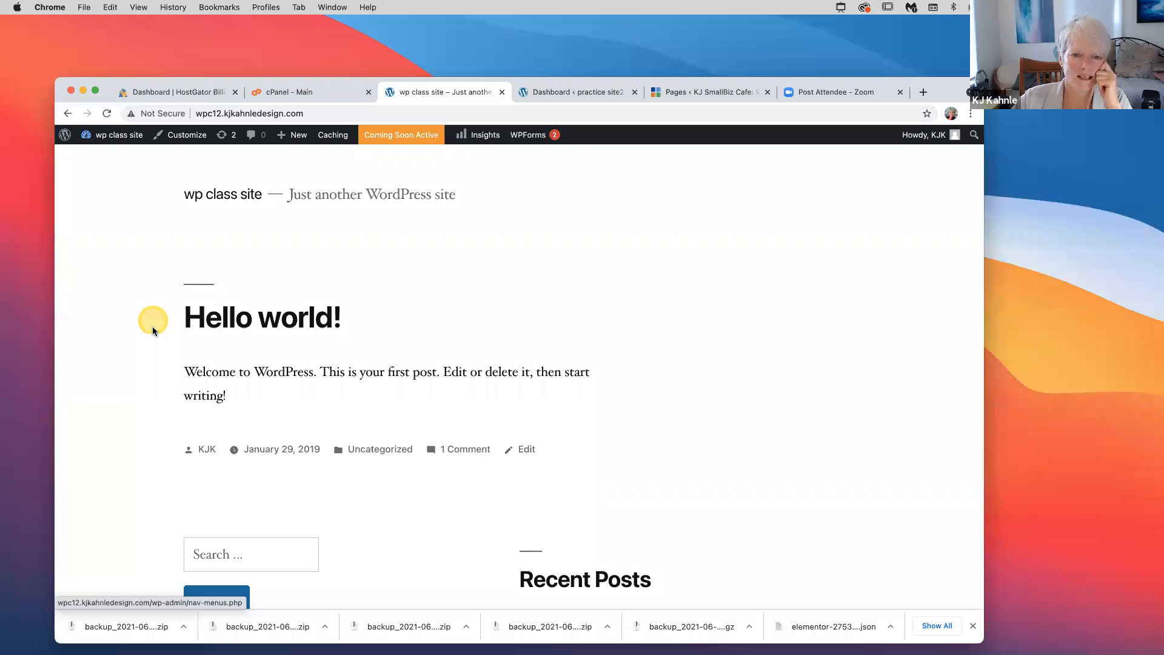
scroll(152, 330, down, 10)
scroll(151, 330, up, 10)
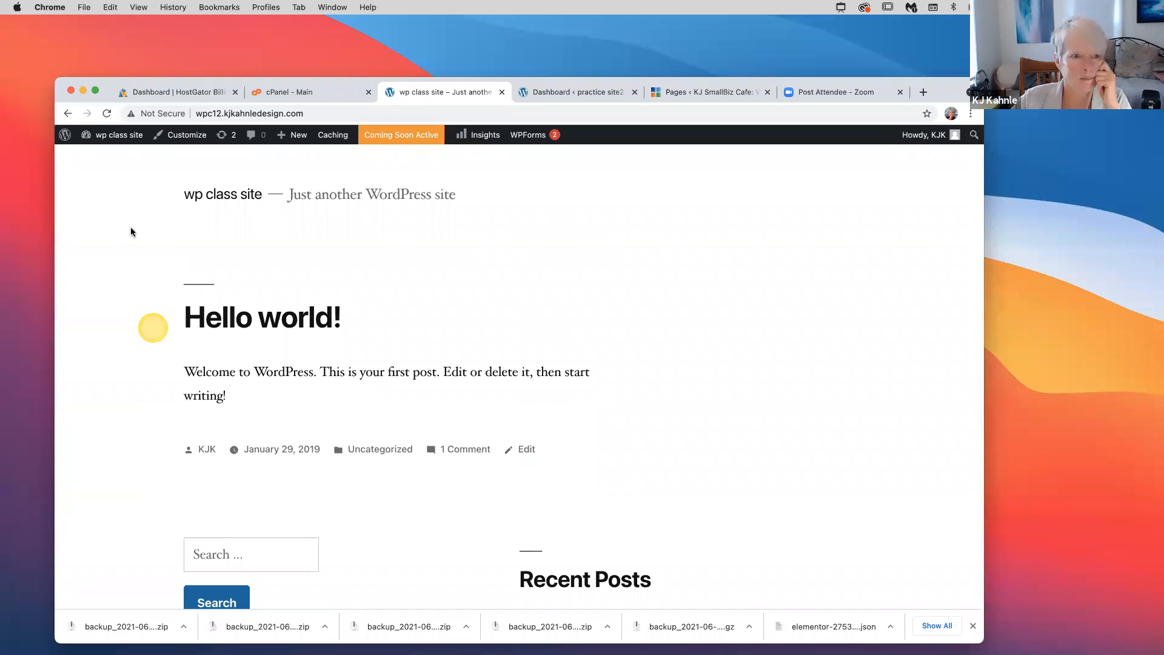
click(68, 114)
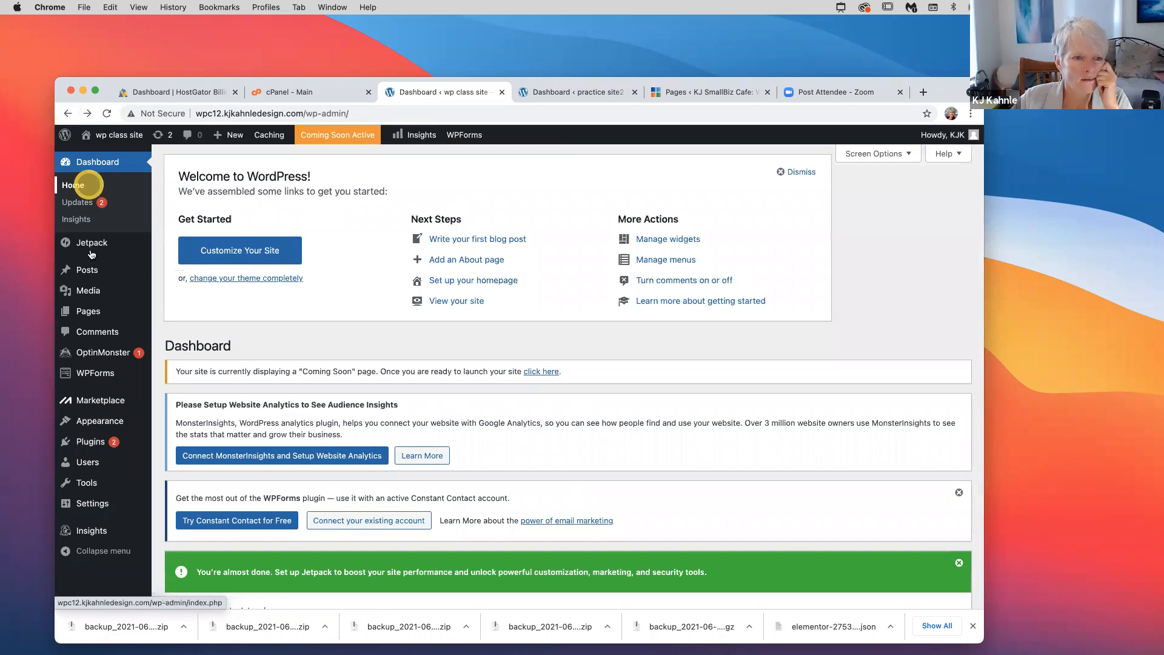
mouse_move(86, 250)
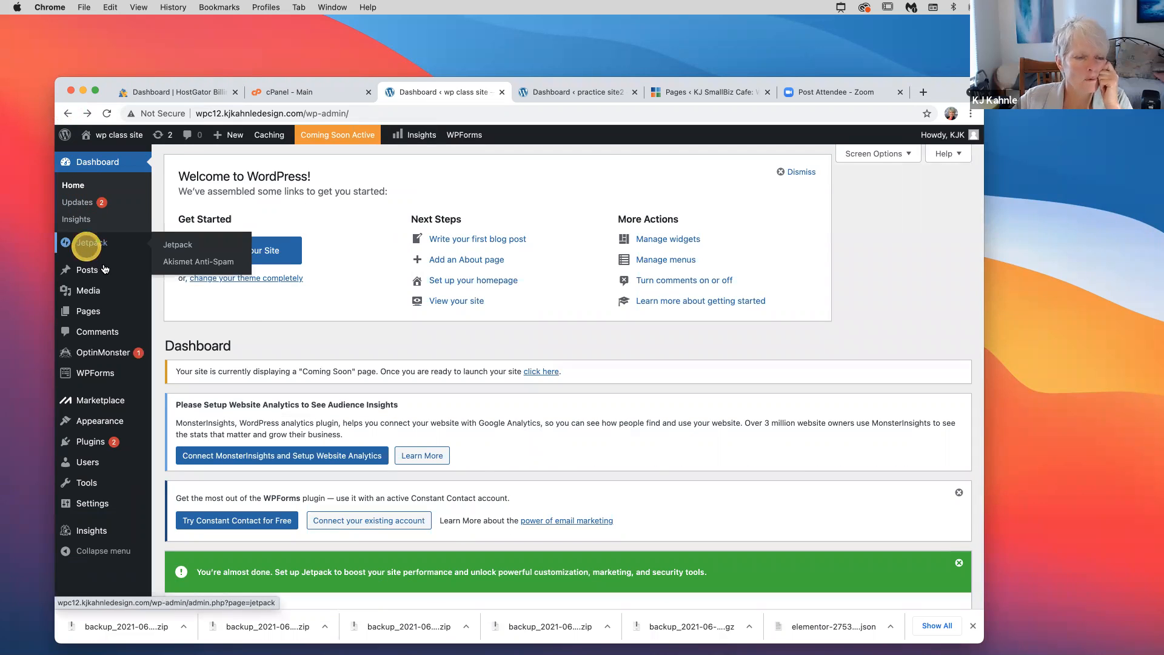
mouse_move(108, 271)
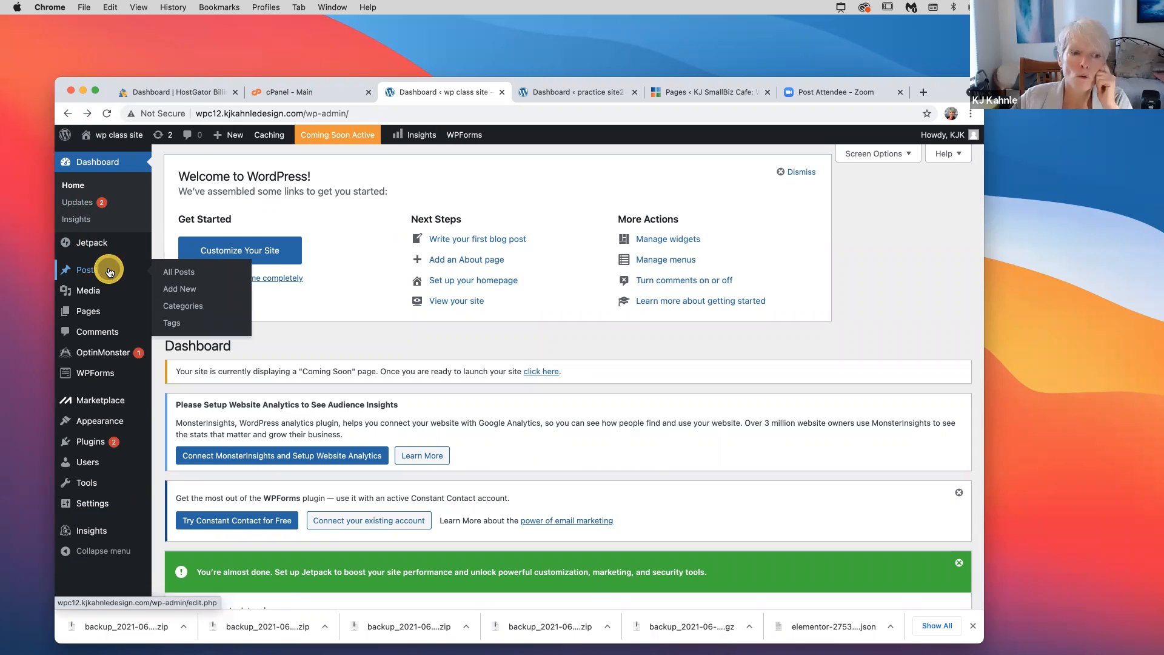
mouse_move(102, 297)
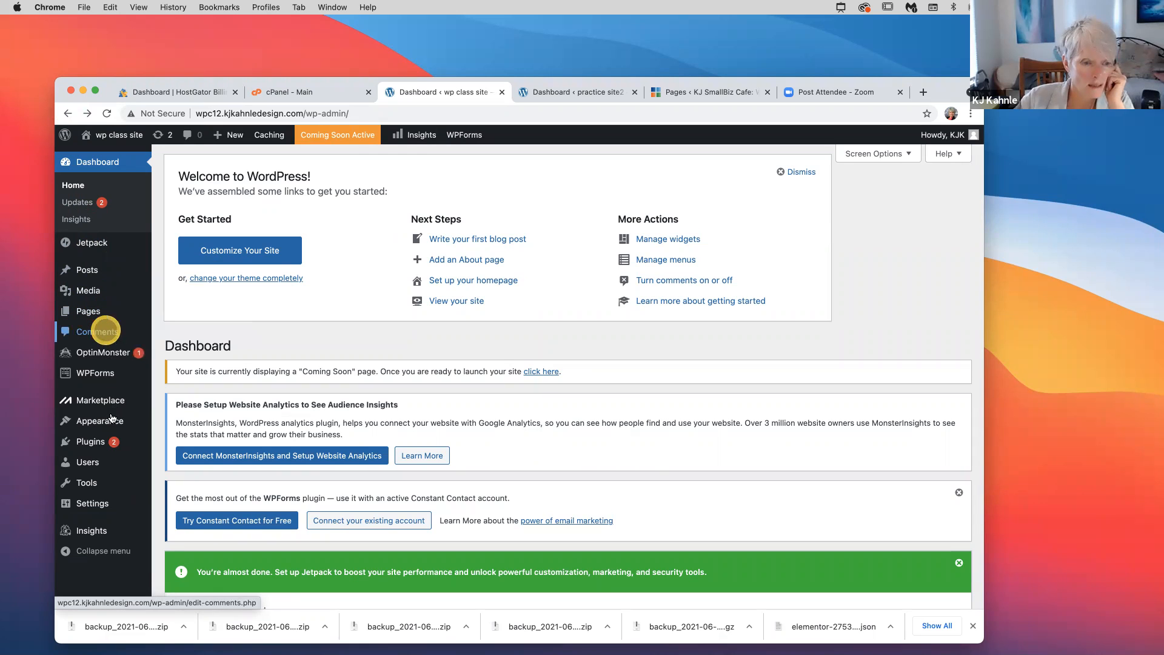
mouse_move(111, 426)
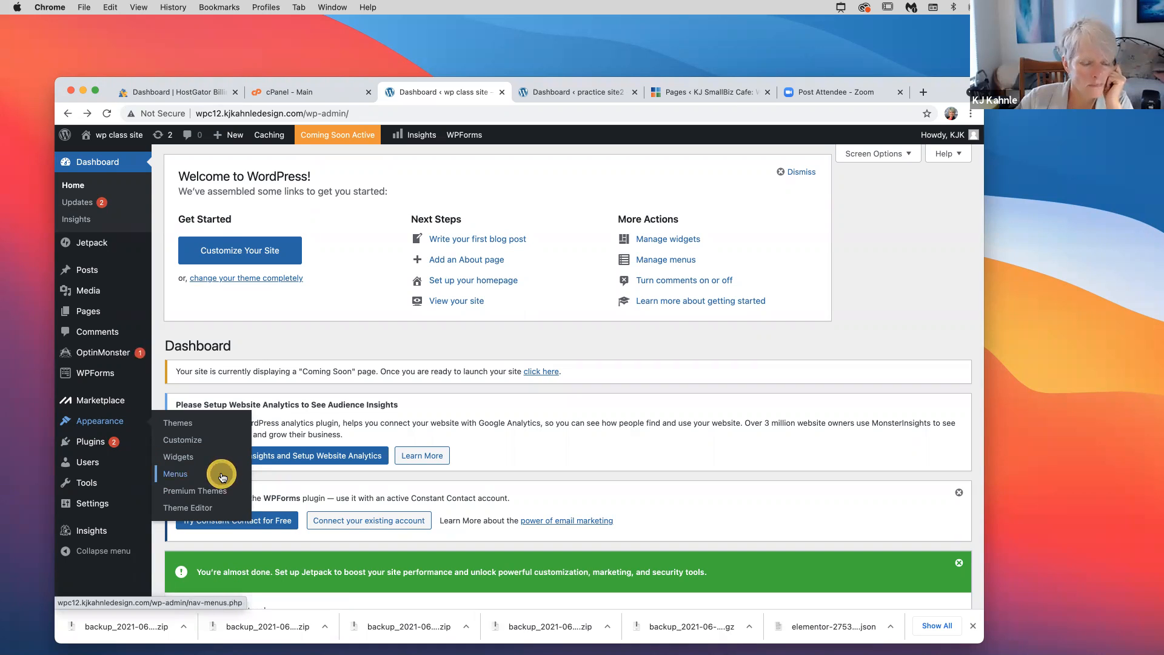
mouse_move(79, 447)
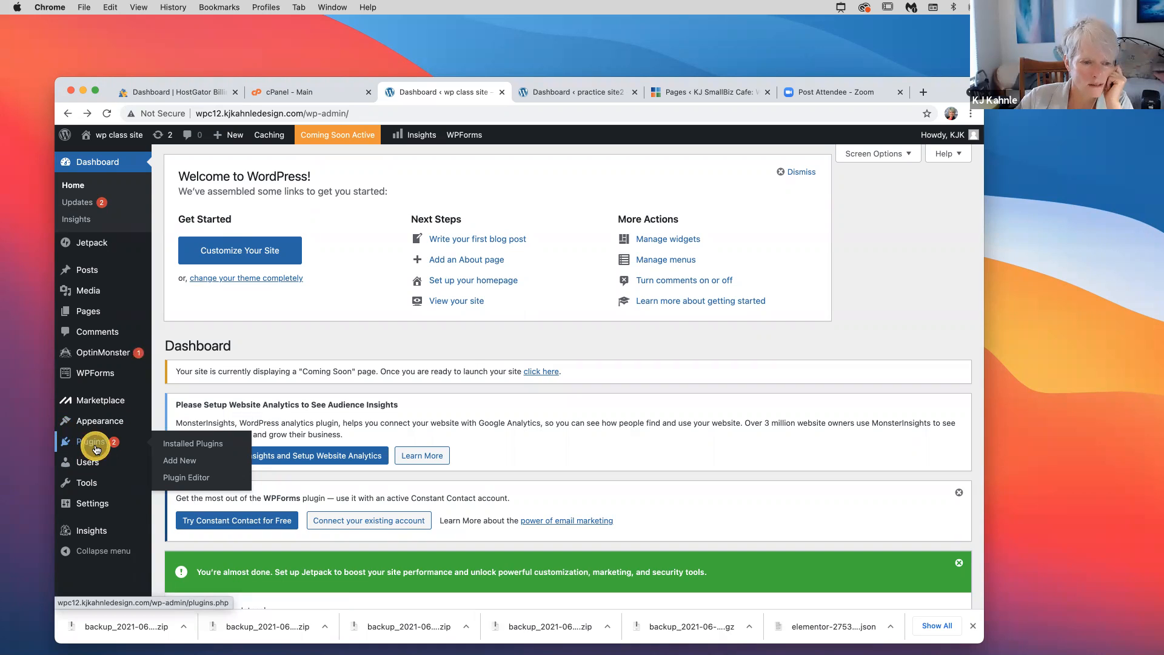
mouse_move(91, 467)
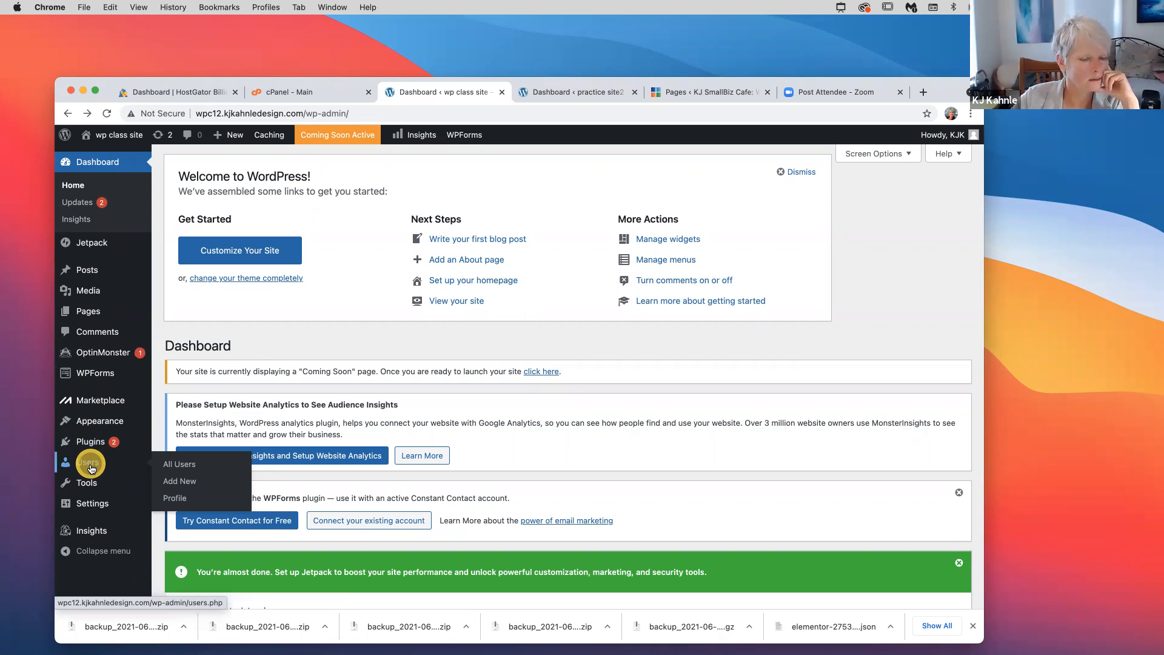
mouse_move(100, 509)
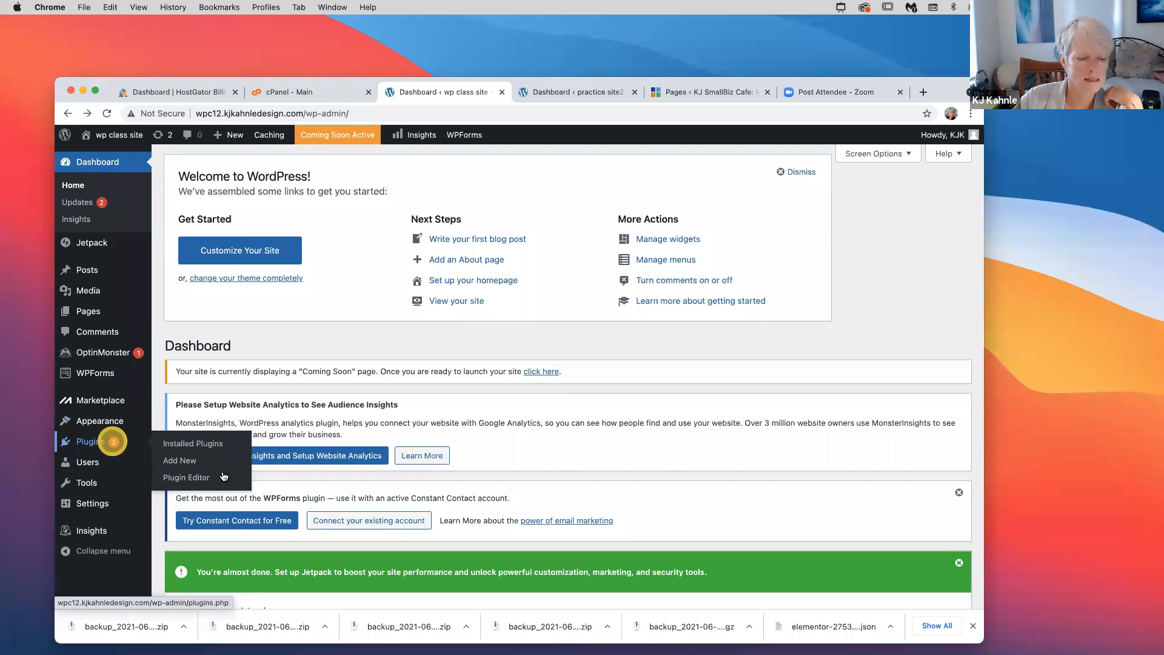
click(226, 484)
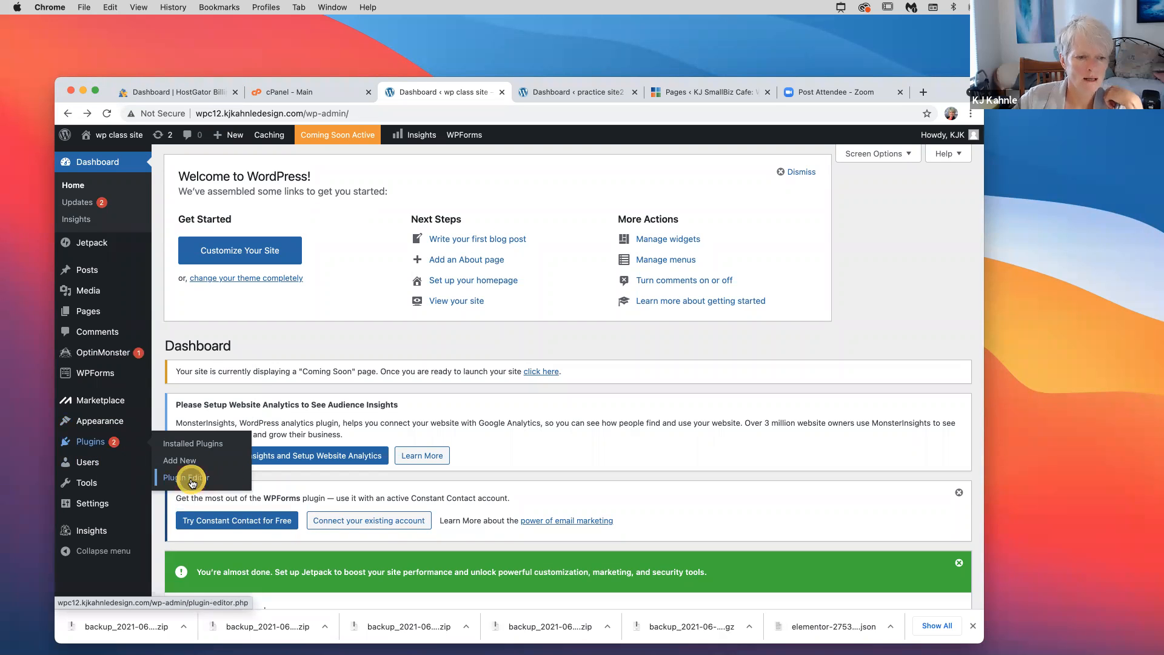
mouse_move(141, 471)
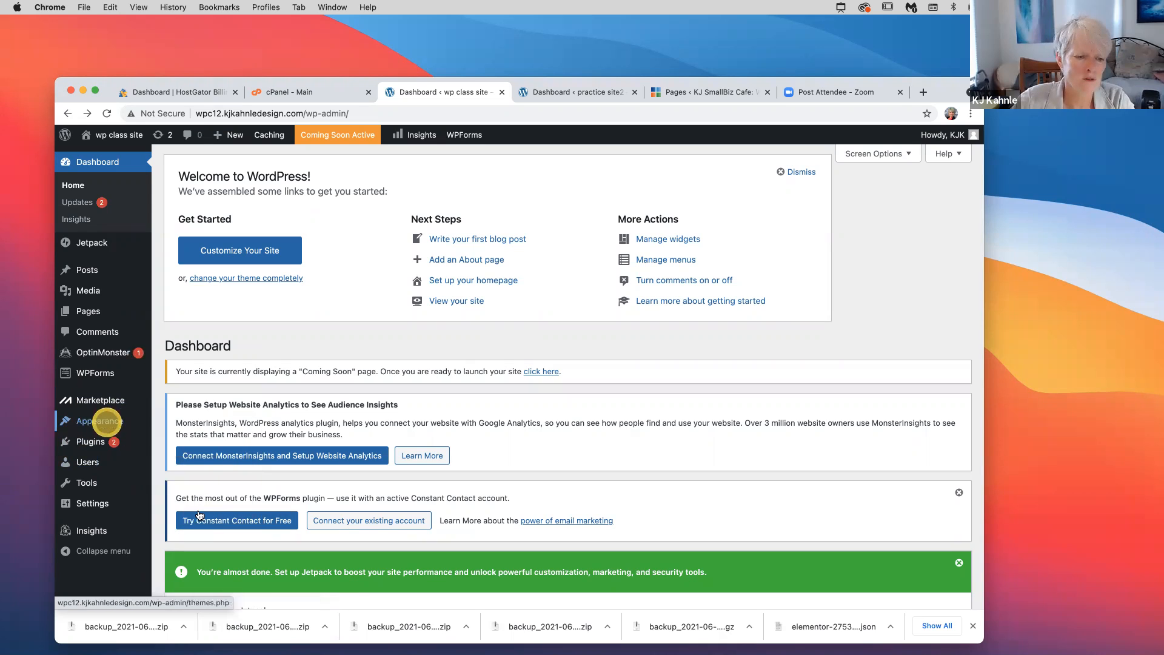
mouse_move(109, 425)
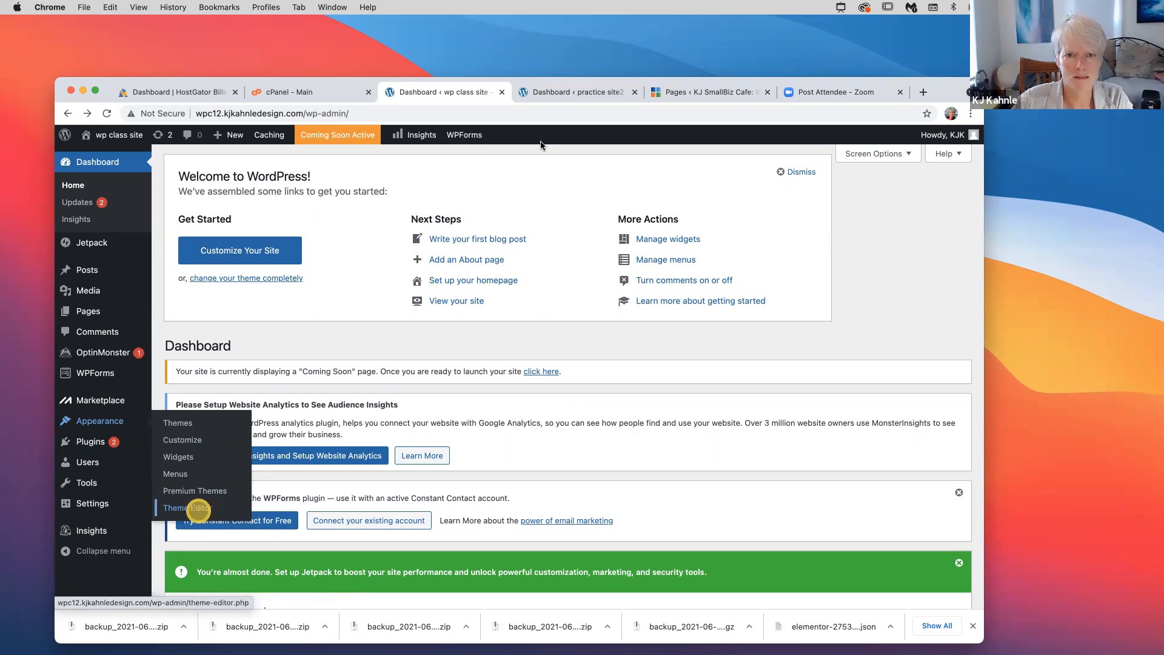
Open the Theme Editor in a new tab, back out of its warning, and return to the original dashboard
super+click(198, 509)
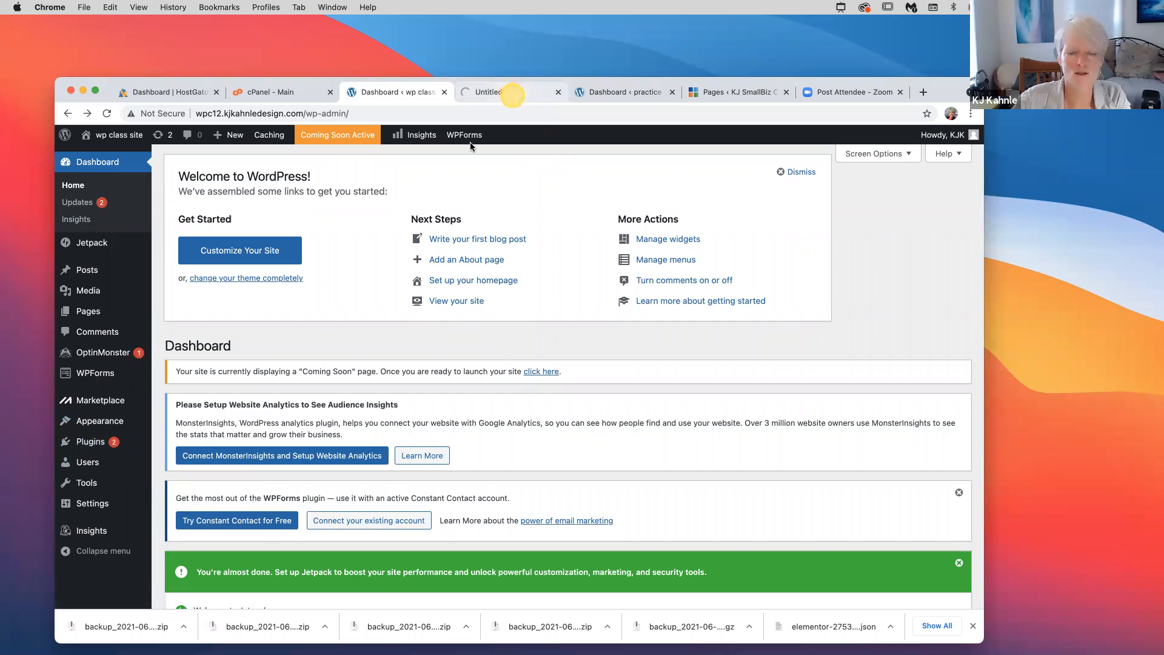
click(497, 92)
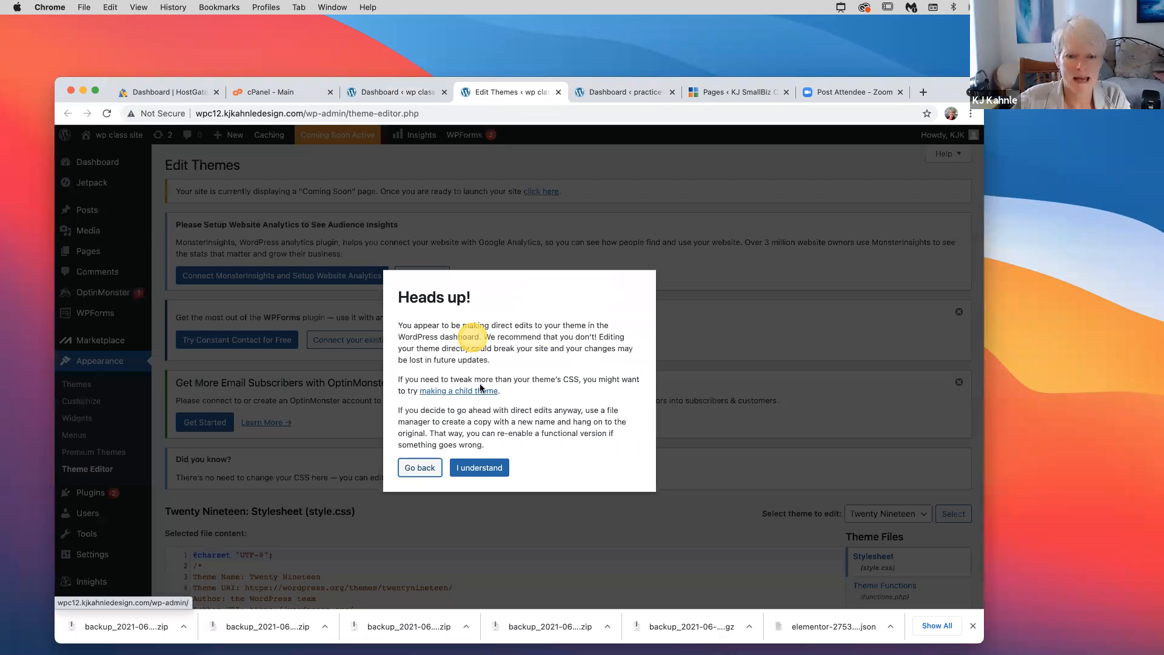
click(424, 467)
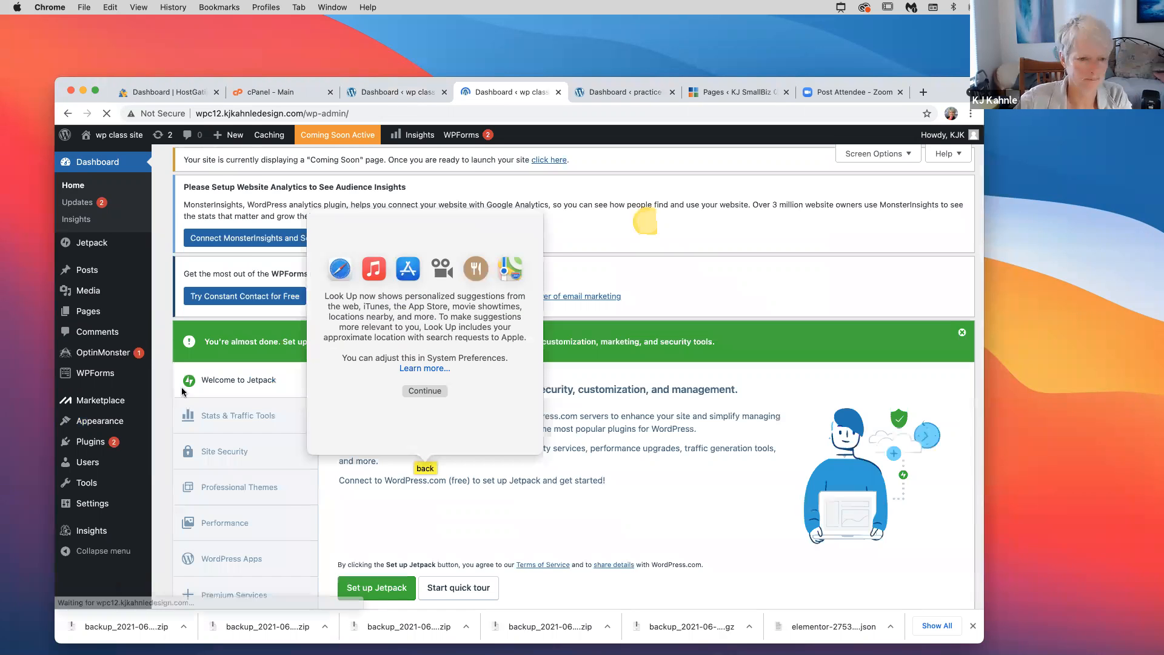
click(111, 482)
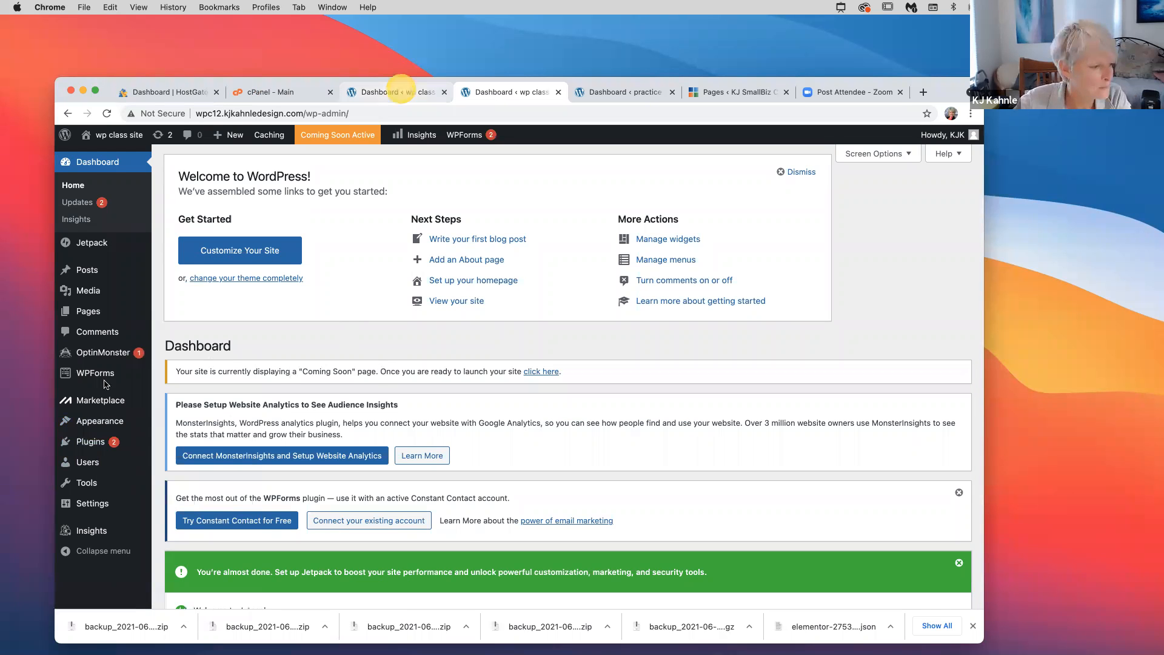
click(401, 92)
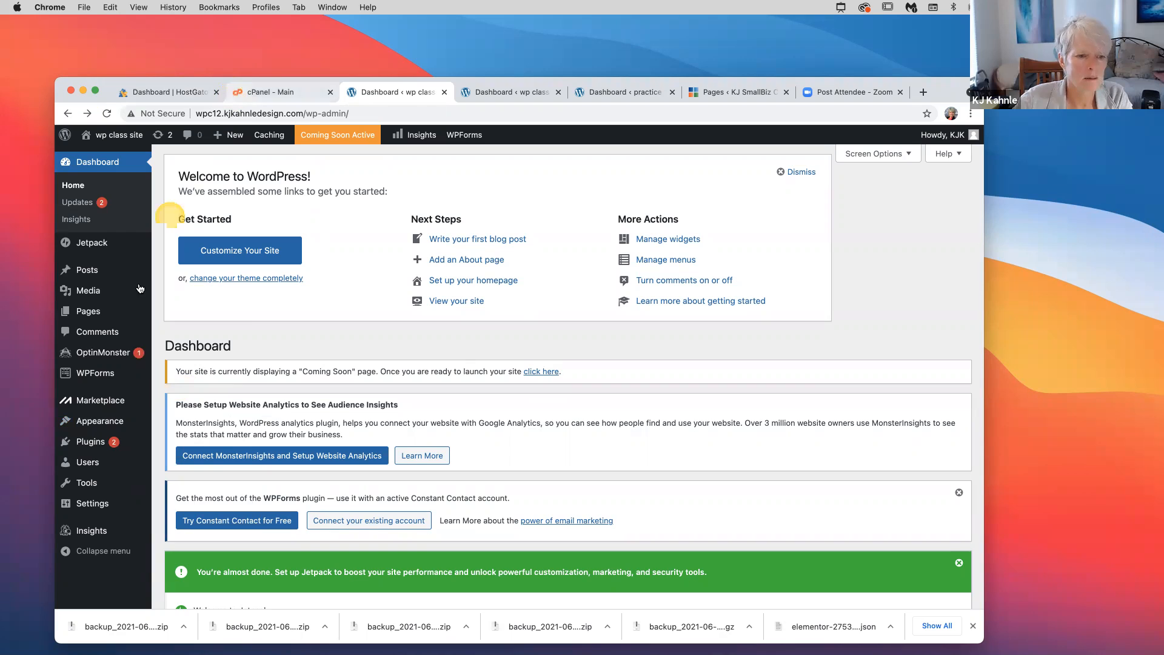
Go to Plugins > Installed Plugins and scroll through the list of 7 plugins
mouse_move(127, 421)
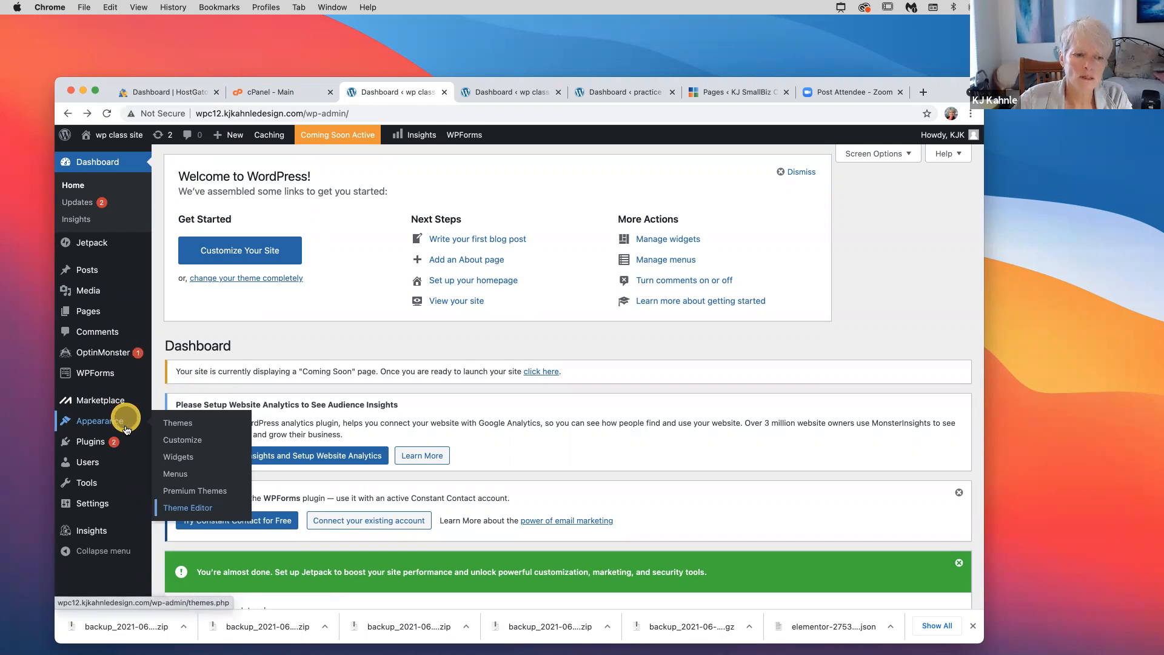
mouse_move(117, 441)
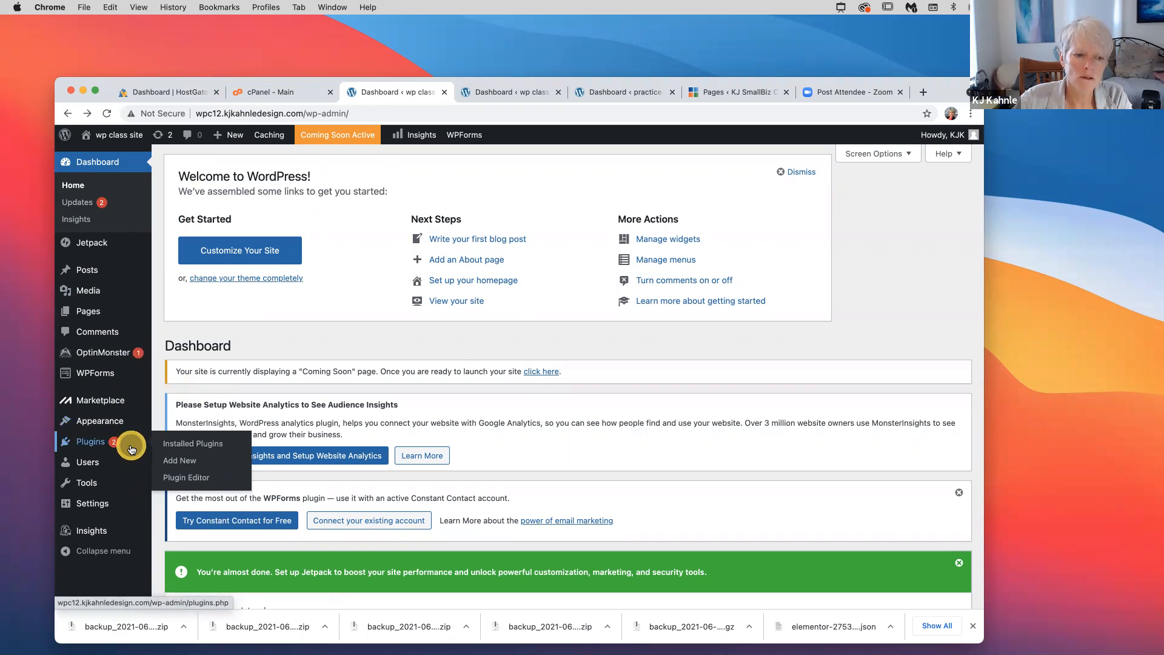
click(185, 446)
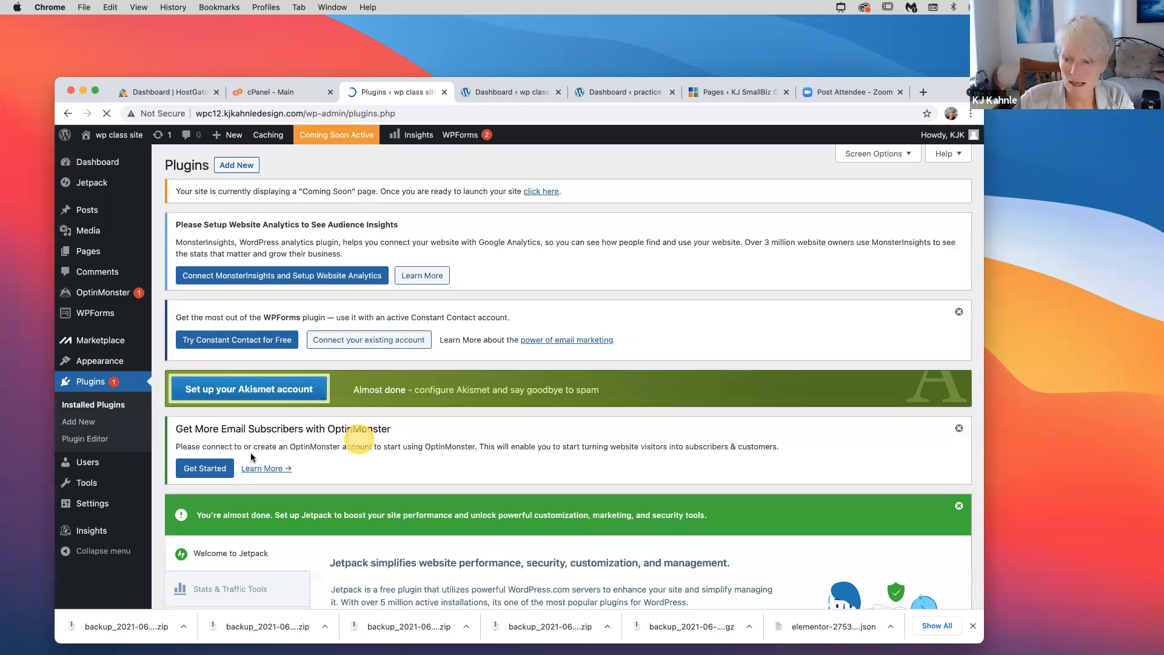
scroll(252, 457, down, 3)
scroll(251, 457, down, 1)
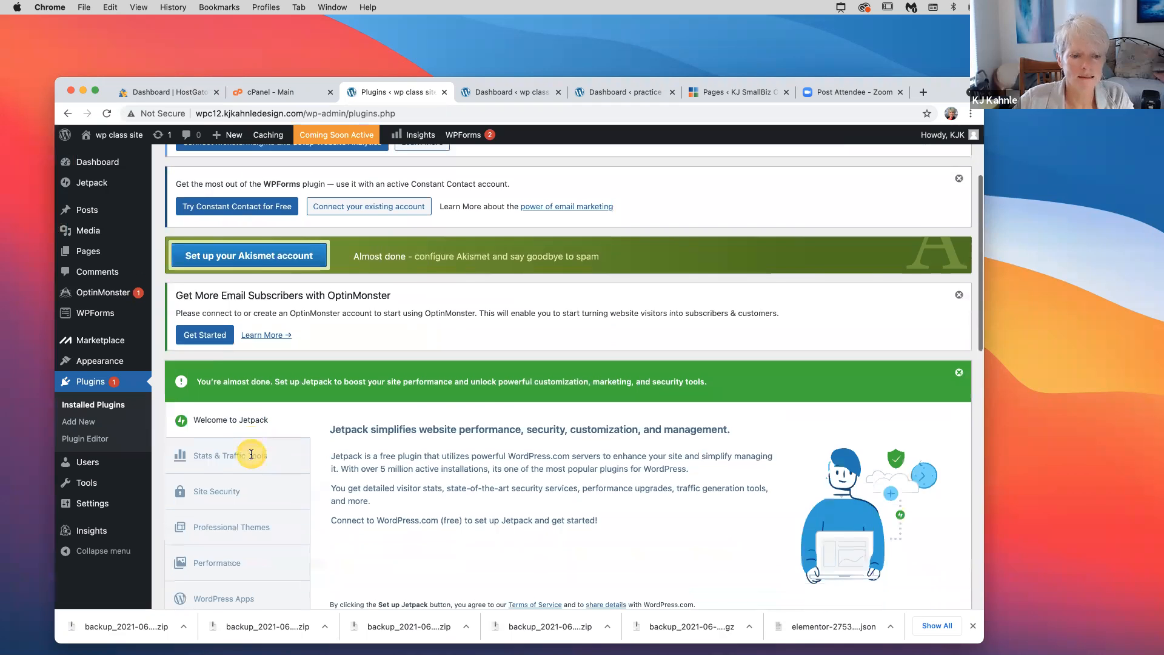
scroll(251, 455, down, 10)
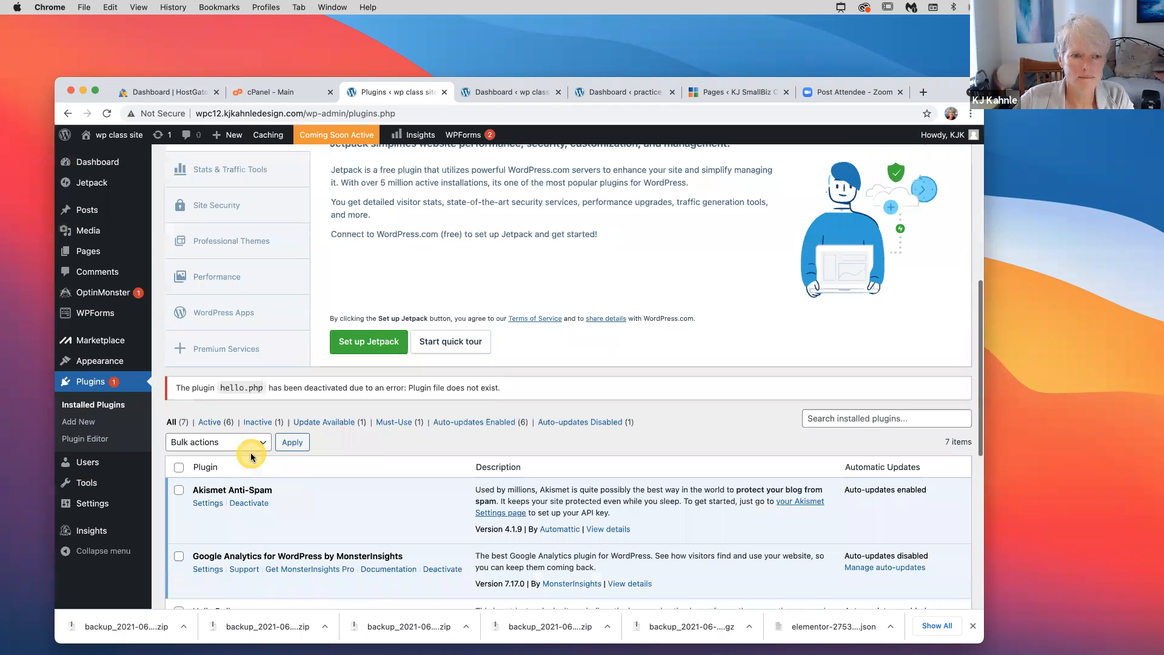
scroll(252, 456, down, 14)
scroll(250, 453, up, 7)
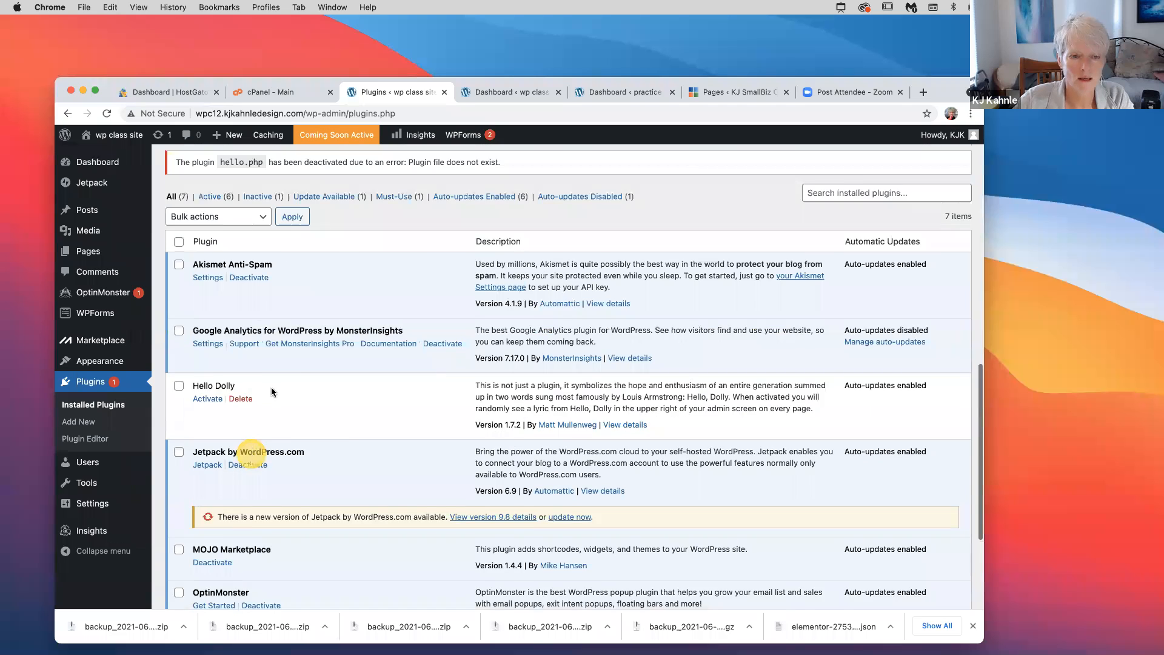
scroll(344, 318, down, 3)
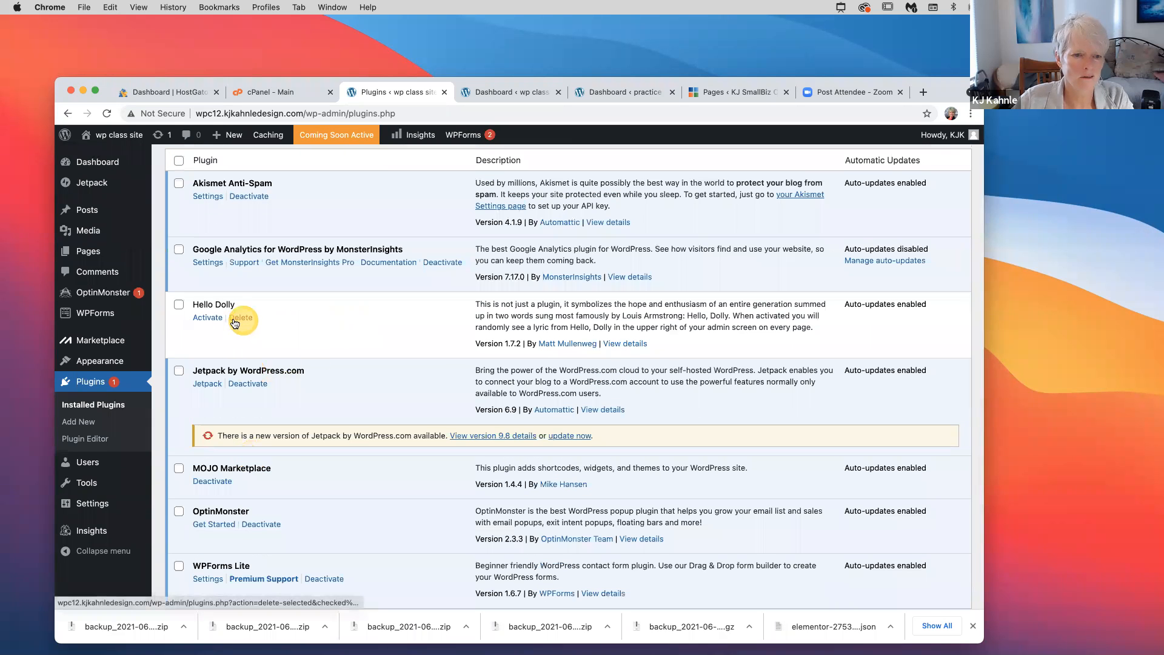
Deactivate Akismet and MonsterInsights, giving Other as the MonsterInsights feedback reason
click(258, 199)
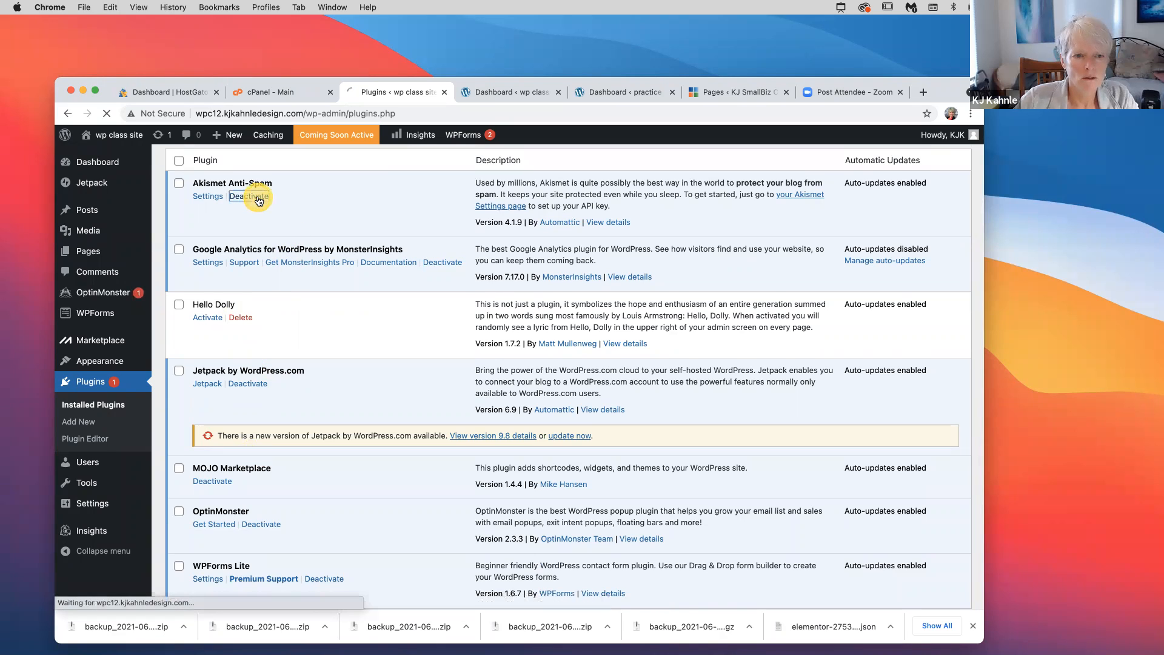
click(451, 267)
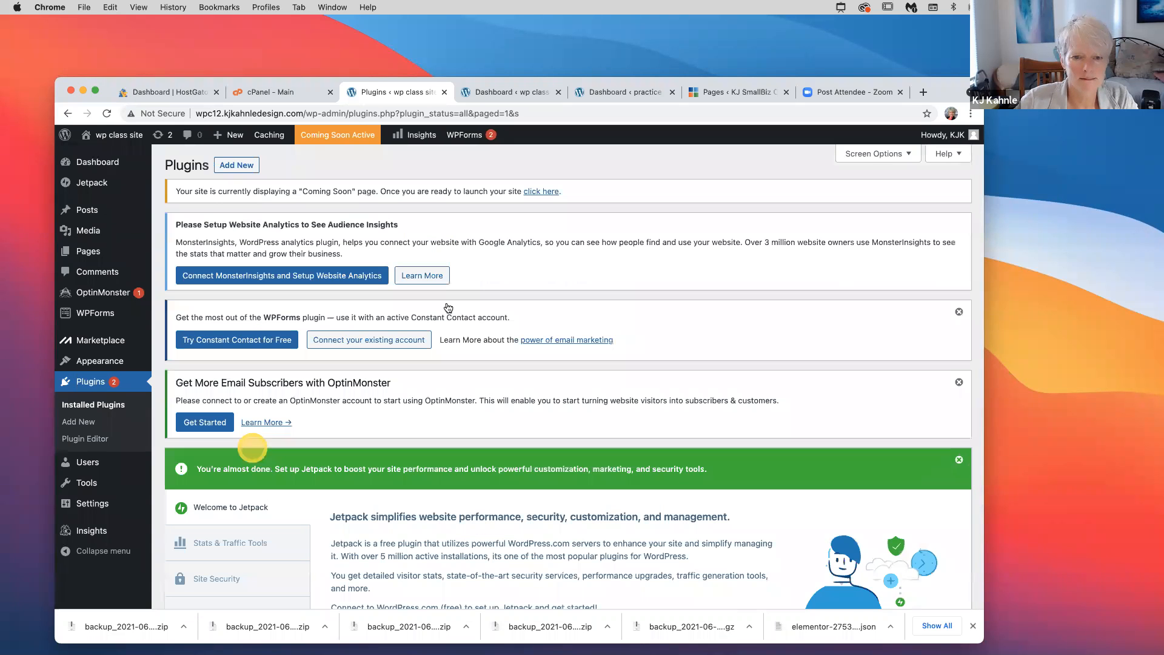
scroll(319, 271, down, 10)
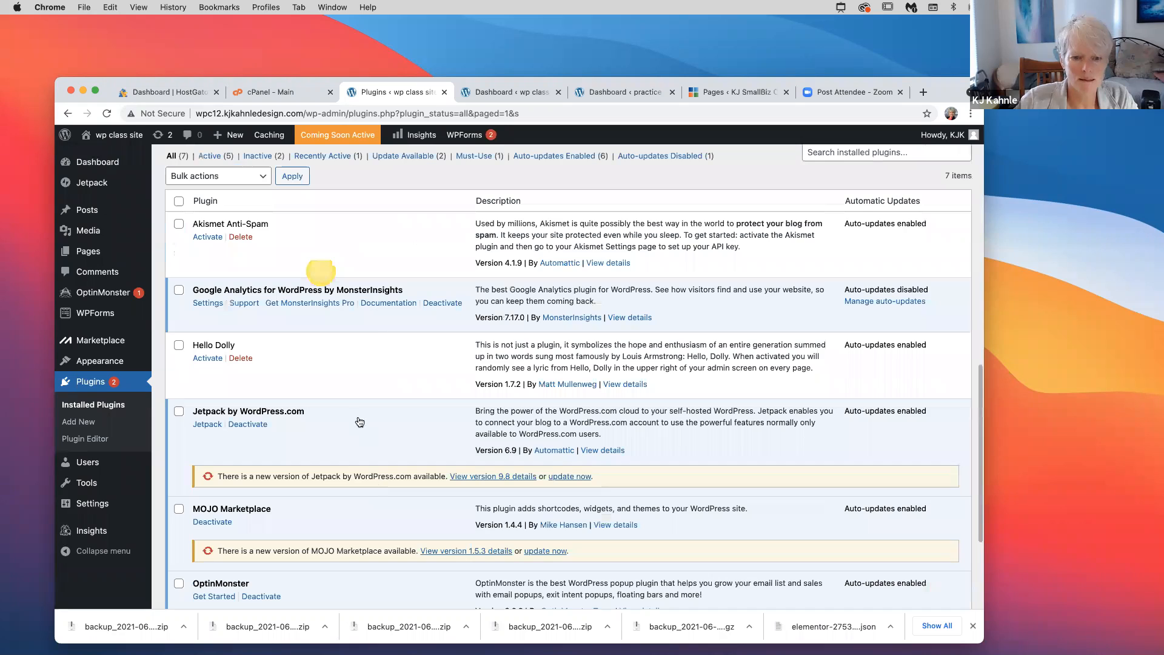
click(448, 303)
click(357, 416)
click(392, 454)
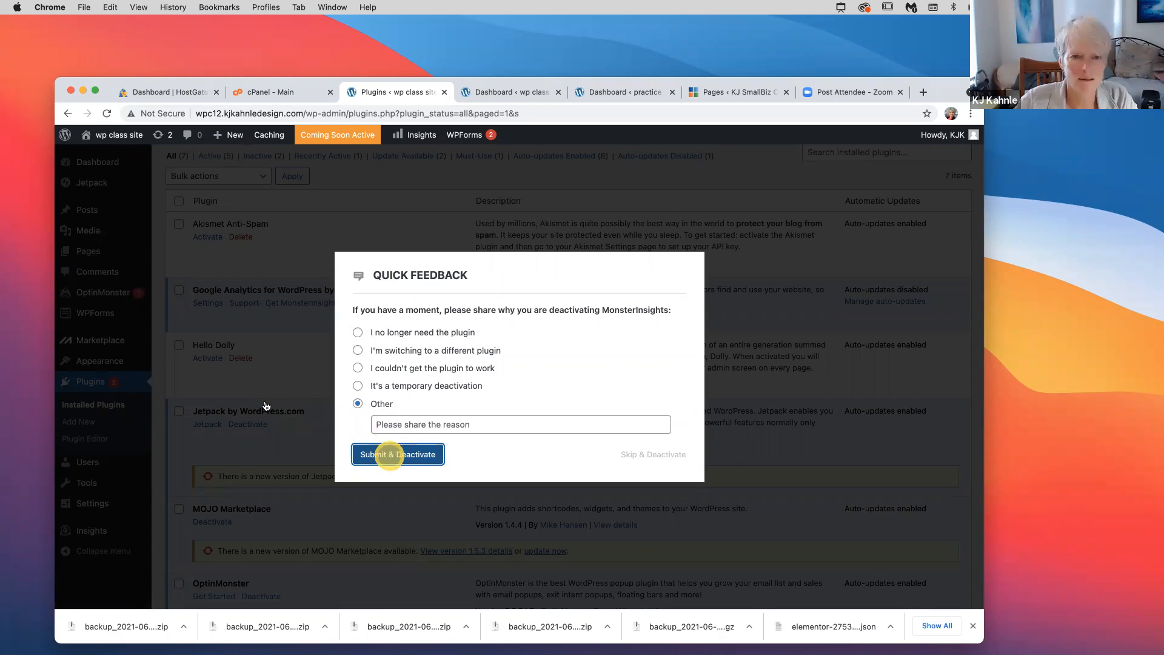
click(394, 460)
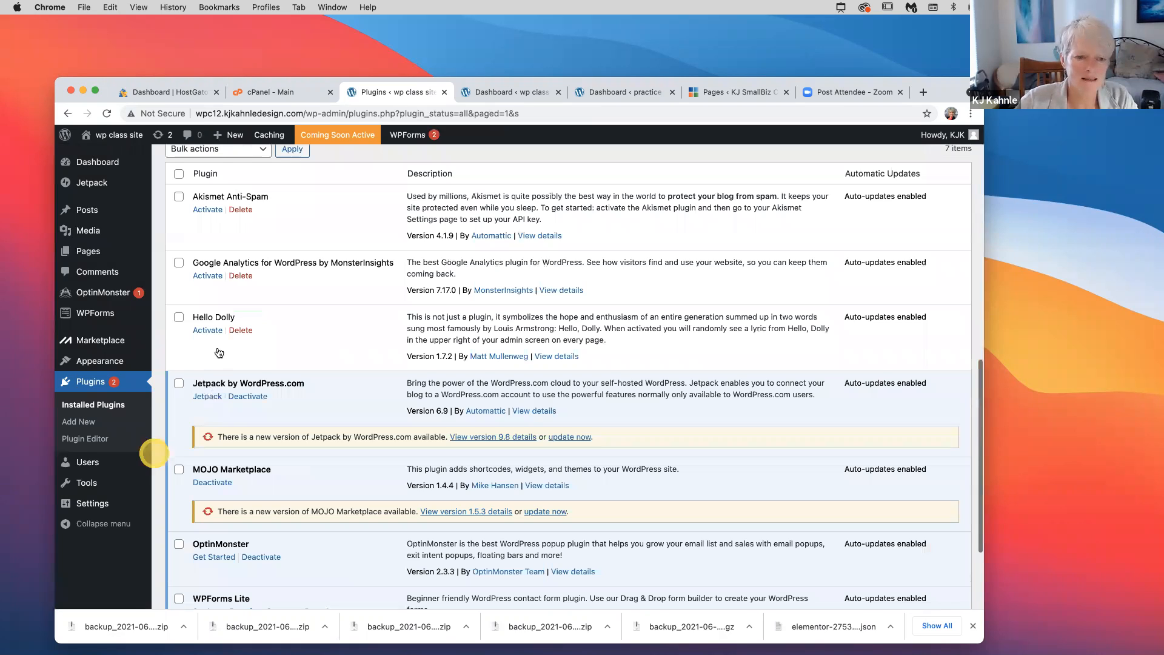
Deactivate MOJO Marketplace, OptinMonster and WPForms Lite, then tick OptinMonster and MOJO for deletion
scroll(218, 353, down, 3)
click(219, 346)
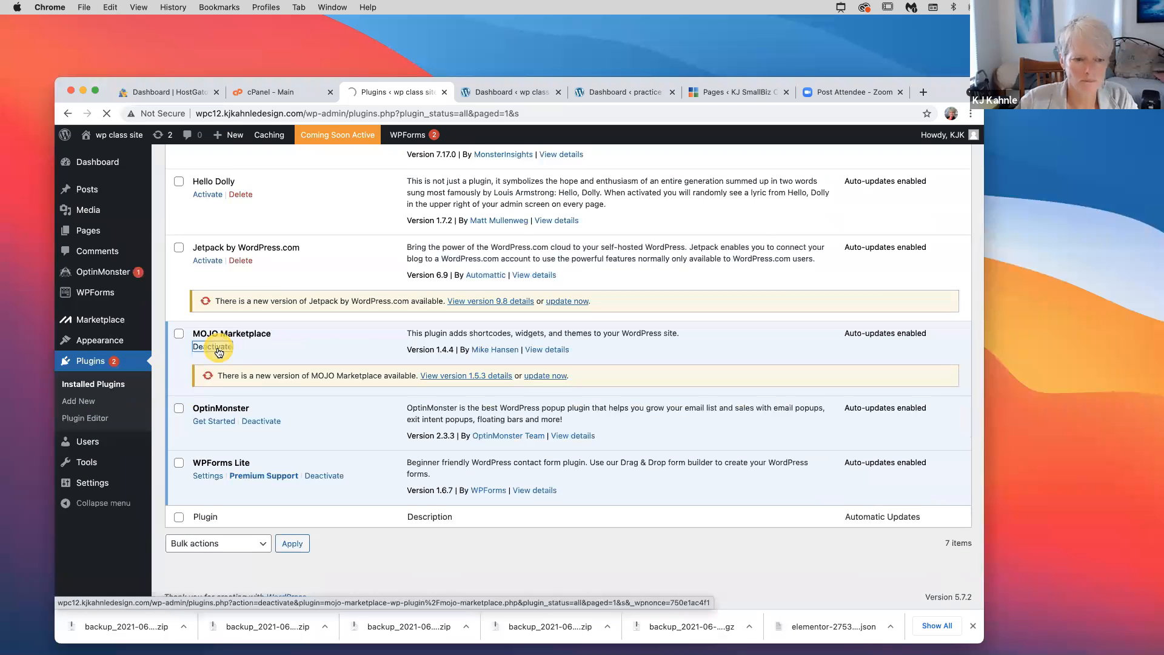
click(262, 421)
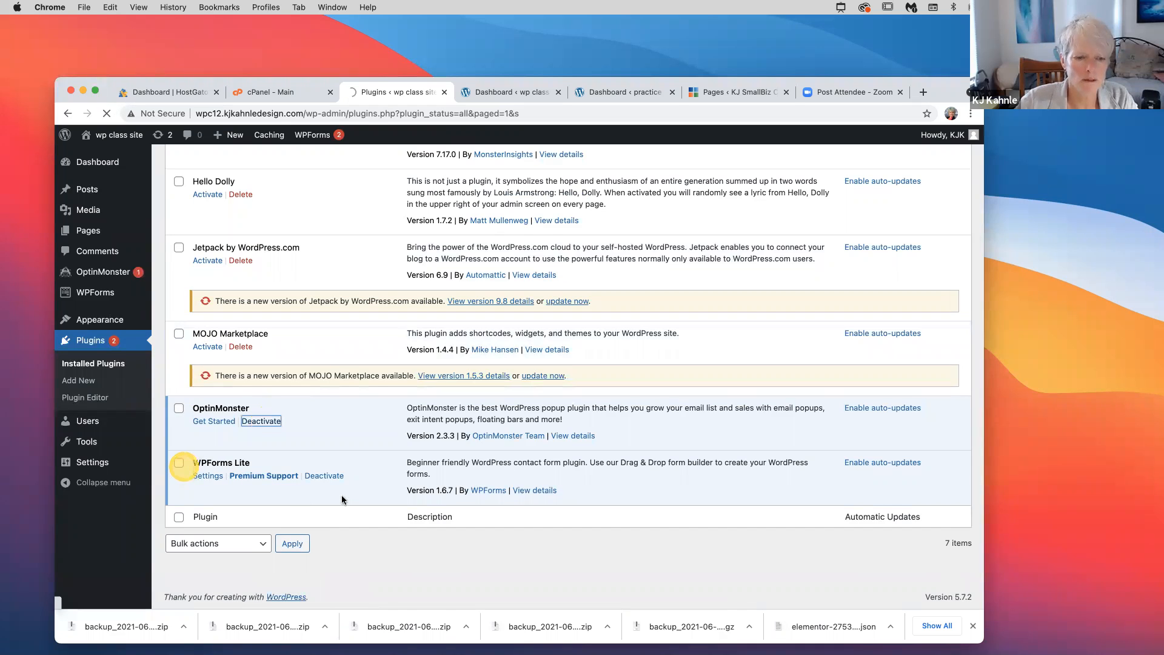
click(331, 478)
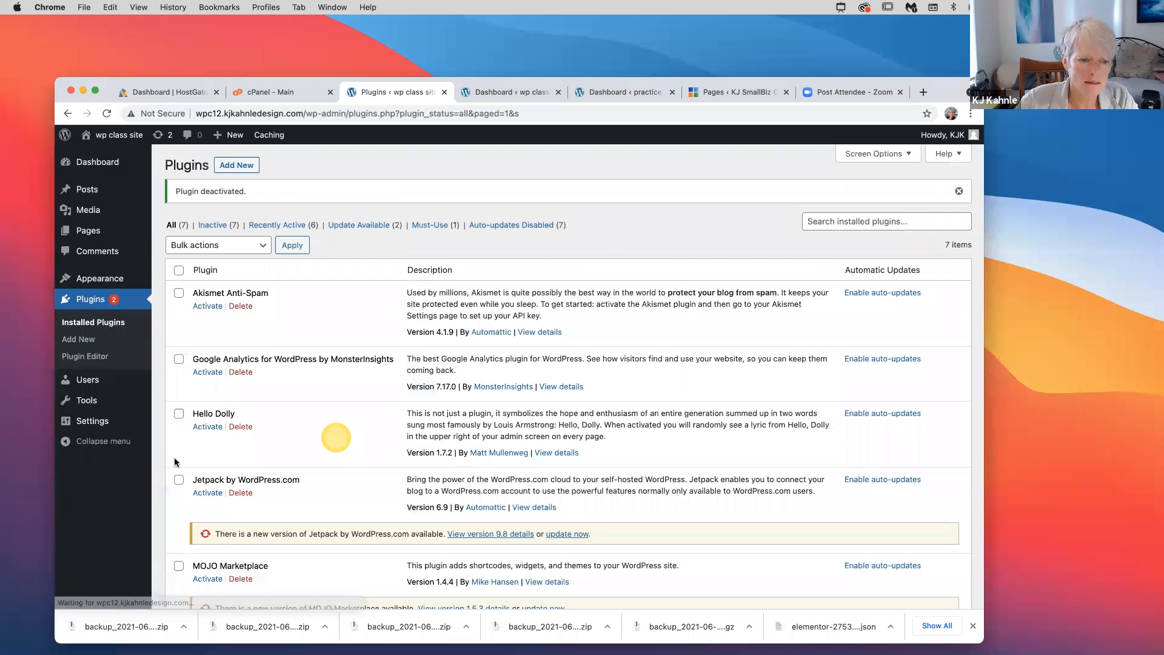
scroll(179, 490, down, 3)
click(179, 490)
click(179, 411)
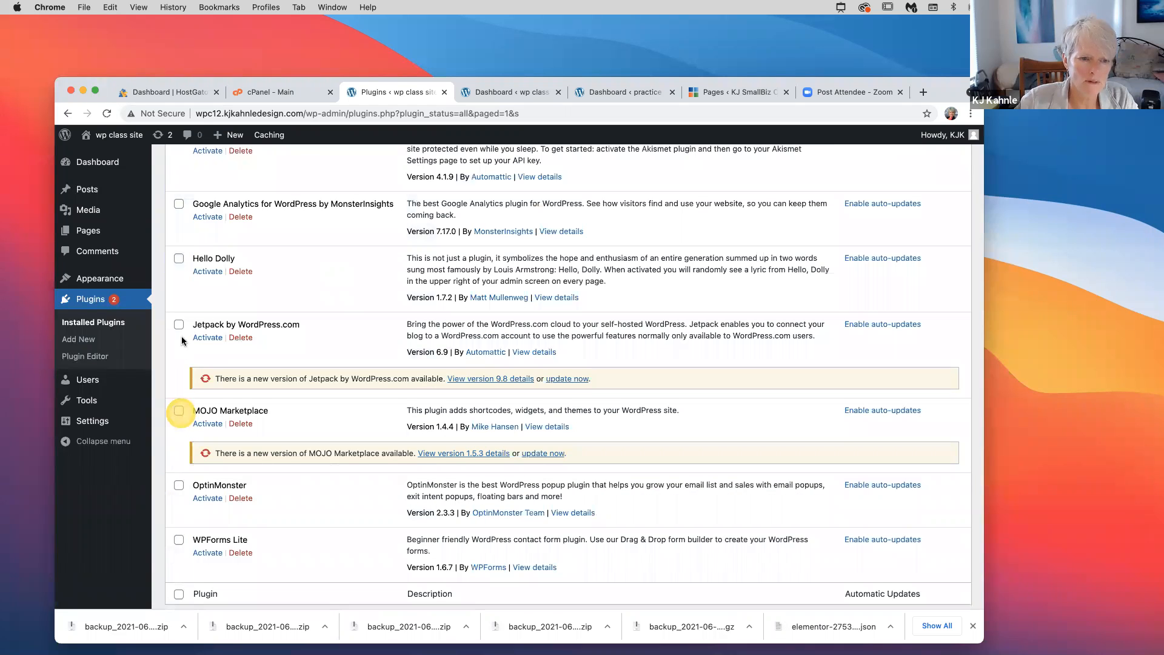
Also tick Hello Dolly and Google Analytics, then bulk-delete all selected plugins and confirm
click(179, 258)
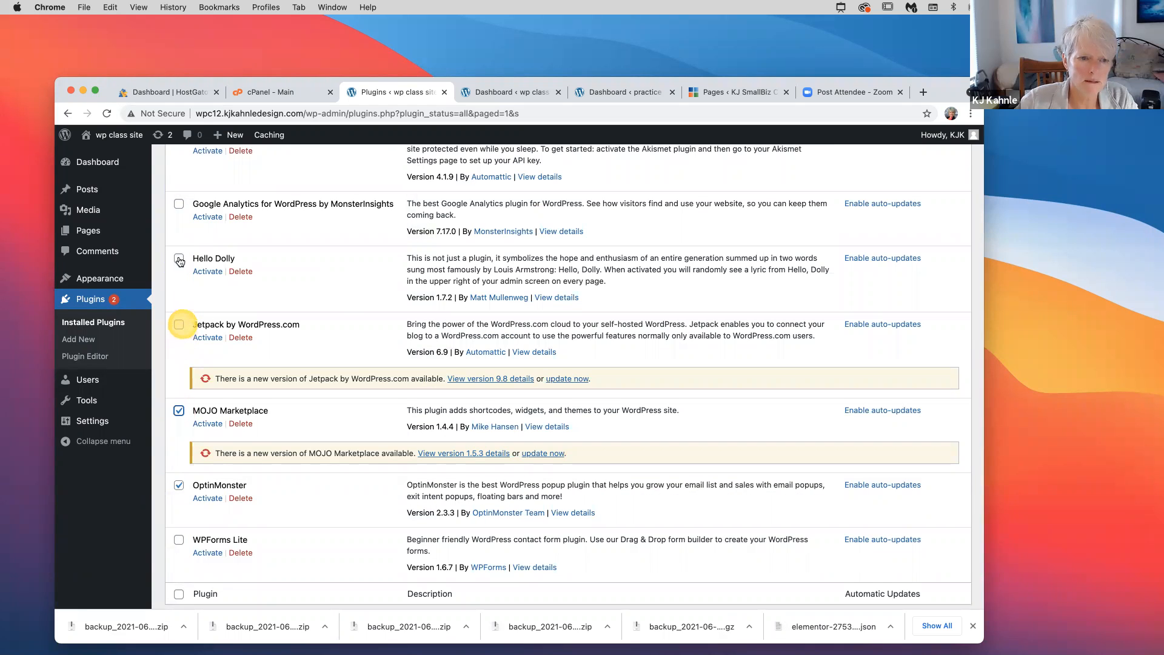
click(180, 203)
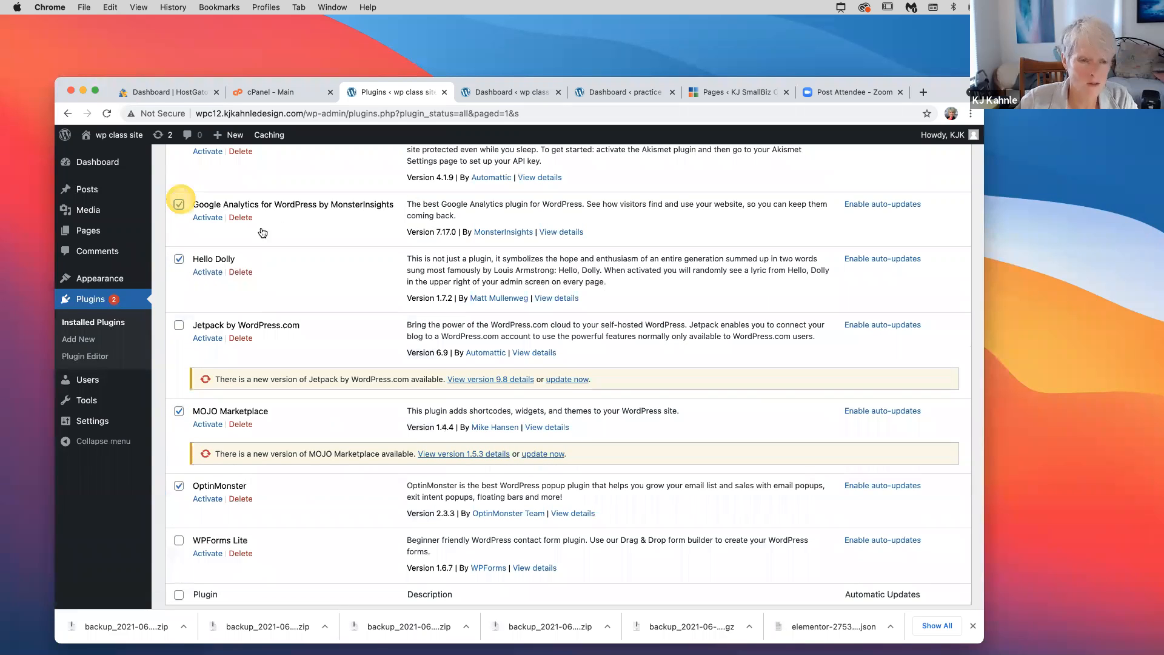
scroll(261, 221, up, 3)
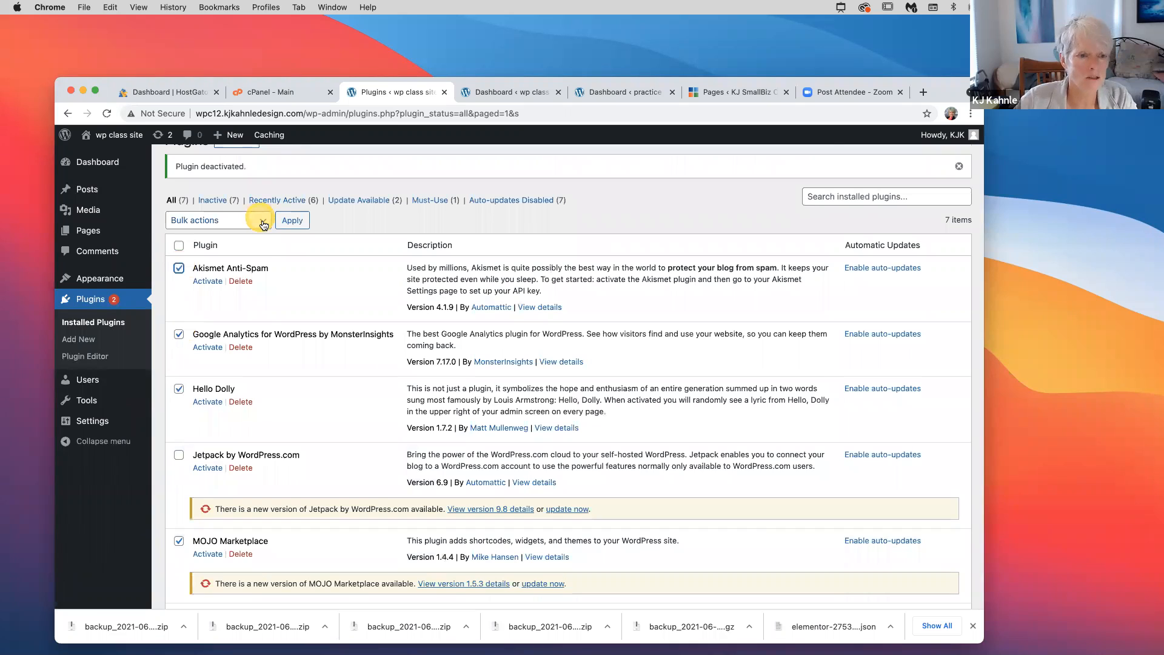
click(263, 222)
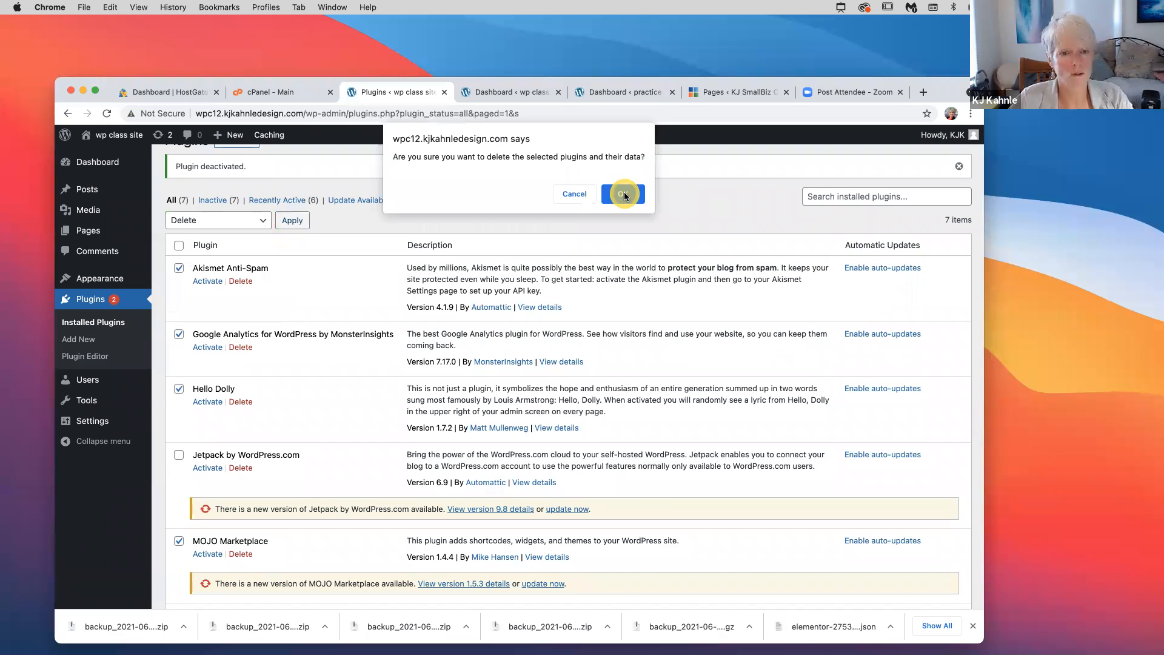
click(623, 194)
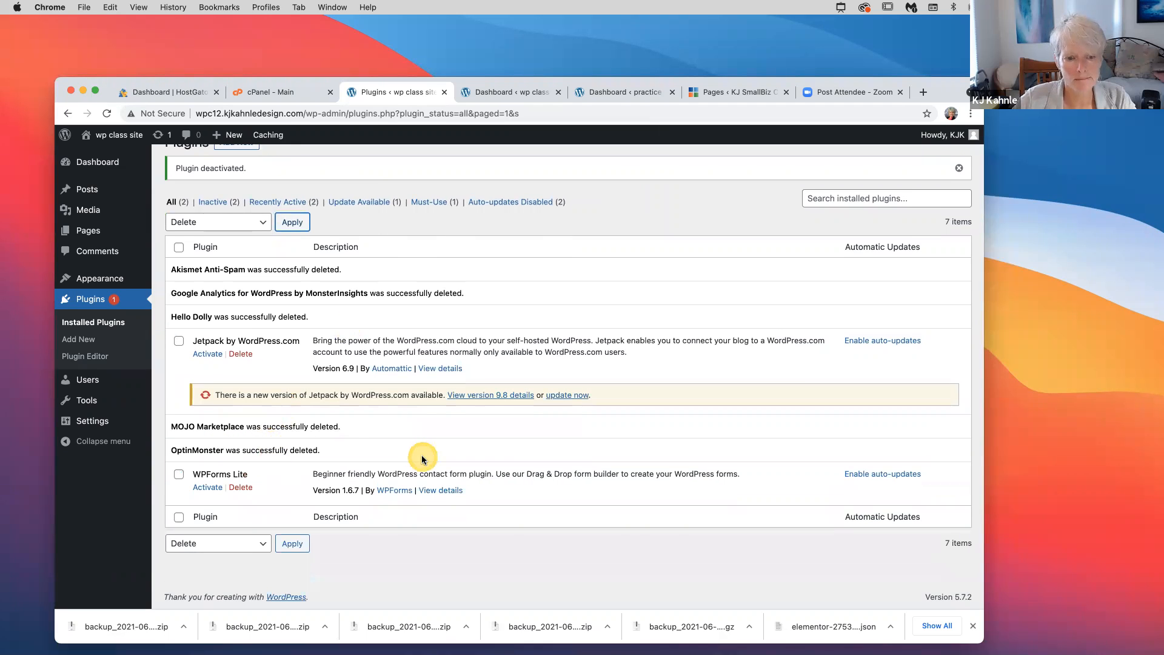
scroll(373, 435, up, 1)
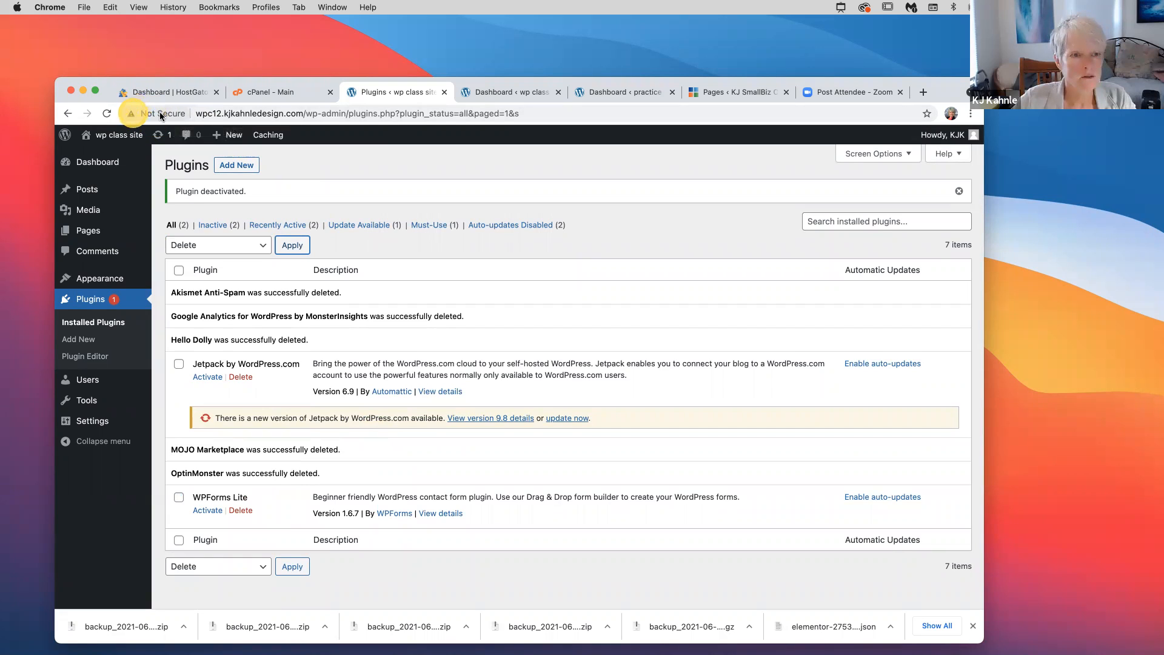
On Add Plugins, search 'security', browse the results, then replace the search with 'ssl'
click(237, 165)
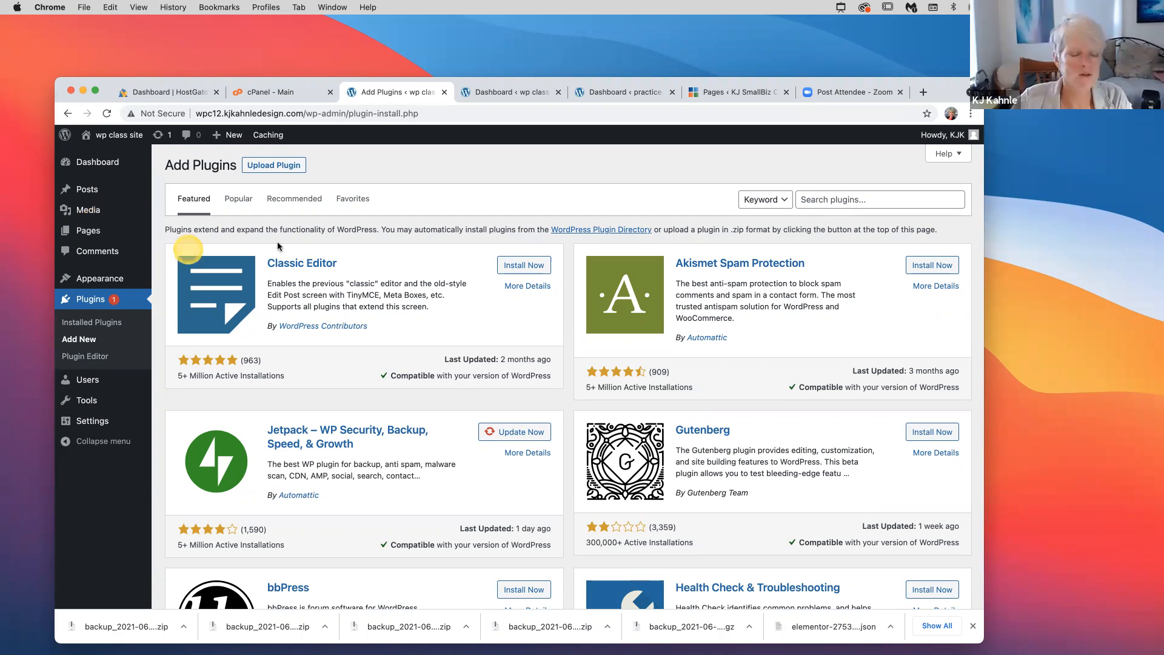
click(829, 202)
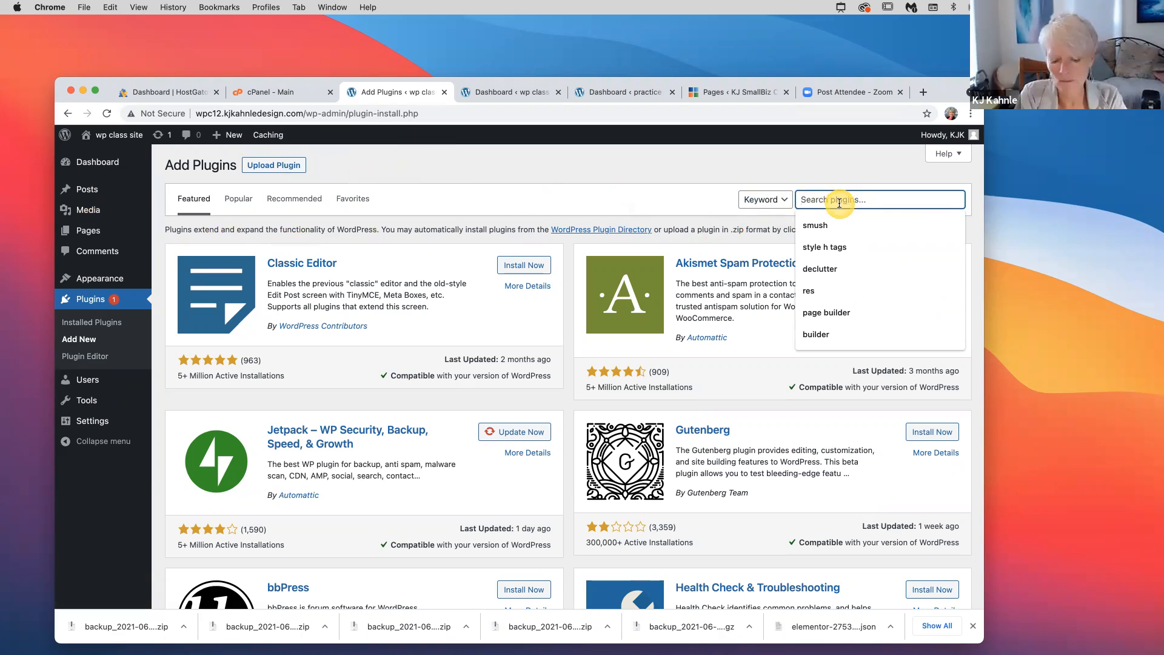
text(security)
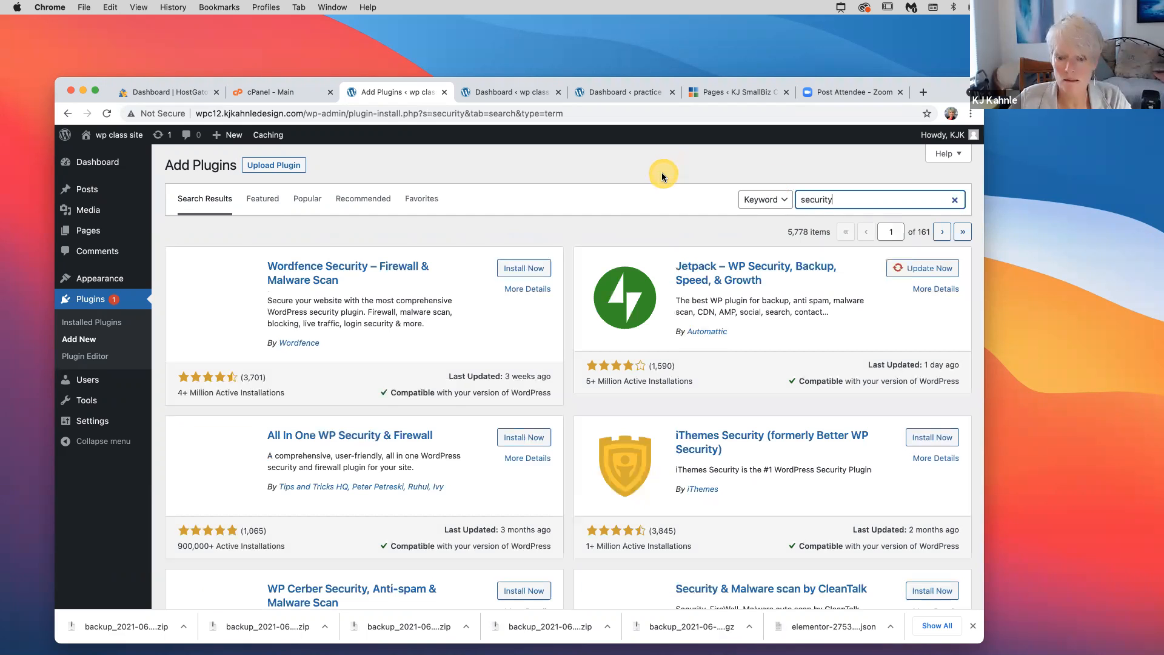
scroll(591, 270, down, 4)
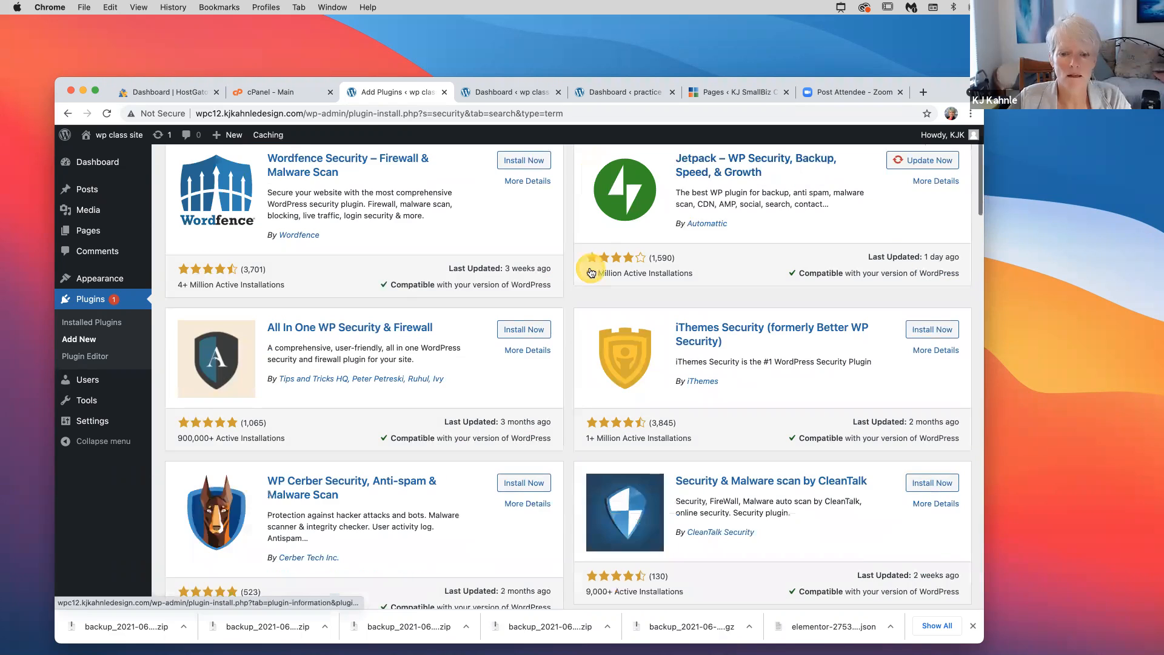
scroll(590, 266, down, 8)
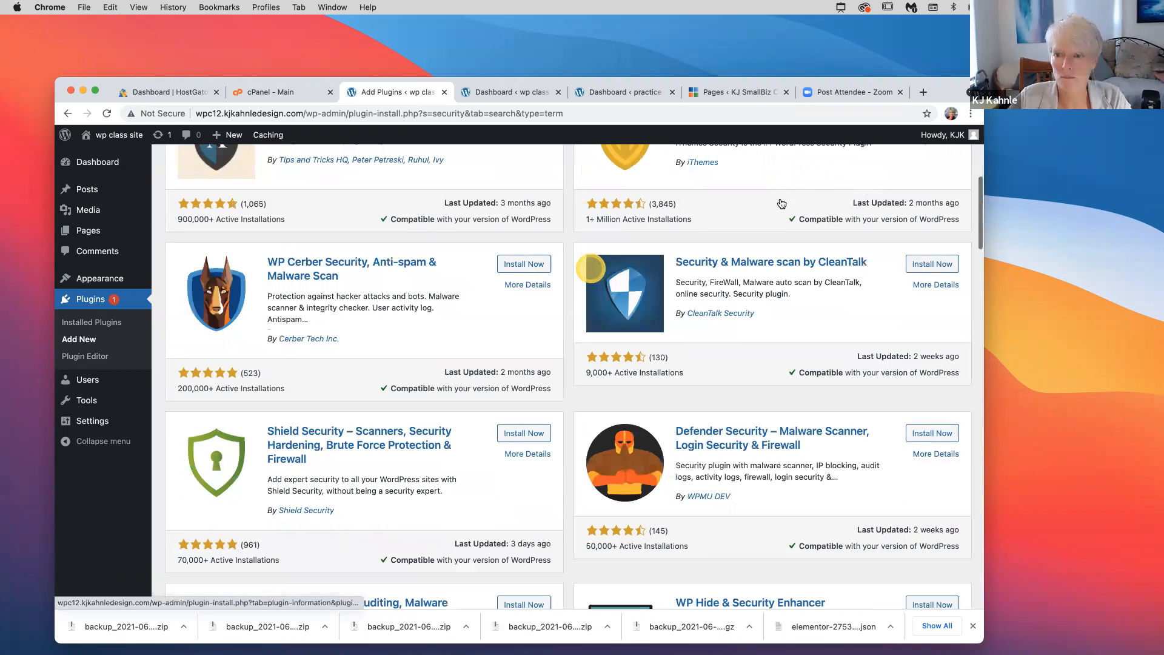
scroll(591, 268, up, 3)
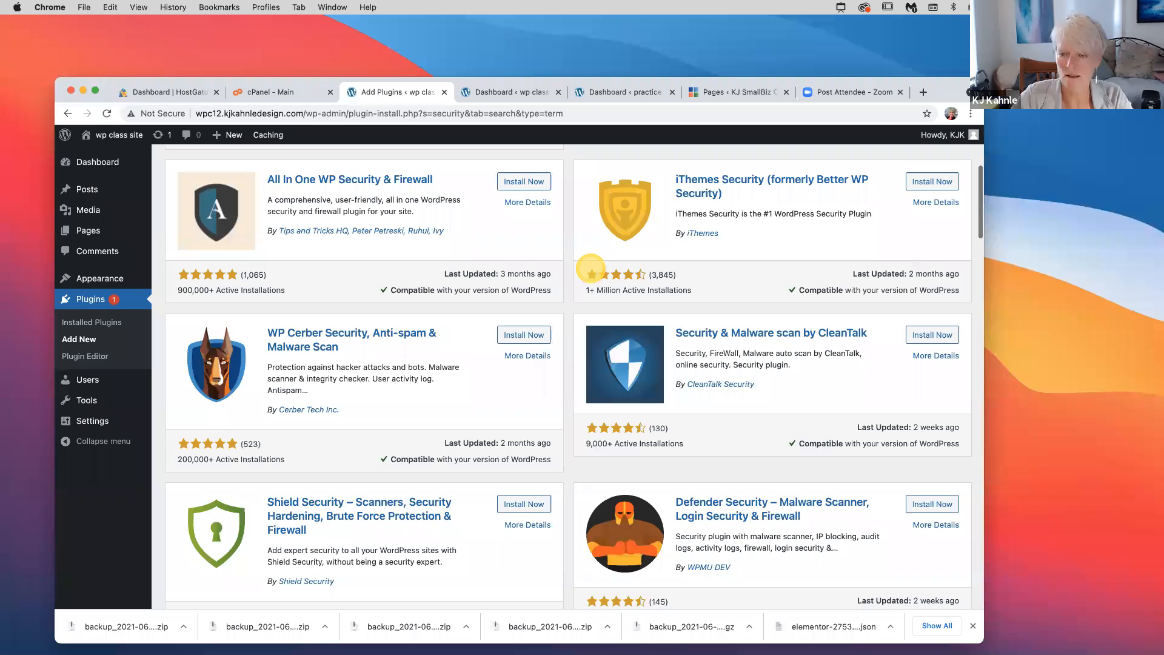
scroll(590, 268, up, 10)
drag(833, 200, 715, 249)
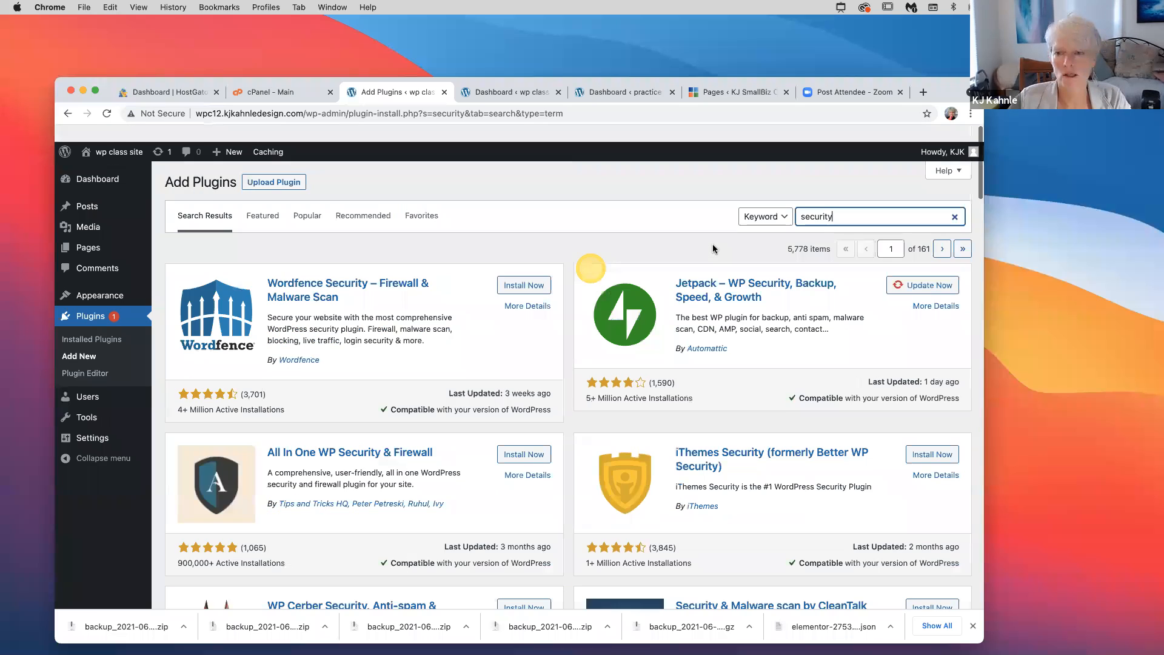
text(ssl)
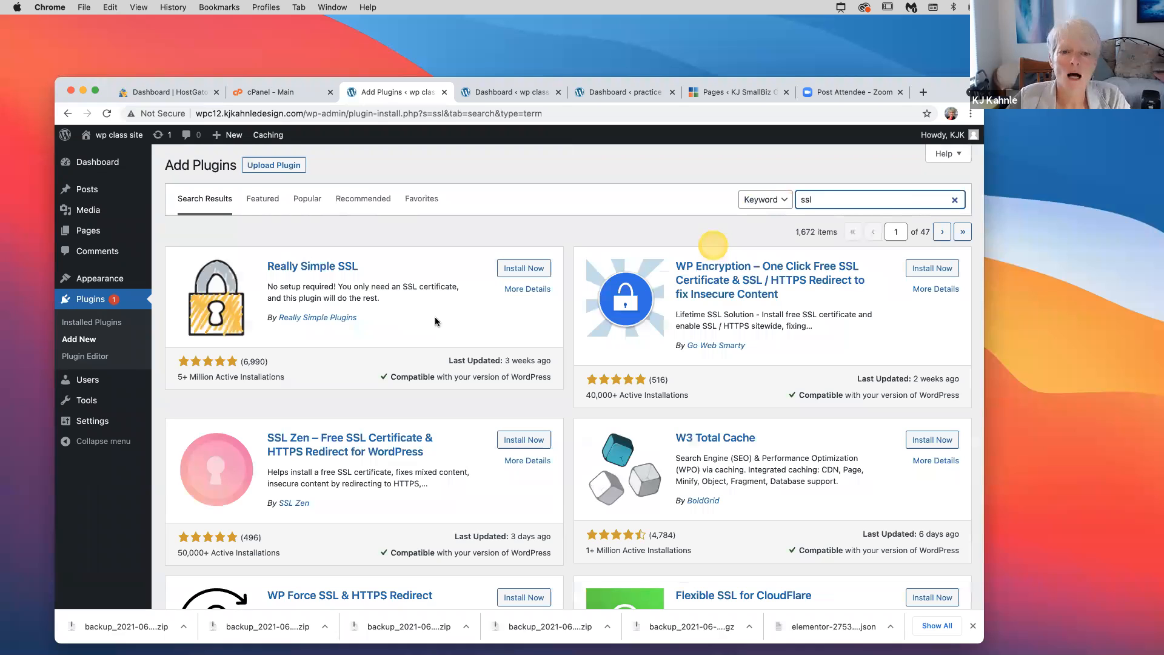
click(436, 317)
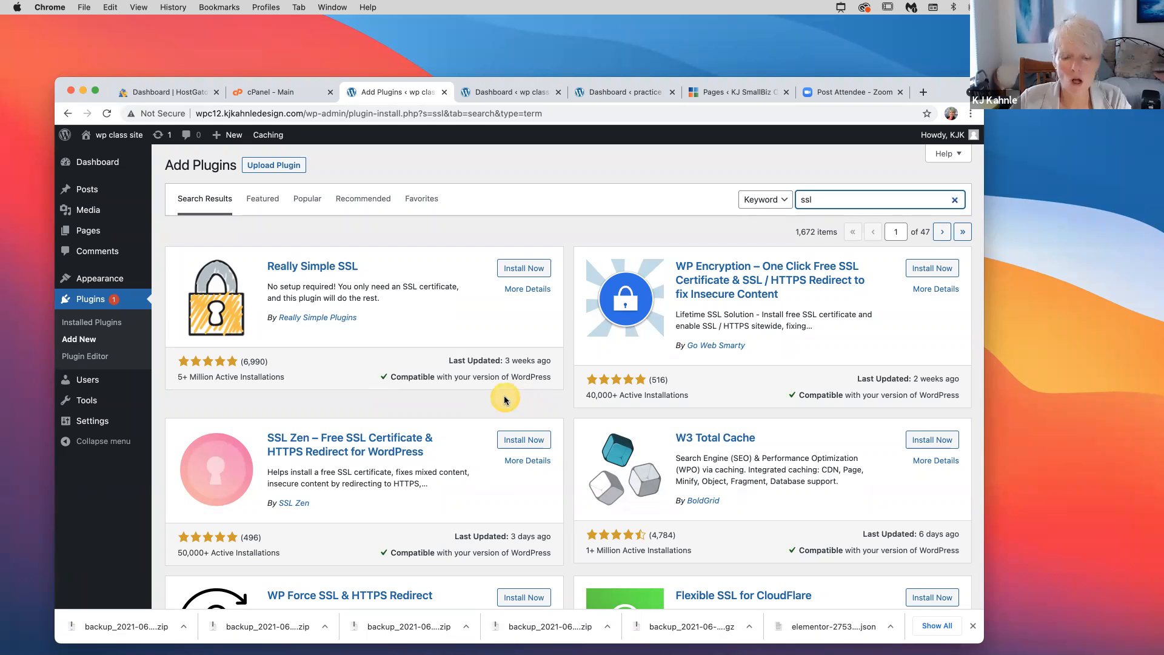
scroll(283, 411, down, 3)
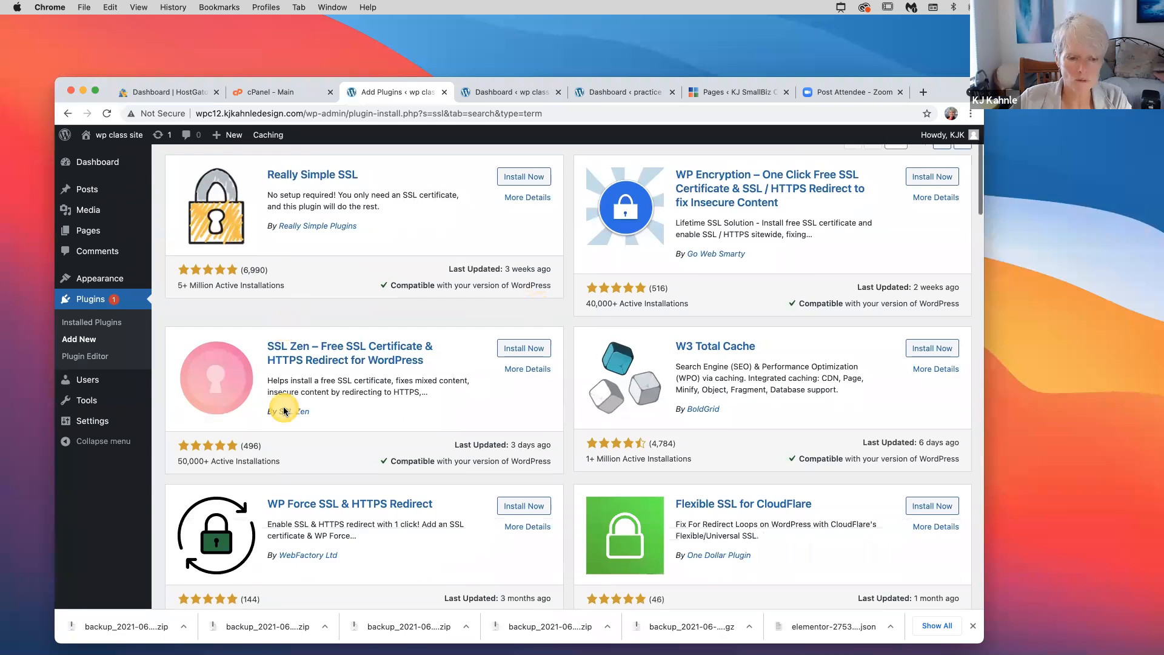
scroll(283, 410, down, 2)
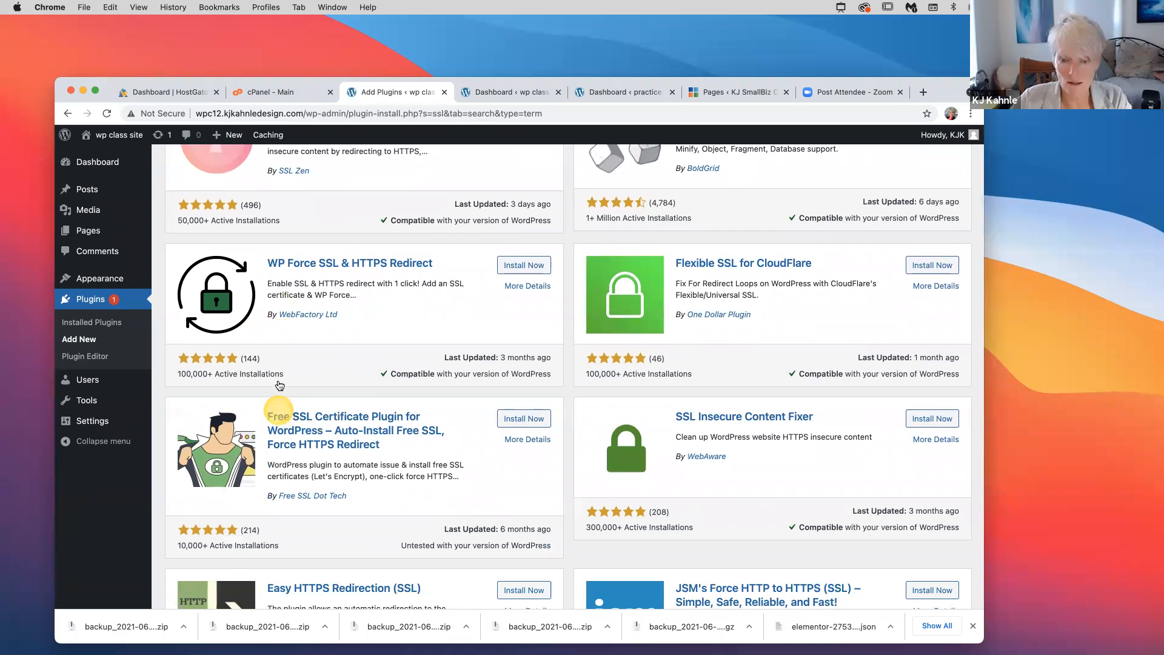
scroll(280, 386, down, 1)
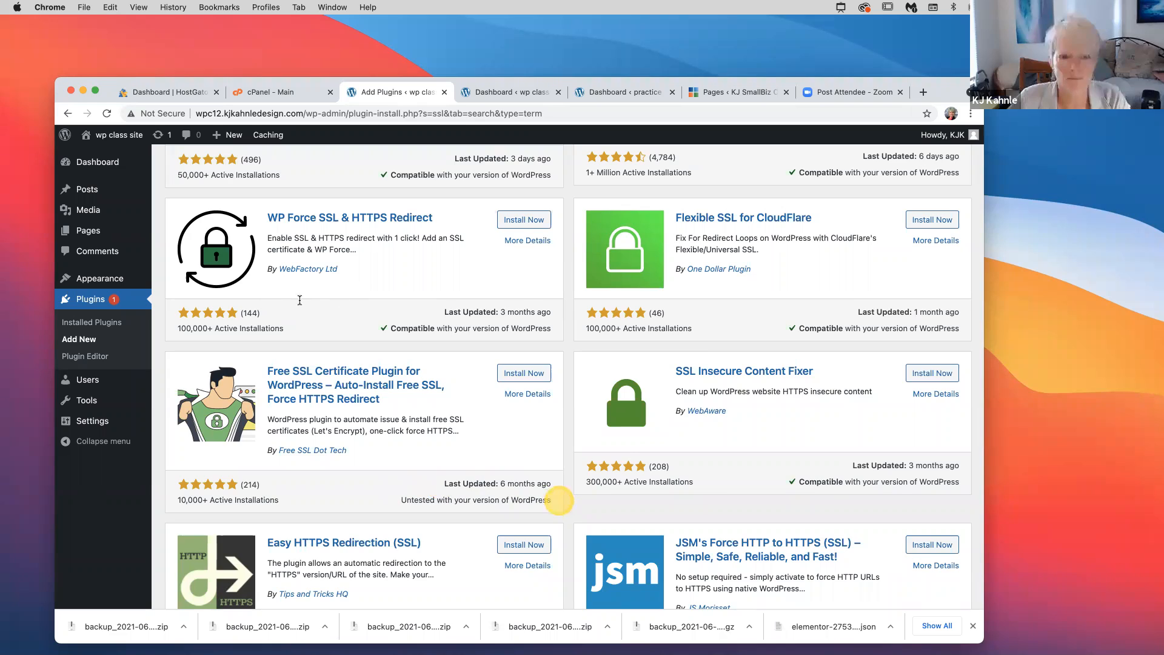
scroll(291, 285, up, 6)
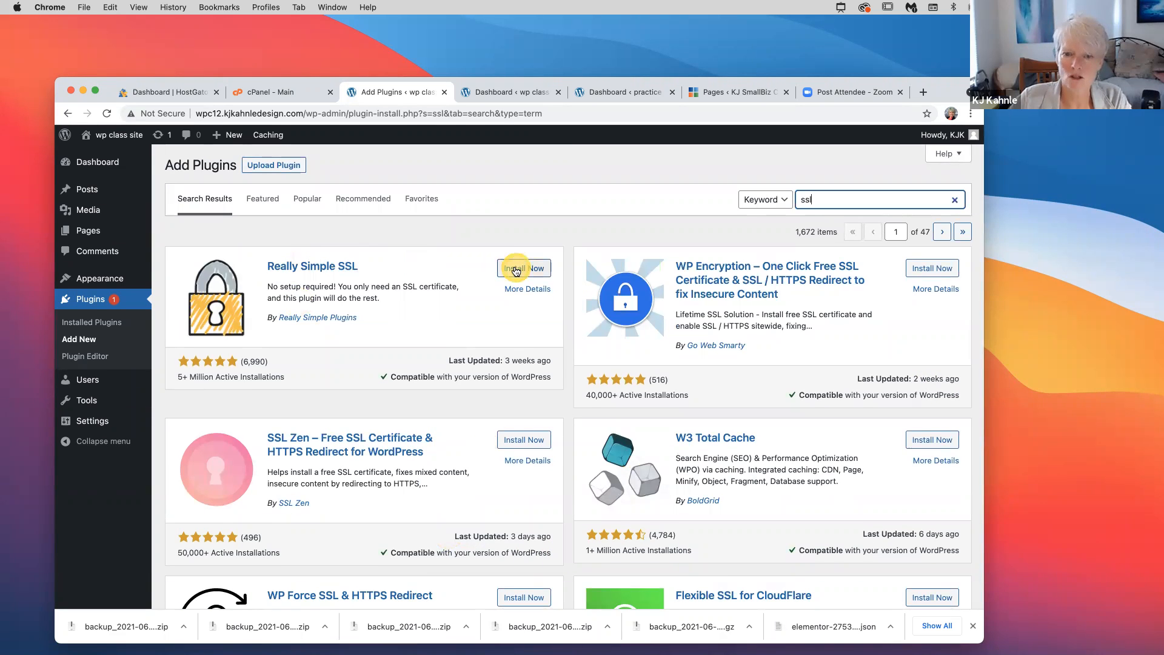
Install and activate Really Simple SSL 4.0.15, then review the three installed plugins
click(517, 269)
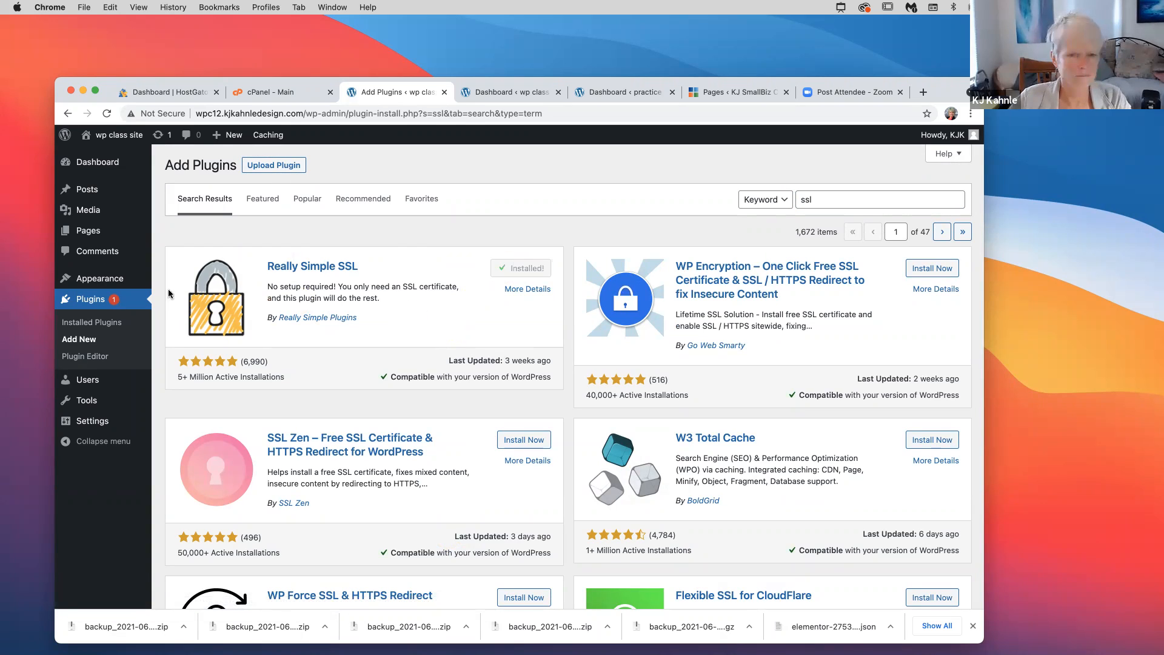
click(537, 271)
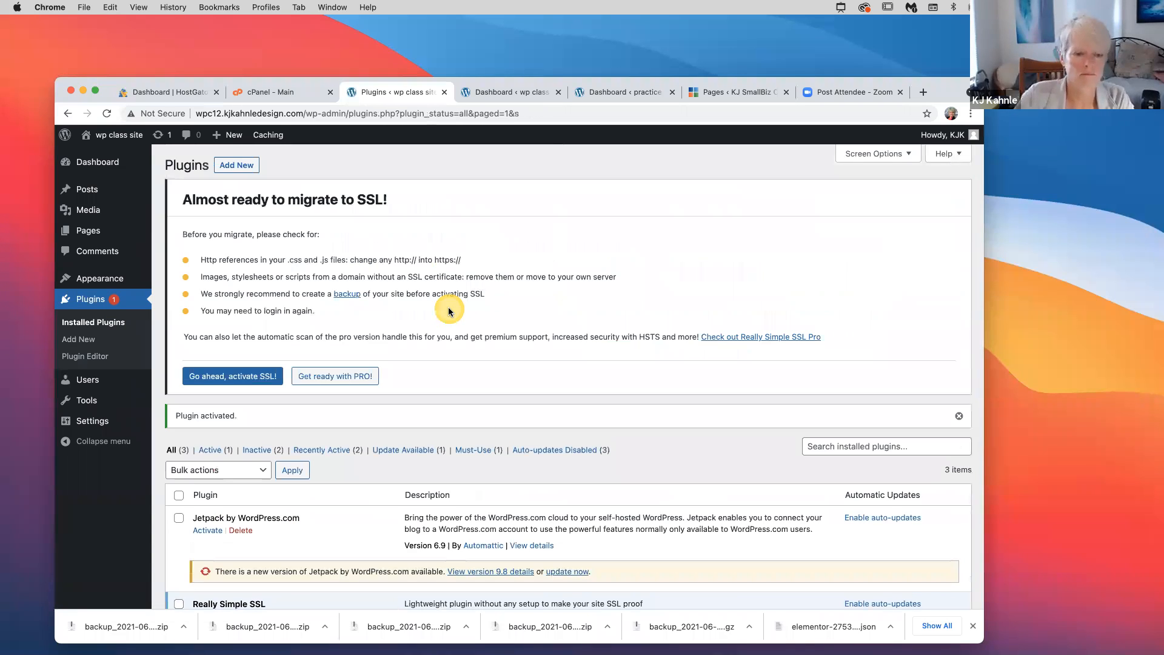
scroll(449, 312, down, 5)
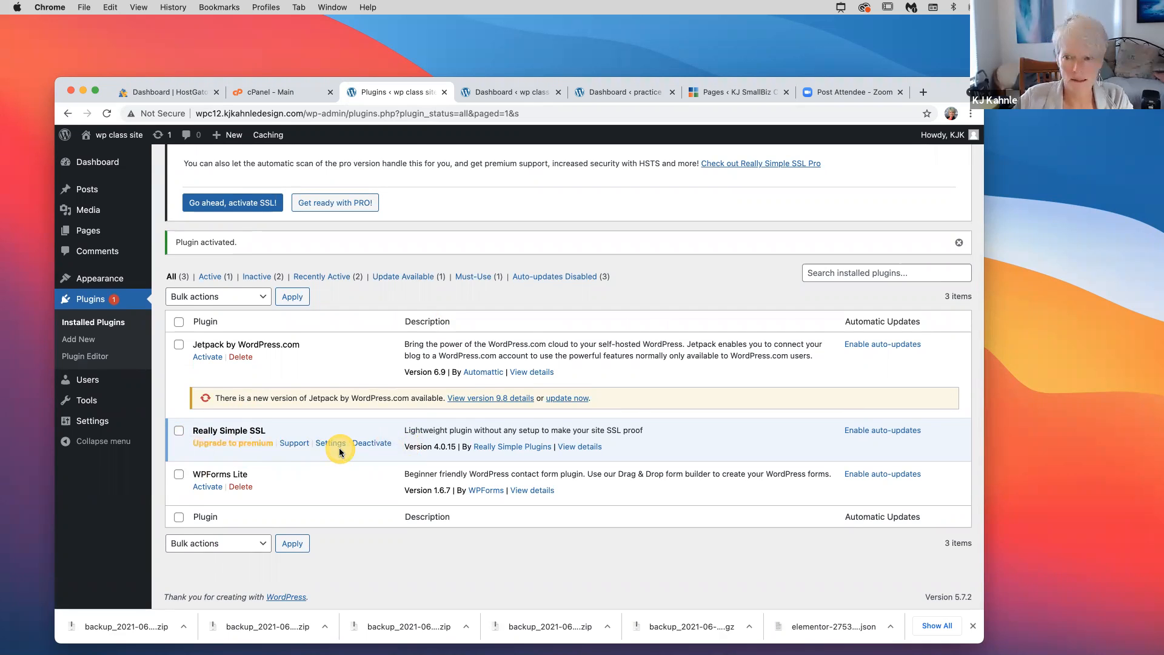
scroll(340, 452, up, 3)
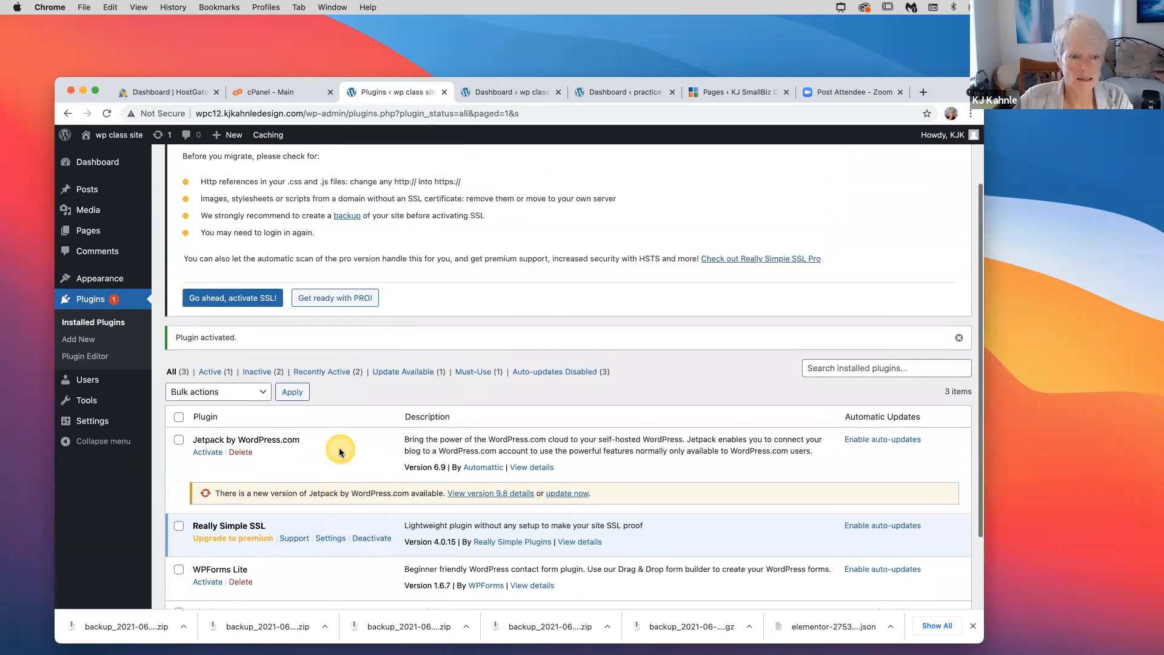
scroll(339, 452, down, 1)
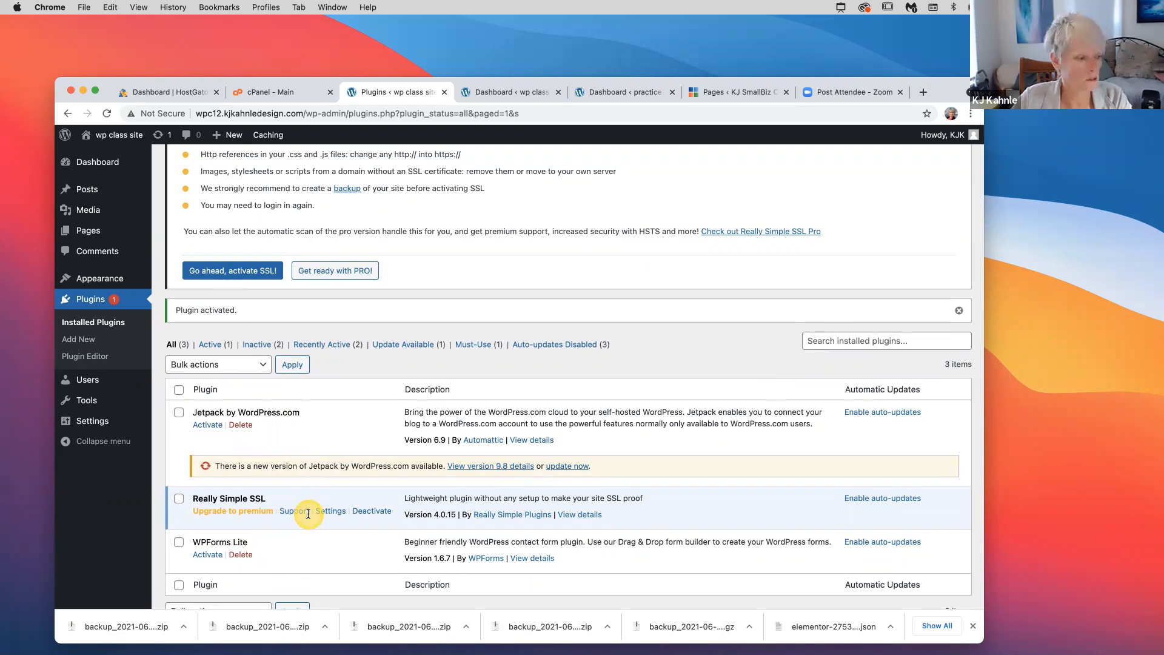
scroll(308, 514, down, 2)
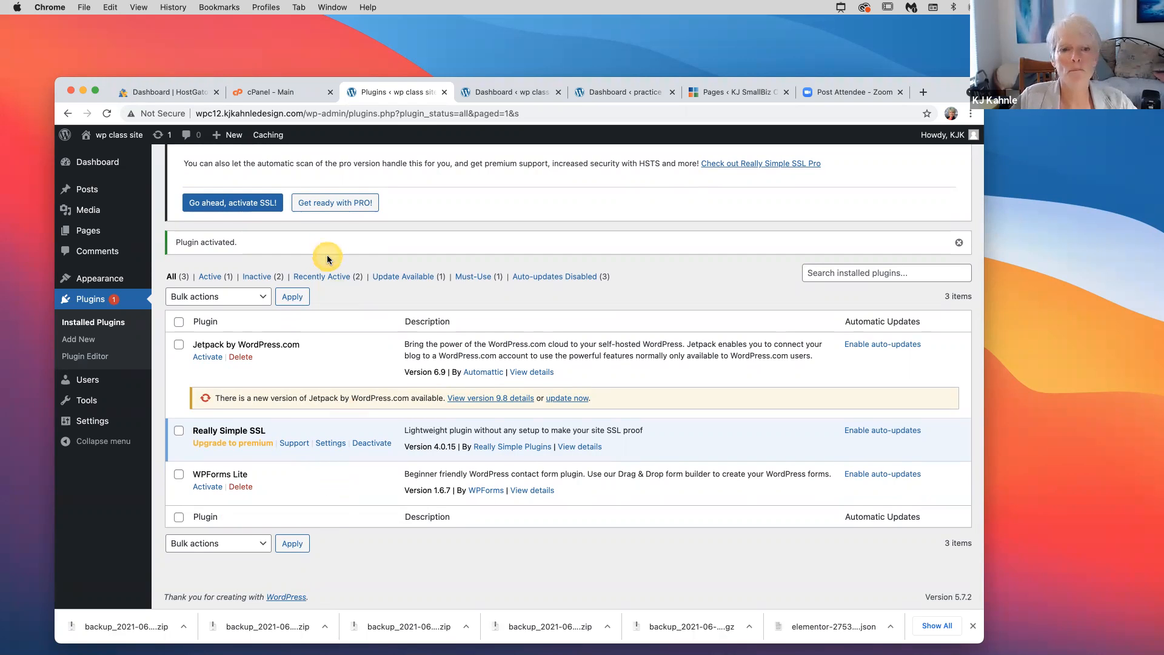
scroll(326, 254, up, 3)
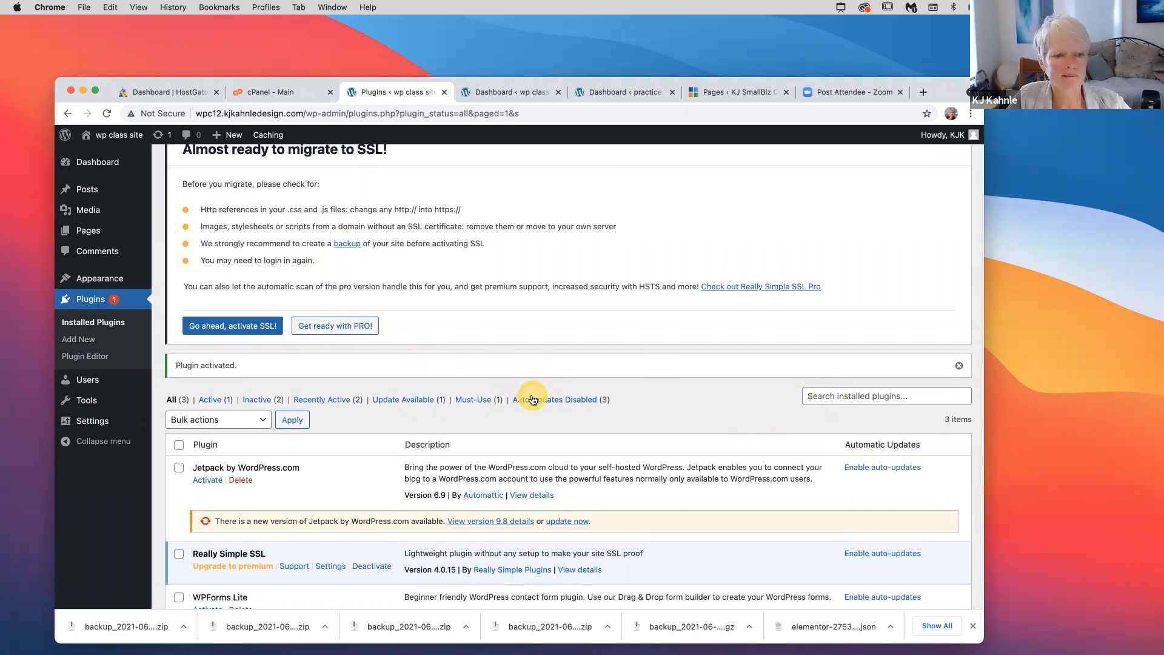
Check installed plugins for 'element', then find 'elementor' in the directory and install and activate Elementor Website Builder
click(820, 397)
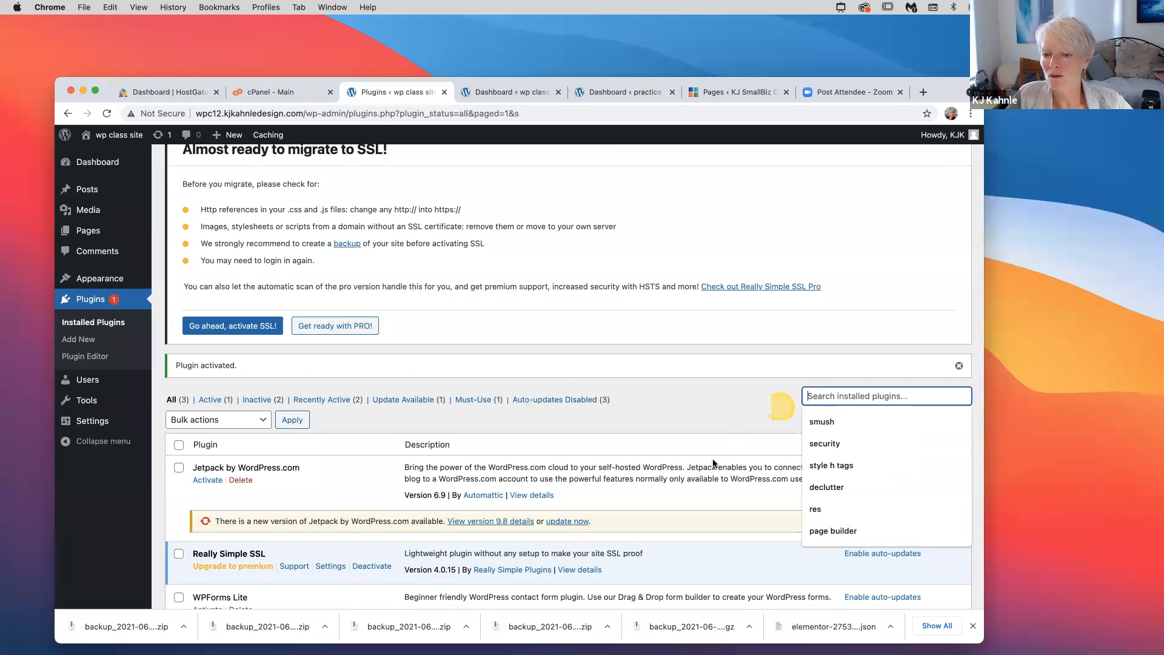
text(elementor)
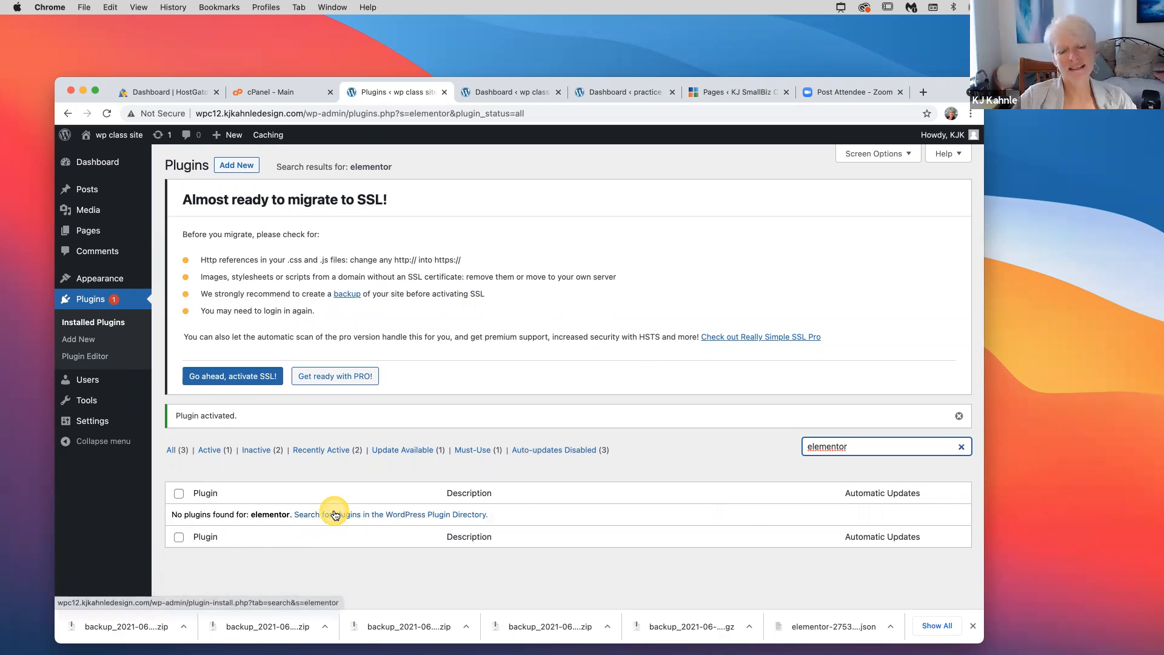
click(243, 170)
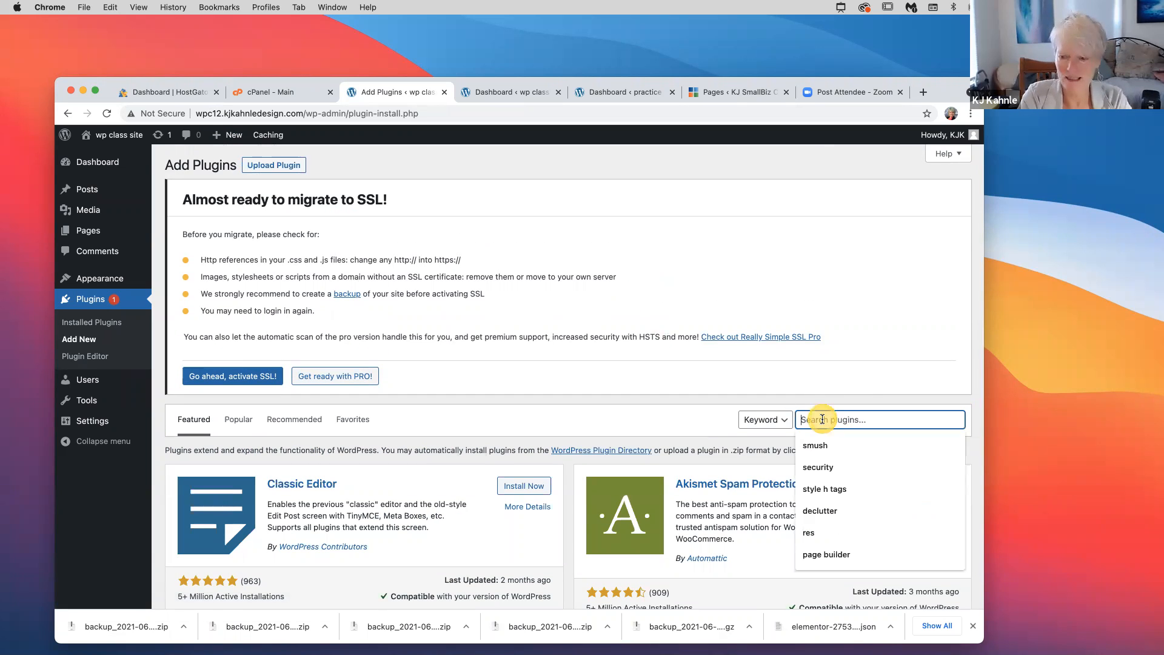
text(el)
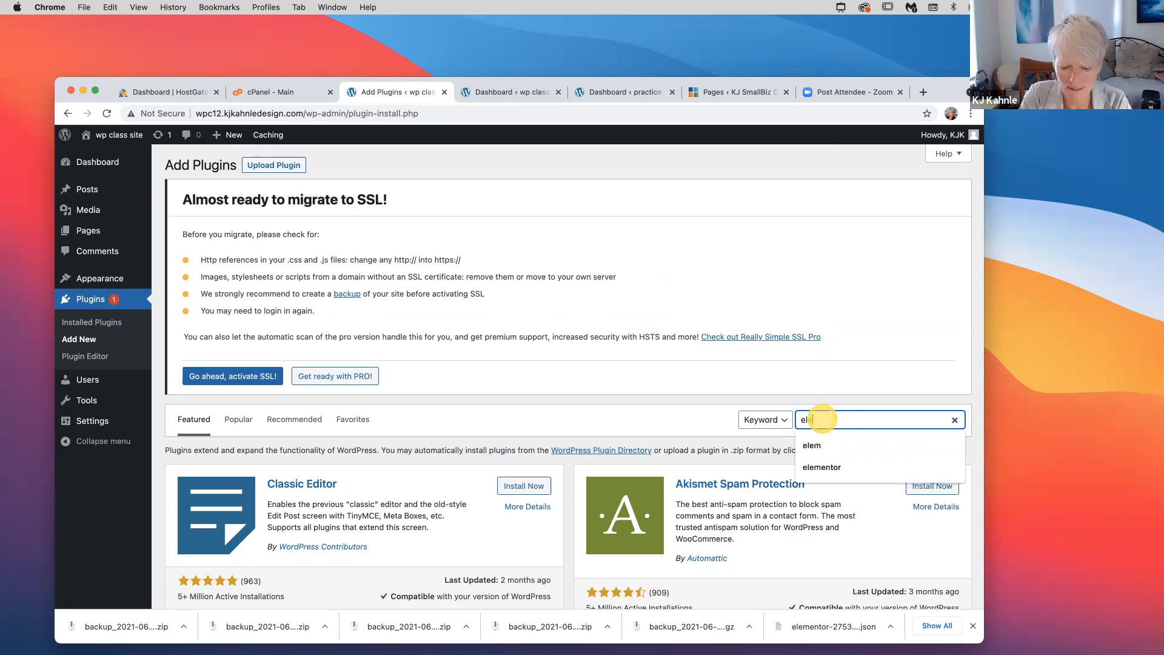
text(ementor)
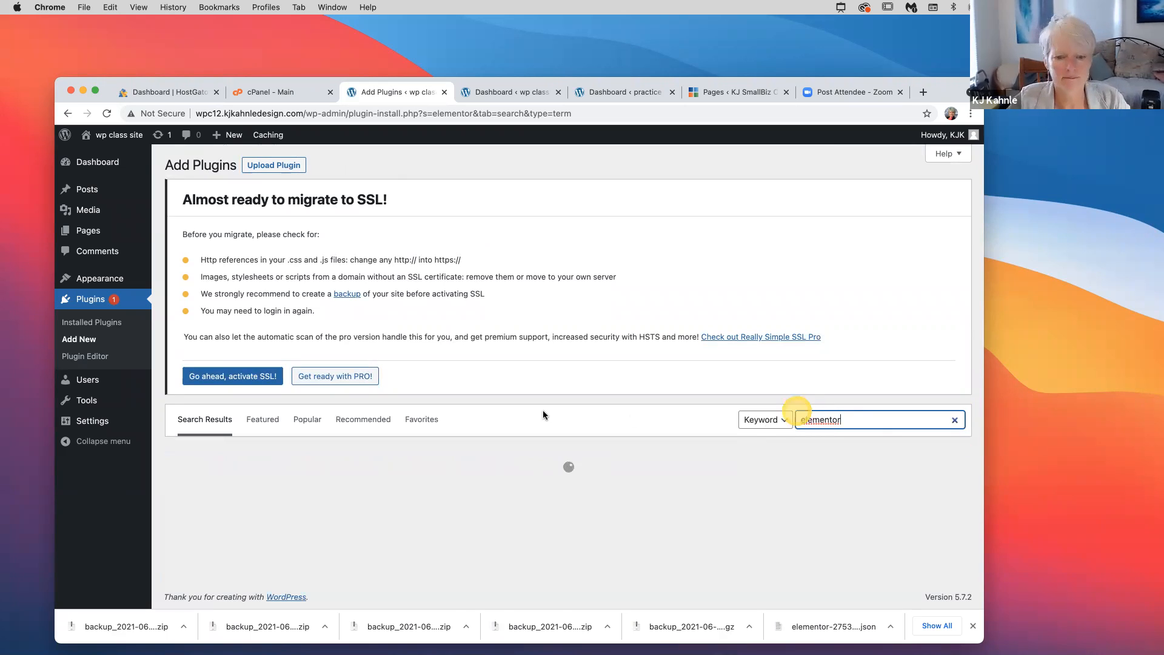
scroll(428, 539, down, 3)
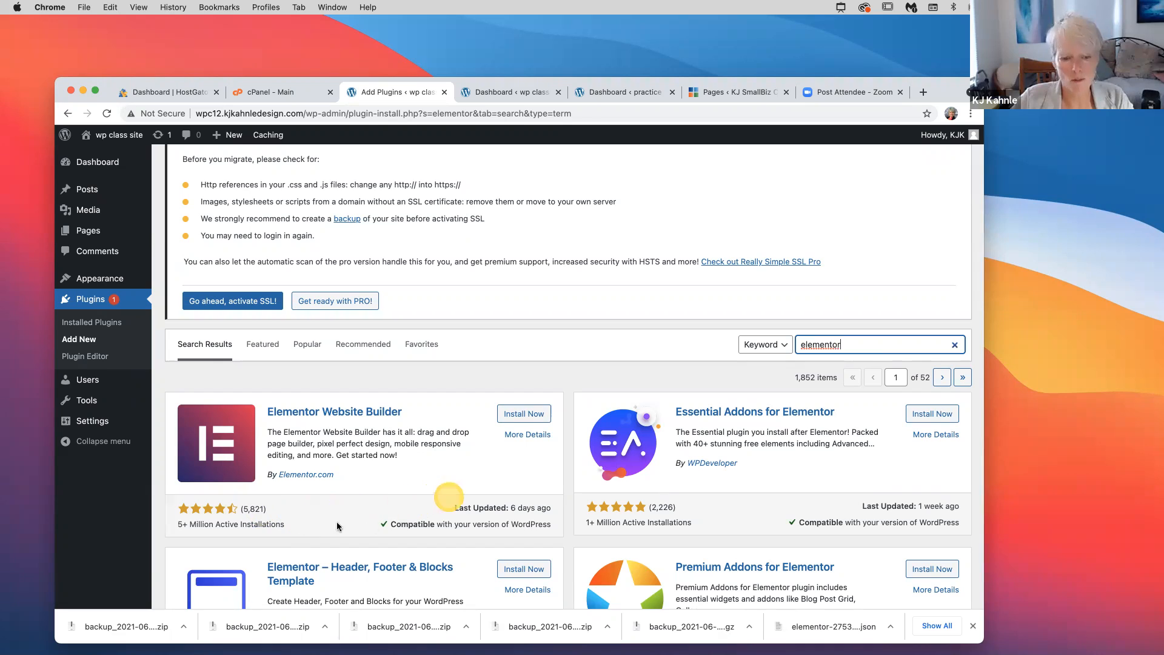
click(523, 413)
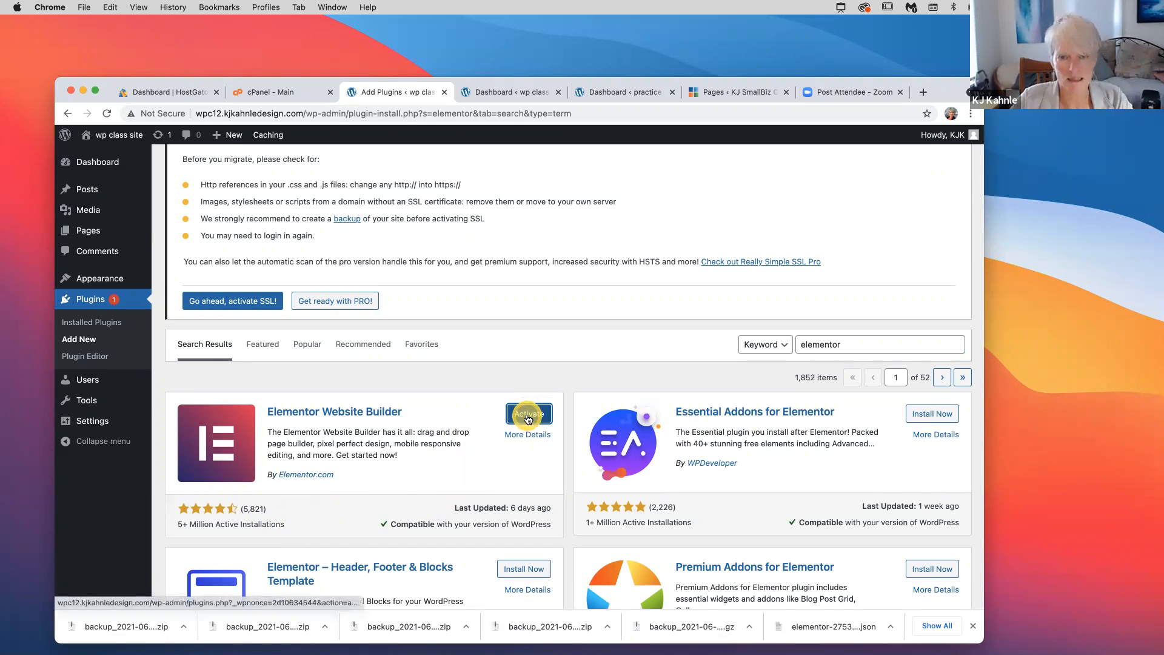
click(527, 415)
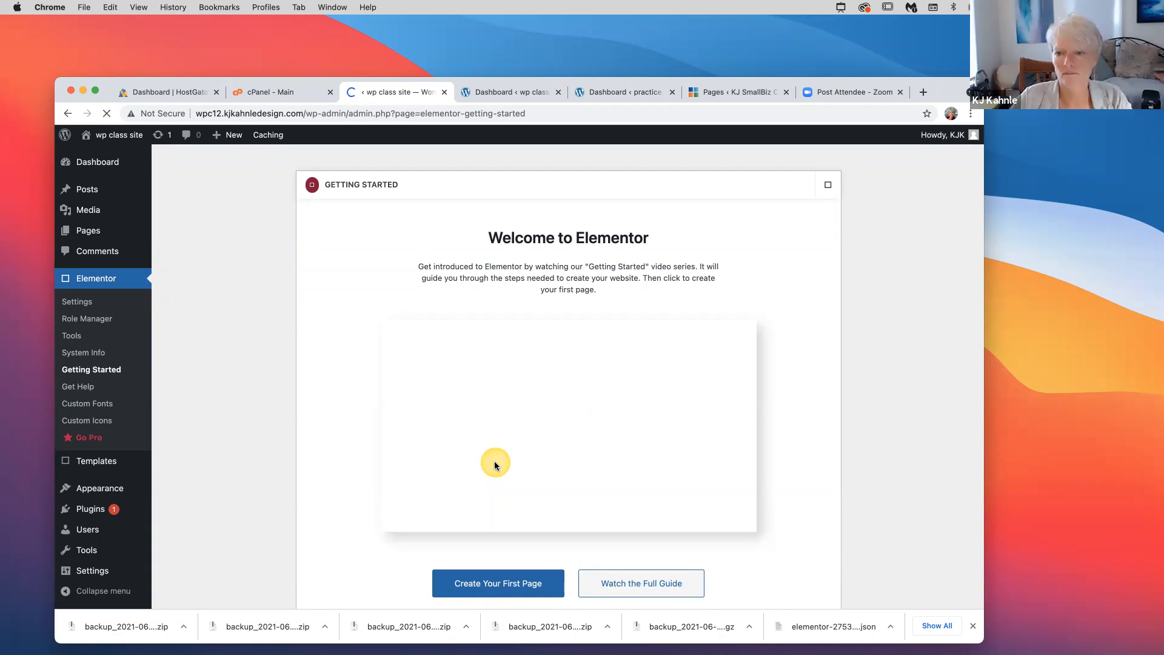
Close Elementor's Getting Started welcome dialog
scroll(495, 466, down, 1)
scroll(495, 466, up, 1)
scroll(496, 465, down, 1)
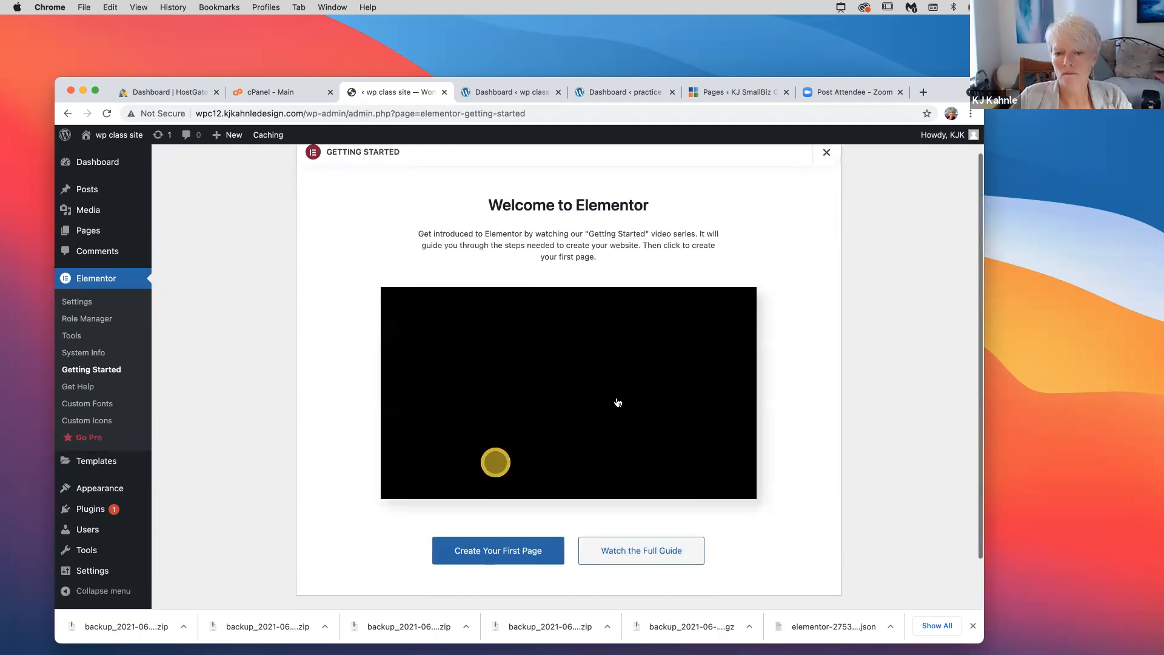
scroll(618, 402, down, 1)
scroll(830, 186, up, 2)
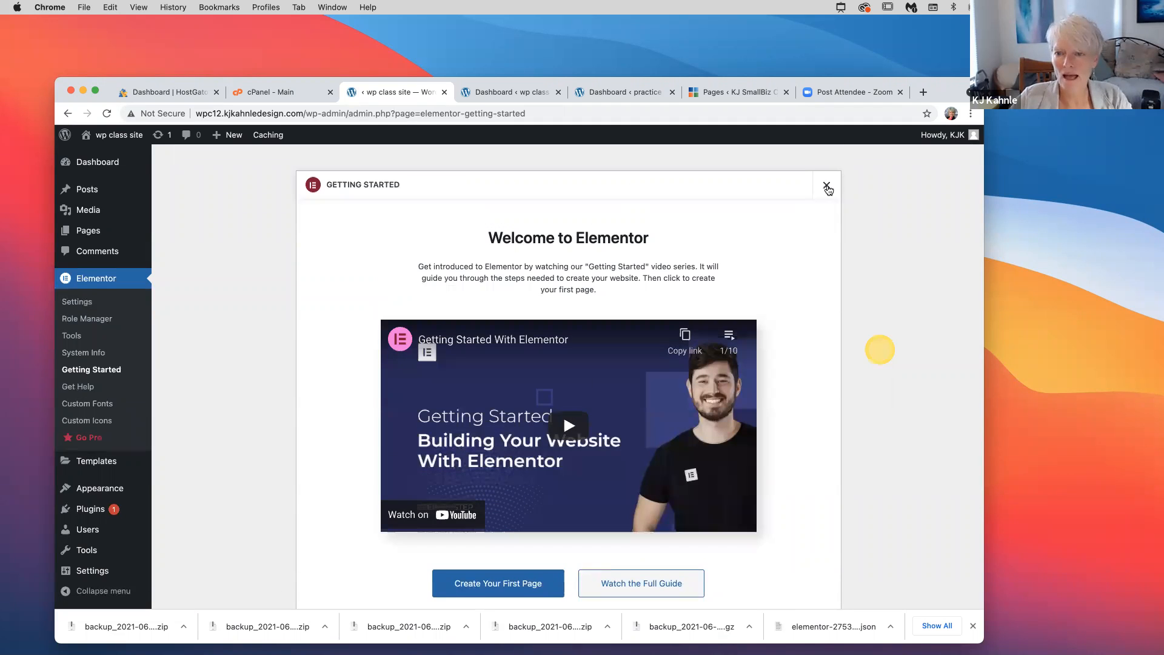
click(827, 186)
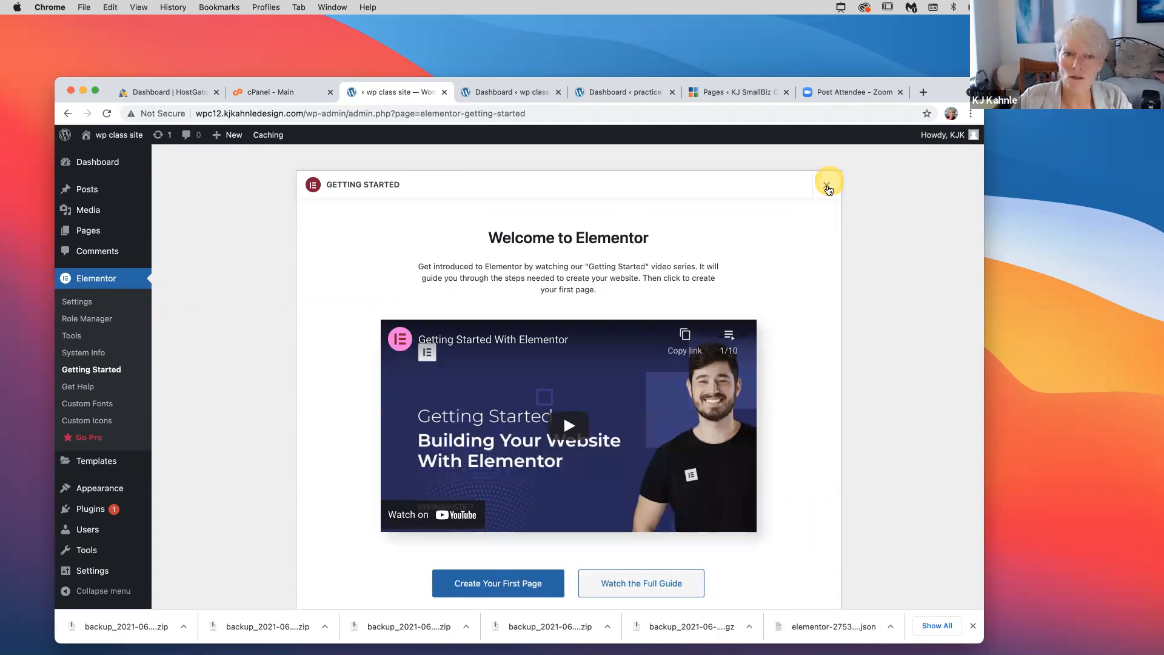
click(827, 186)
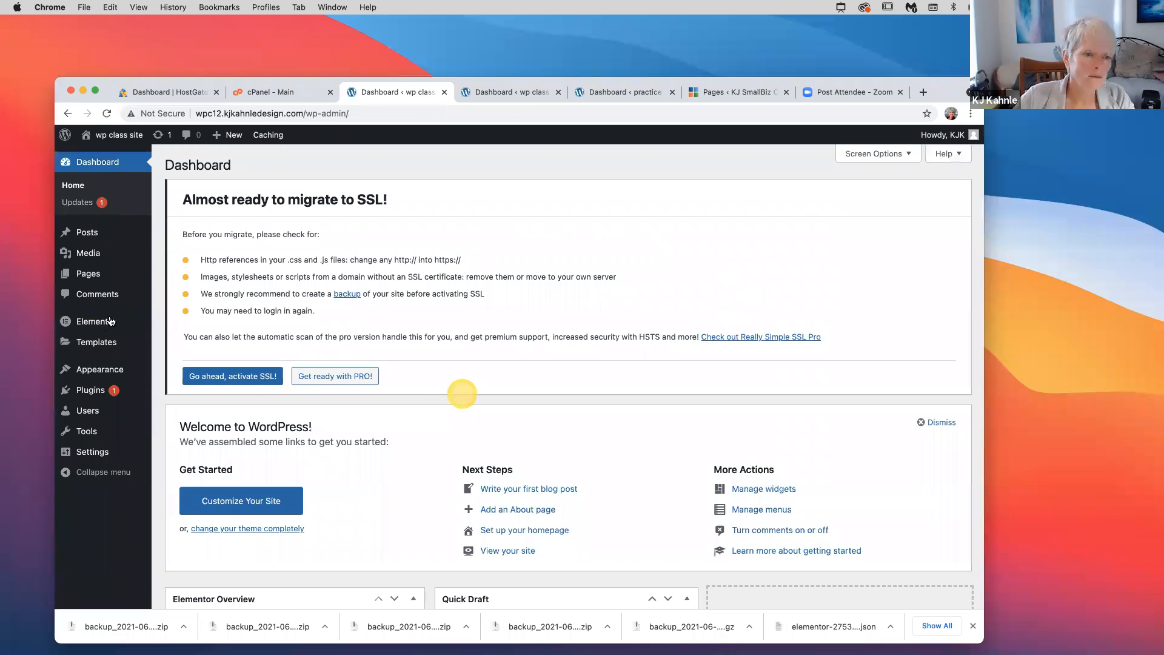
Show the Elementor submenu in the admin sidebar
click(65, 323)
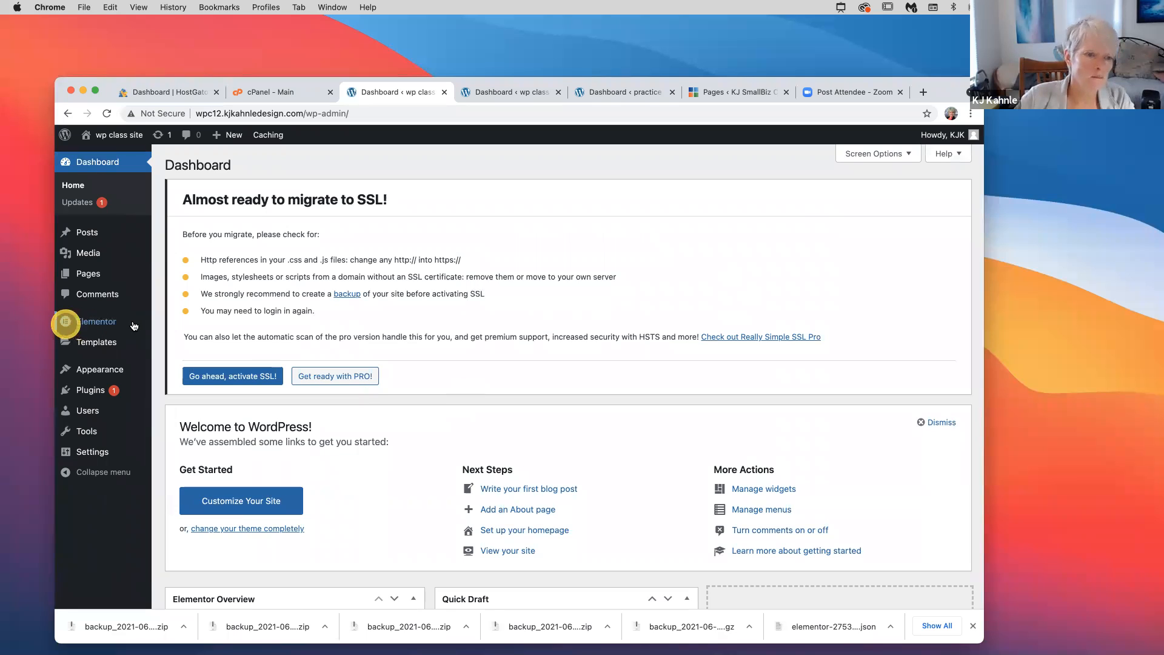
mouse_move(134, 325)
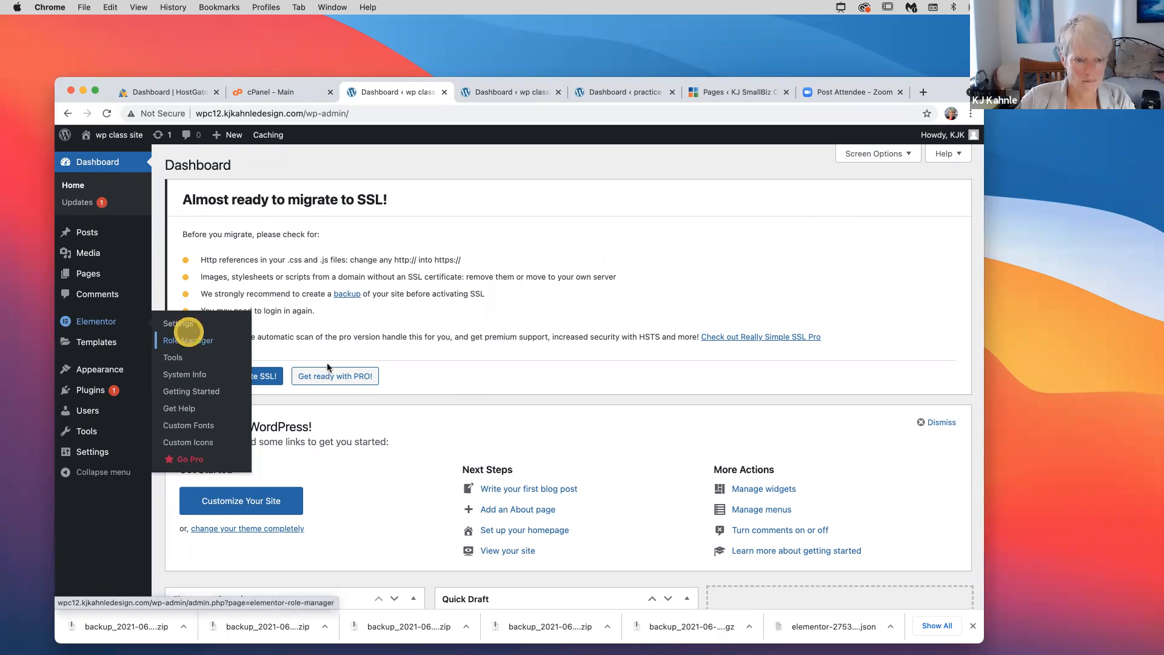
scroll(391, 403, down, 5)
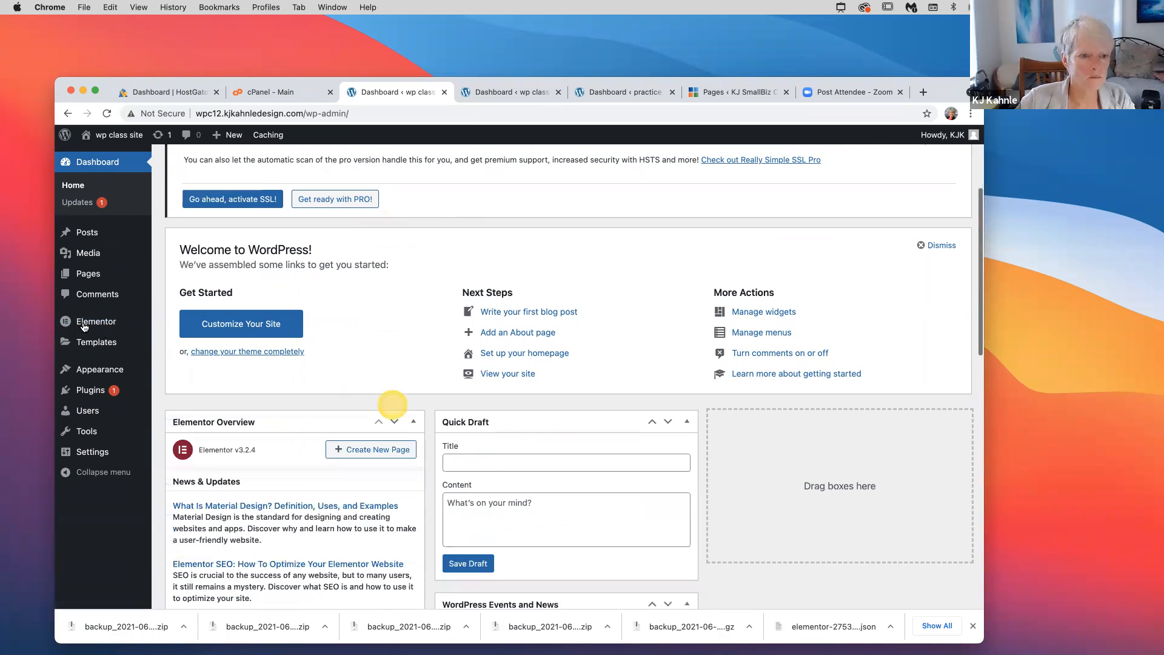
scroll(391, 403, down, 8)
scroll(391, 403, up, 13)
mouse_move(90, 327)
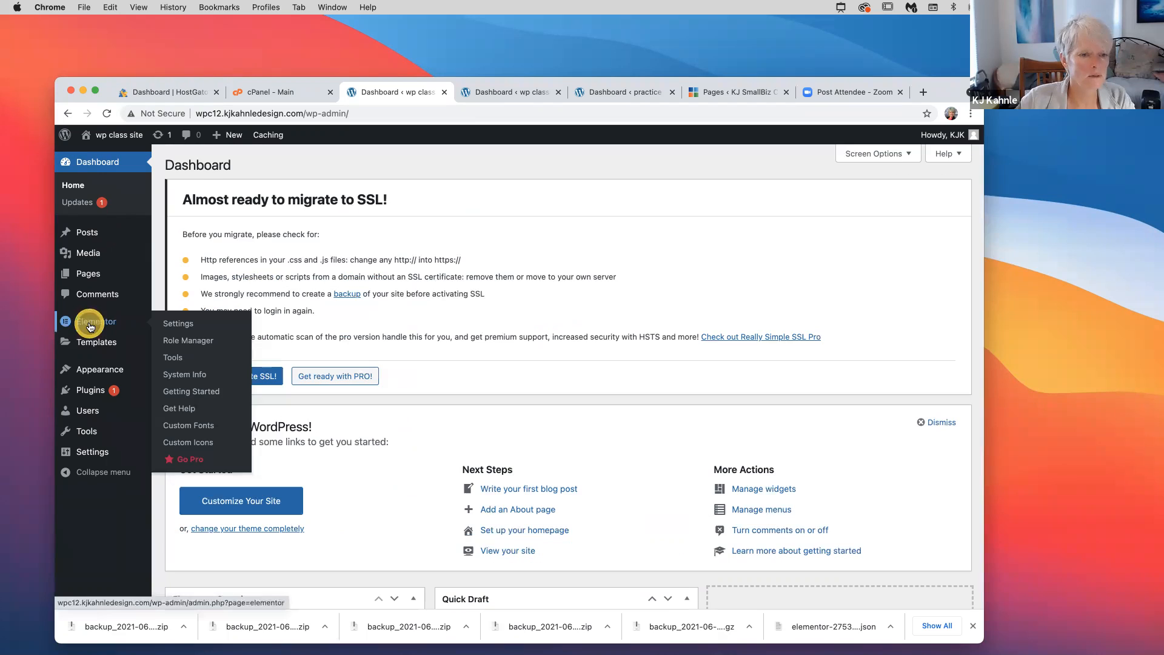
In Elementor Settings, turn on Disable Default Colors and Disable Default Fonts and save the changes
click(190, 328)
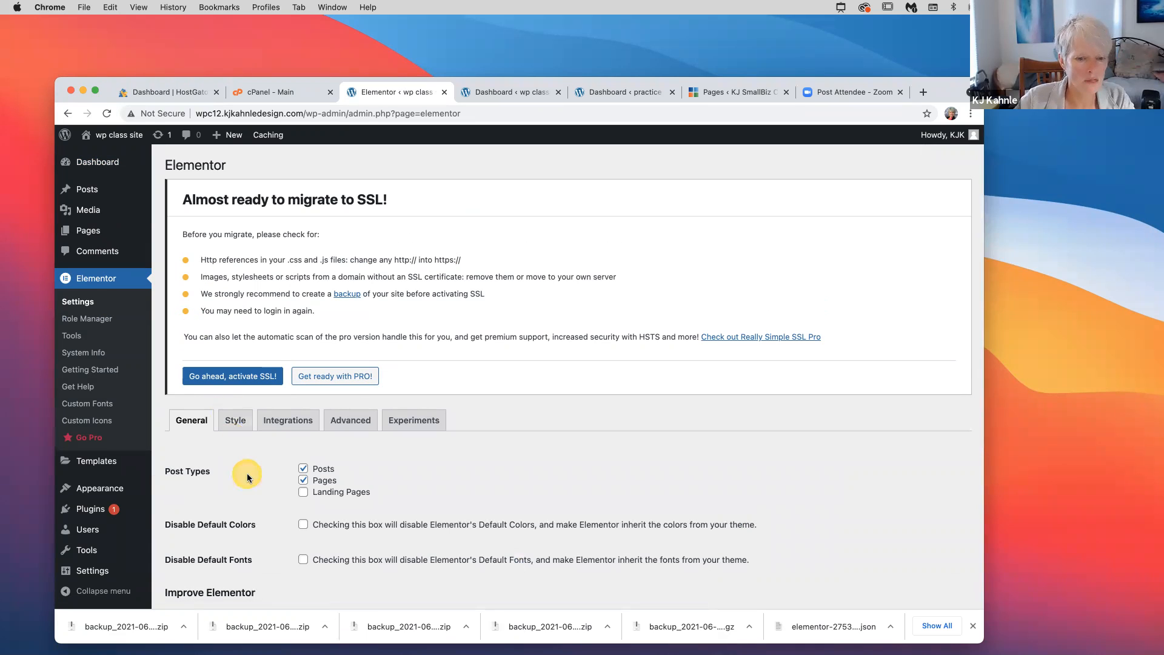
scroll(246, 477, down, 3)
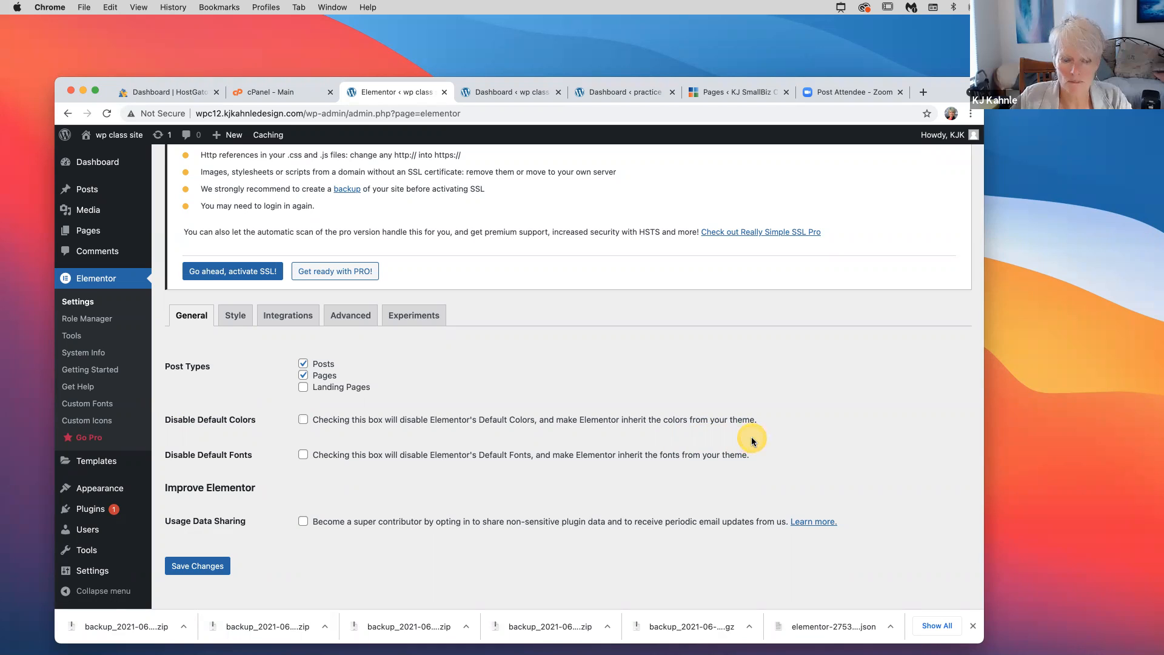
click(303, 420)
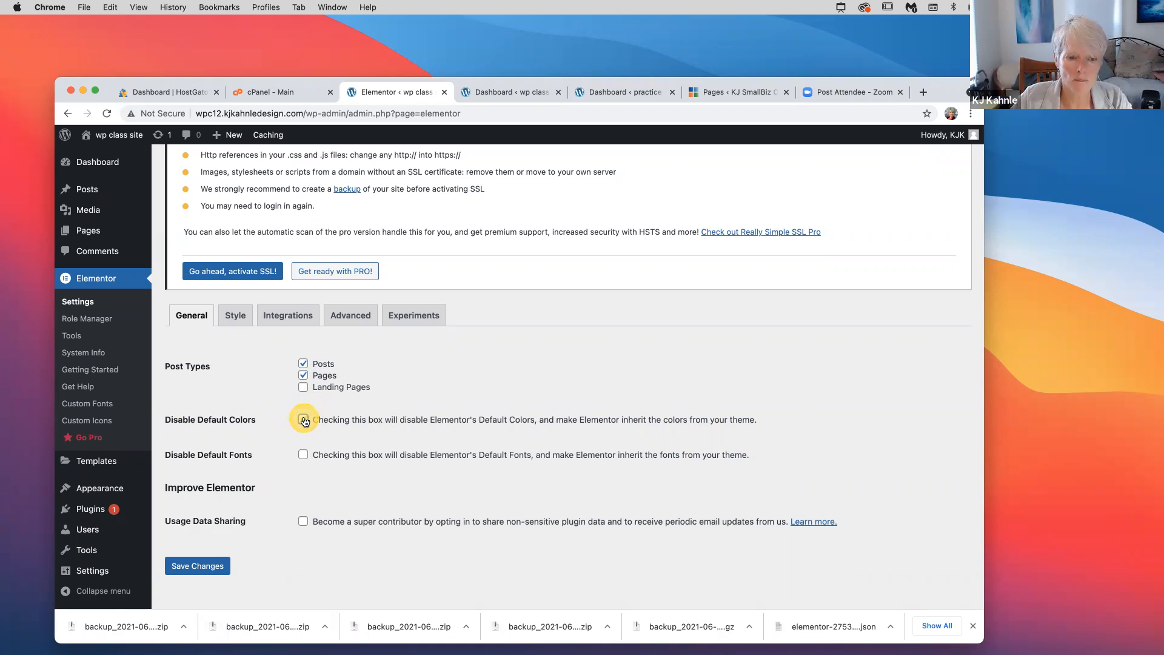
click(303, 455)
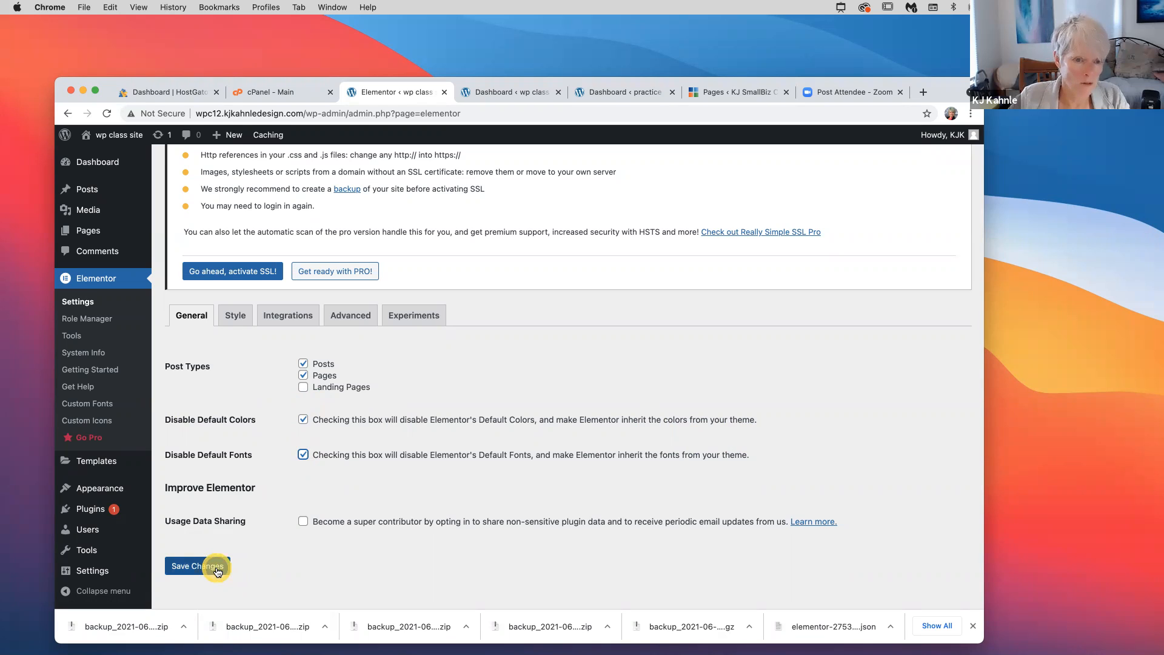
click(216, 567)
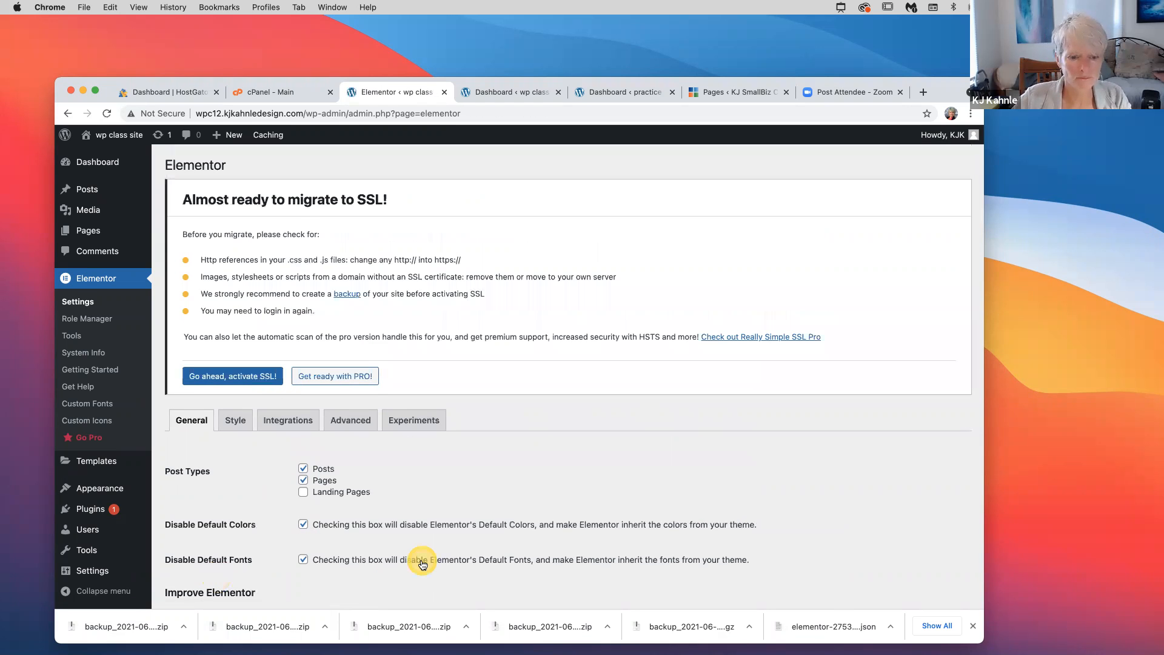
scroll(423, 564, down, 5)
click(212, 546)
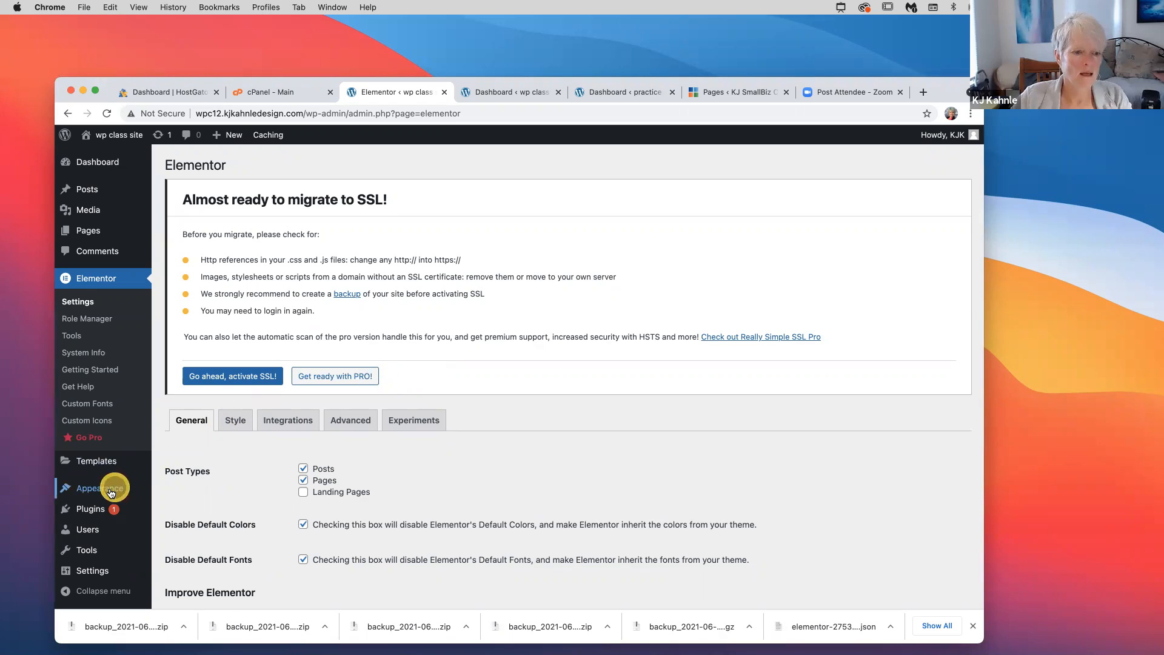
Open Appearance > Themes and close the HostGator and cPanel browser tabs
mouse_move(111, 492)
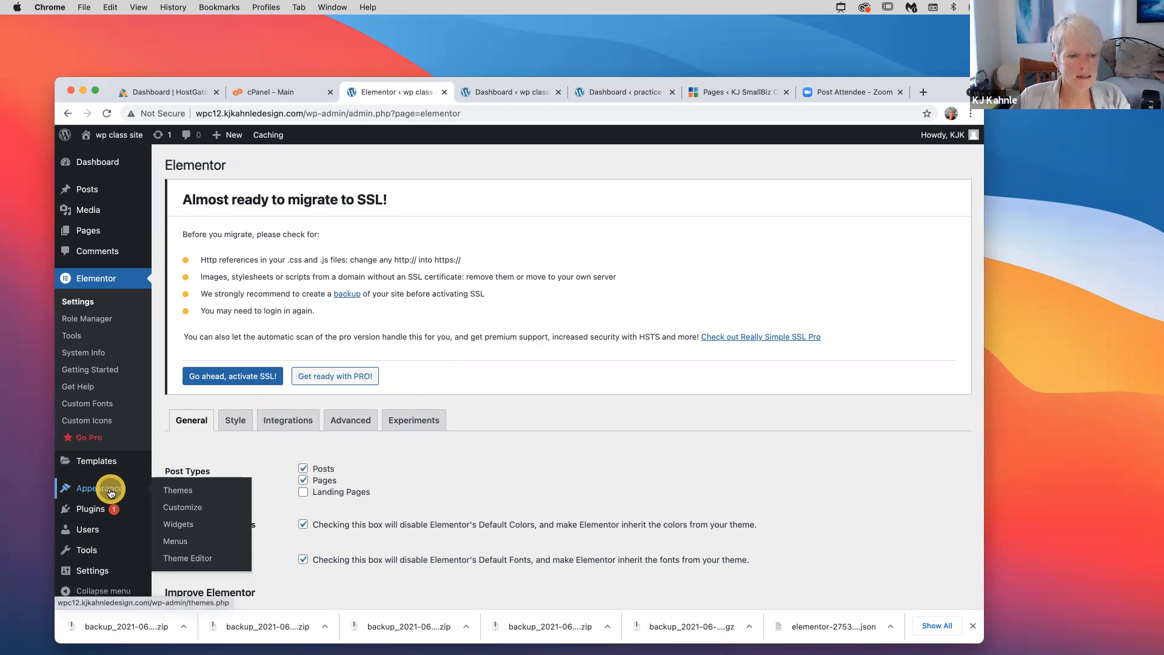
click(188, 495)
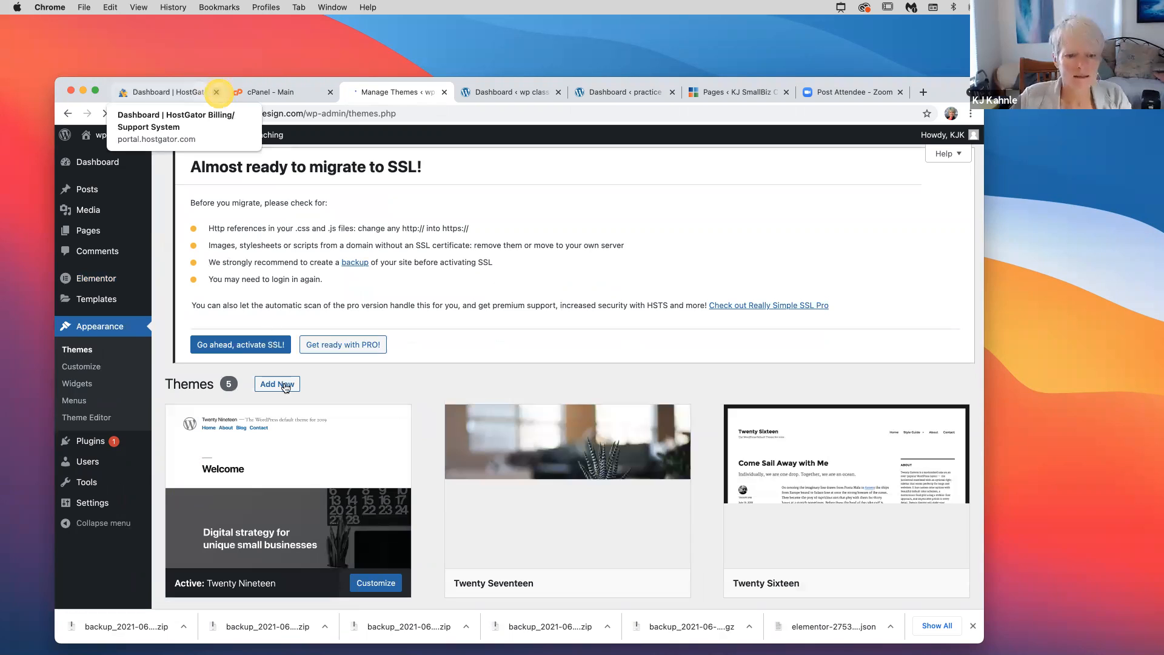
click(216, 92)
click(216, 92)
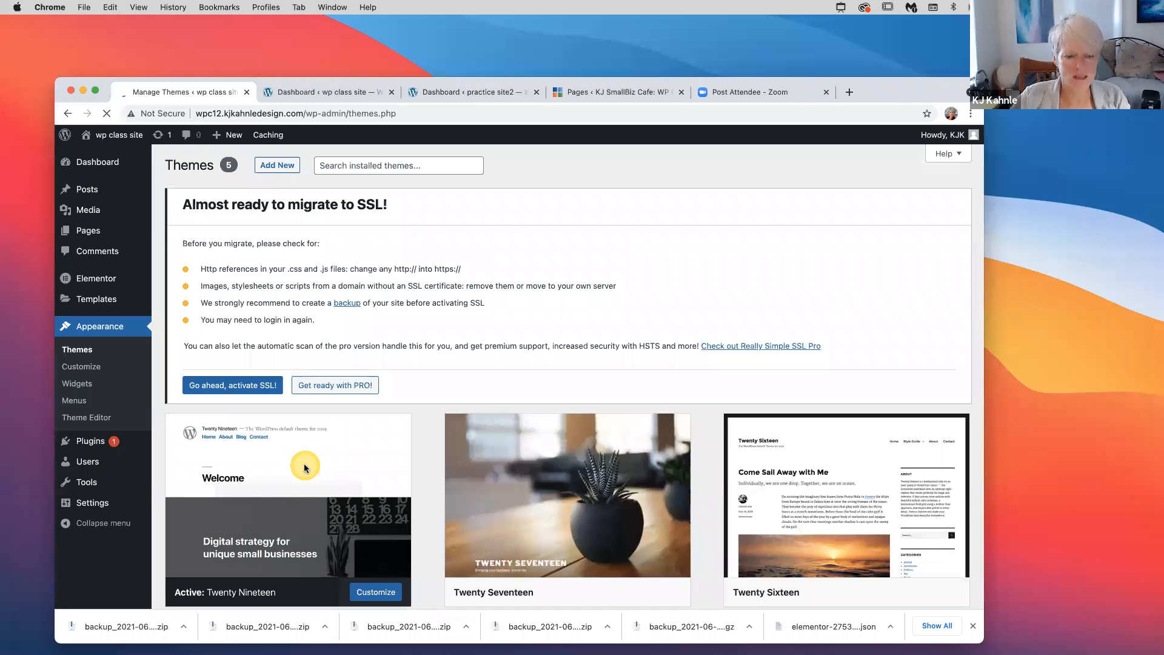
mouse_move(304, 467)
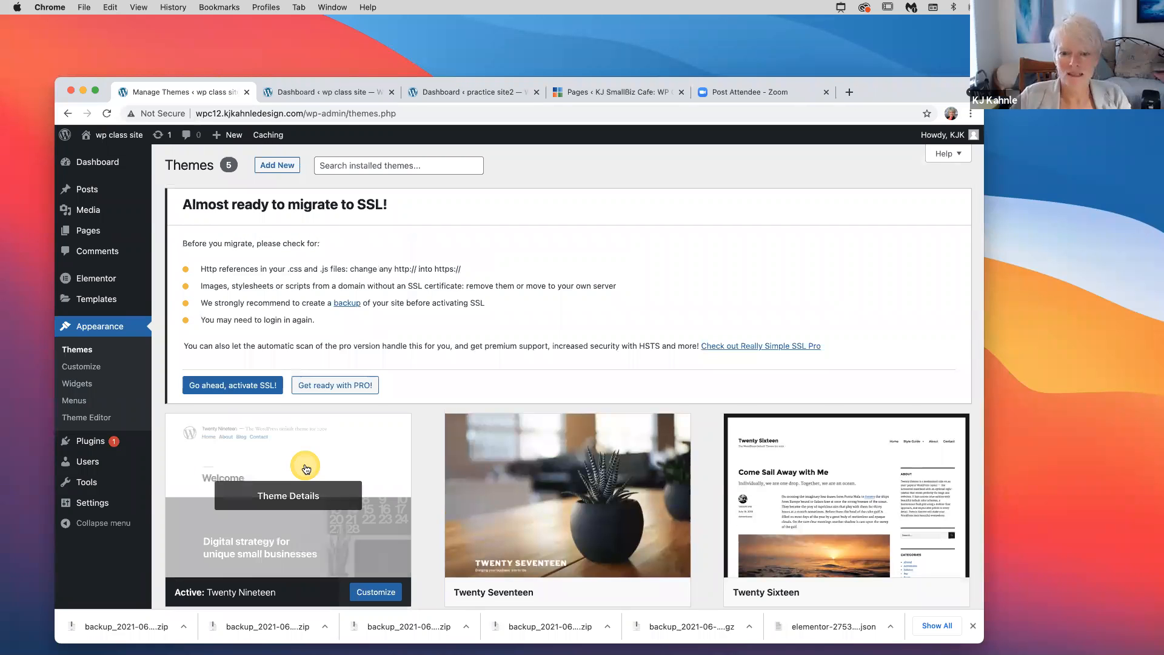
scroll(306, 469, down, 4)
scroll(471, 362, up, 4)
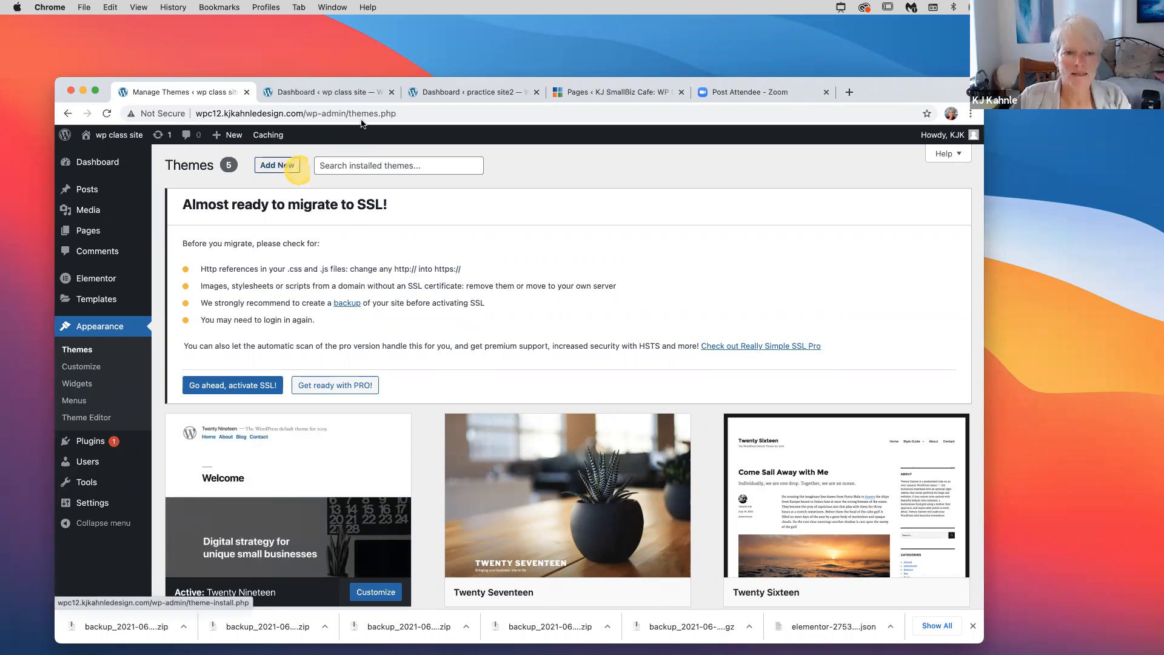
Search installed themes for 'astra', finding none, then go to Add New themes
click(342, 165)
click(334, 192)
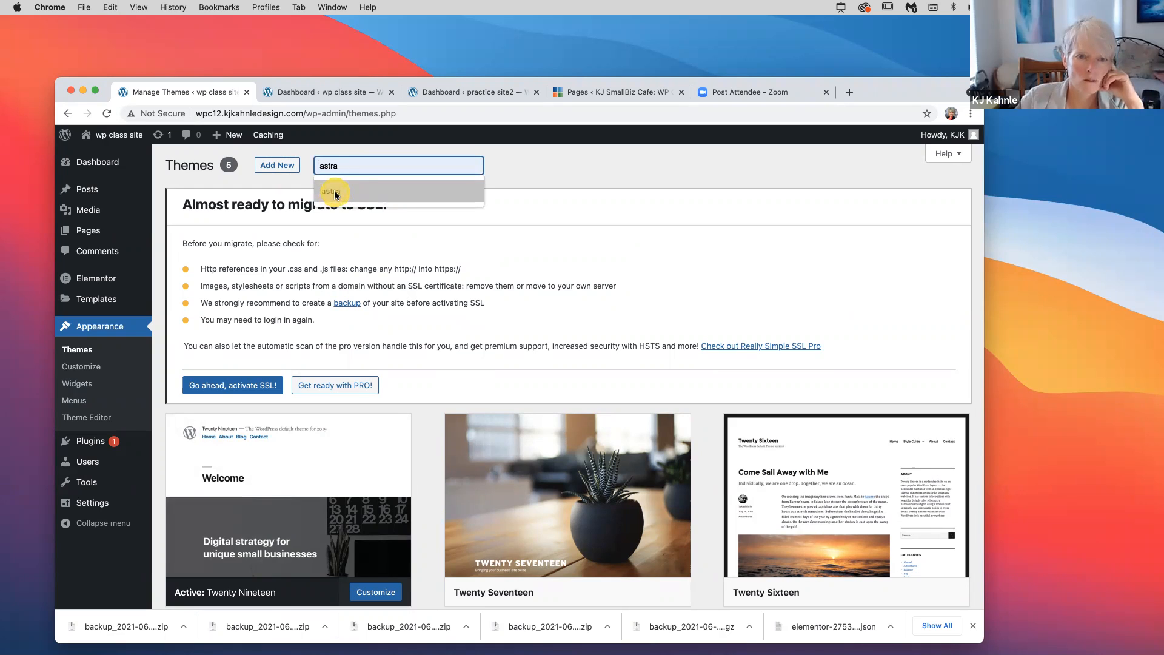
click(334, 192)
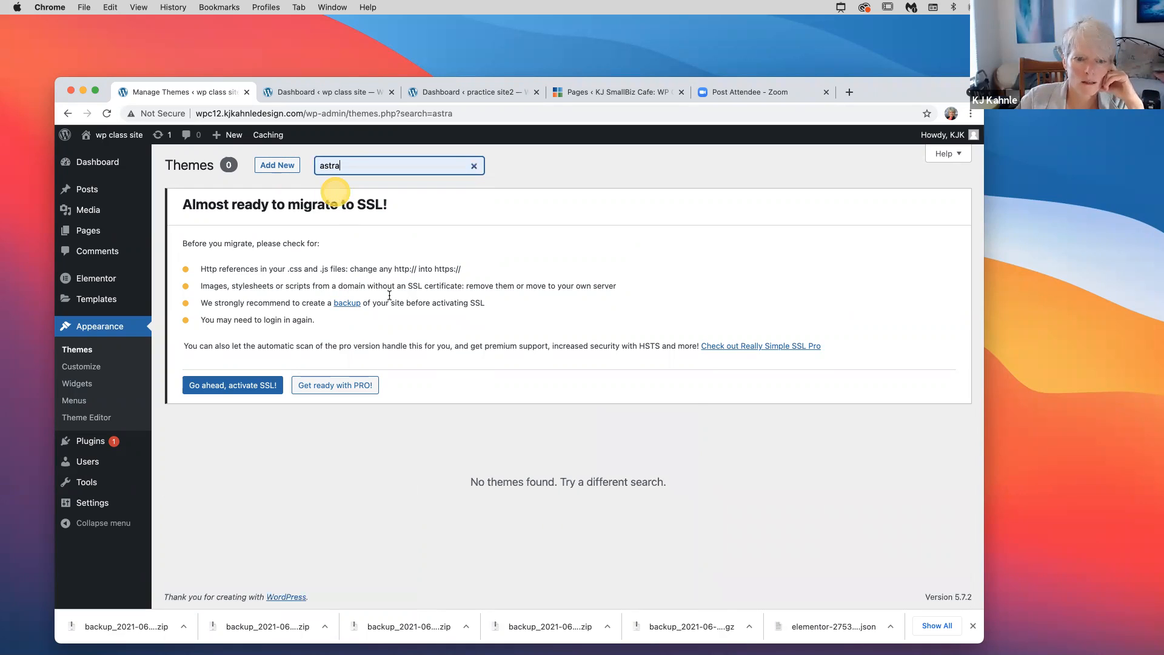
click(393, 301)
click(402, 462)
scroll(351, 351, up, 1)
click(275, 168)
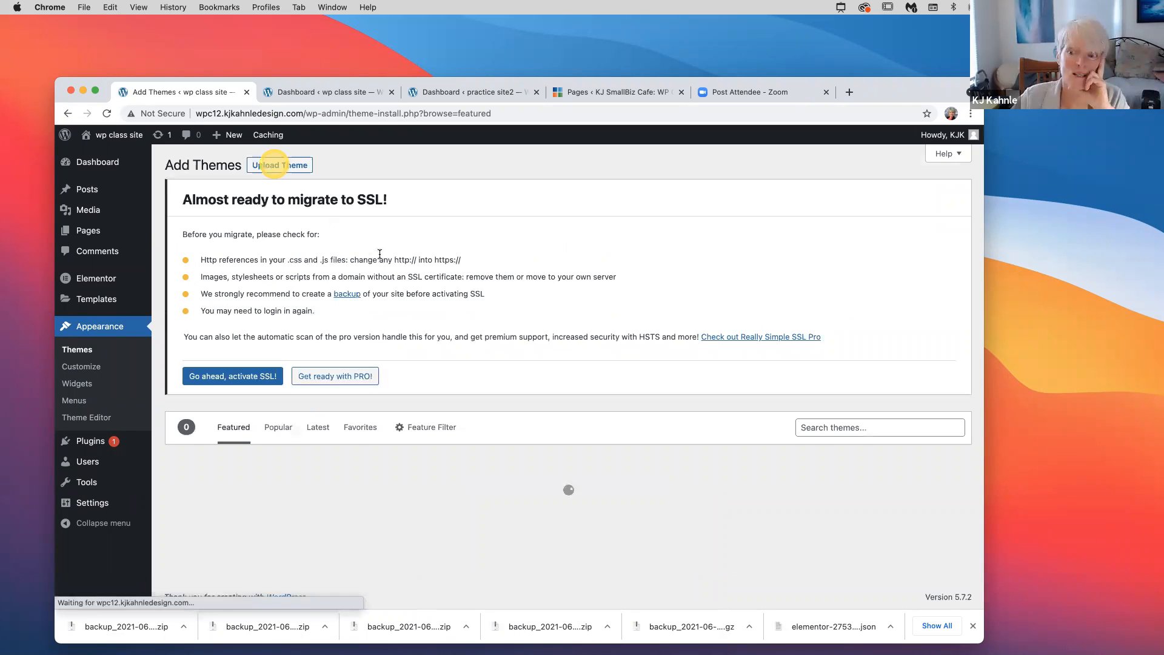
Search the theme directory for 'astra', then install and activate the Astra theme
click(812, 427)
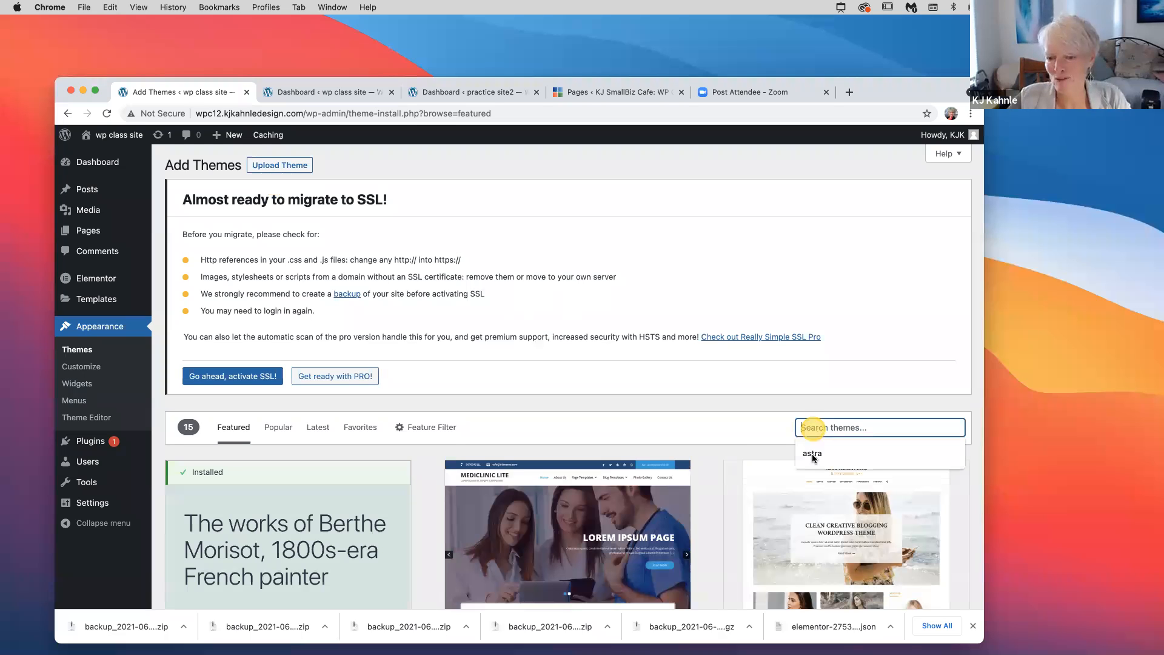
click(813, 454)
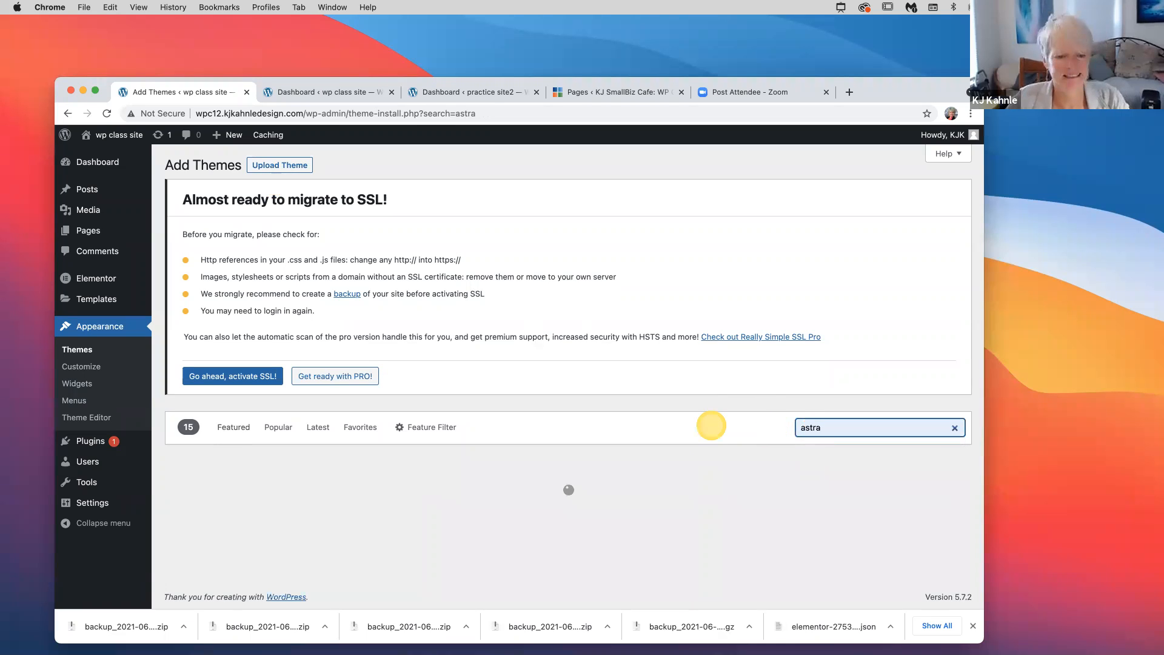
scroll(301, 421, down, 1)
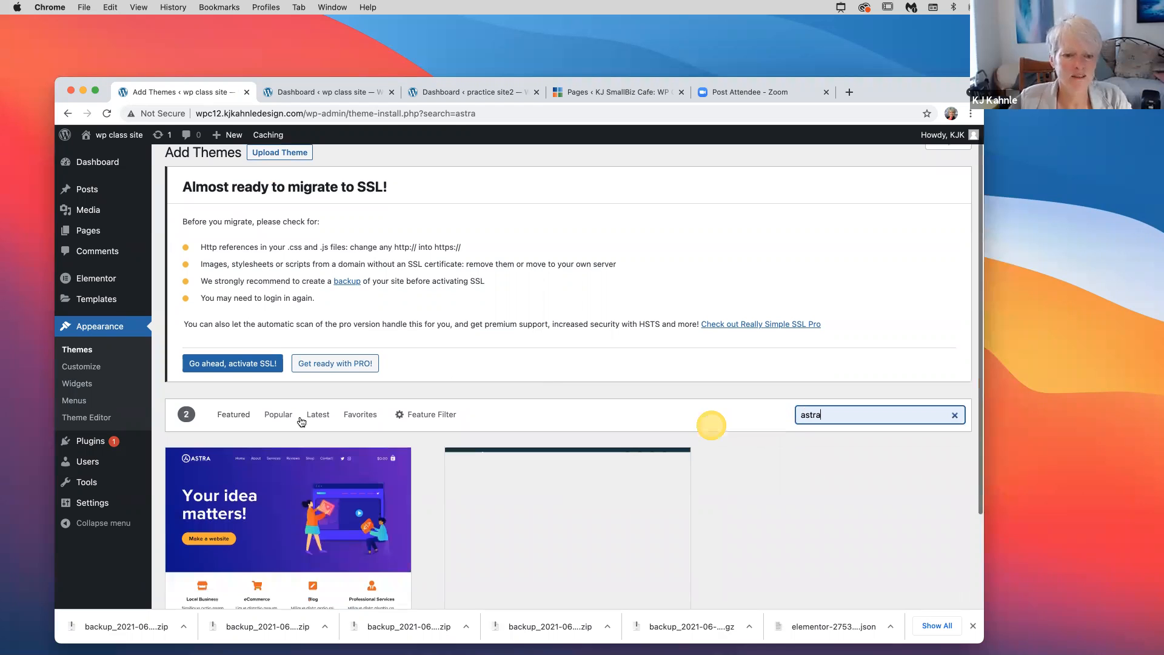
scroll(302, 422, down, 5)
mouse_move(310, 438)
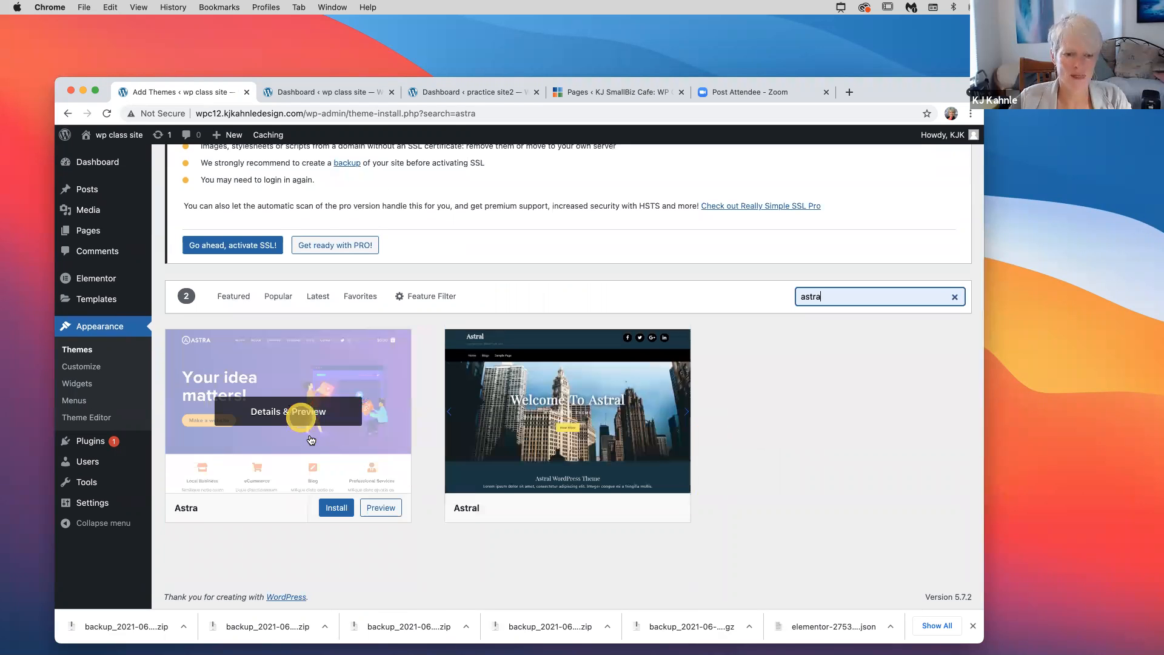
click(338, 508)
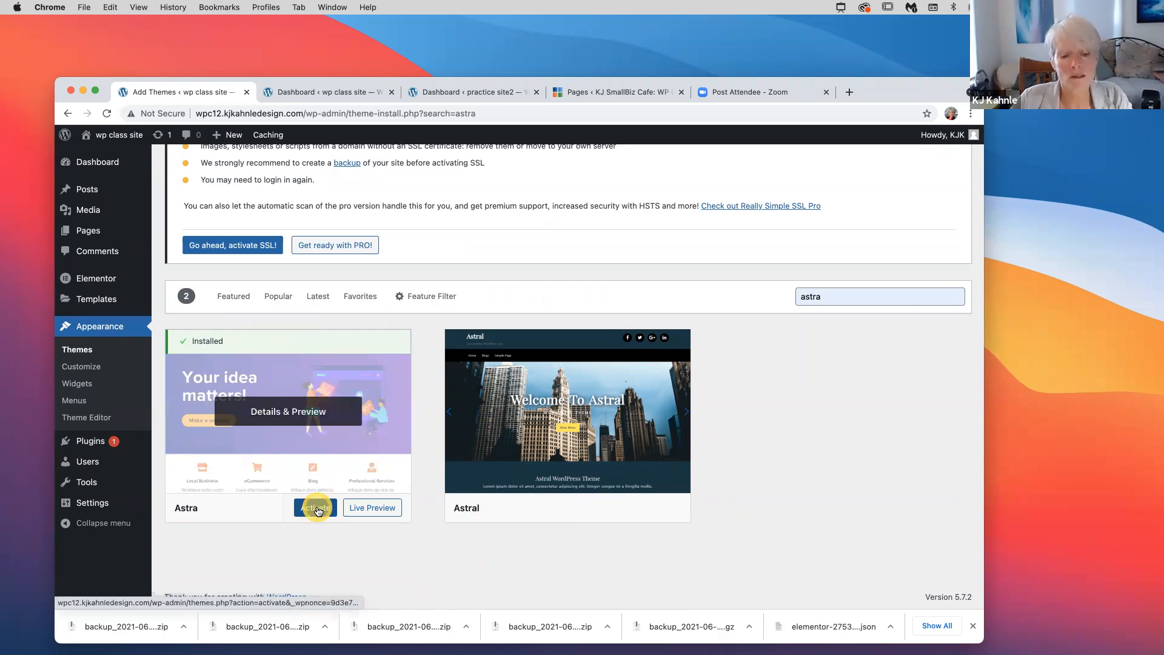
click(316, 510)
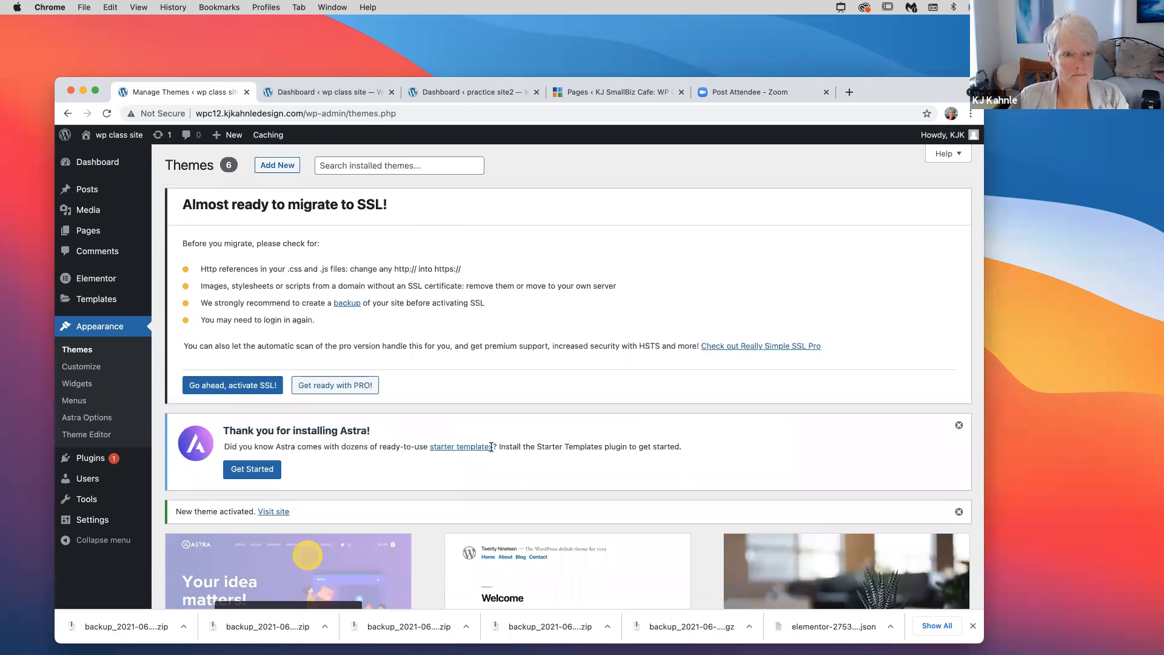
Show the Theme Details for the active Astra 3.4.7 theme
scroll(494, 453, down, 3)
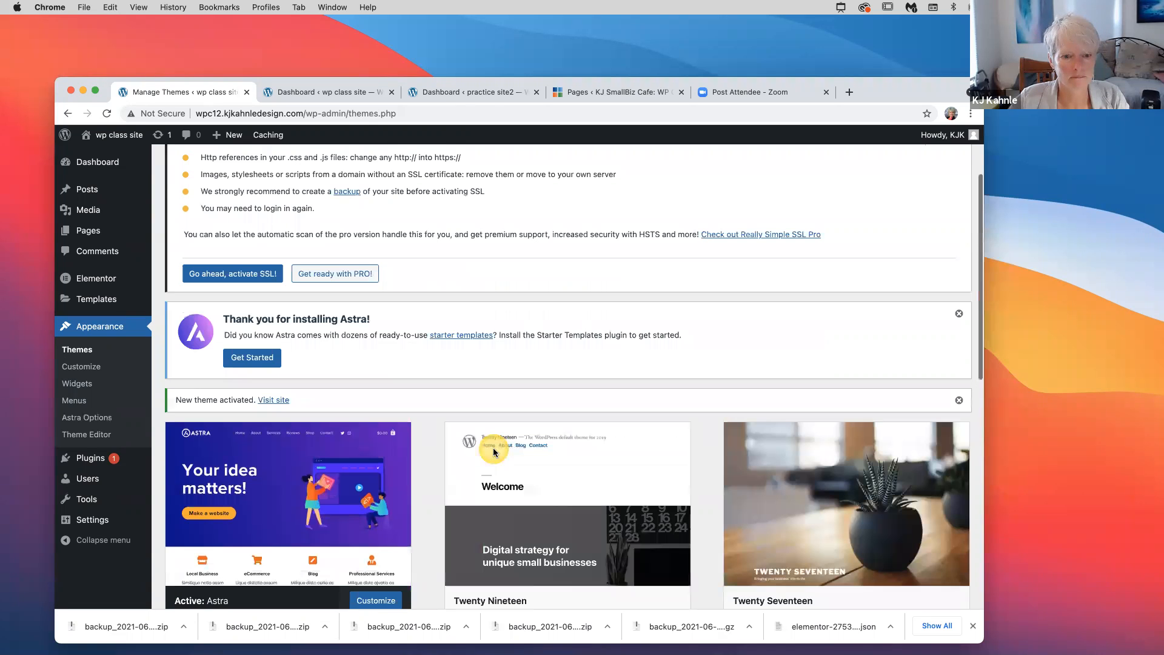
scroll(238, 375, down, 3)
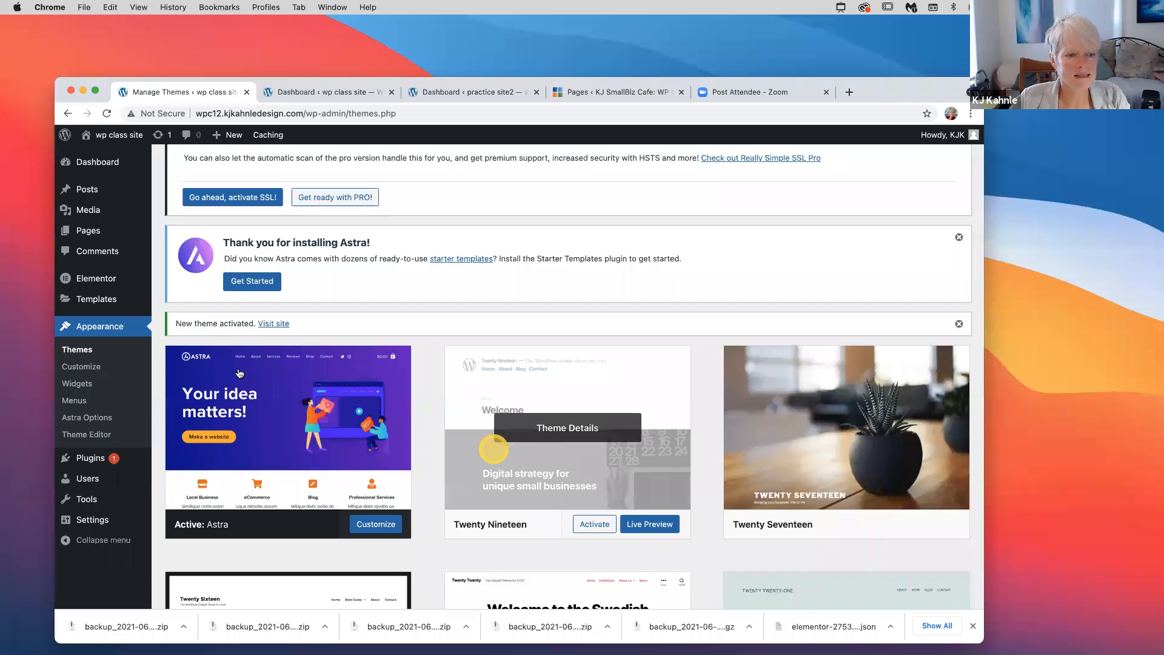
scroll(282, 307, down, 4)
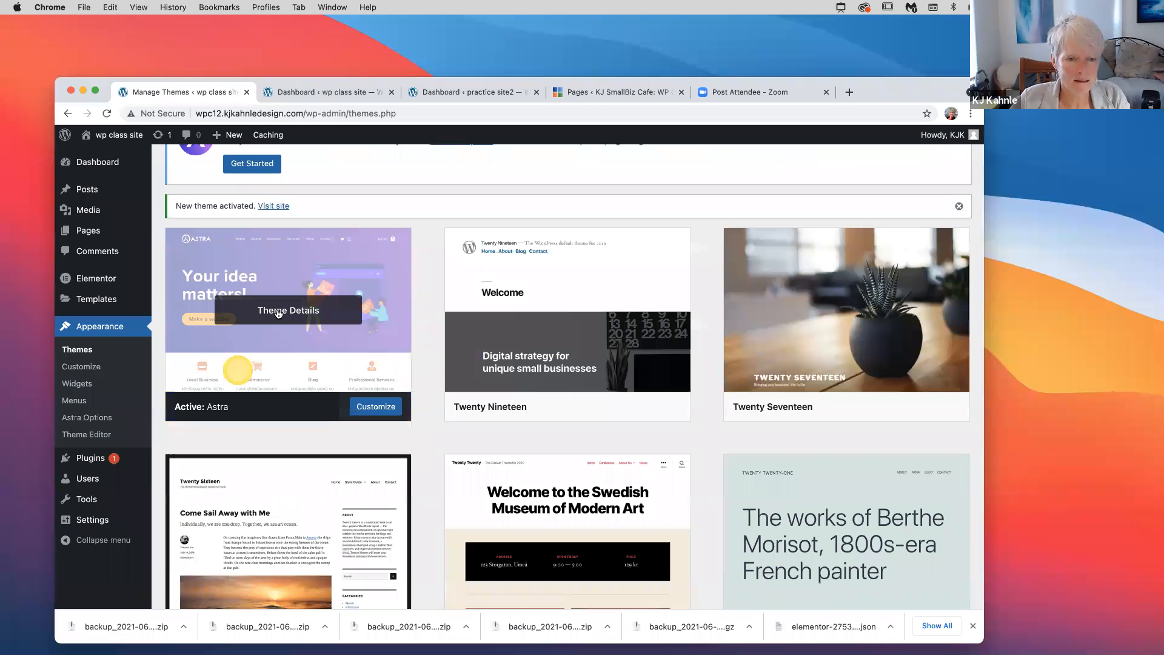
click(279, 312)
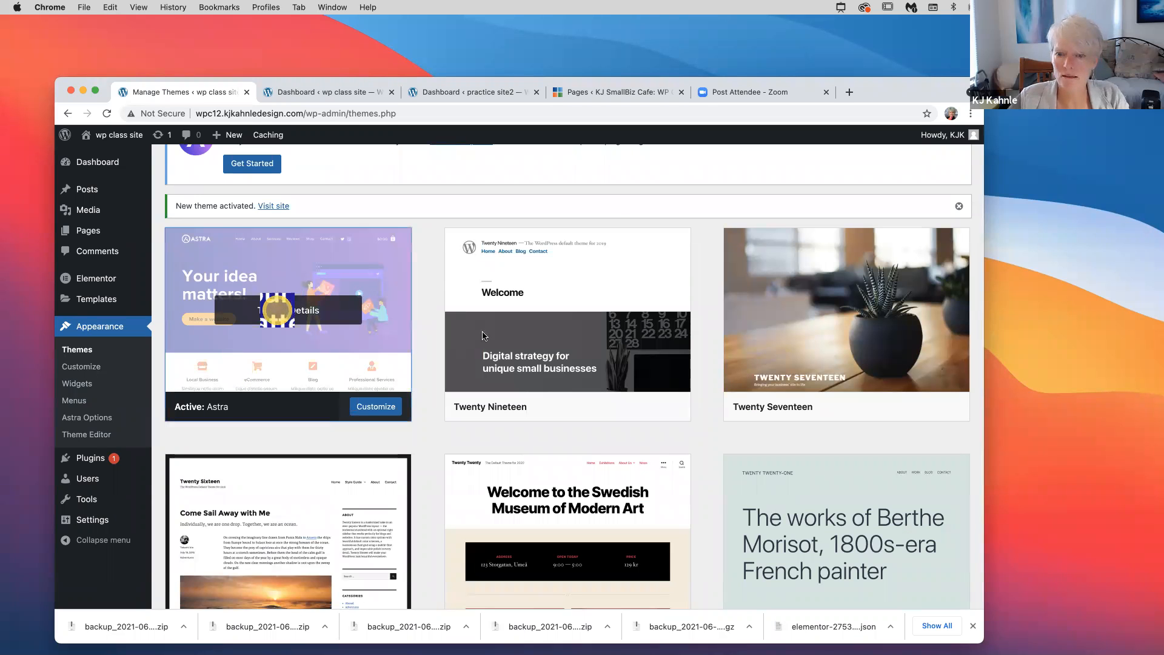
scroll(535, 411, down, 2)
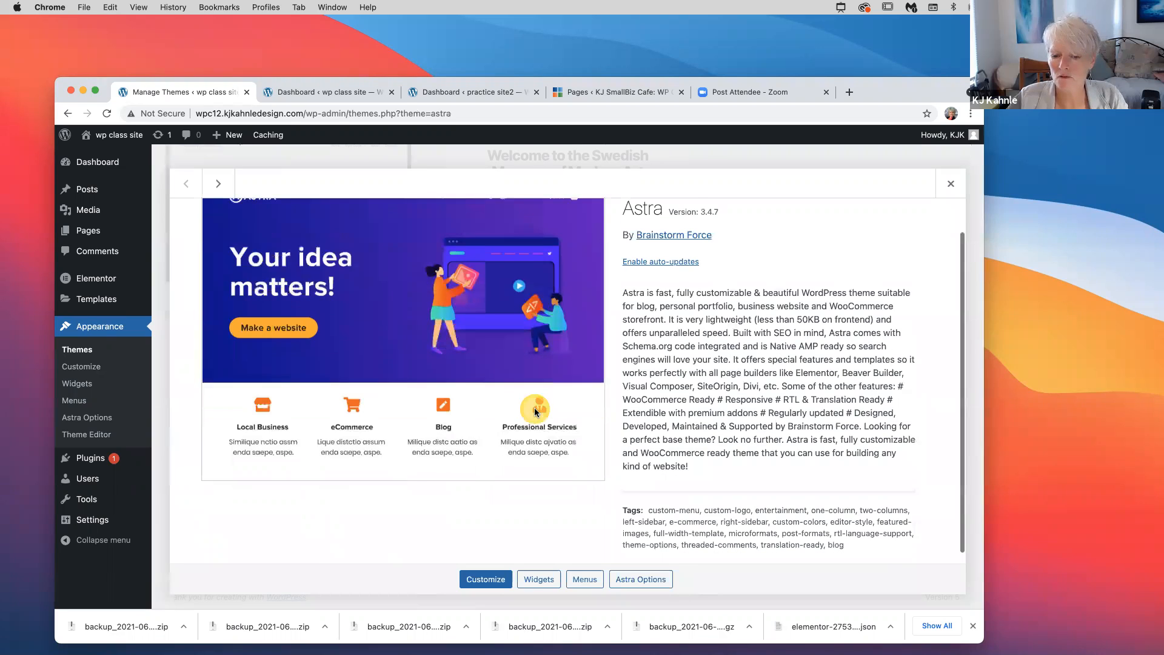
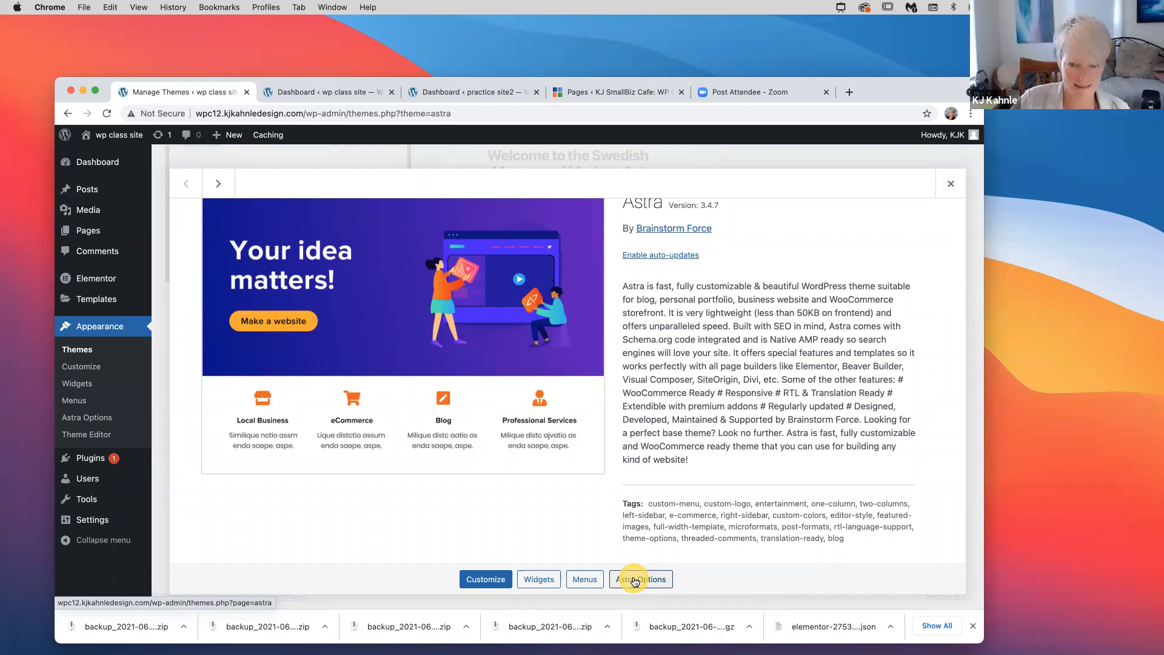
Leave the Astra theme details and open Appearance > Astra Options with its Starter Templates offer
click(634, 580)
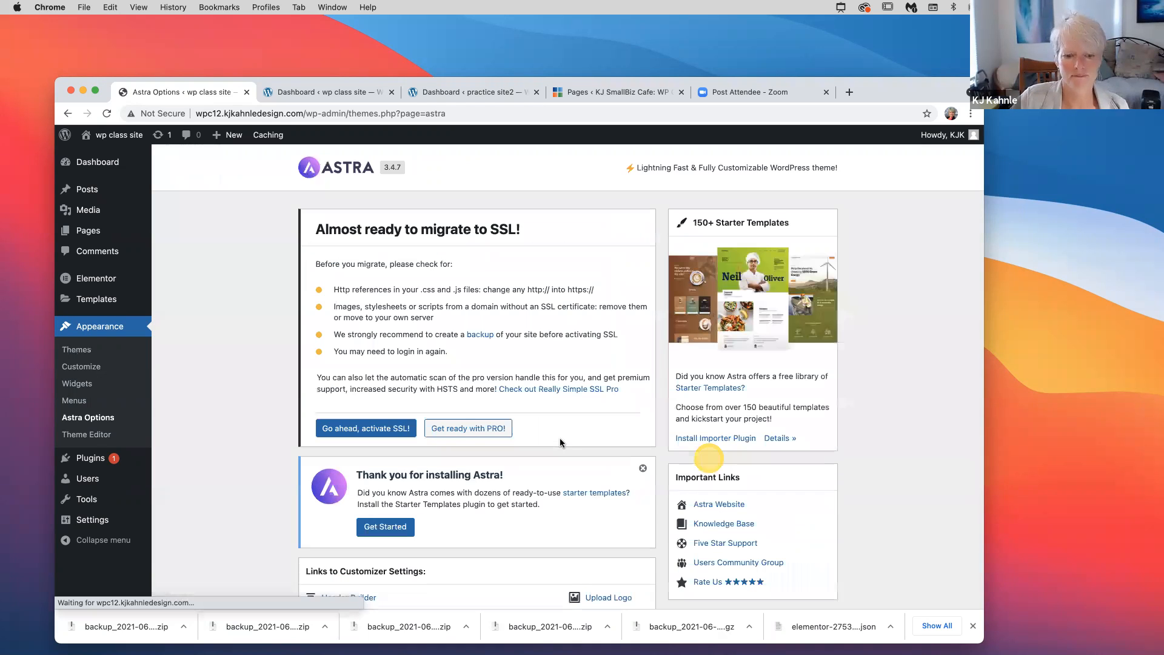
scroll(559, 438, down, 2)
scroll(559, 438, down, 3)
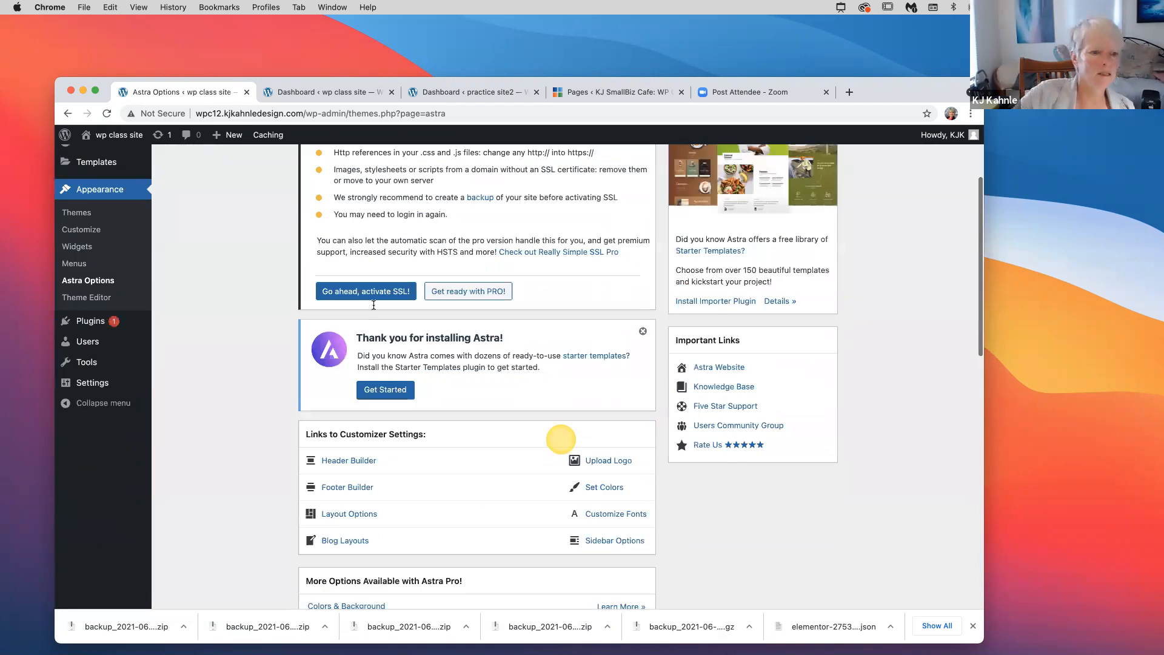
scroll(559, 442, up, 5)
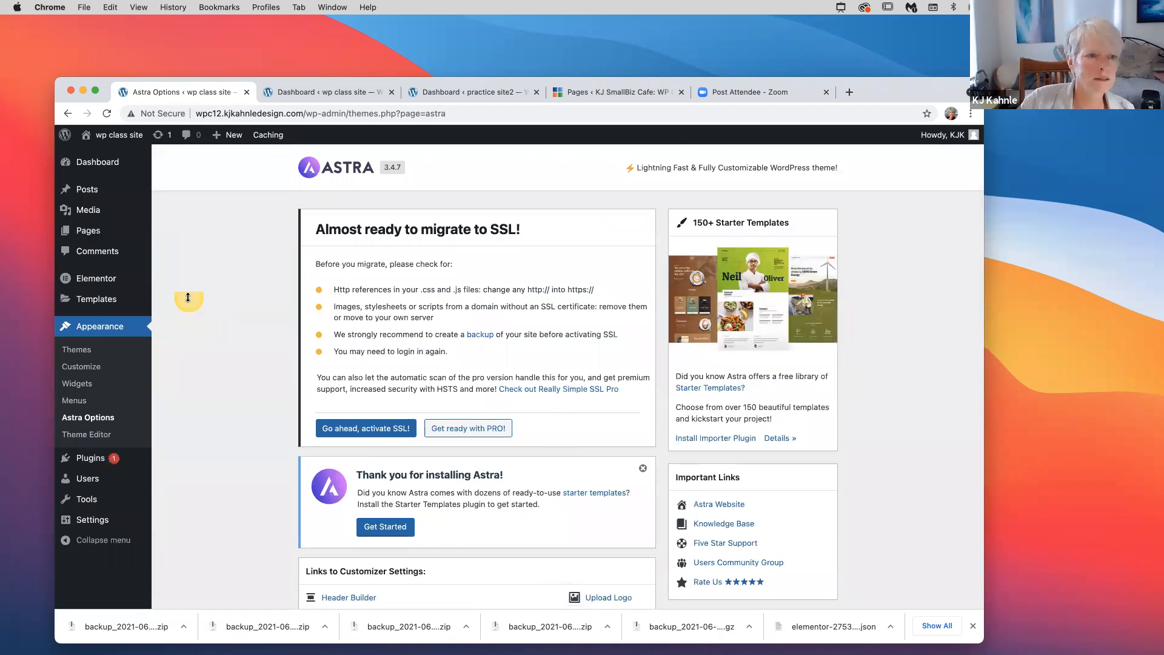
click(66, 114)
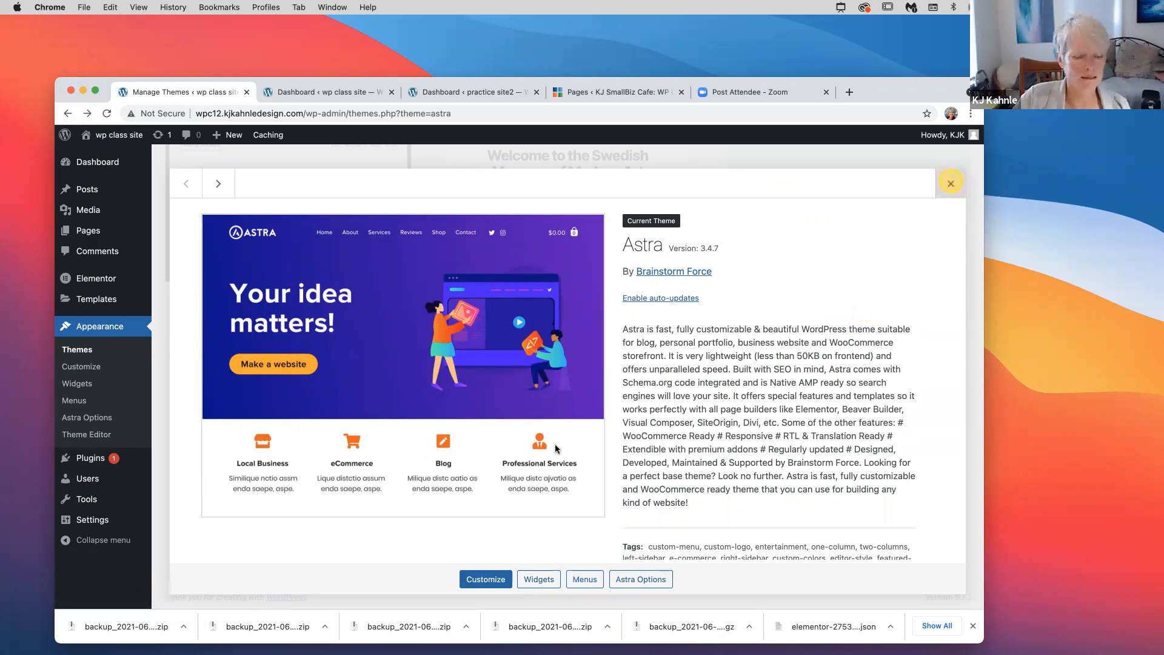
click(93, 338)
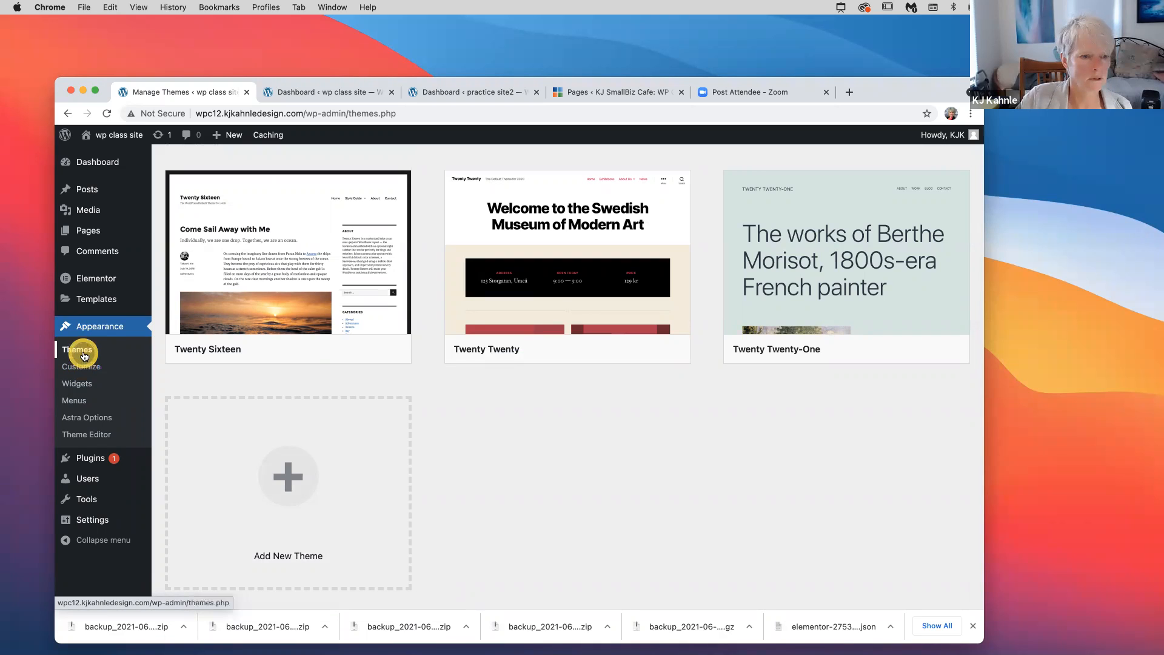
click(106, 421)
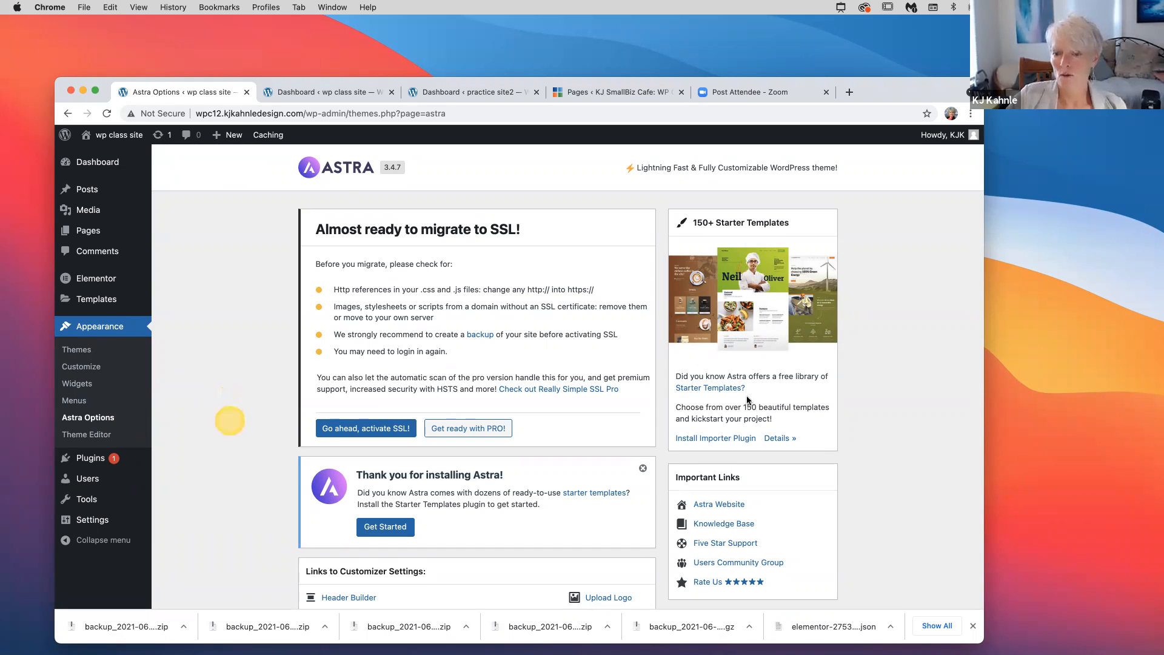
click(767, 390)
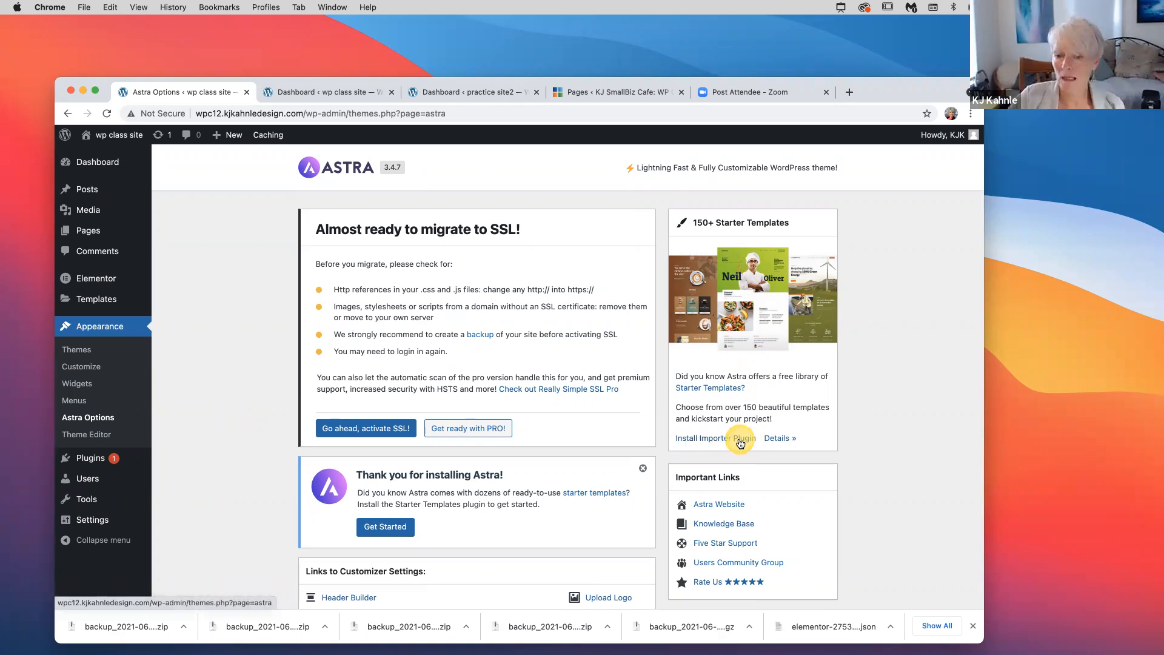
Install the Starter Templates importer, choose Elementor as page builder, and browse the starter sites
click(741, 443)
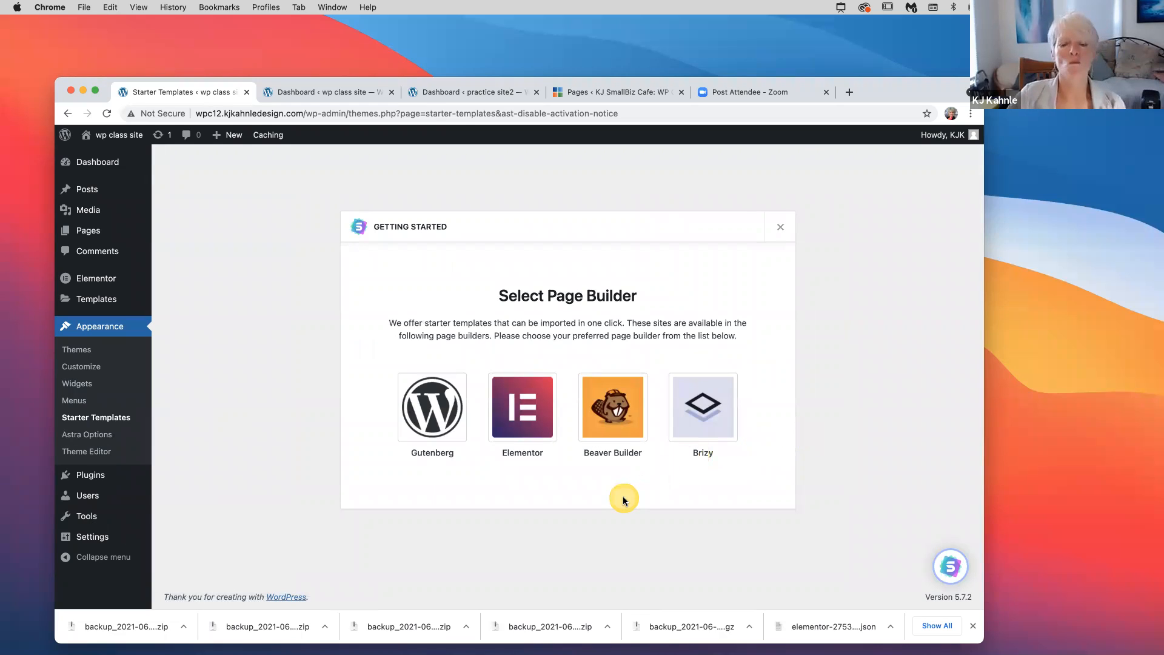
click(523, 413)
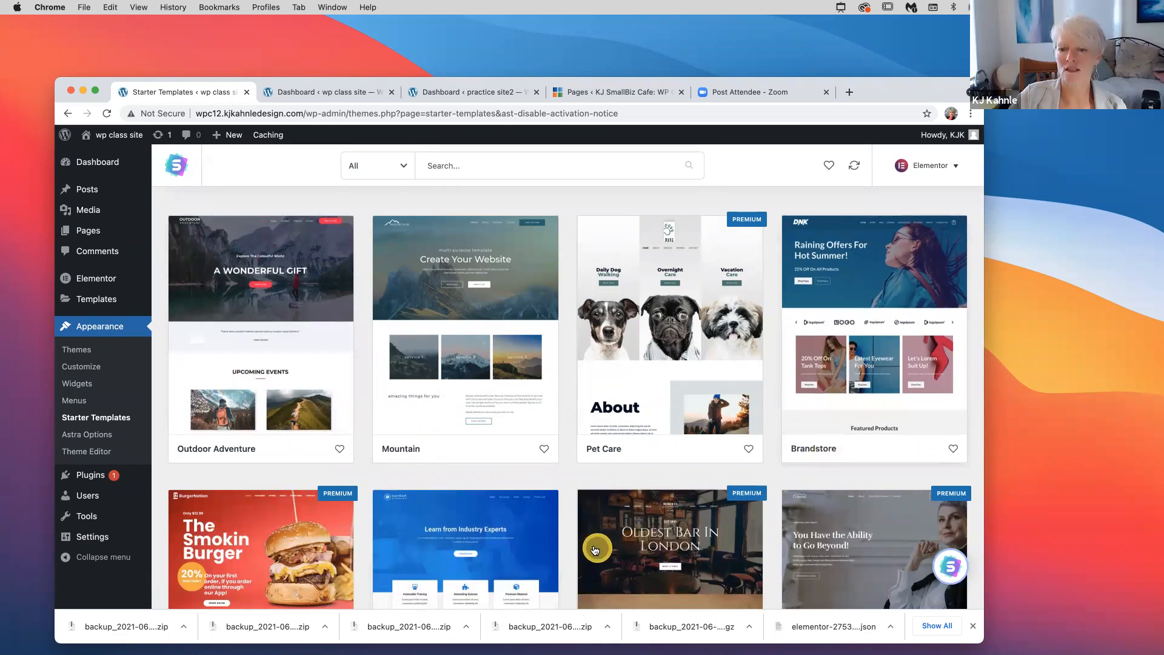
scroll(595, 550, down, 2)
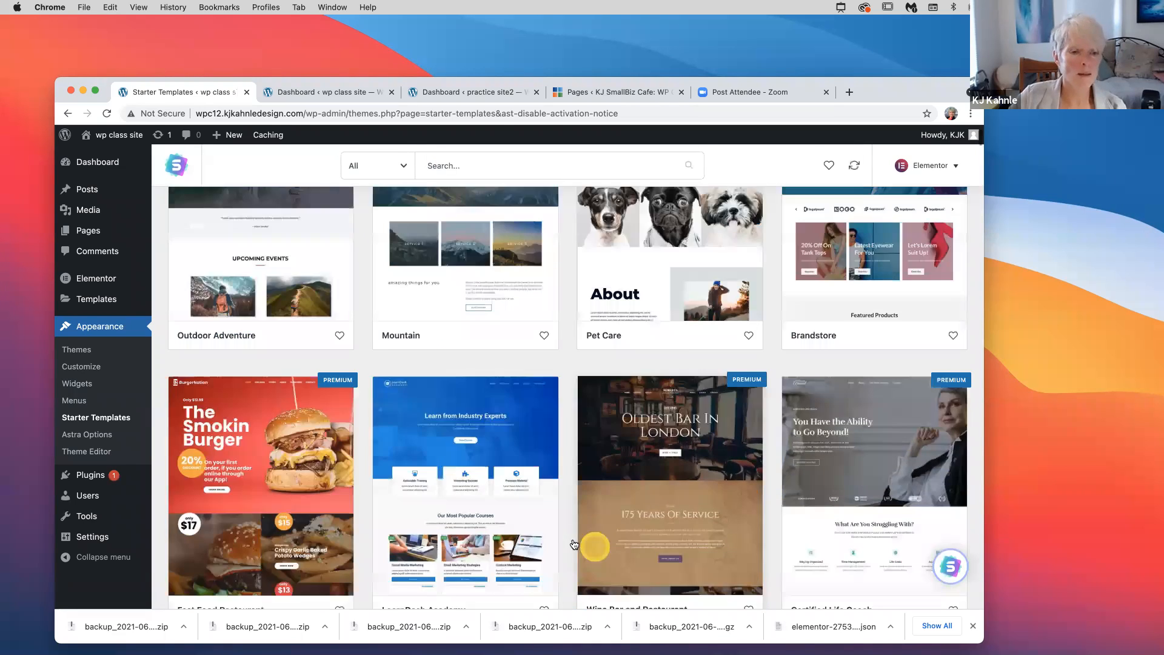
scroll(573, 542, up, 2)
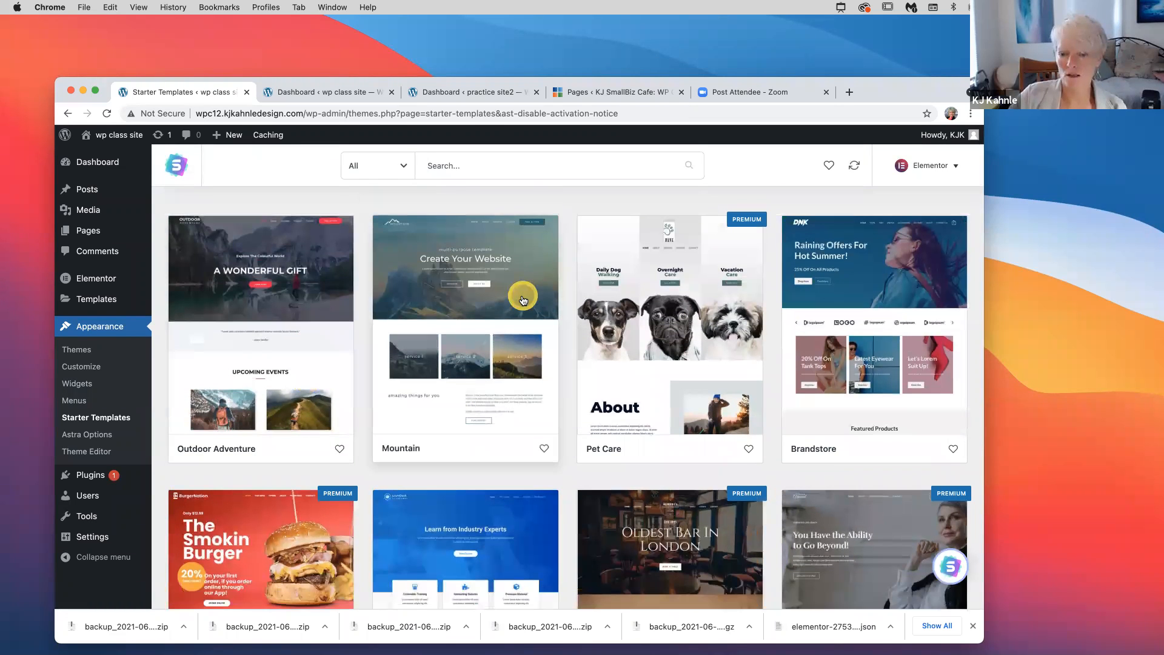
scroll(523, 299, down, 1)
scroll(452, 467, down, 4)
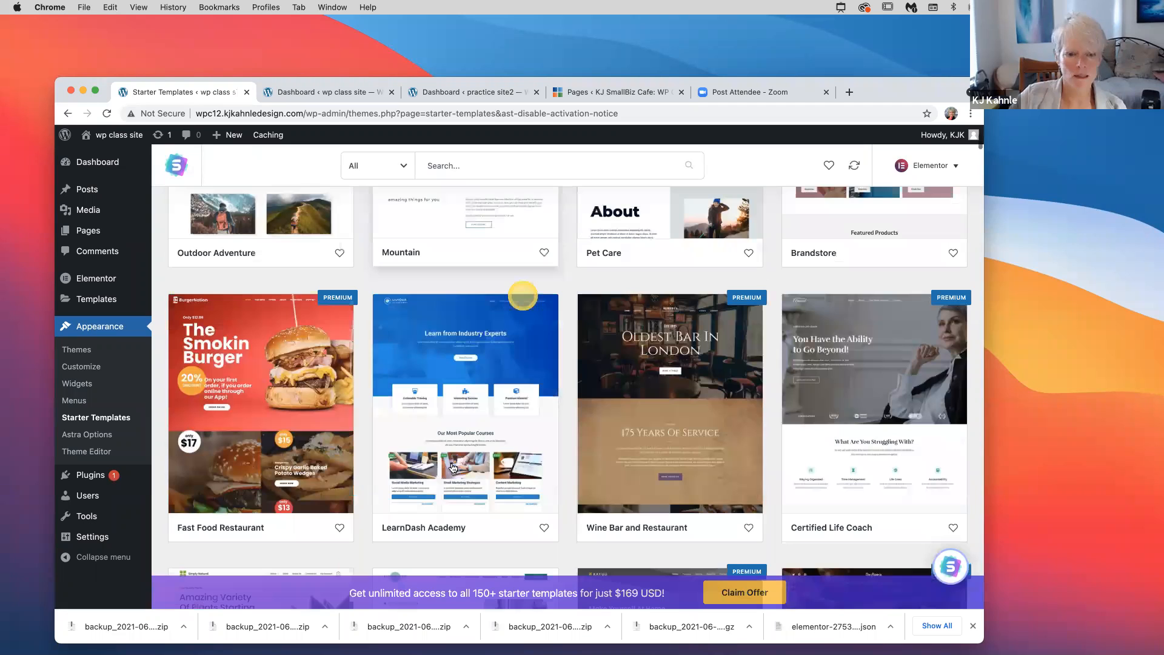
scroll(281, 441, down, 5)
Preview the Simply Natural site's About Us and Contact Us pages, then return to the full grid
click(281, 441)
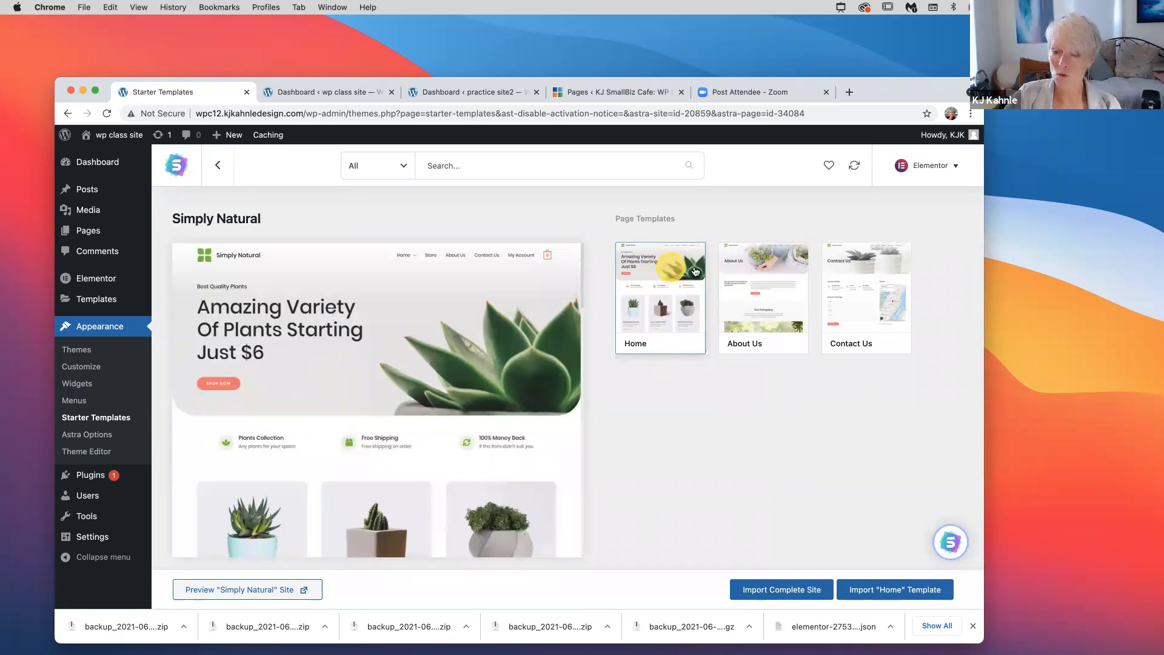
scroll(461, 431, down, 1)
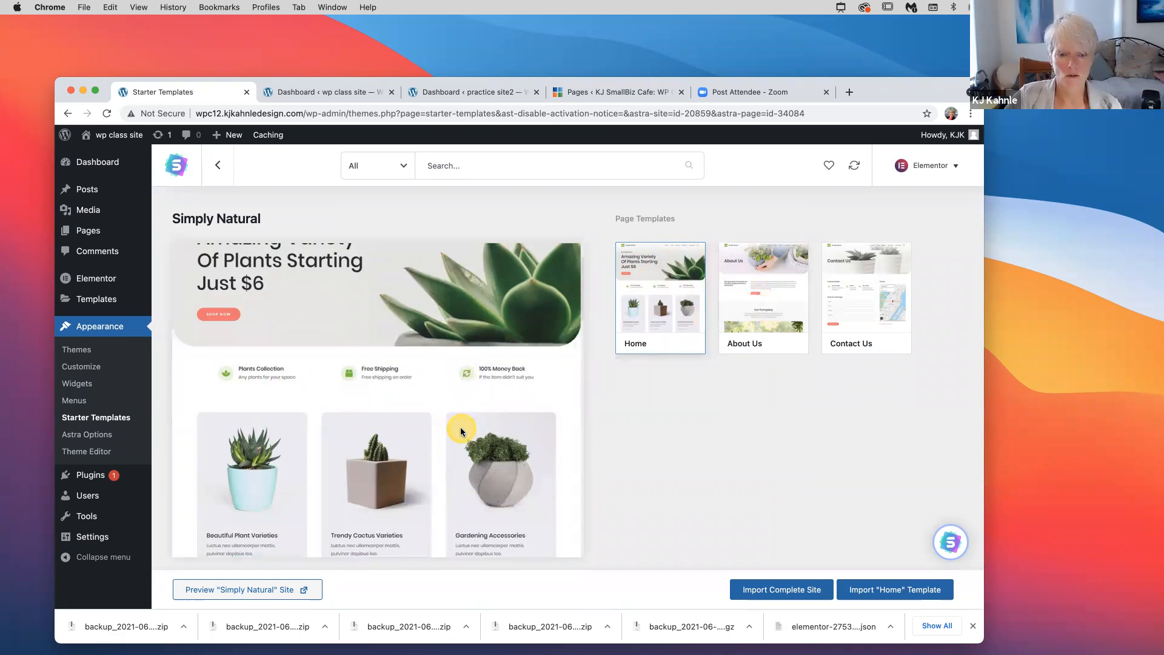
scroll(462, 430, down, 10)
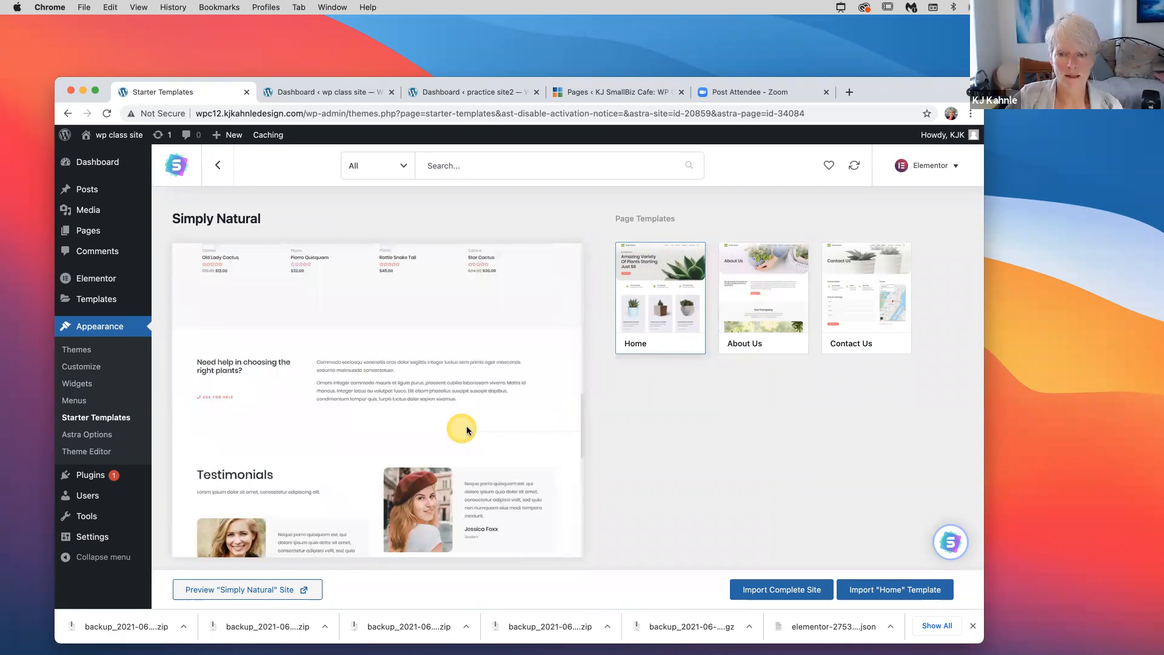
scroll(465, 429, down, 1)
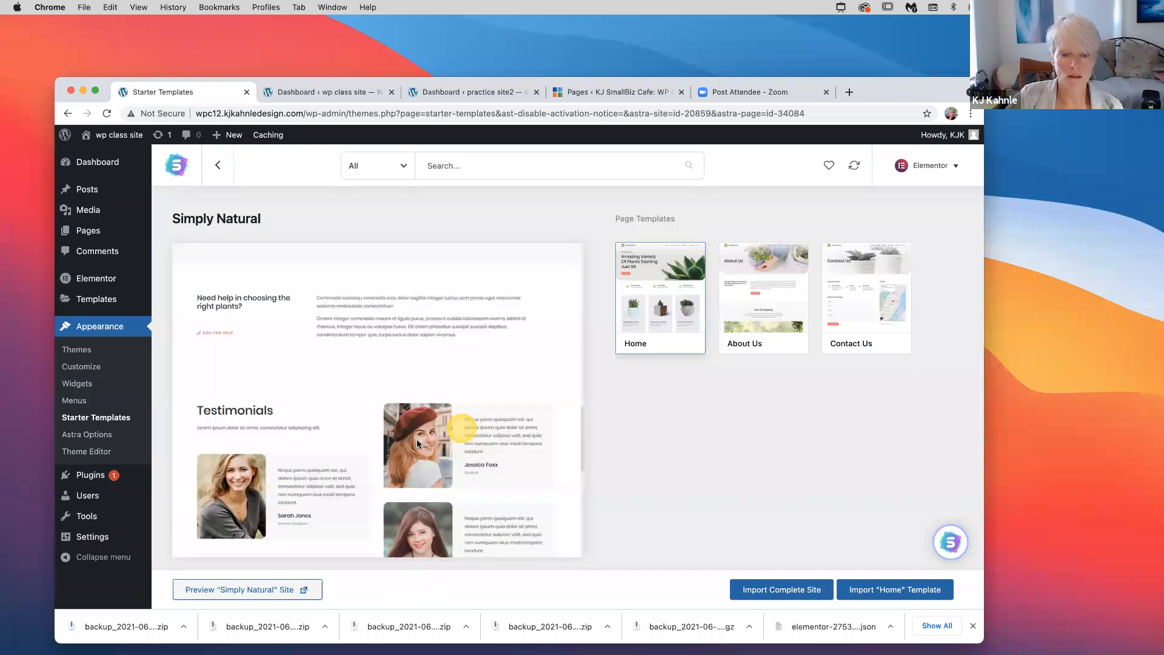
click(764, 298)
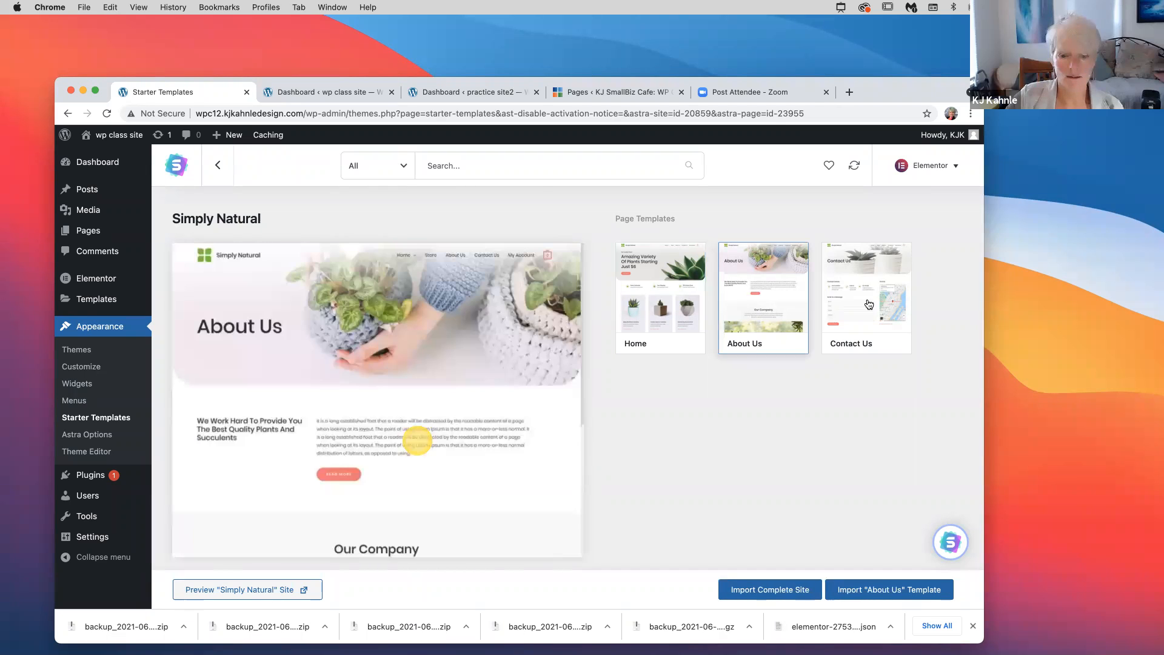
click(866, 297)
scroll(469, 465, down, 4)
scroll(469, 466, up, 4)
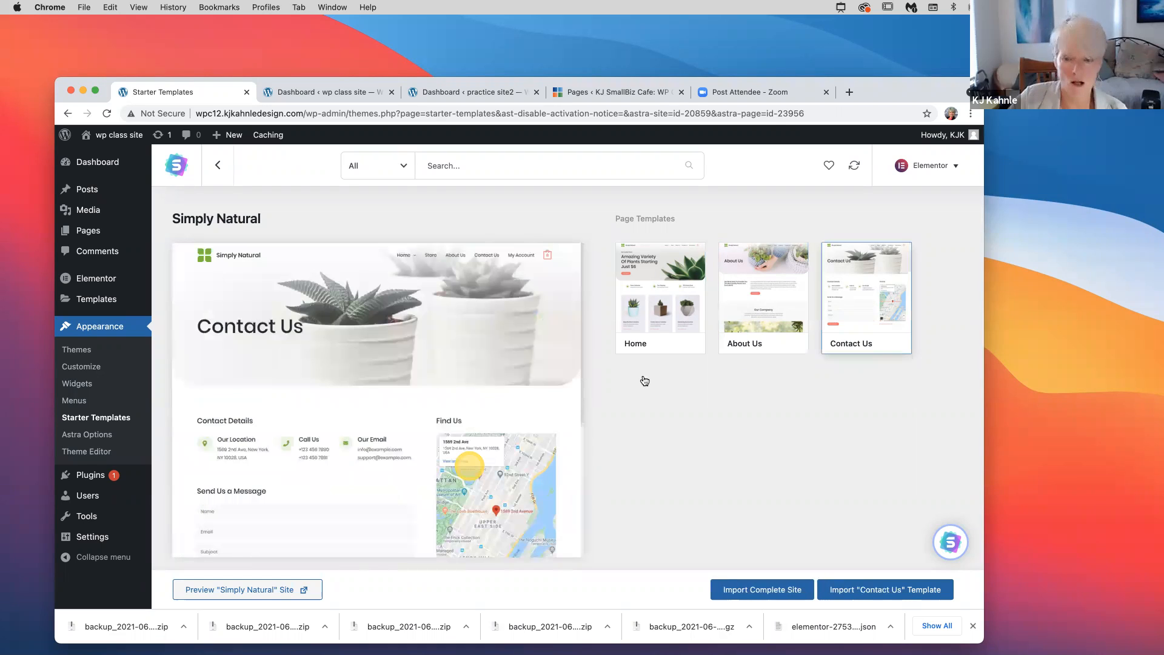
click(219, 165)
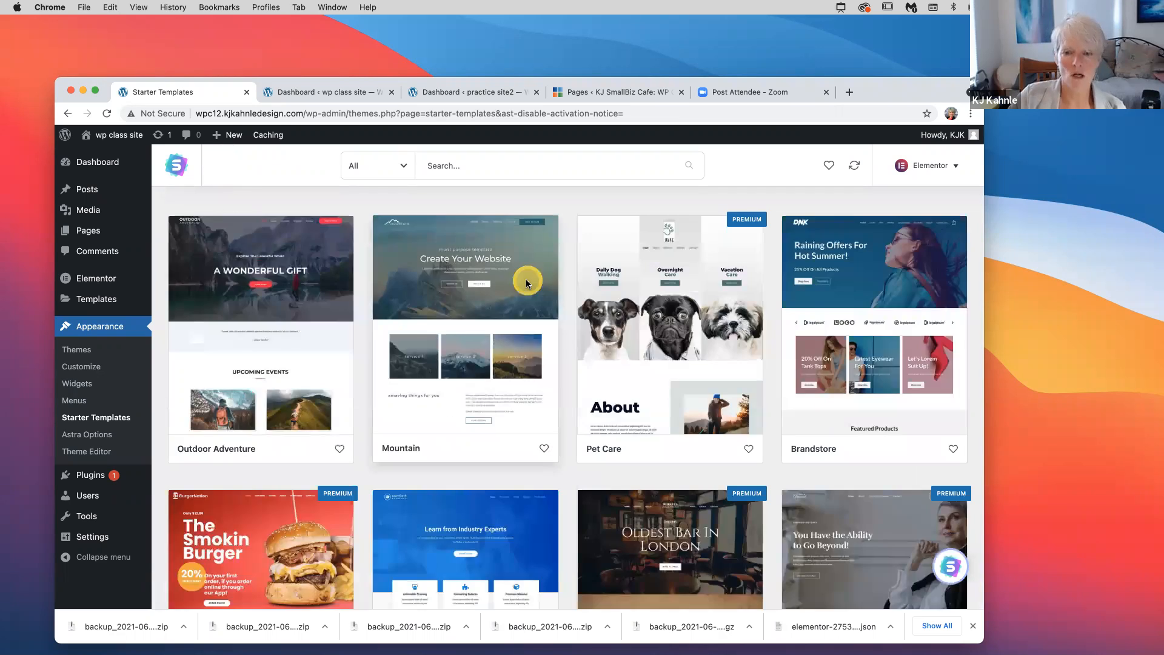
Open the Mountain starter site and start the complete site import
click(526, 279)
click(659, 468)
click(790, 590)
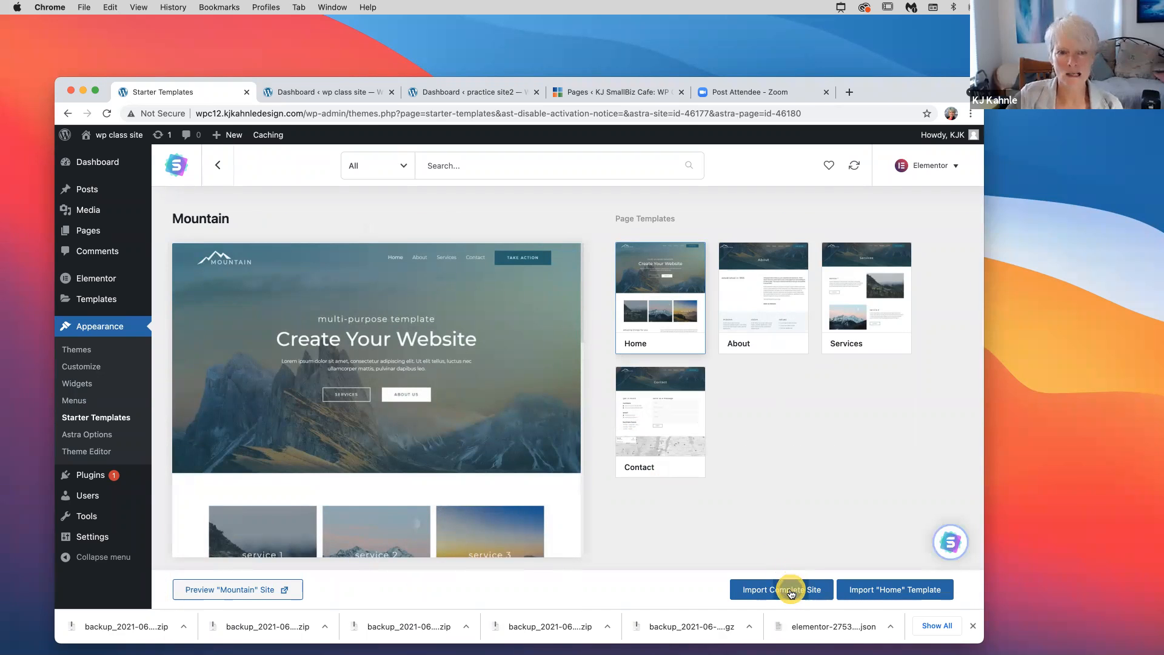
click(790, 591)
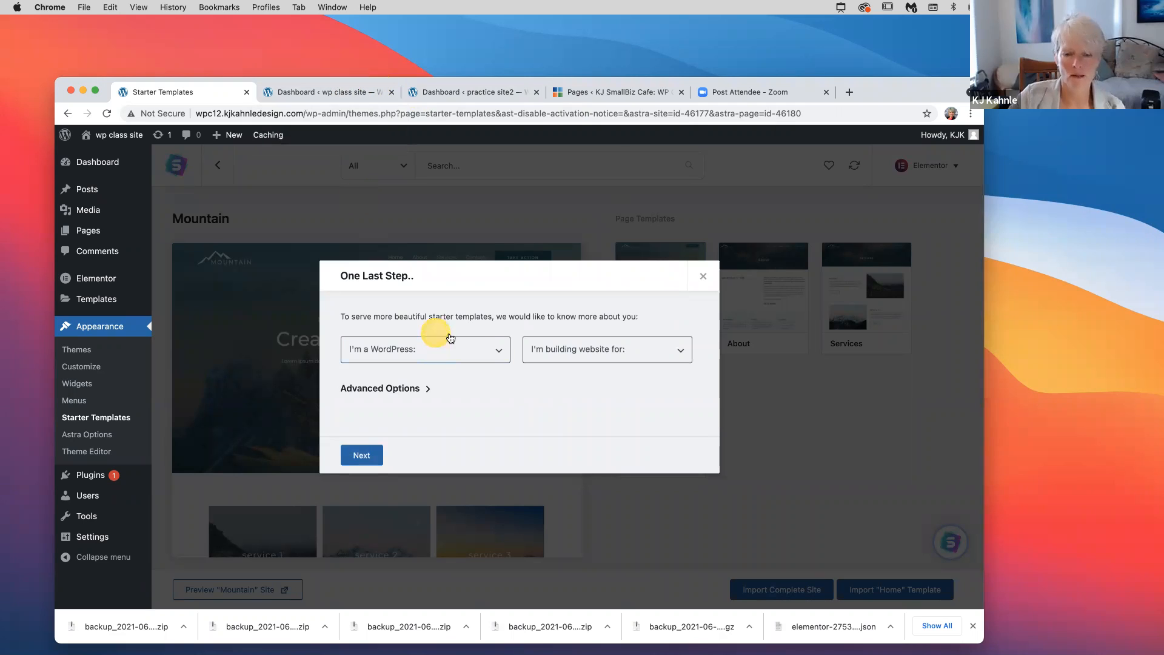
Answer the import questions with Beginner and Myself/My company, then continue
click(496, 351)
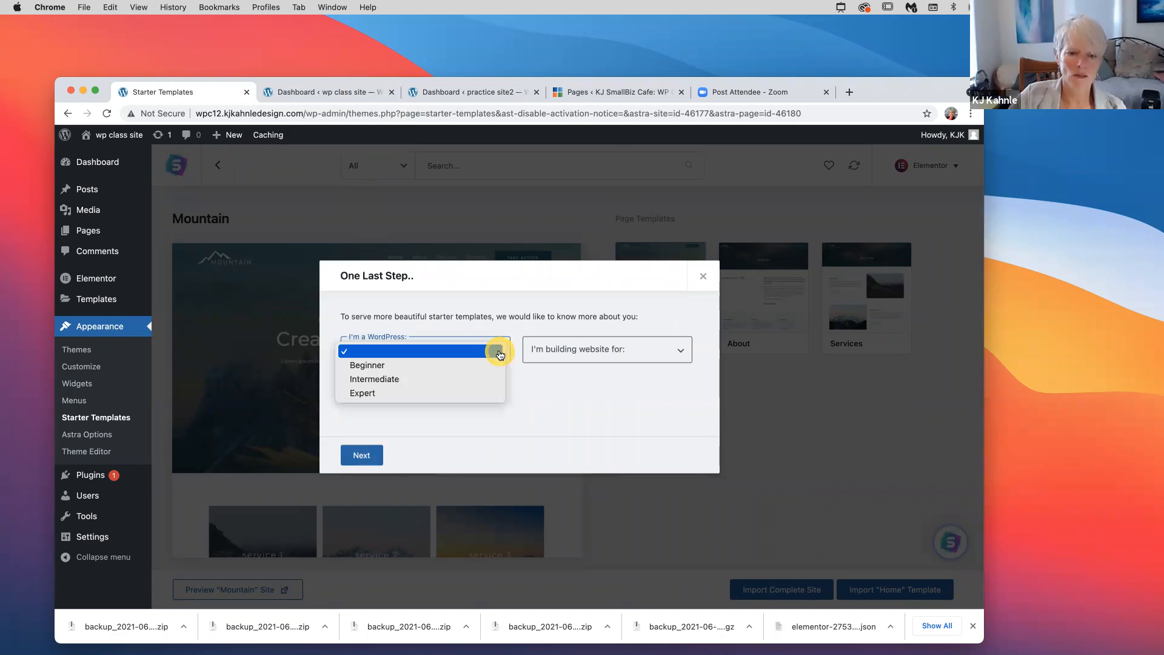
click(450, 365)
click(568, 349)
click(573, 364)
click(360, 456)
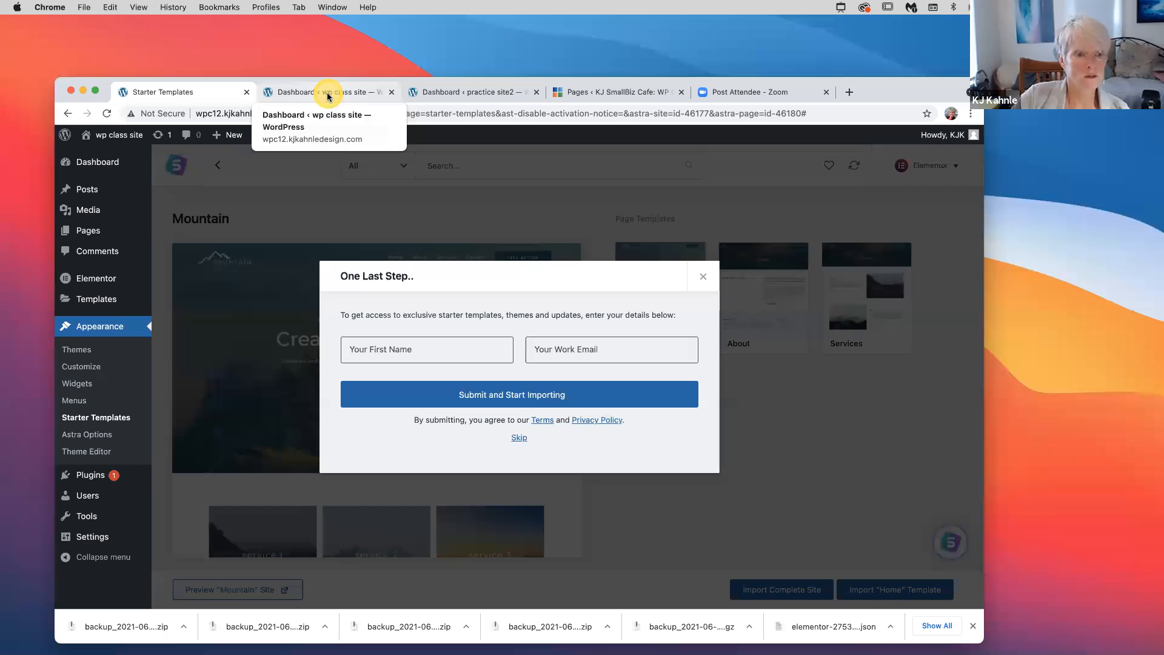
click(328, 97)
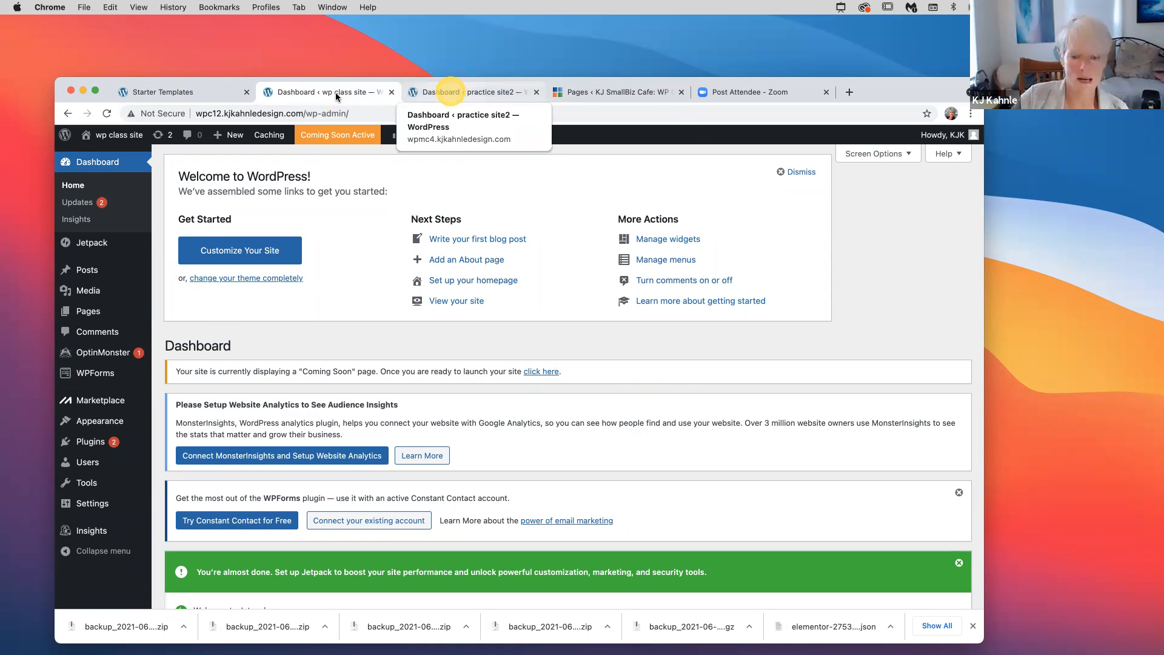
Switch to practice site2 and view its home page built with the Mountain template
click(450, 92)
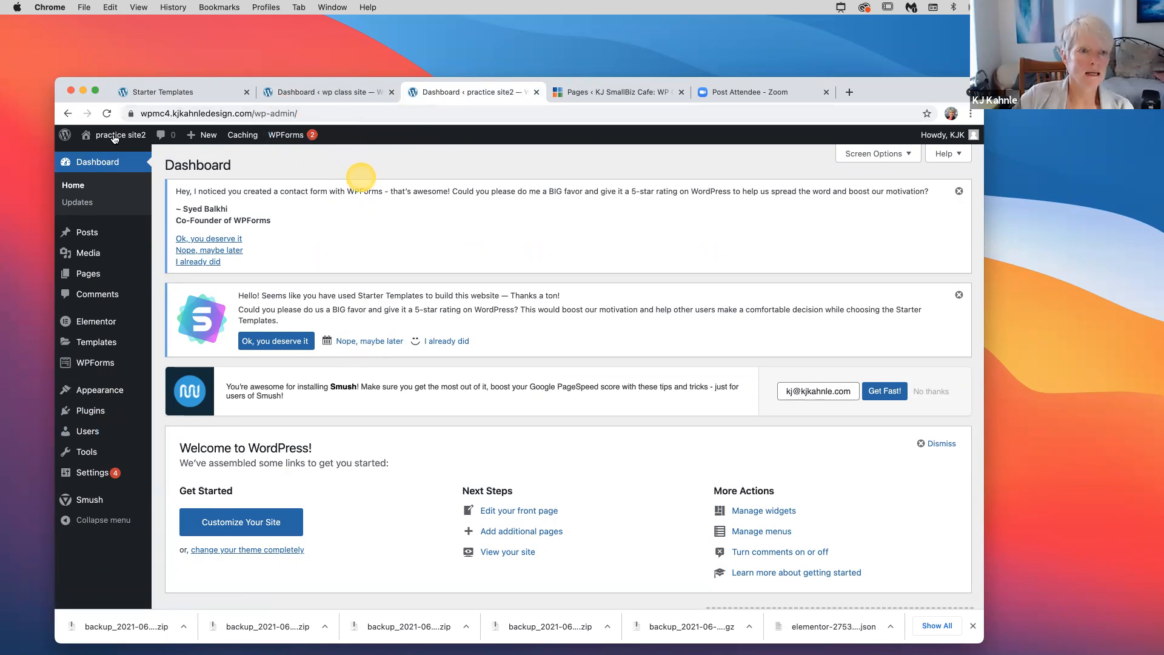
mouse_move(112, 136)
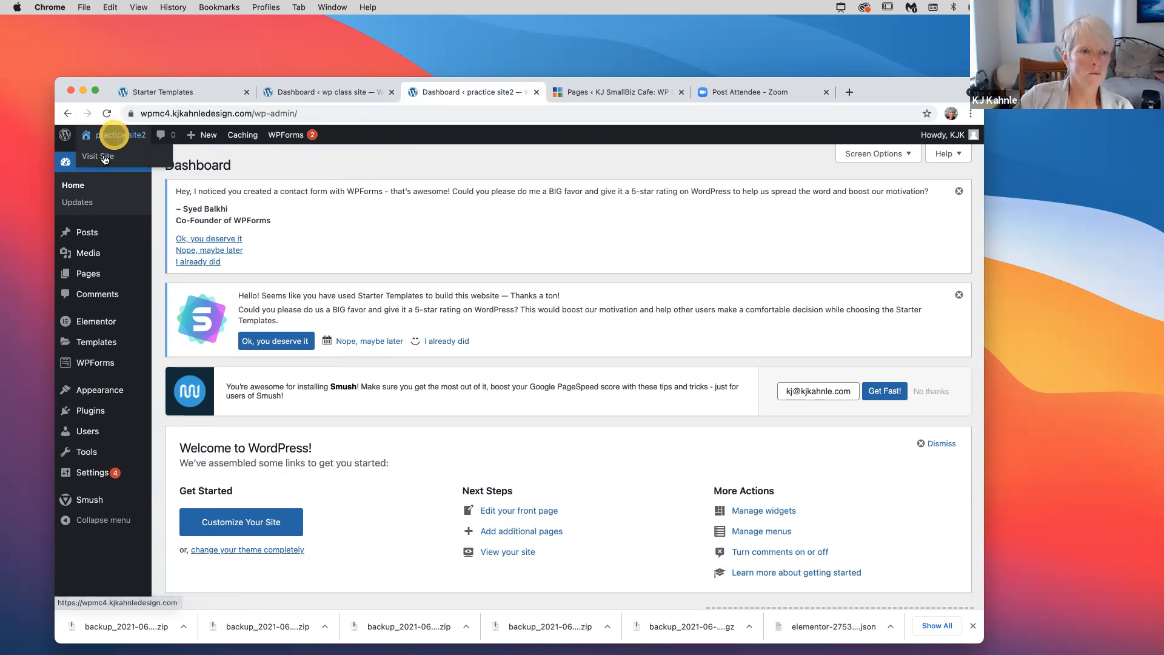
click(588, 93)
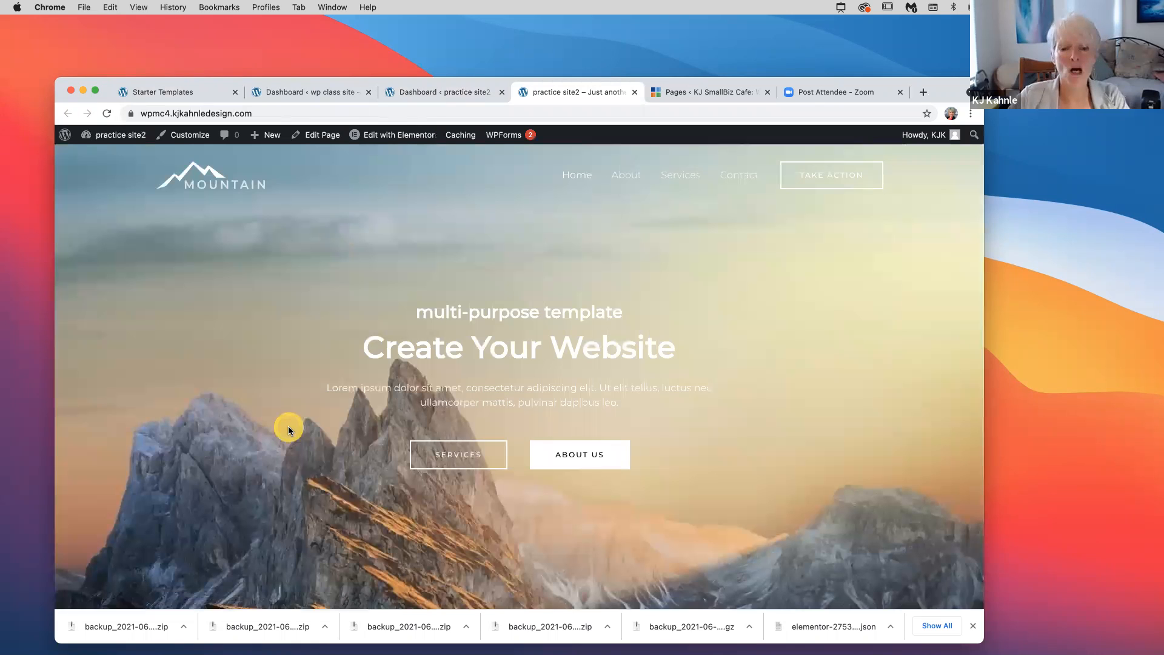
scroll(288, 429, down, 5)
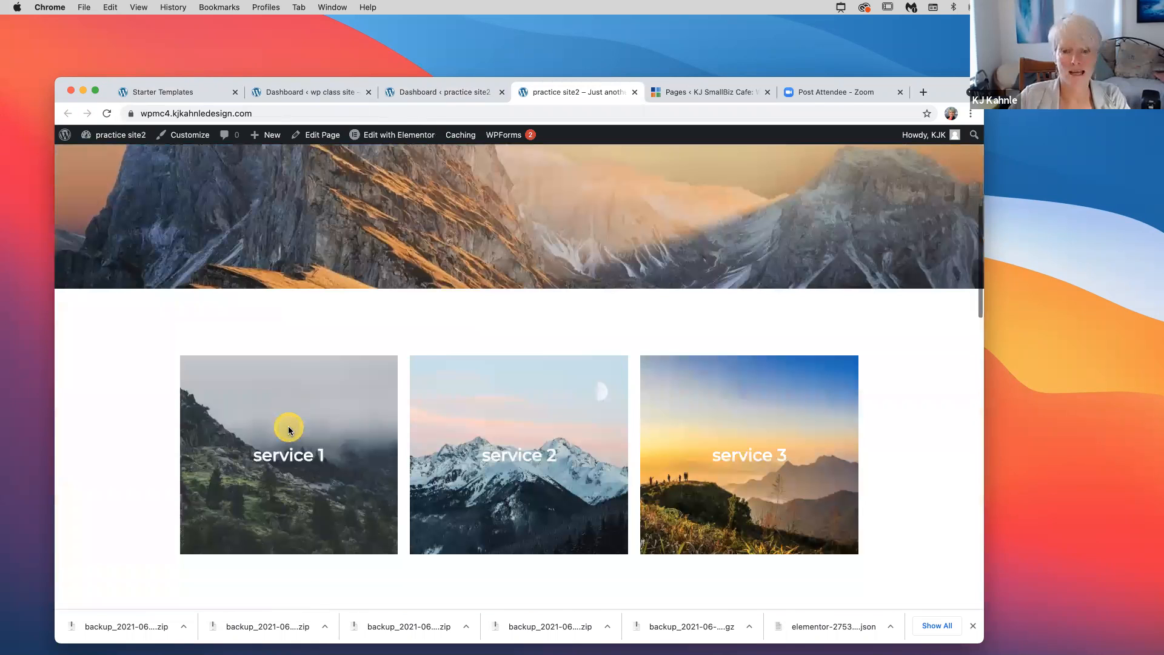
scroll(288, 429, down, 10)
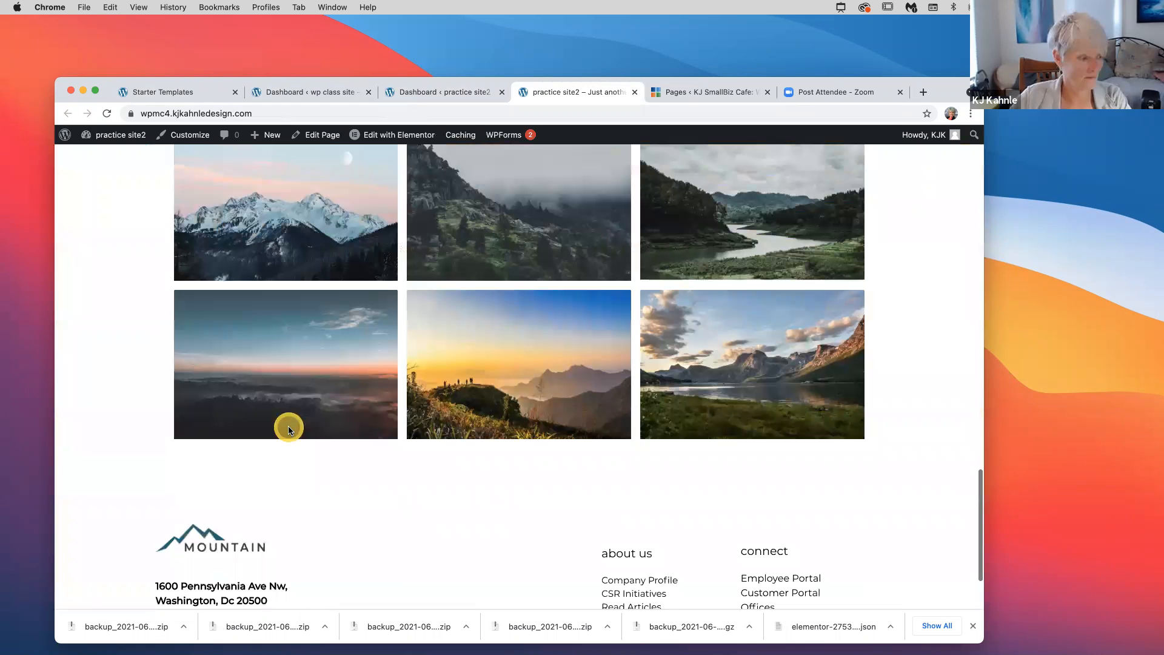
scroll(289, 428, up, 10)
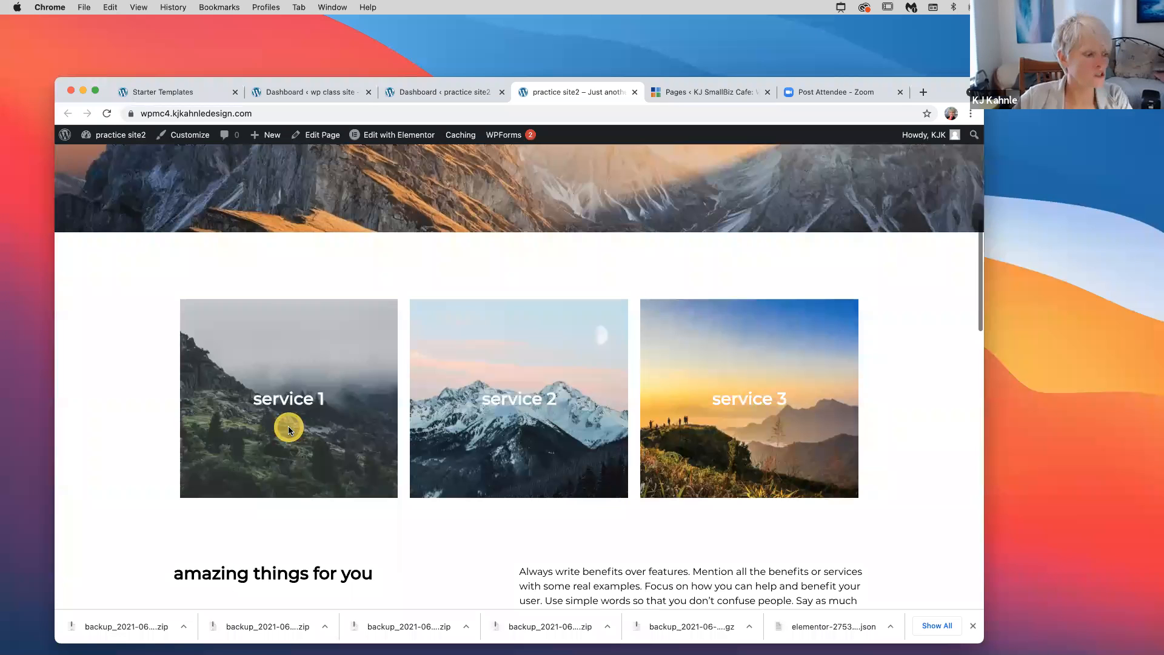
scroll(288, 426, up, 5)
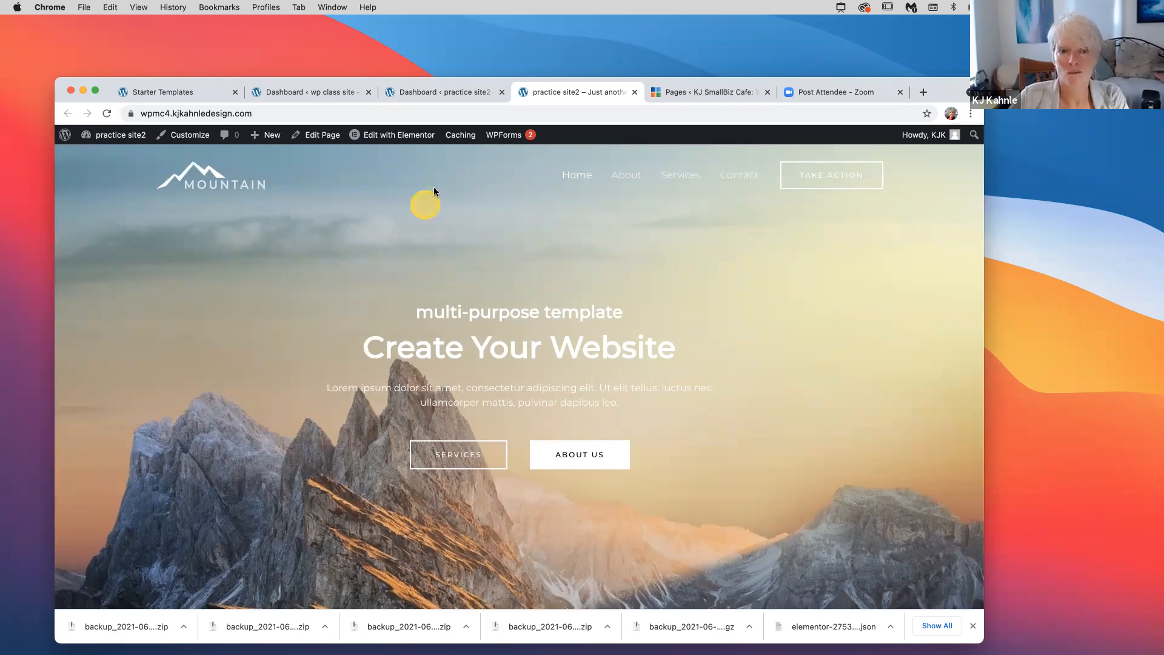
Go to the practice site2 admin Dashboard from the site-name dropdown
mouse_move(118, 141)
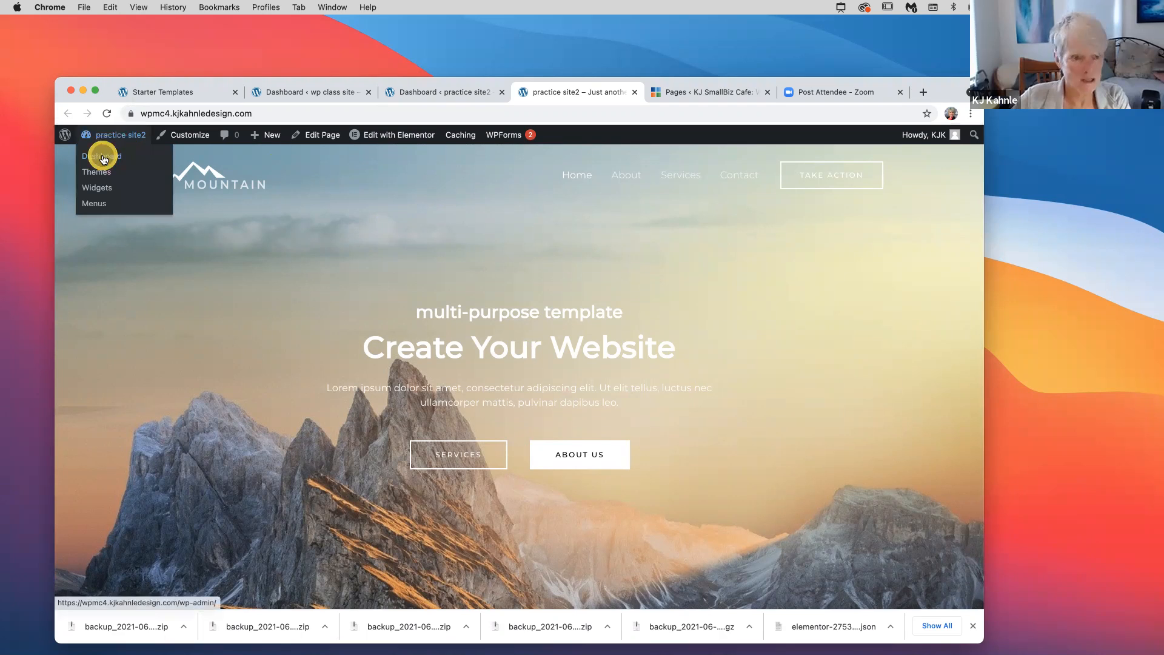
click(103, 158)
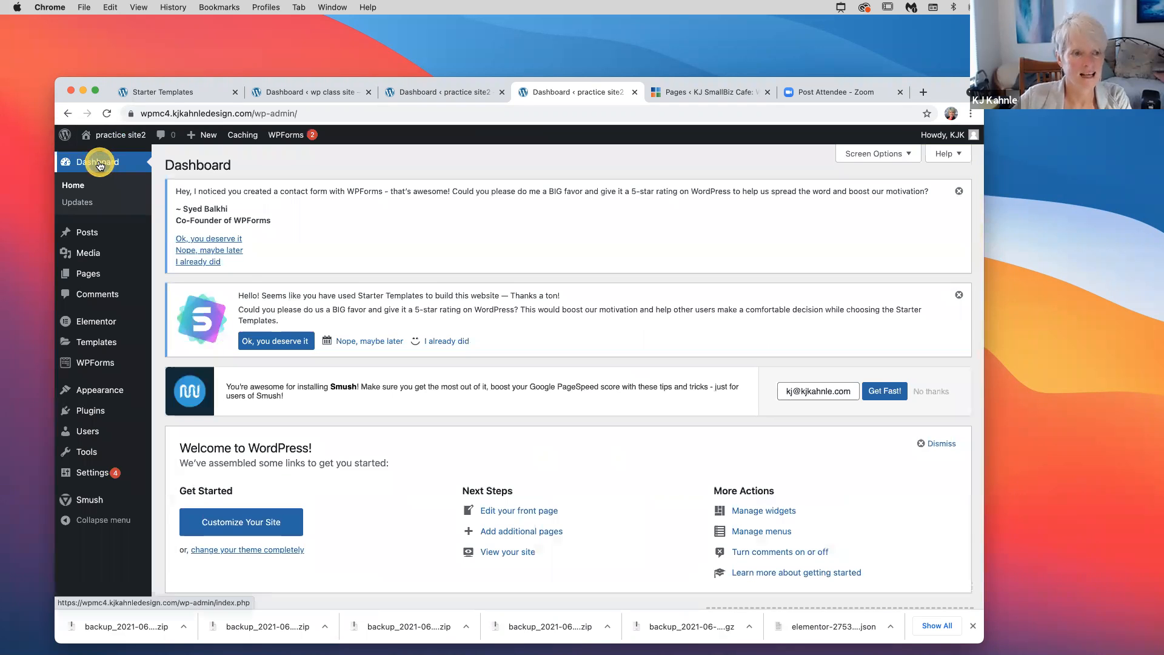
mouse_move(86, 278)
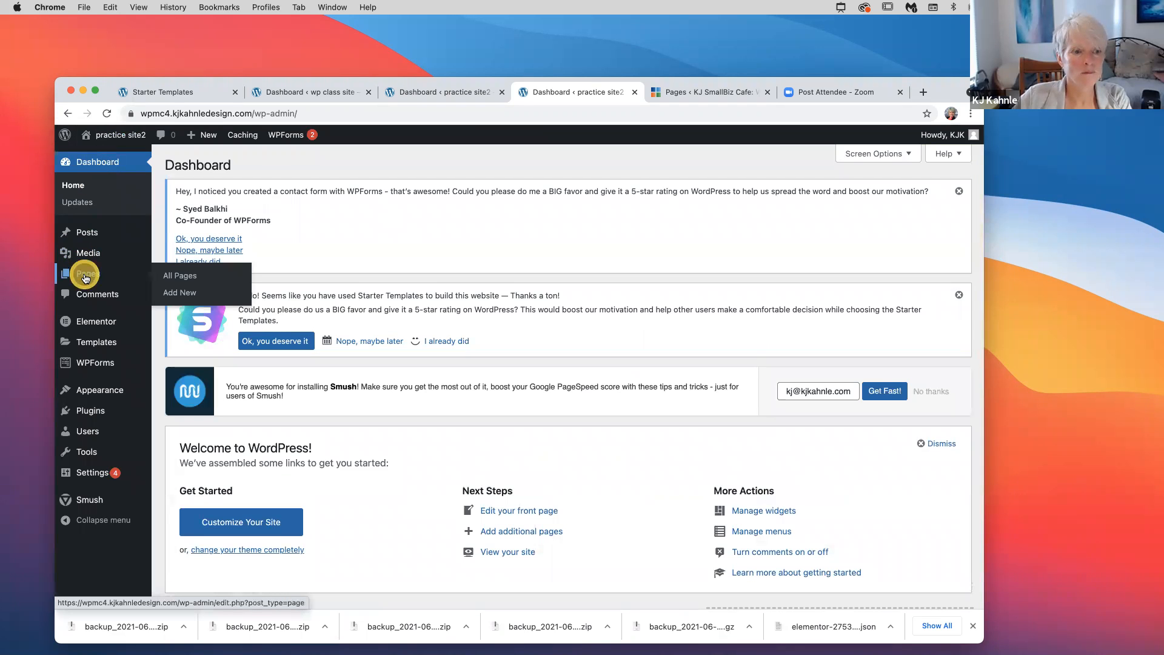
Open practice site2's Home page from All Pages in the Elementor editor
click(188, 278)
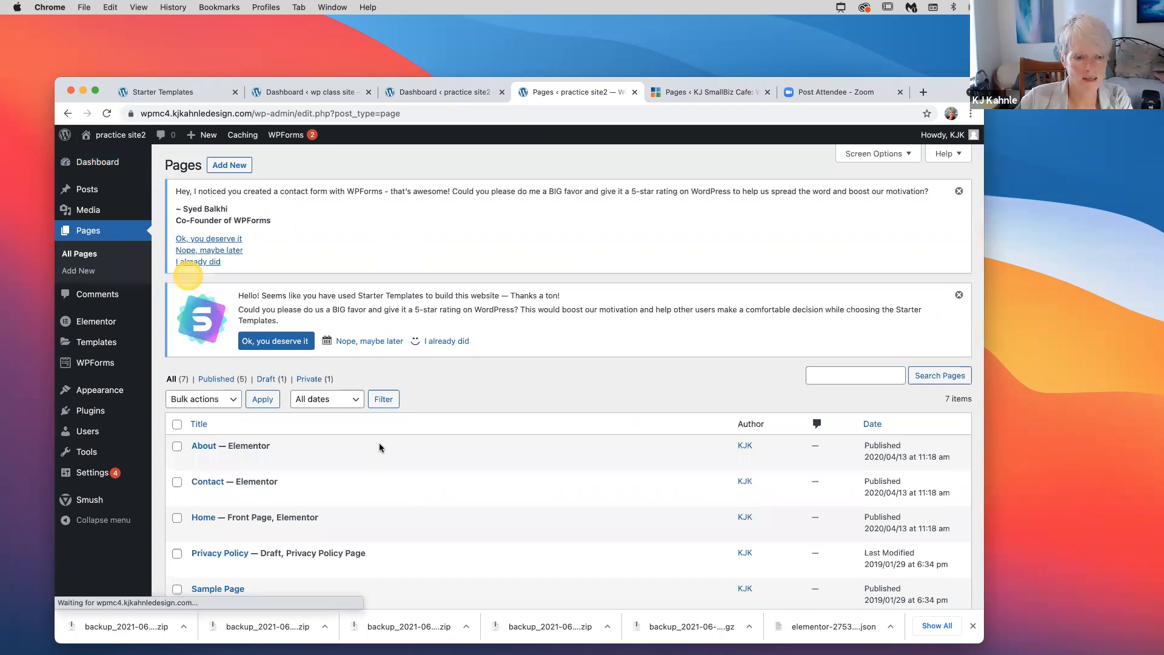
scroll(376, 449, down, 3)
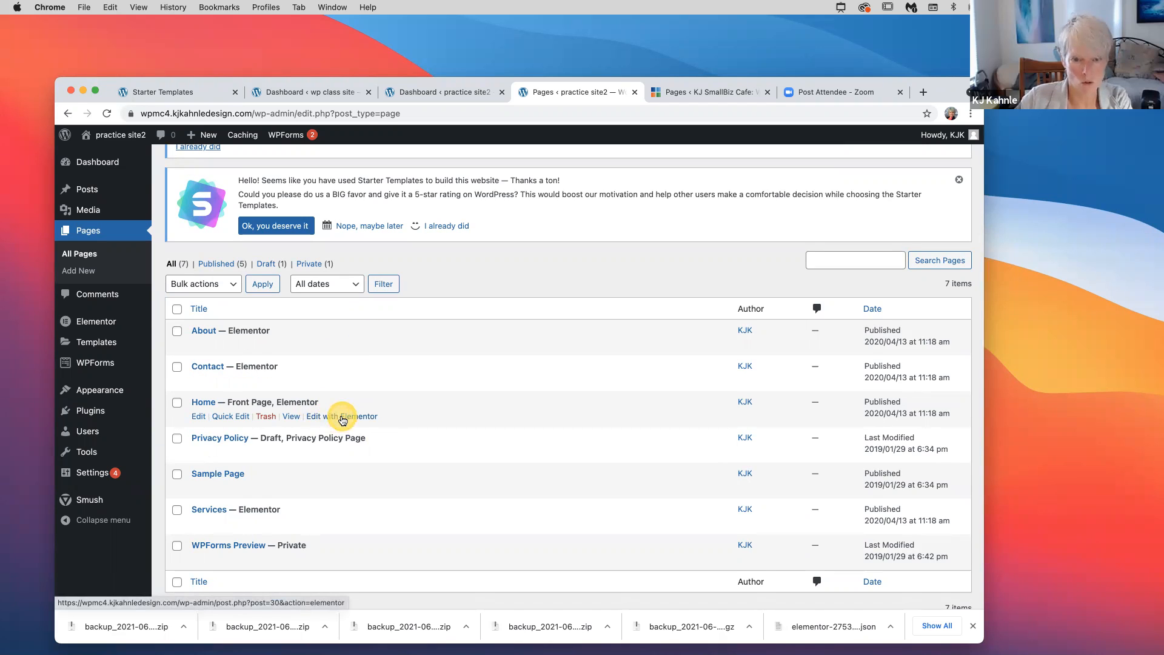
super+click(343, 418)
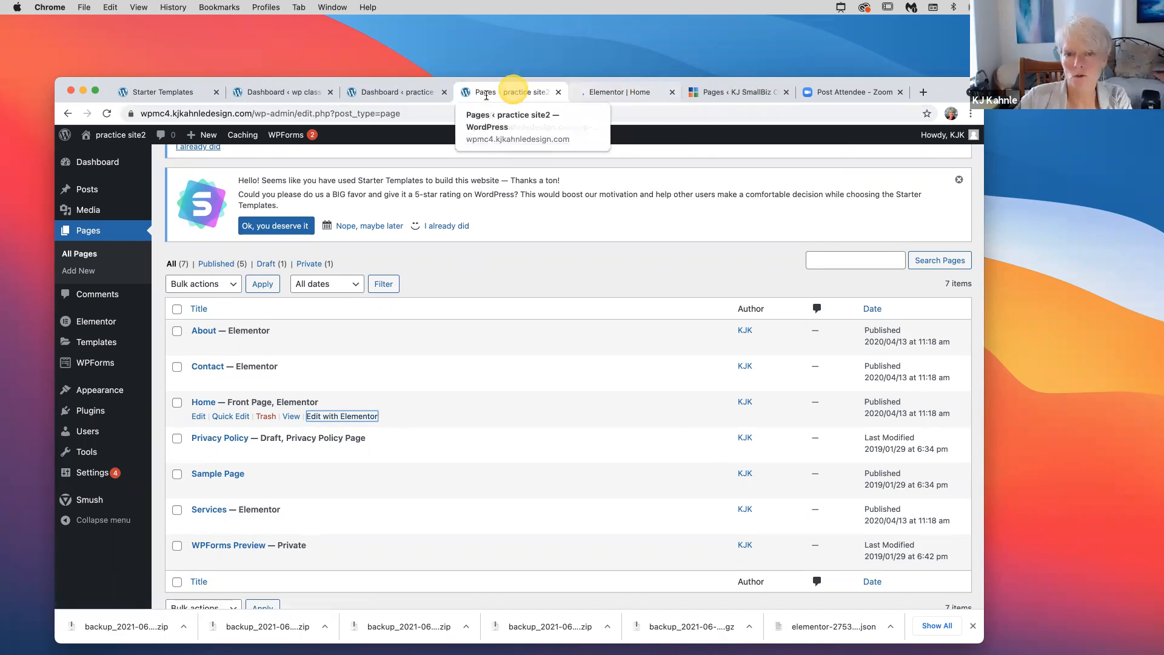
click(610, 93)
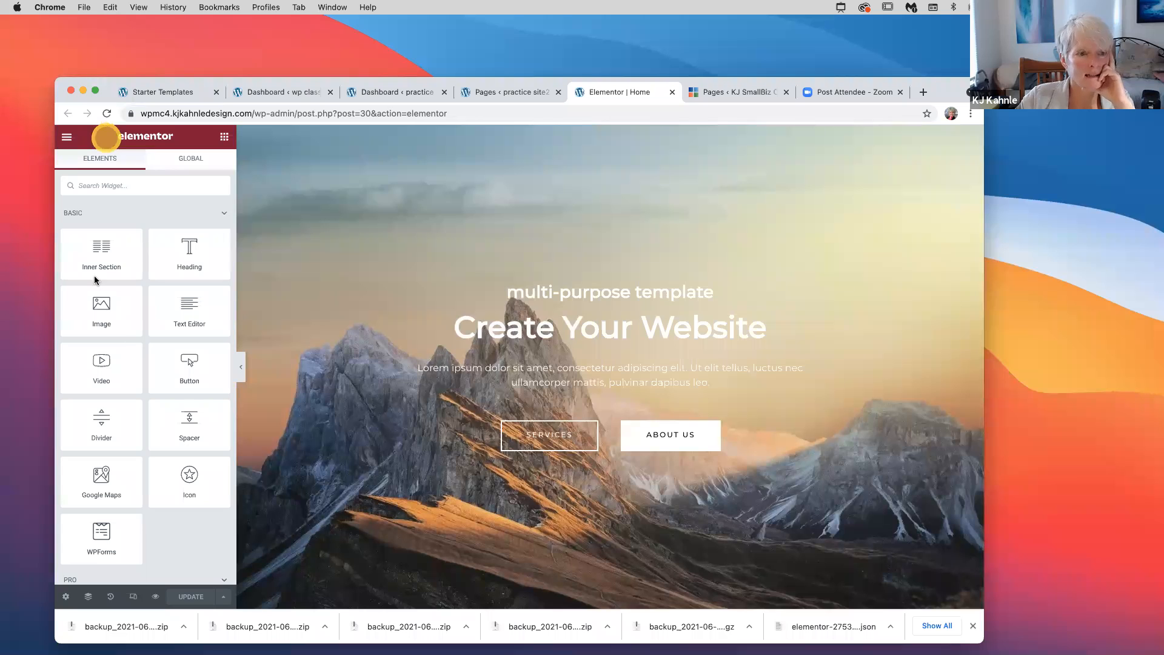
Select the Create Your Website heading and inspect its title text settings
click(202, 256)
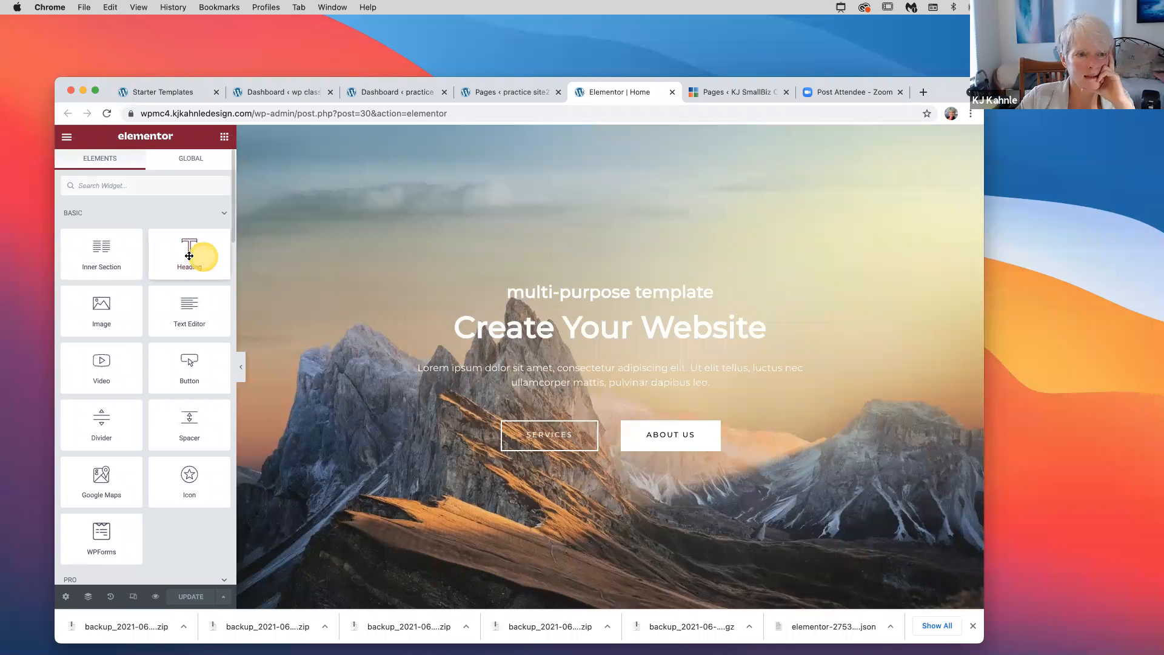
click(528, 297)
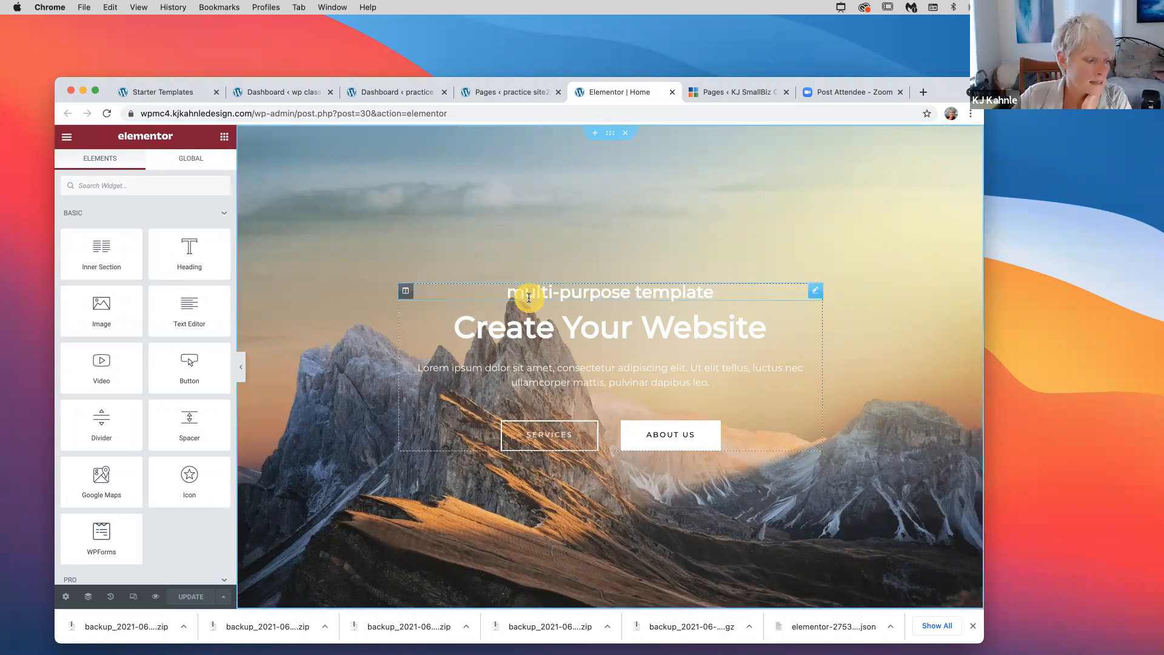
scroll(529, 297, down, 2)
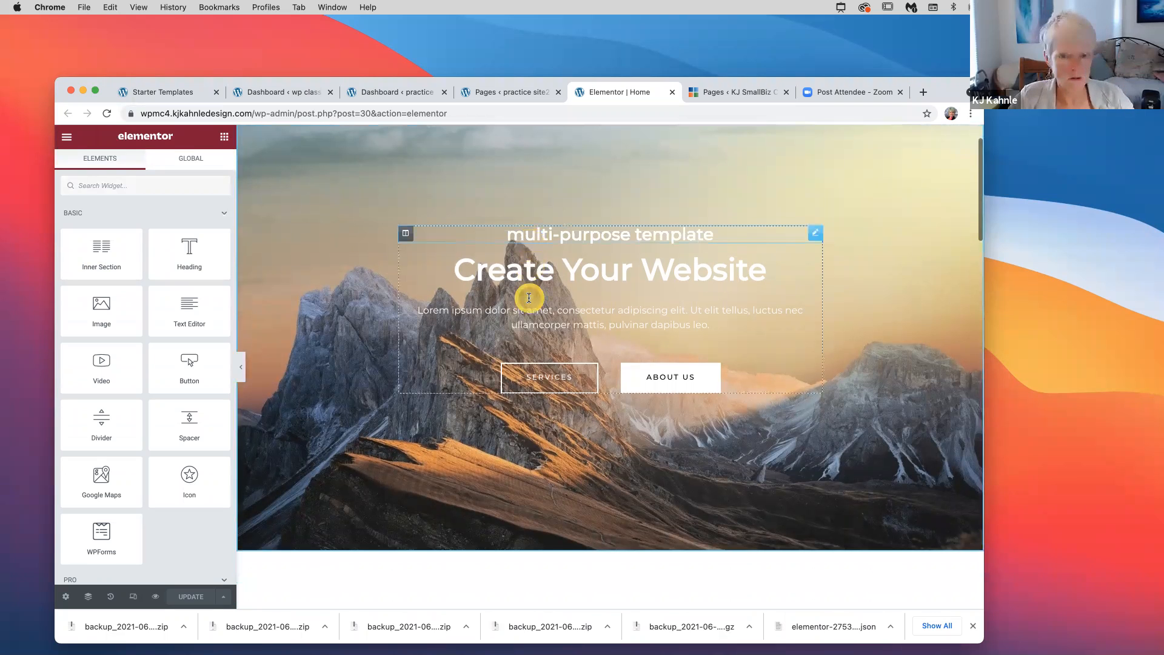
click(575, 308)
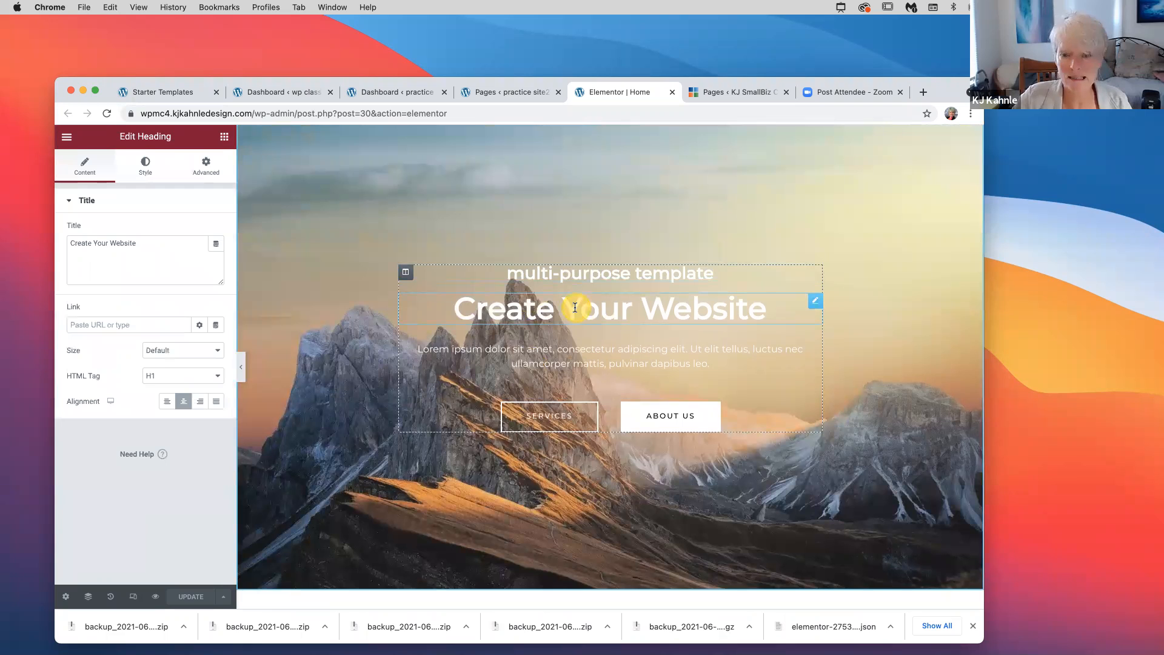
click(484, 306)
click(647, 310)
click(559, 306)
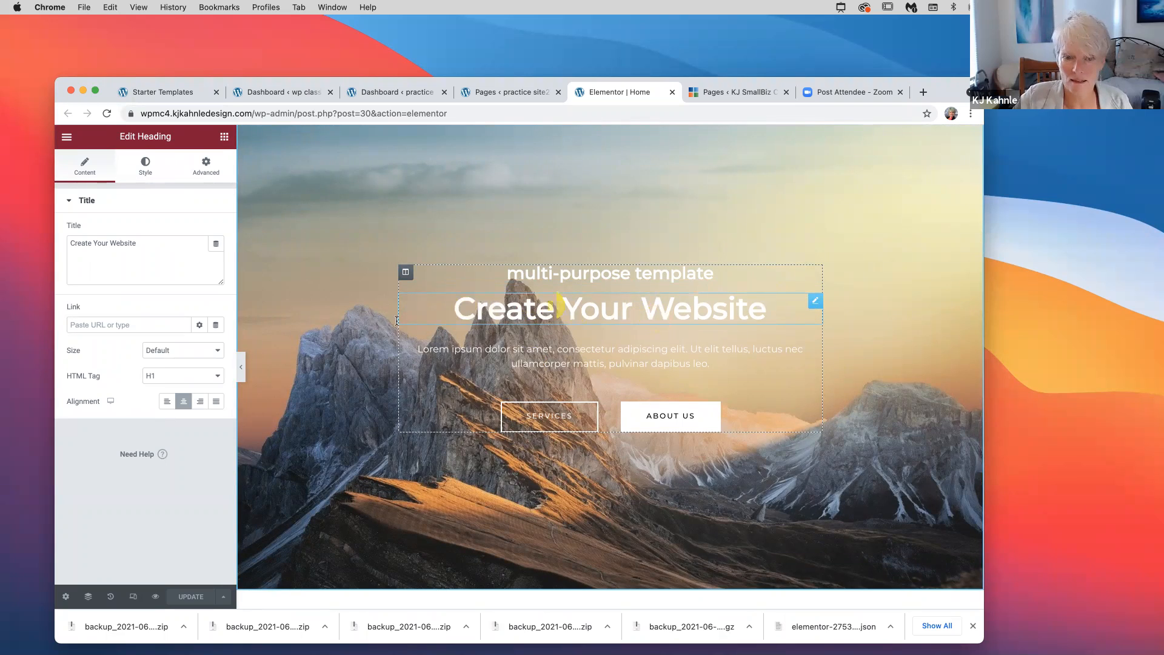
click(140, 265)
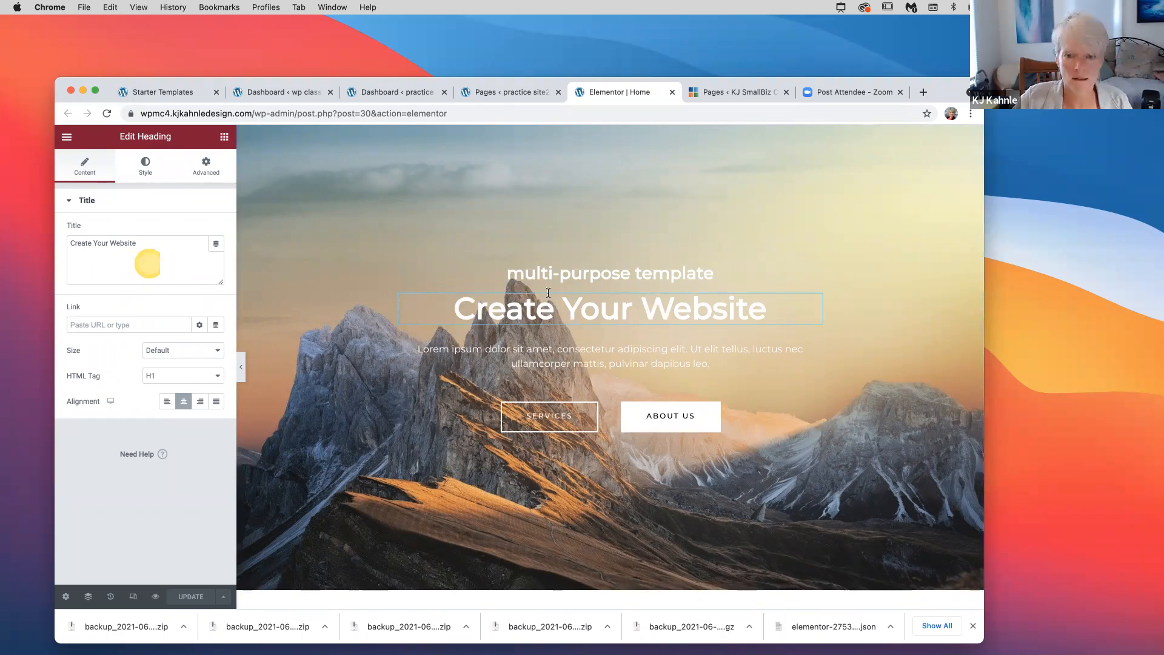
Inspect the multi-purpose template heading, SERVICES button, and the hero section's layout settings
click(574, 272)
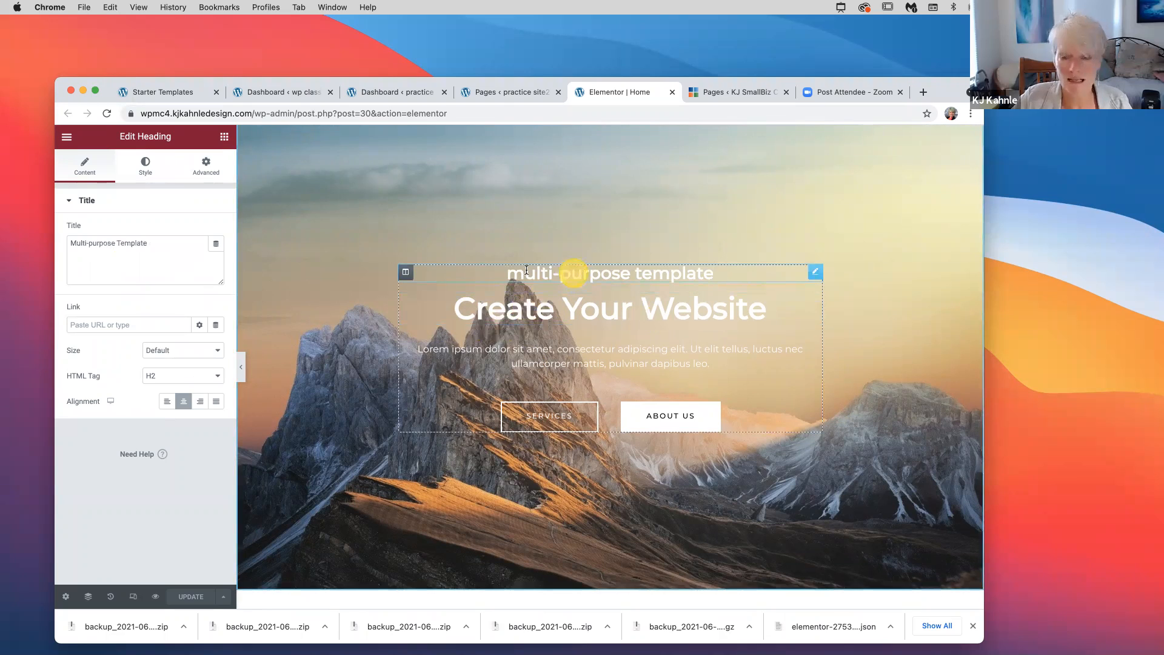
click(168, 251)
click(121, 238)
click(93, 254)
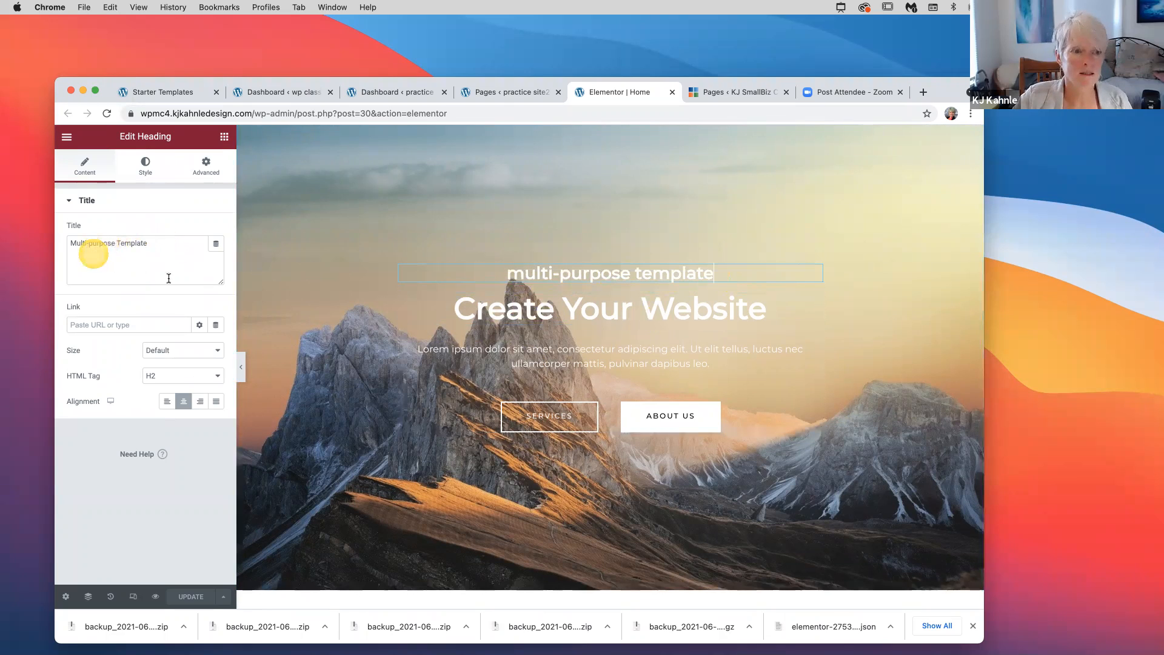
click(316, 295)
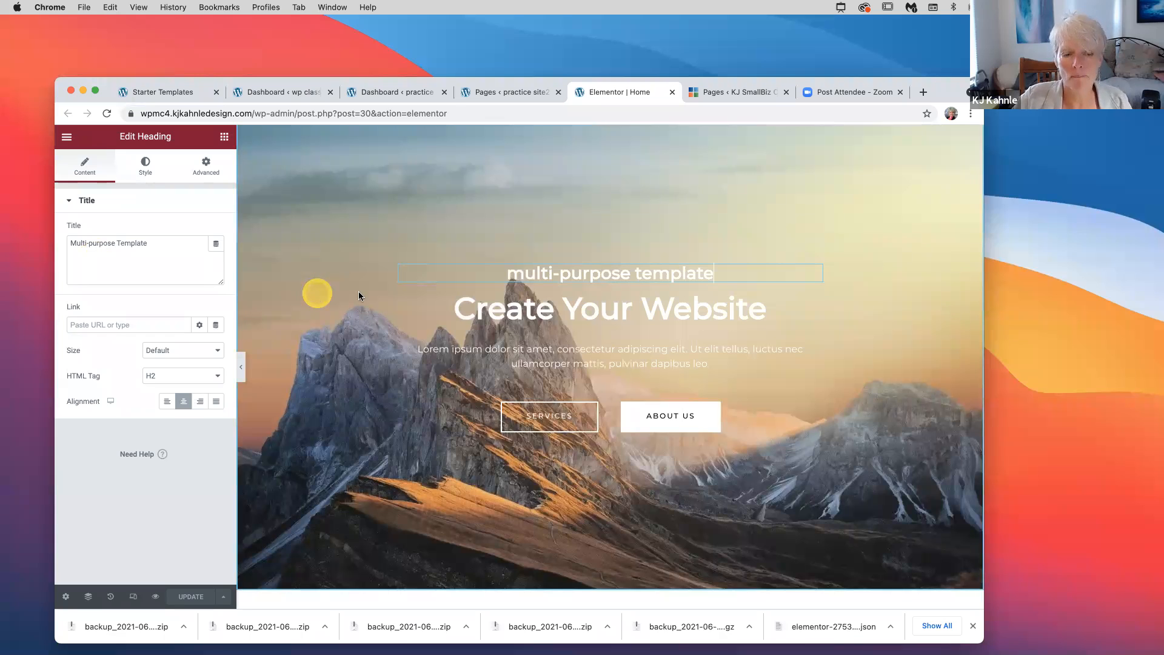
click(546, 417)
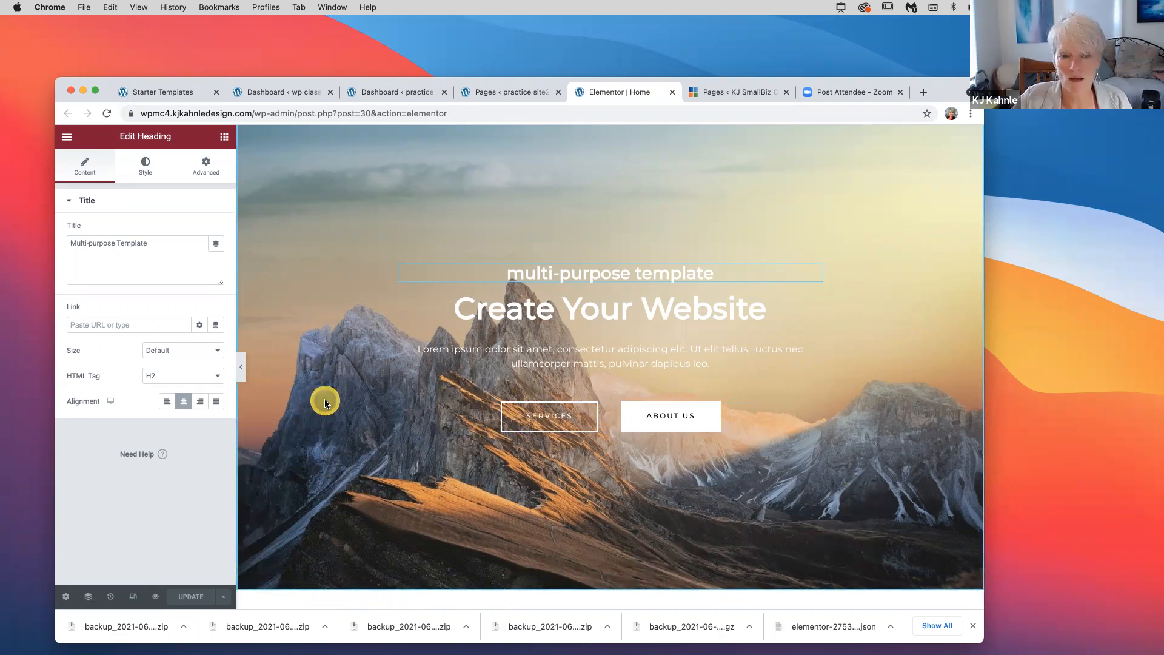
scroll(325, 404, up, 1)
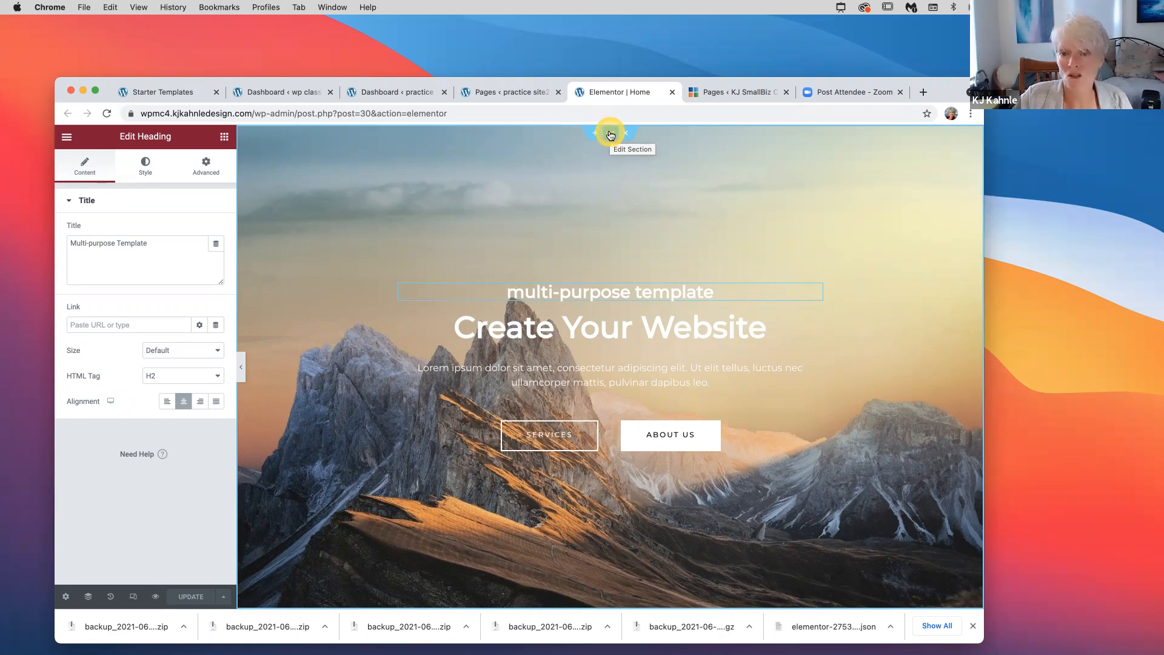
click(611, 135)
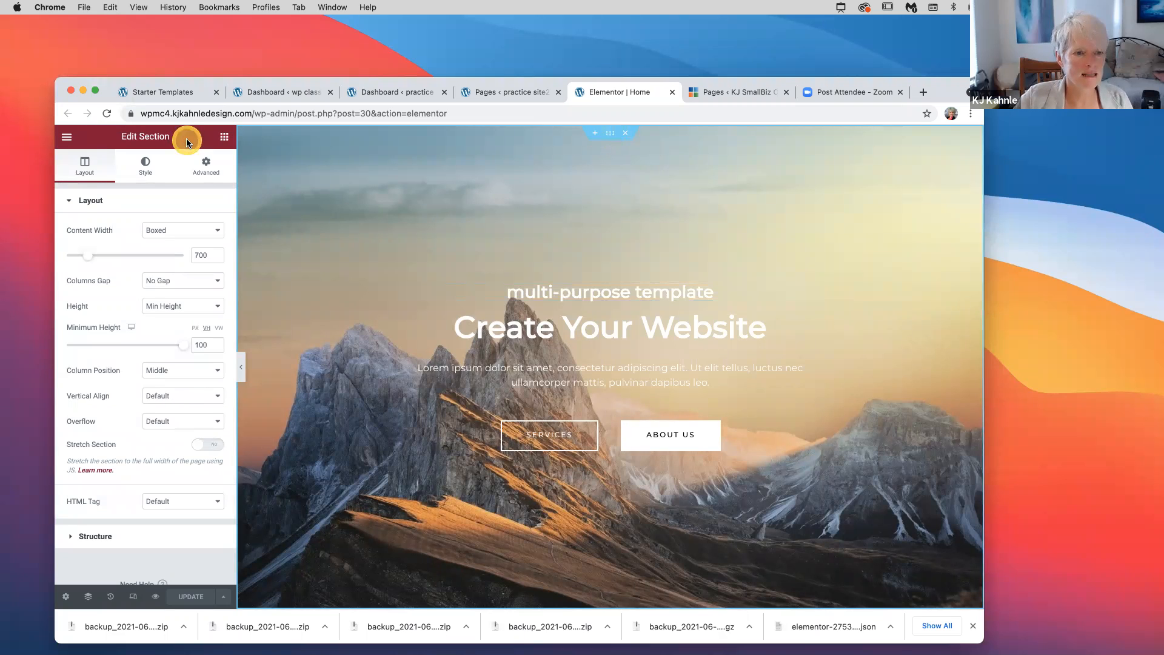
Open the hero section's Style background and choose a new background image
click(144, 173)
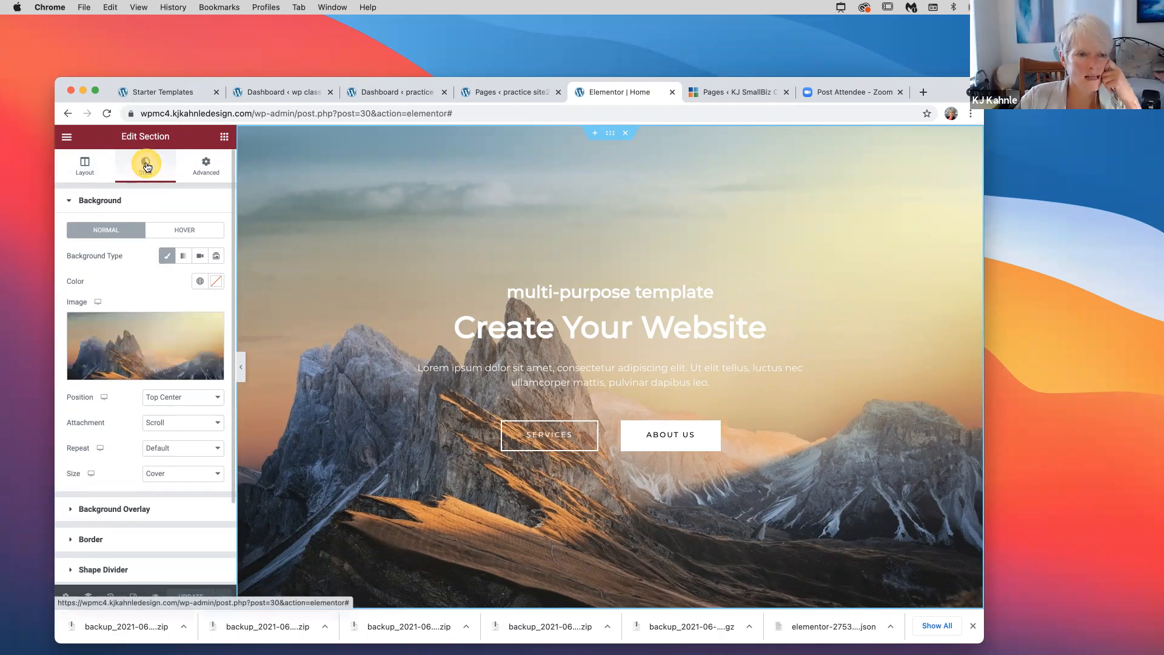
click(156, 346)
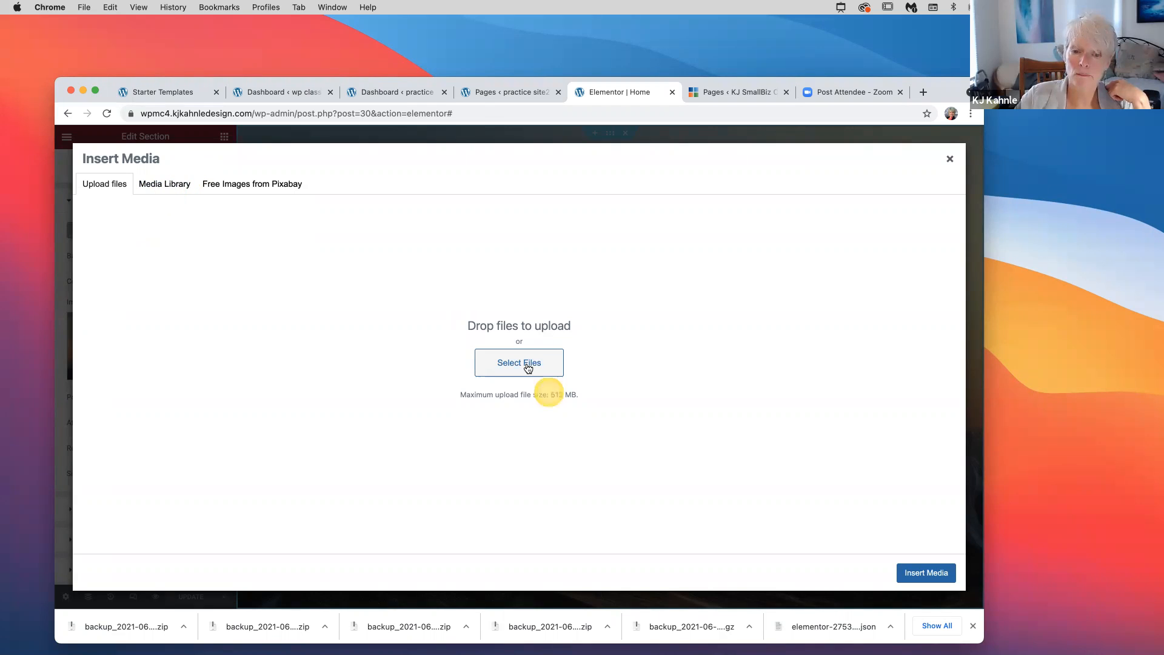
Browse through the Wordpress getting started, Instr Info, other resources and Links folders
click(528, 367)
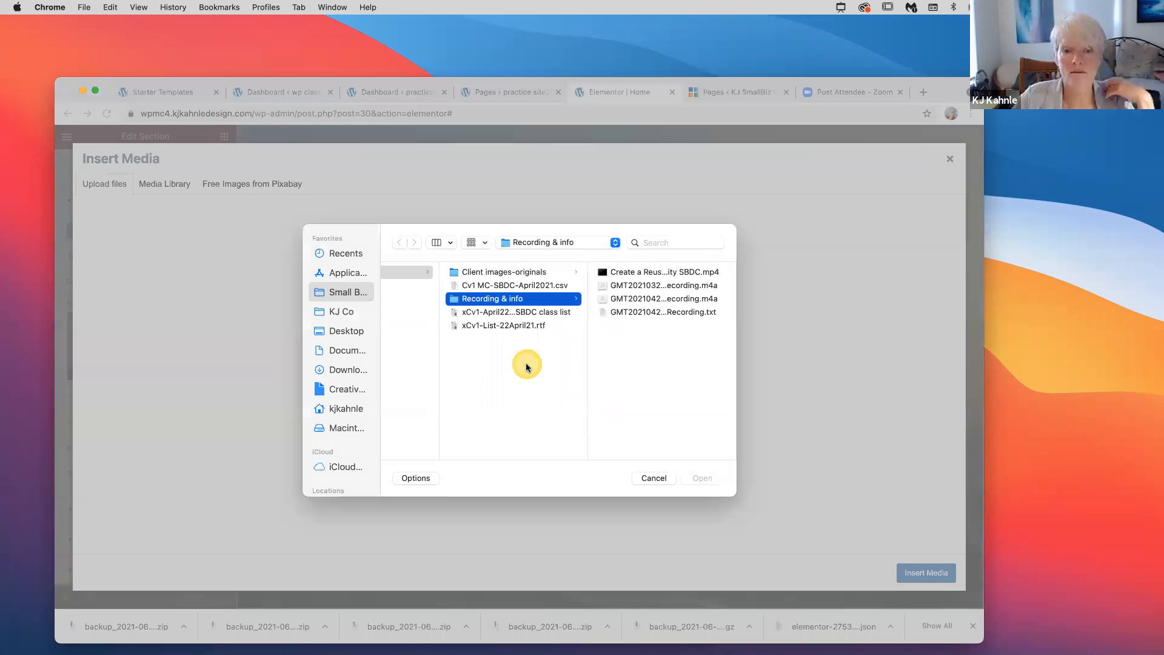
click(453, 353)
scroll(485, 358, left, 10)
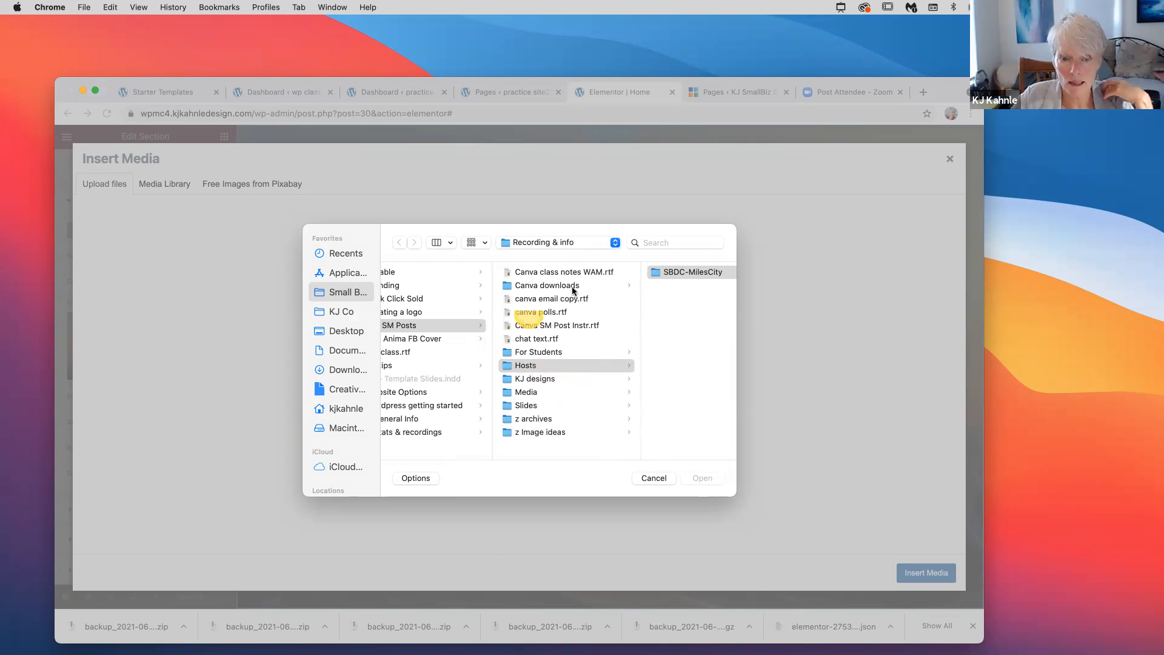
scroll(419, 427, left, 3)
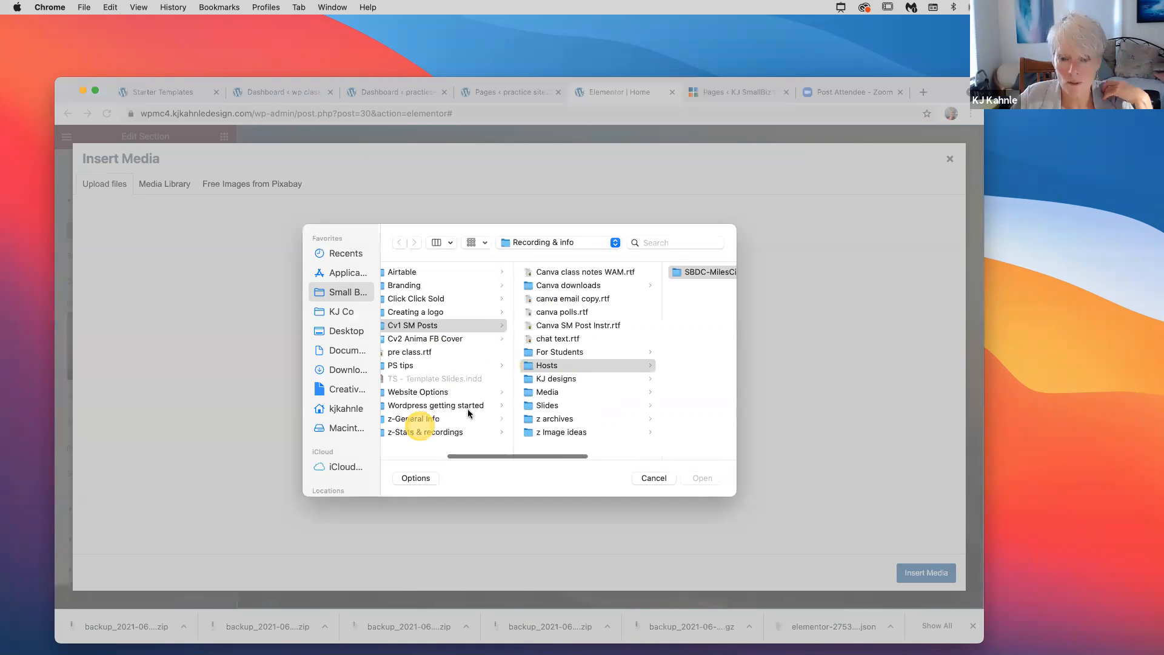
click(514, 405)
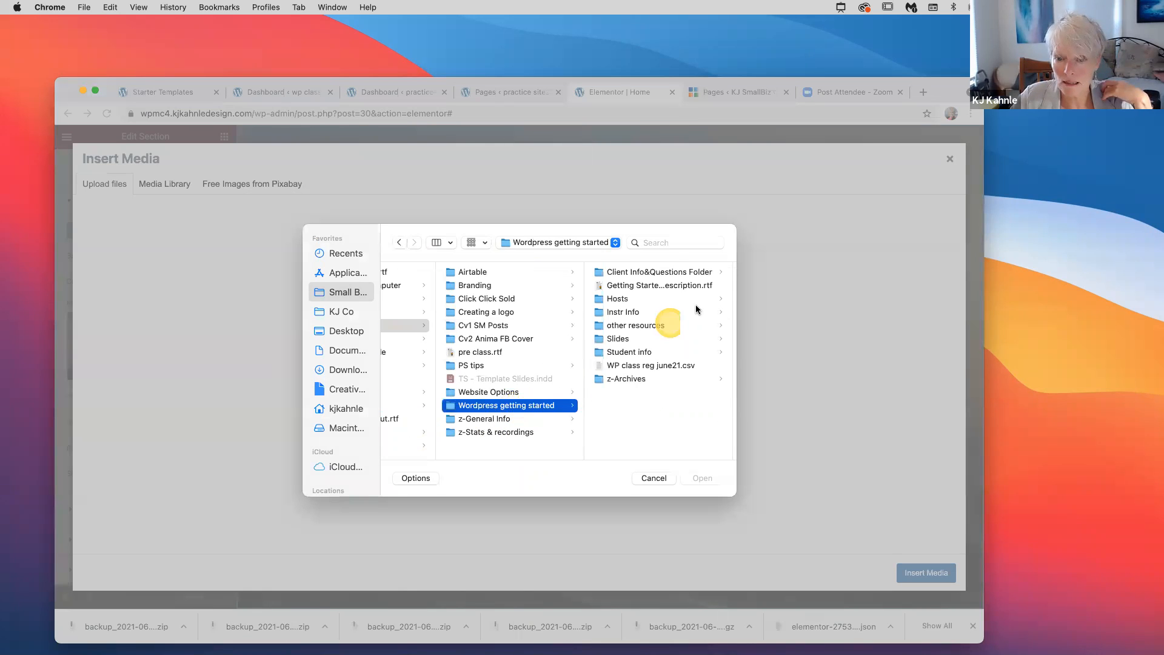
click(631, 314)
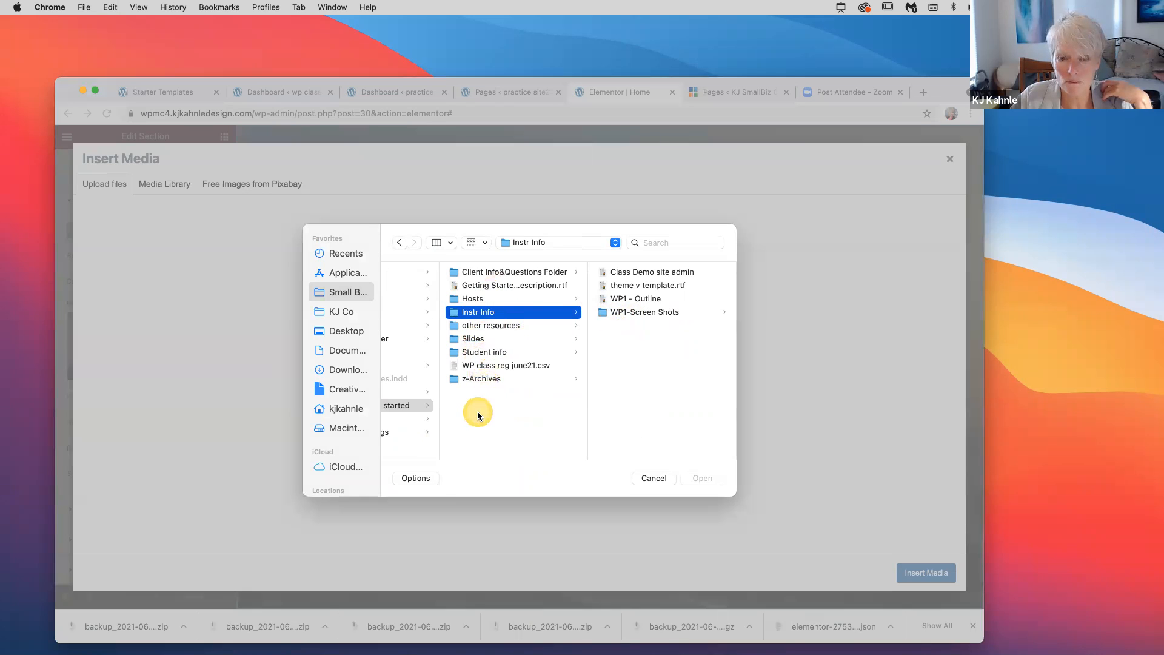
scroll(478, 416, left, 4)
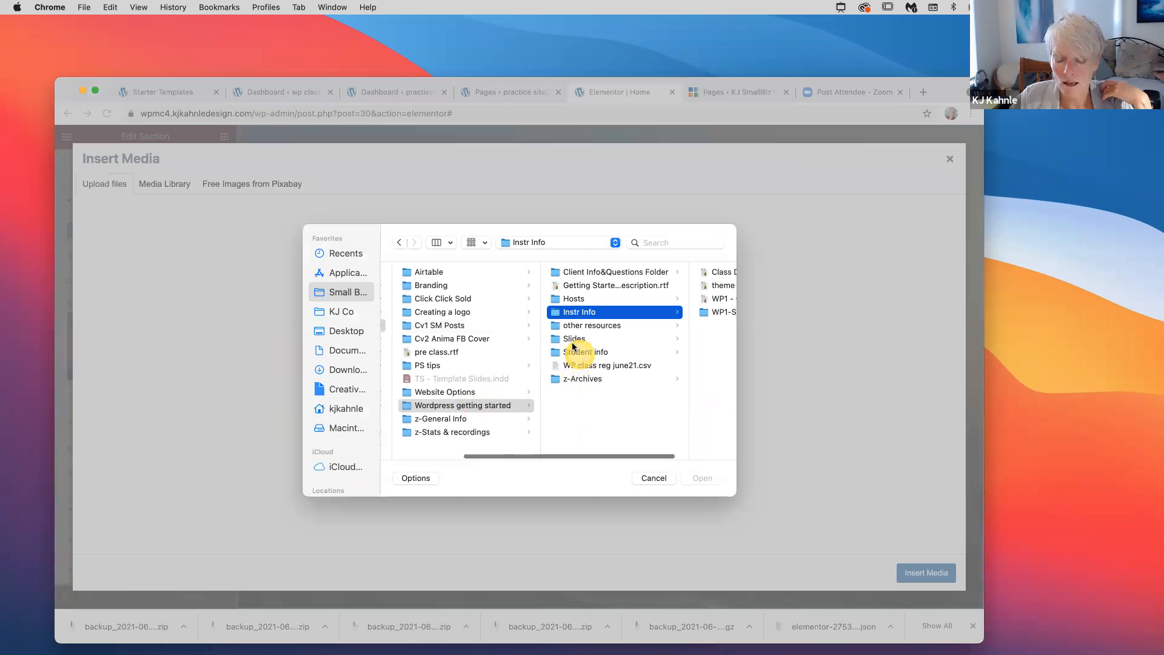
click(579, 326)
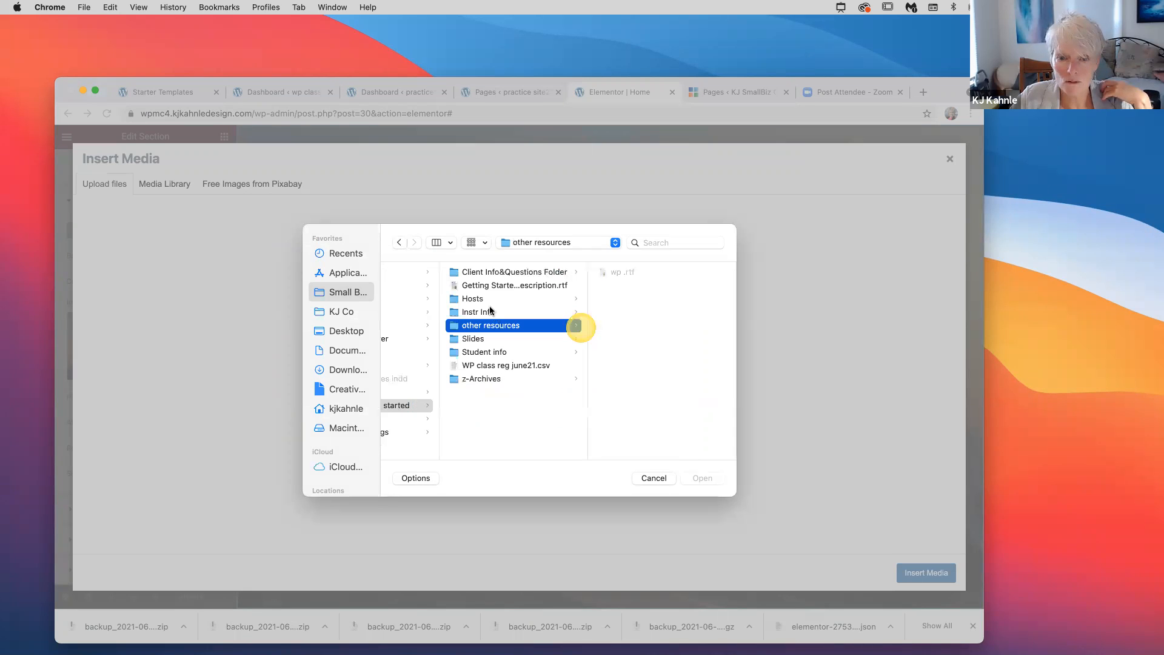
click(486, 275)
click(619, 338)
scroll(489, 337, left, 4)
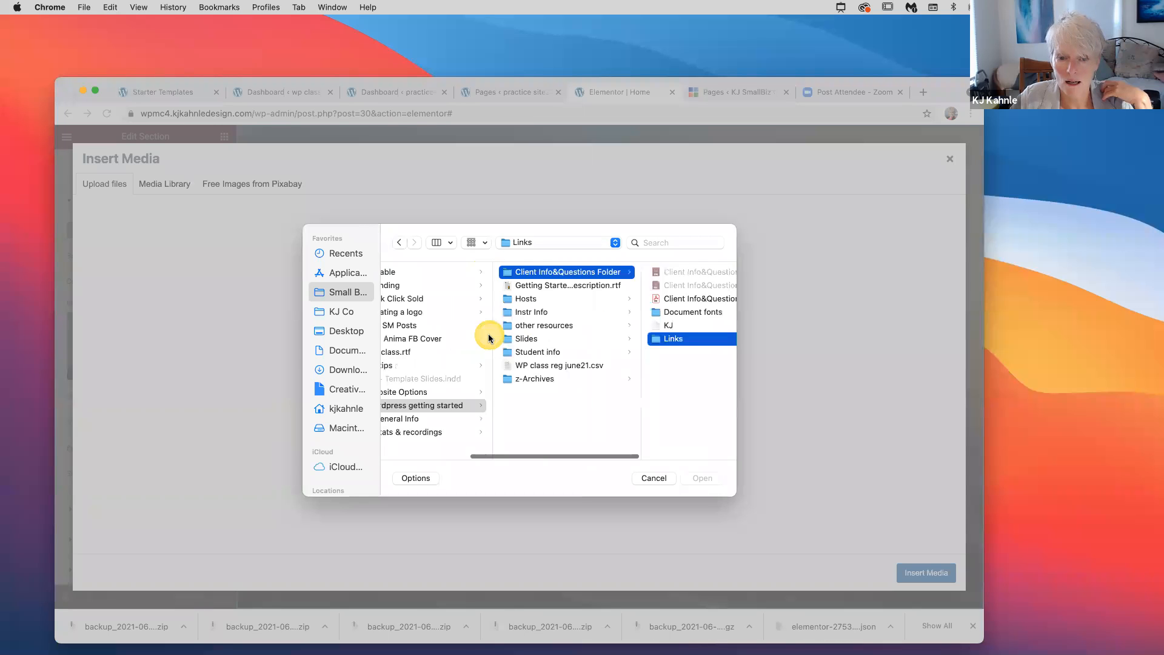
scroll(541, 391, left, 3)
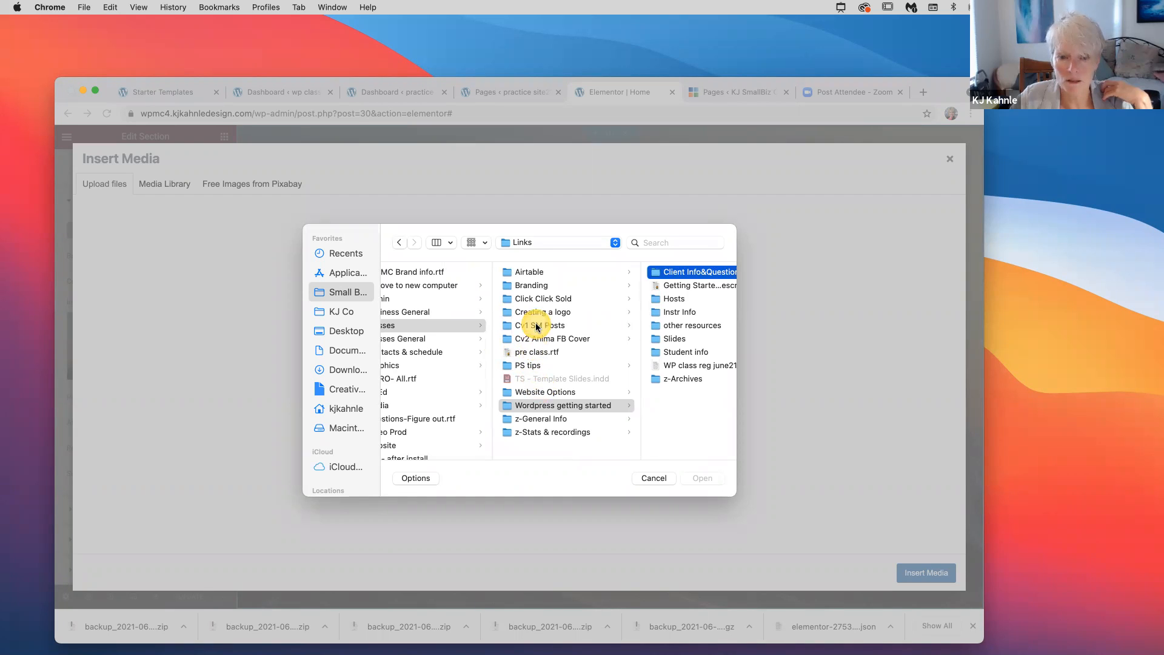
scroll(536, 326, left, 2)
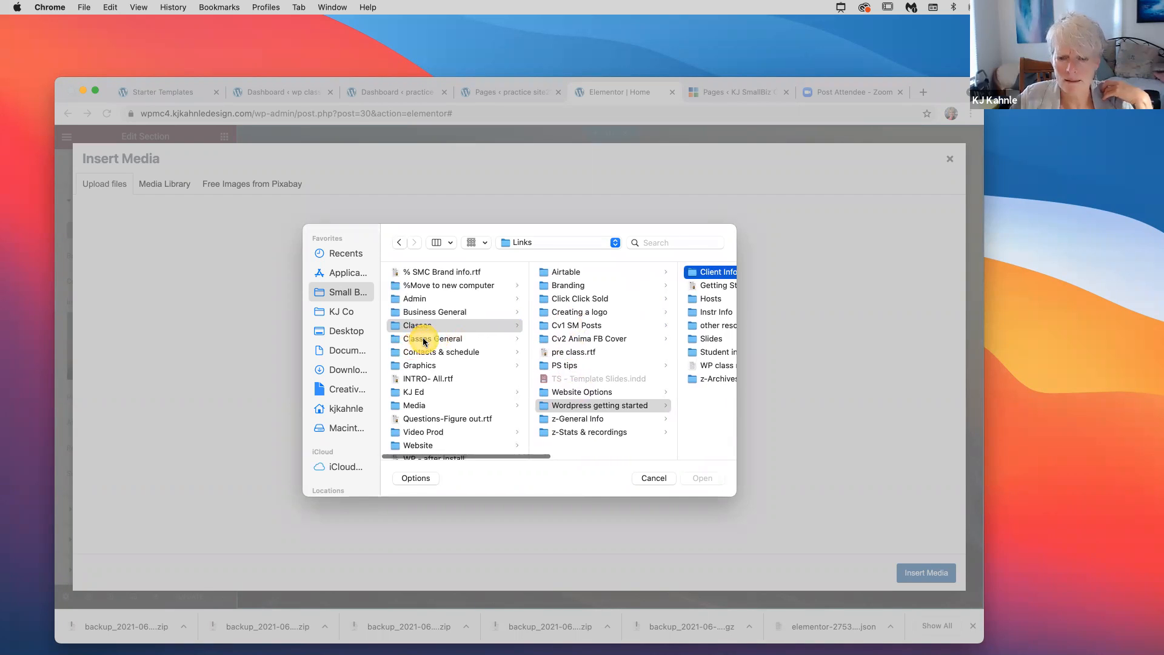
Open the images folder and upload Random River Placeholder-2.jpg
click(605, 340)
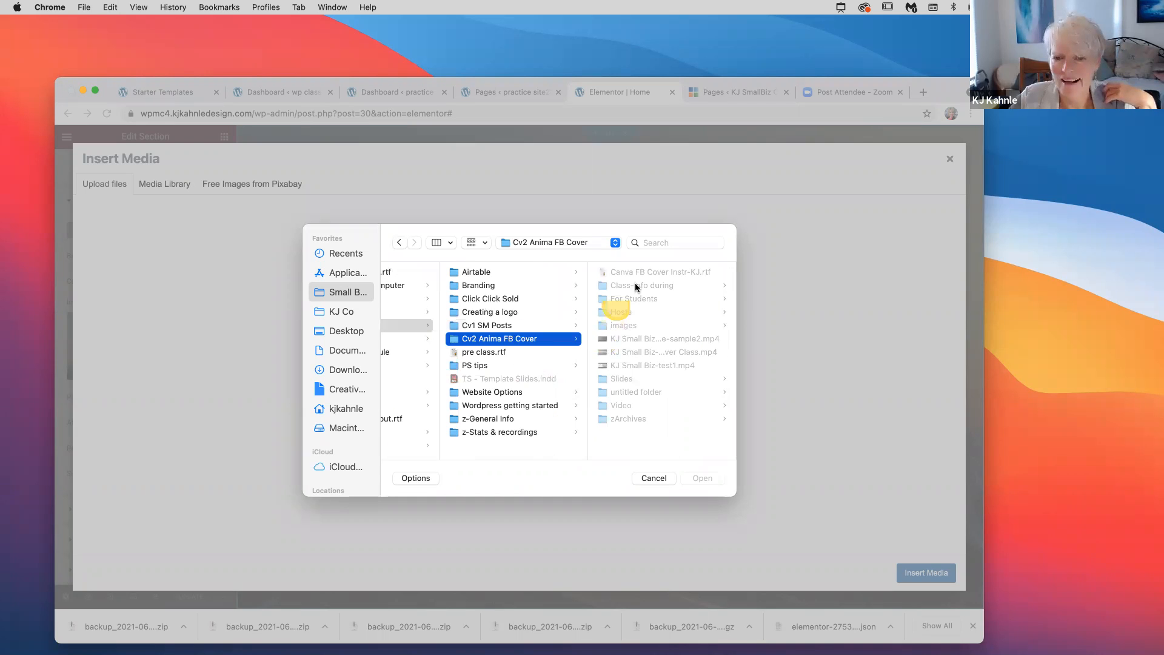
click(624, 326)
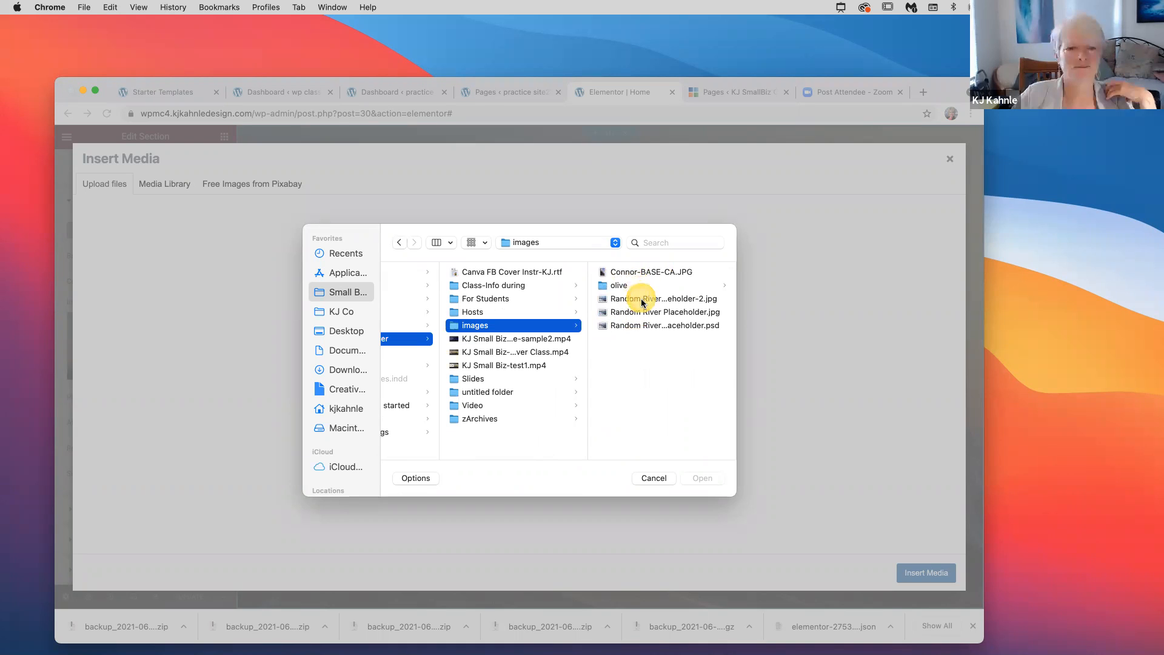
click(642, 303)
click(703, 479)
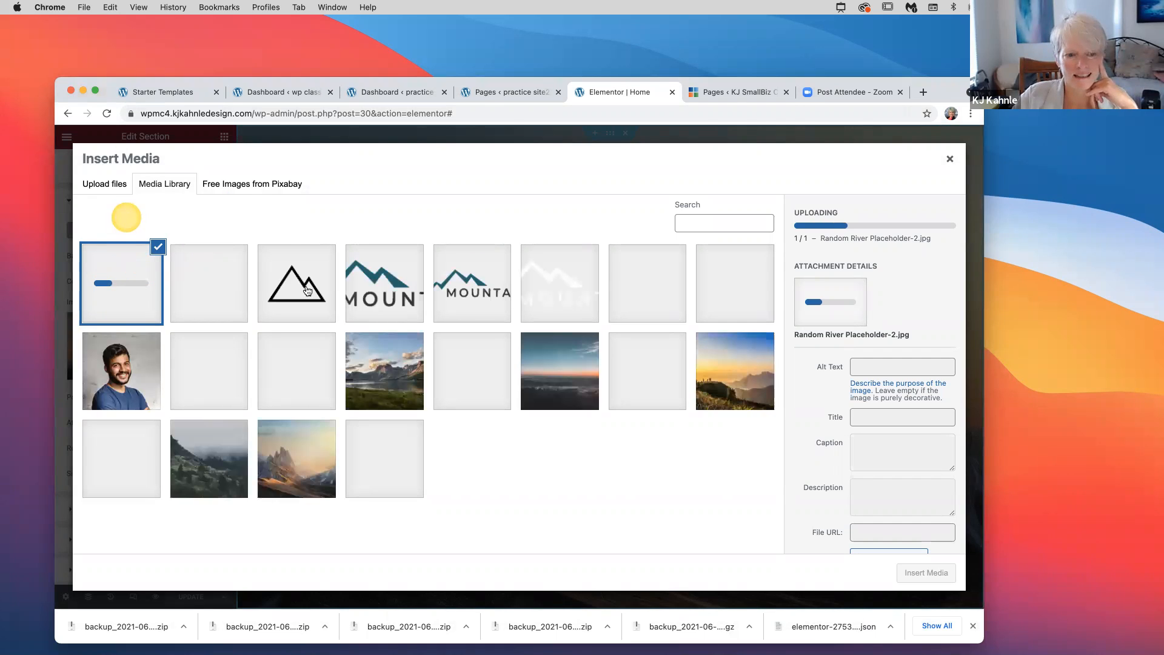
Insert the uploaded snowy river photo as the hero section's background image
click(485, 494)
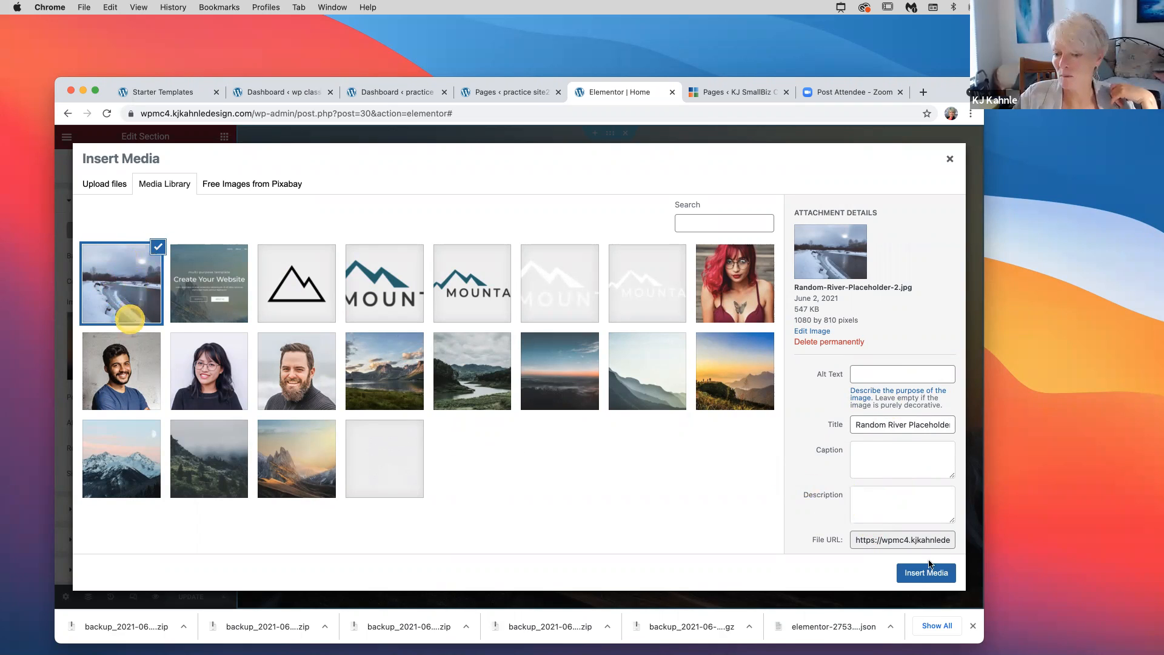
click(919, 576)
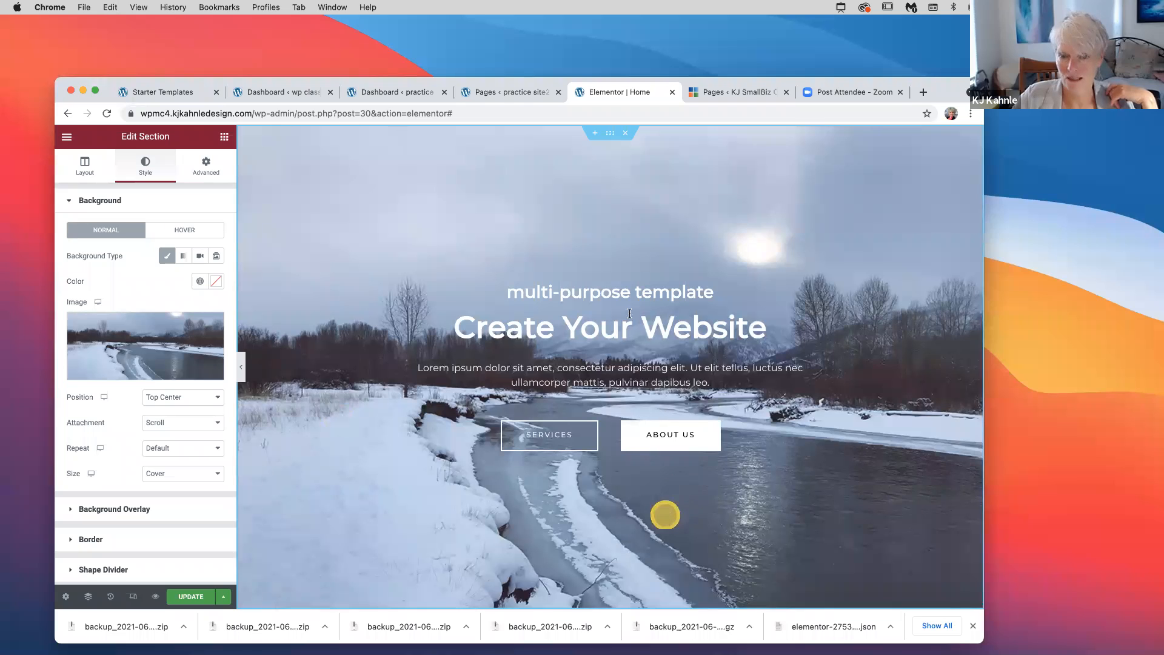
scroll(629, 314, down, 1)
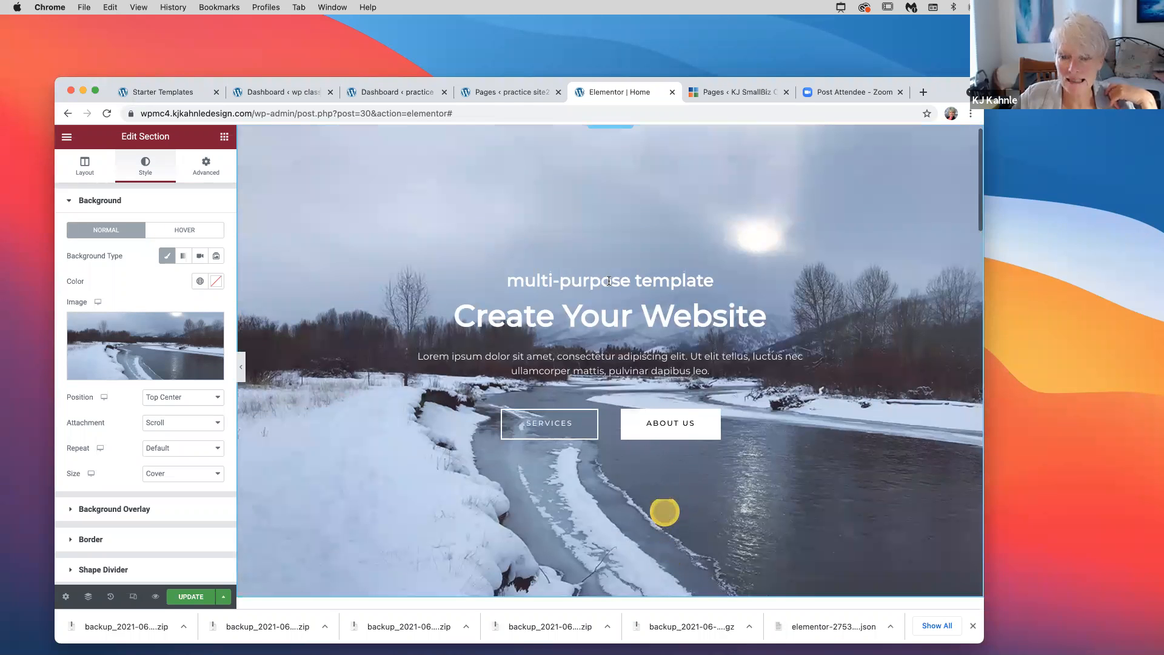
click(727, 282)
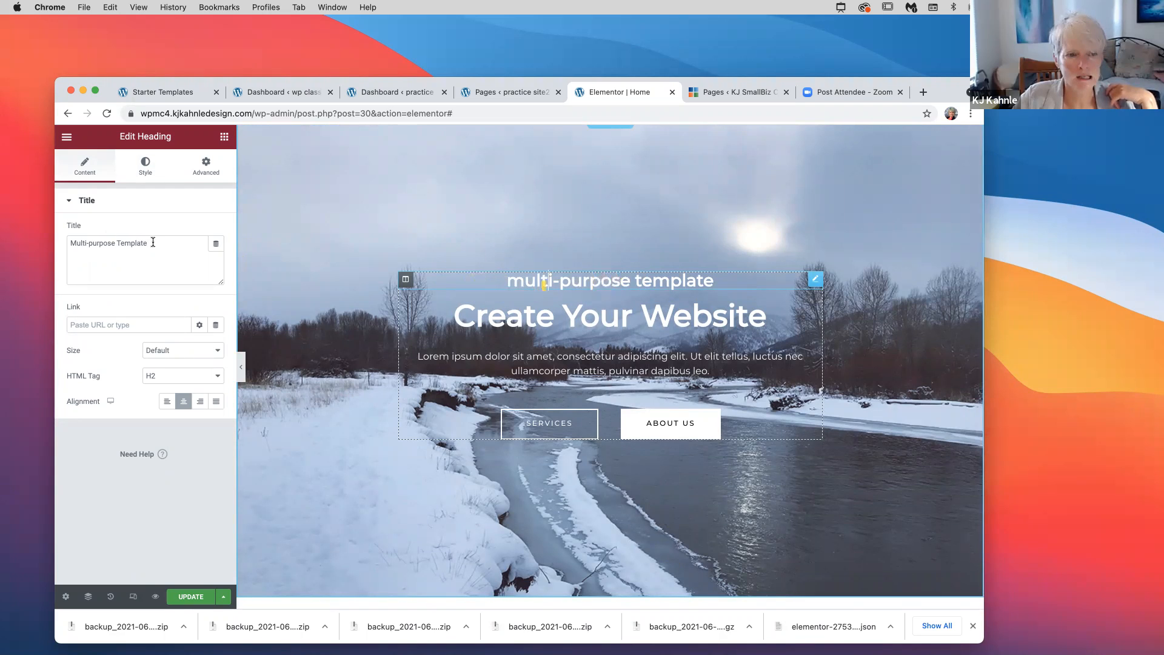
Retitle the small hero heading from 'multi-purpose template' to 'Sample Class Site'
drag(155, 243, 71, 243)
text(j)
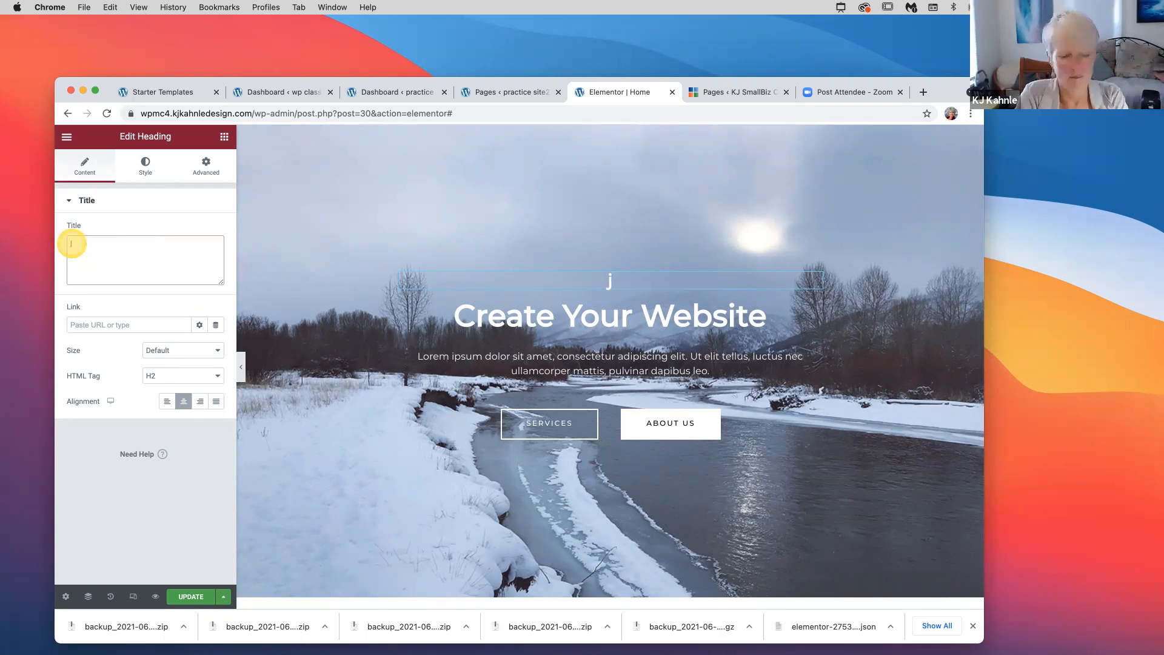
key(BackSpace)
text(Samp)
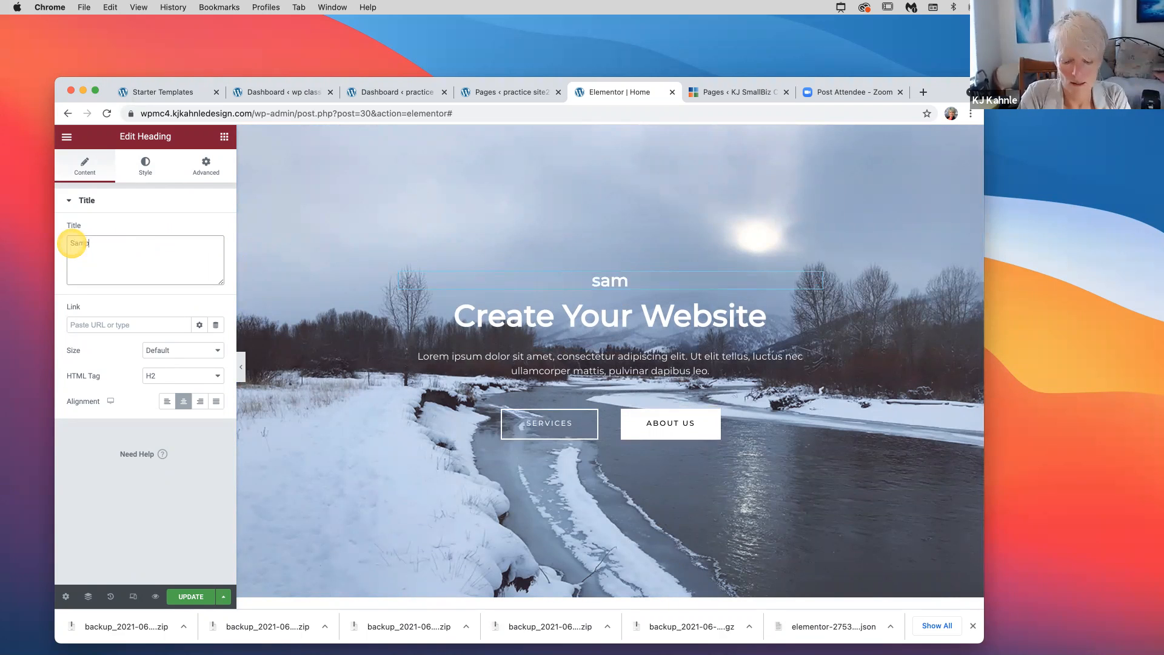
text(le Class)
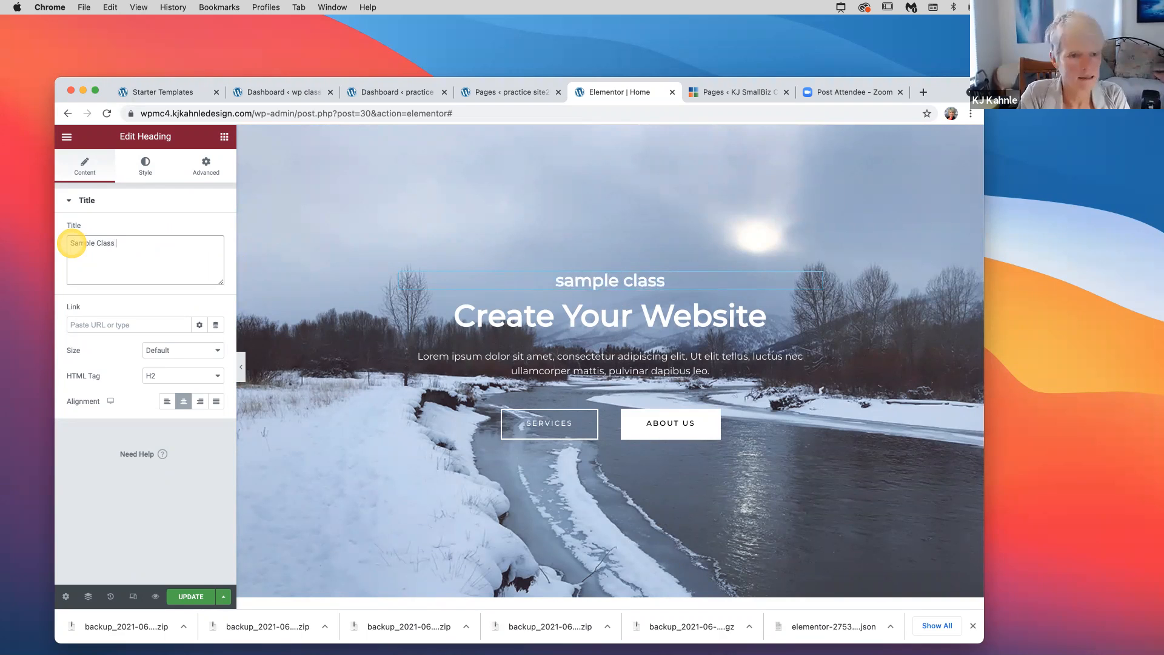
text( Site)
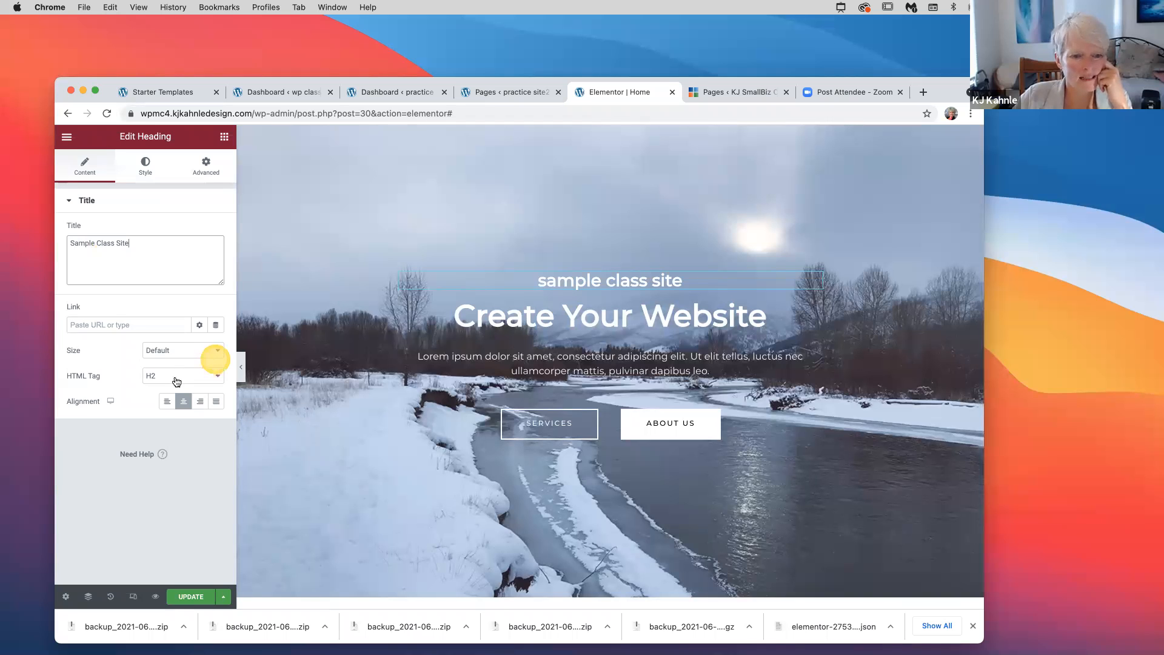
click(216, 350)
click(165, 375)
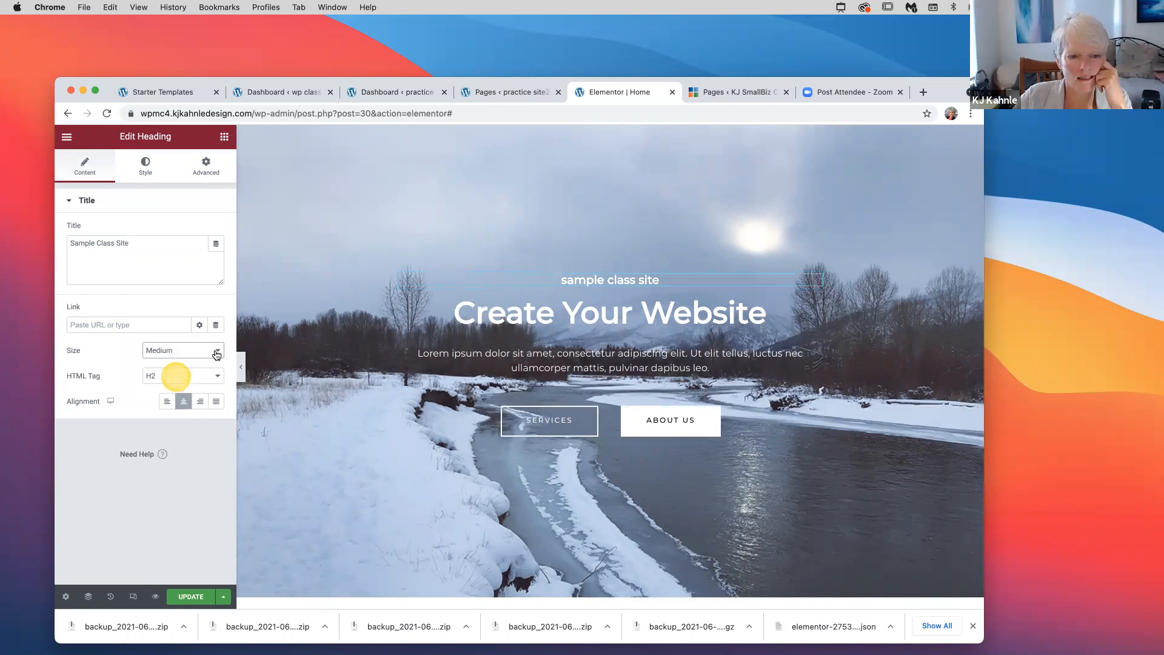
click(208, 350)
click(190, 327)
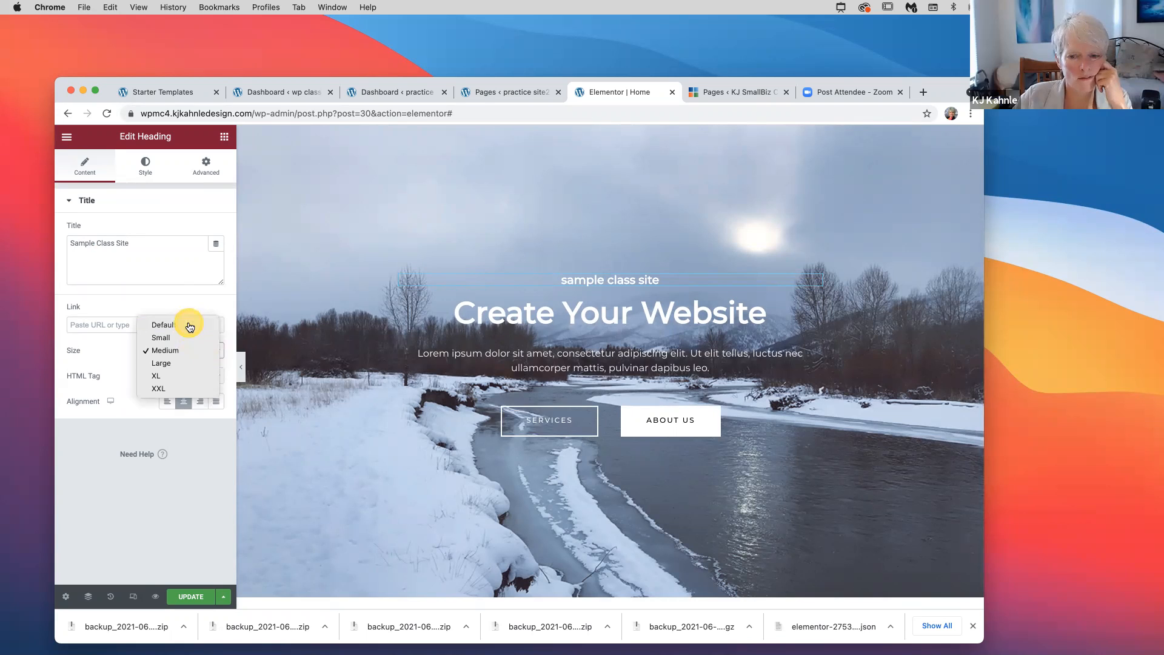
click(146, 165)
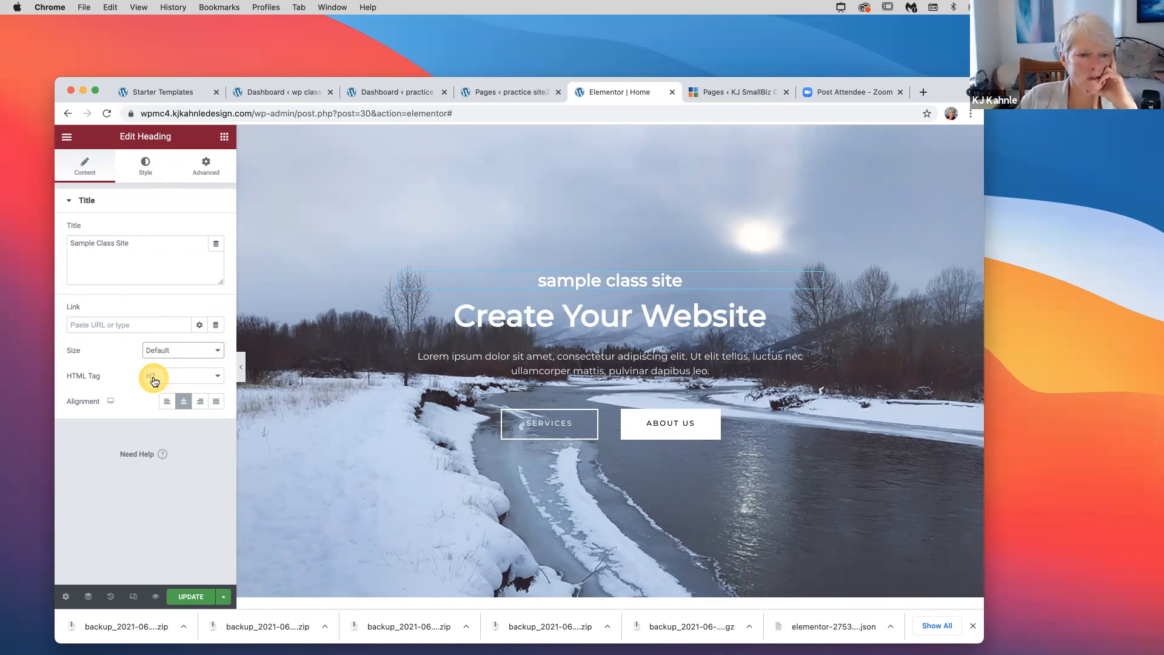
click(212, 375)
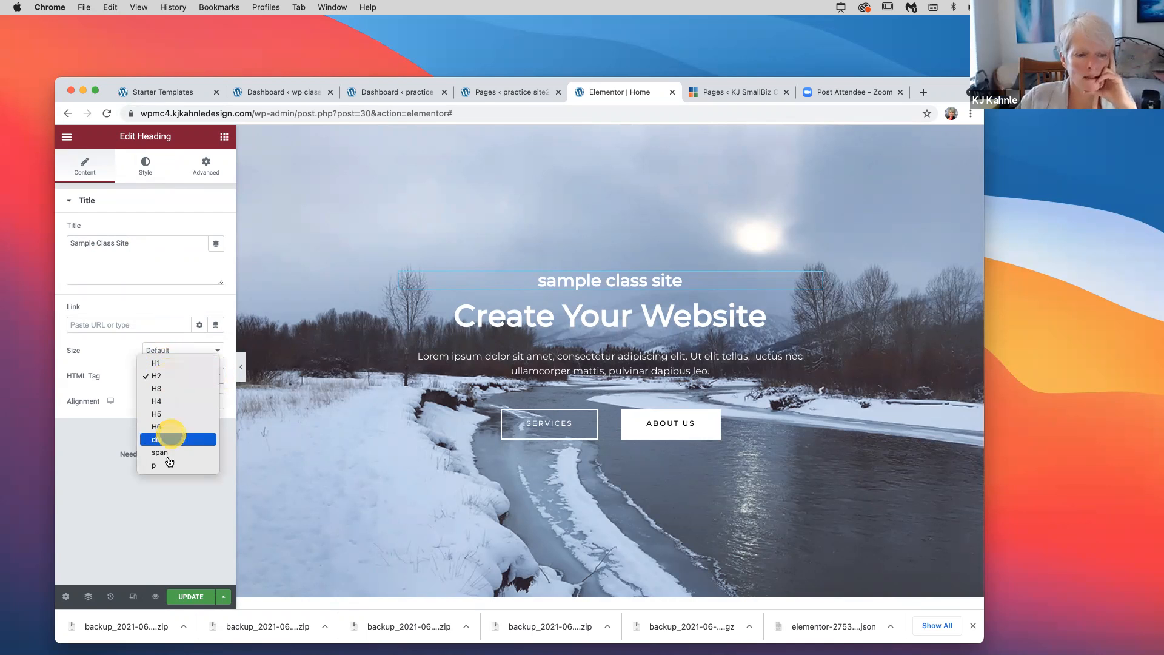
click(116, 365)
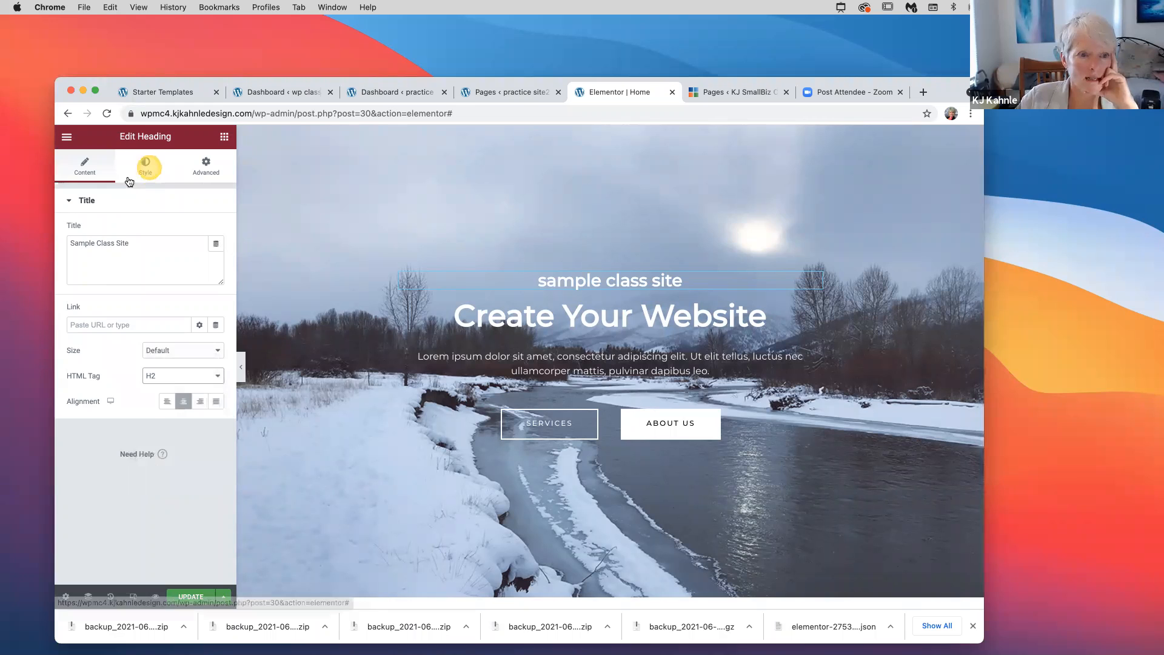
Change the Sample Class Site heading's text colour from white to medium blue #3F85AE
click(145, 167)
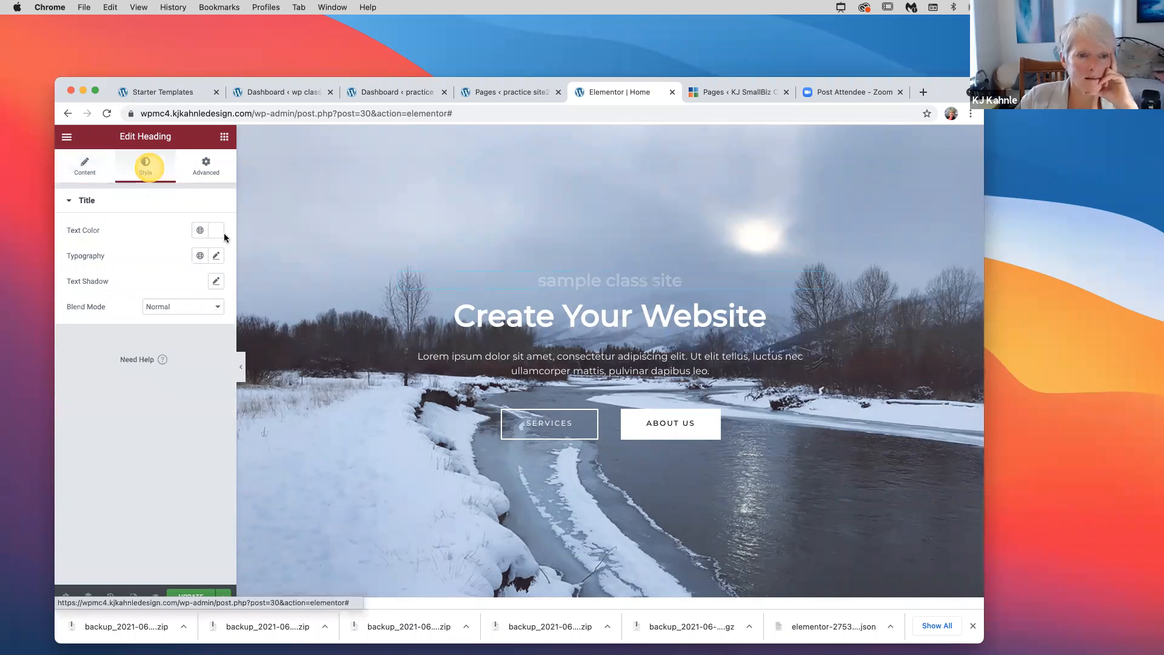
click(213, 233)
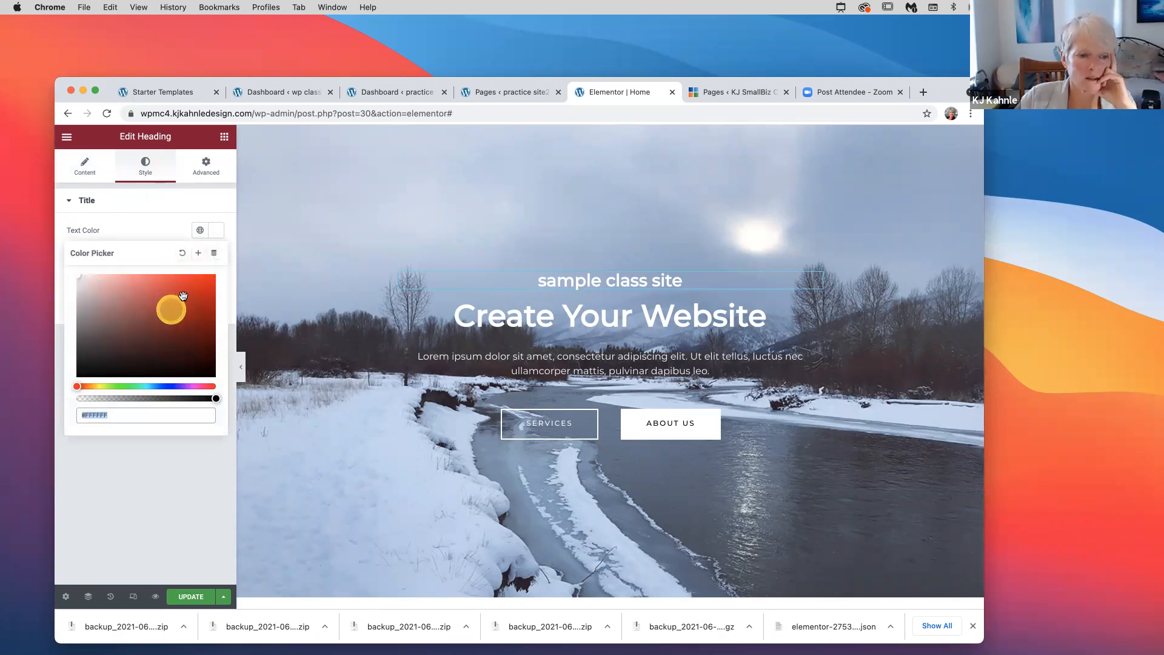
click(121, 386)
click(180, 307)
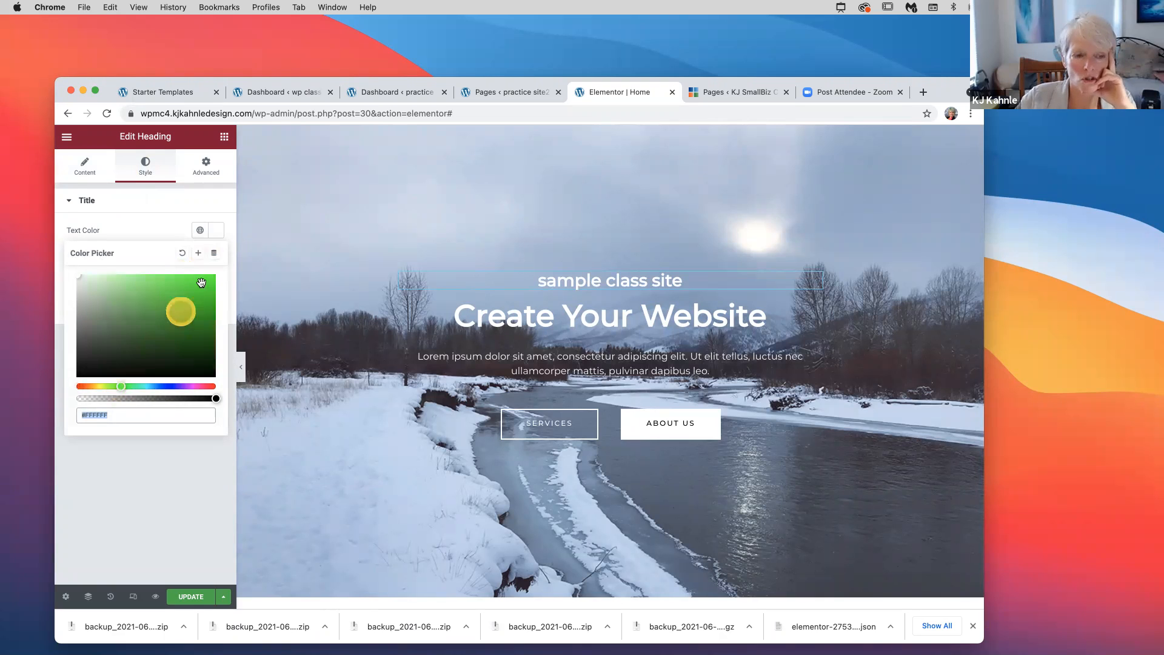
click(205, 281)
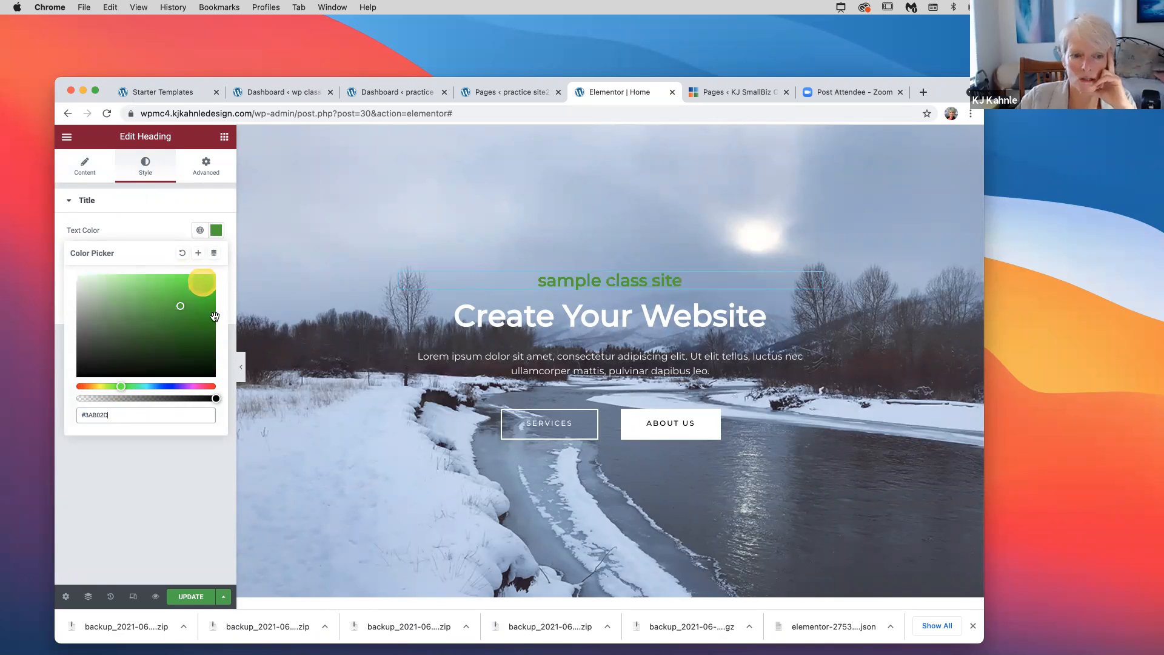
click(150, 336)
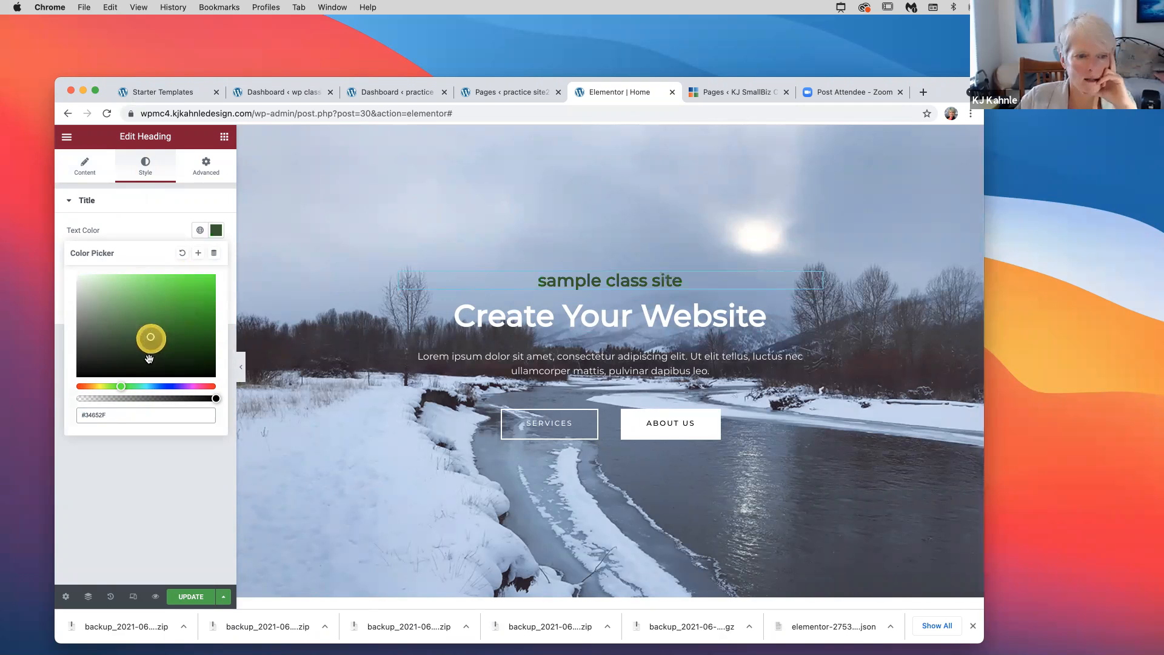
drag(146, 386, 155, 386)
click(113, 306)
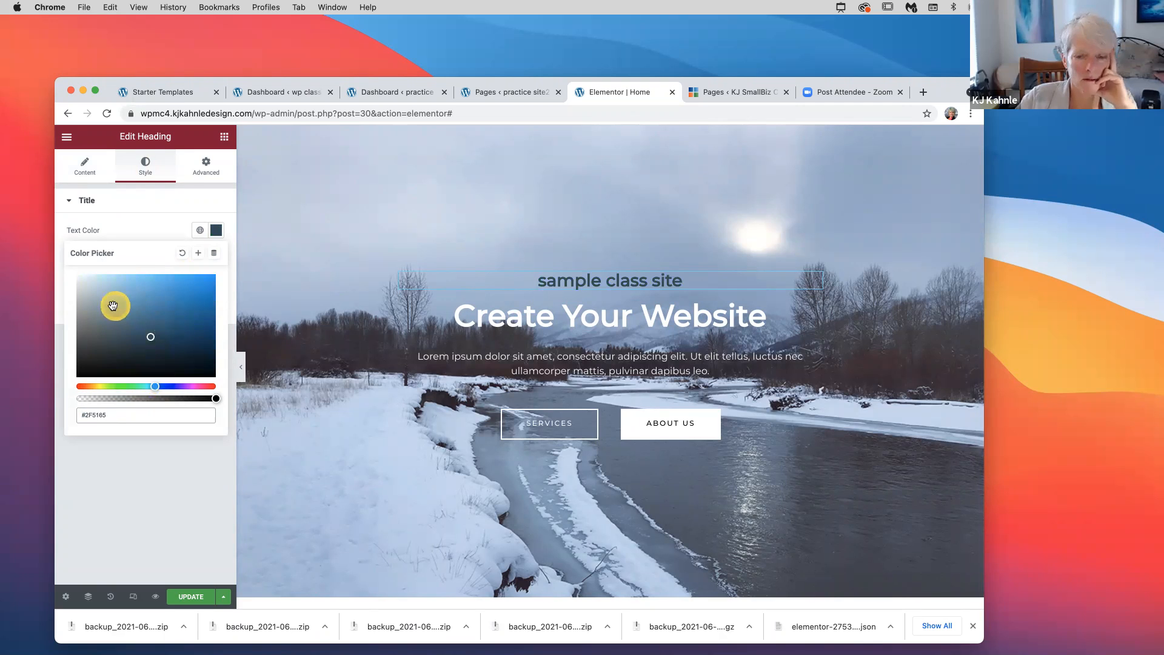
click(165, 307)
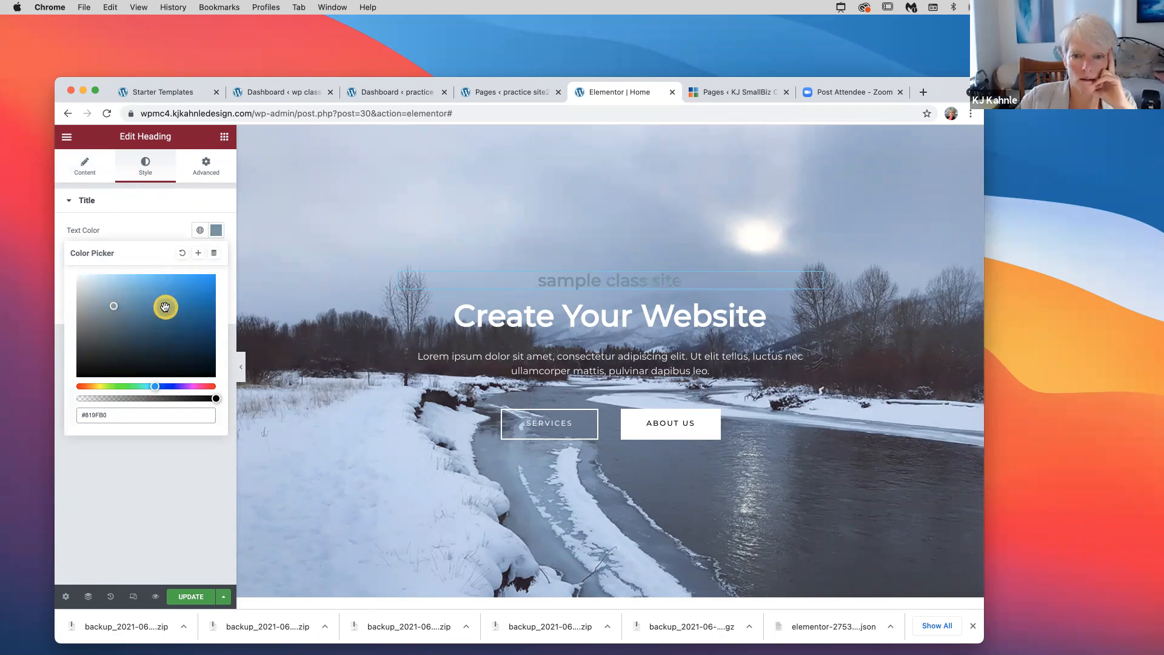
click(162, 209)
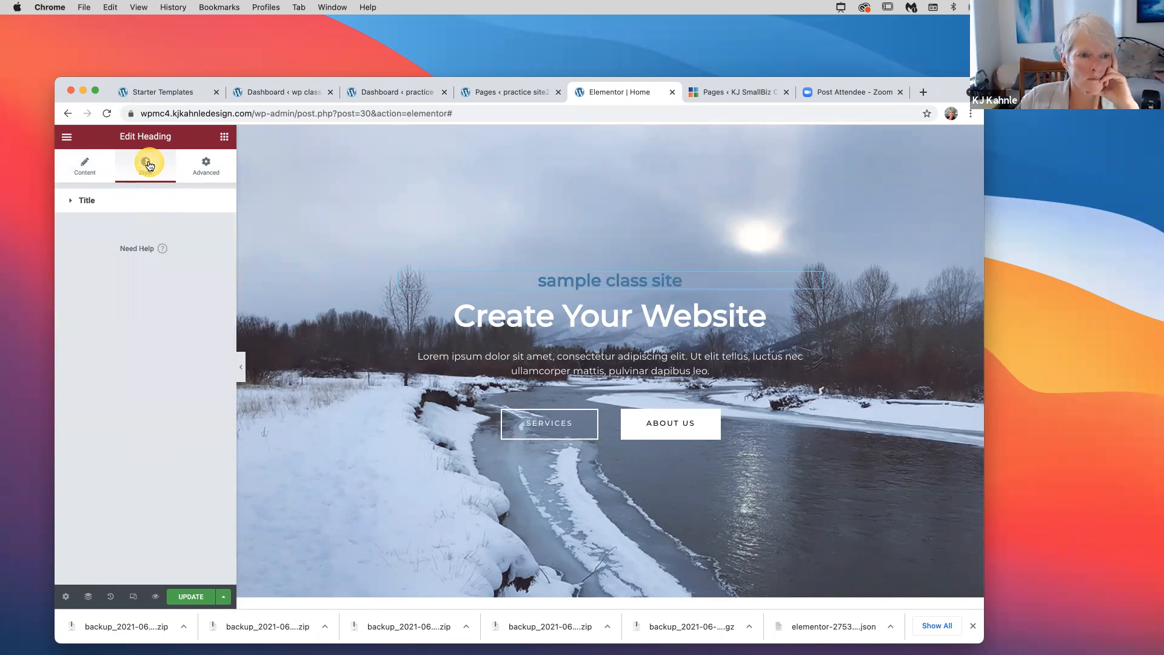
click(68, 206)
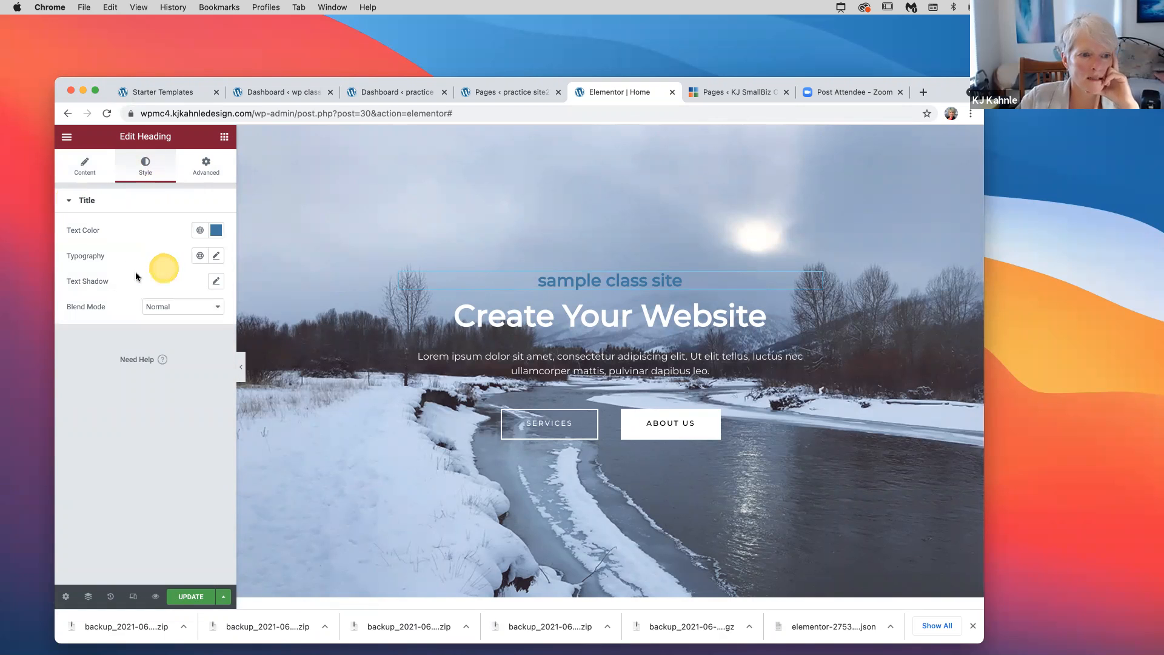
Give the Sample Class Site heading the Abril Fatface font family, then select the Create Your Website heading
click(216, 255)
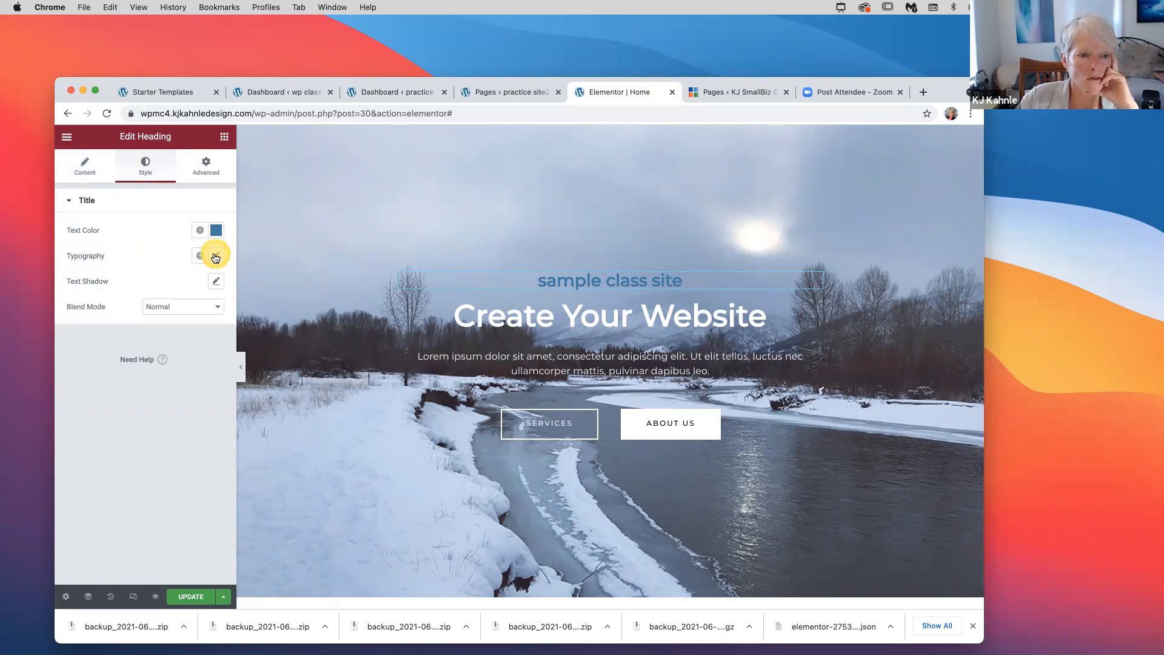
click(215, 257)
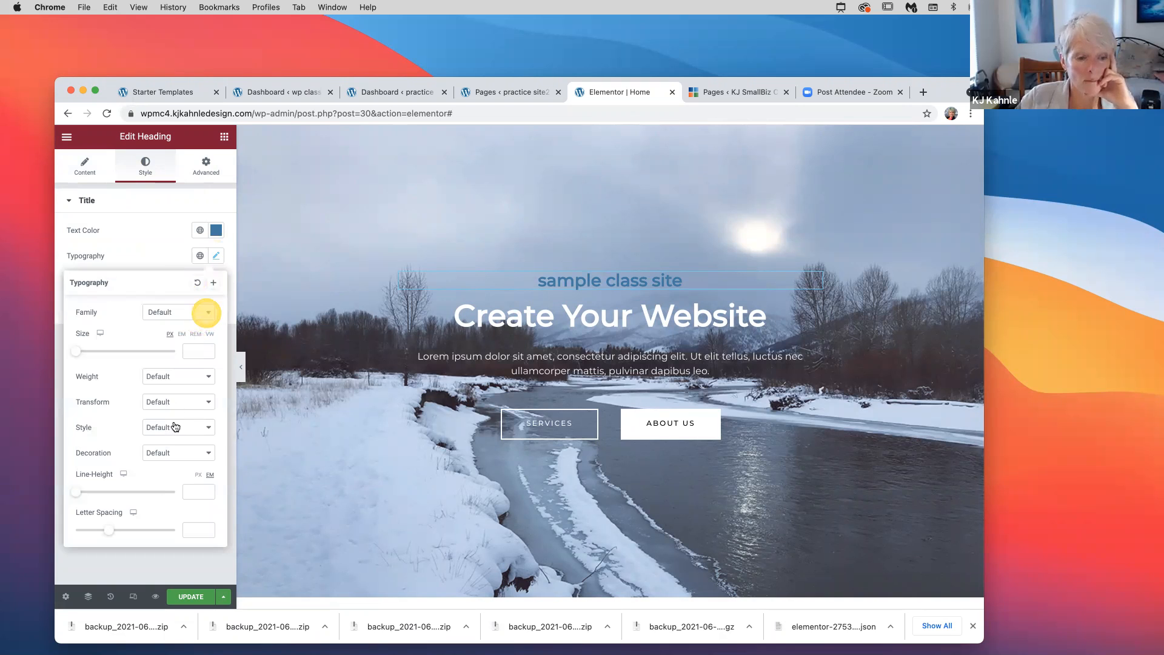
click(207, 312)
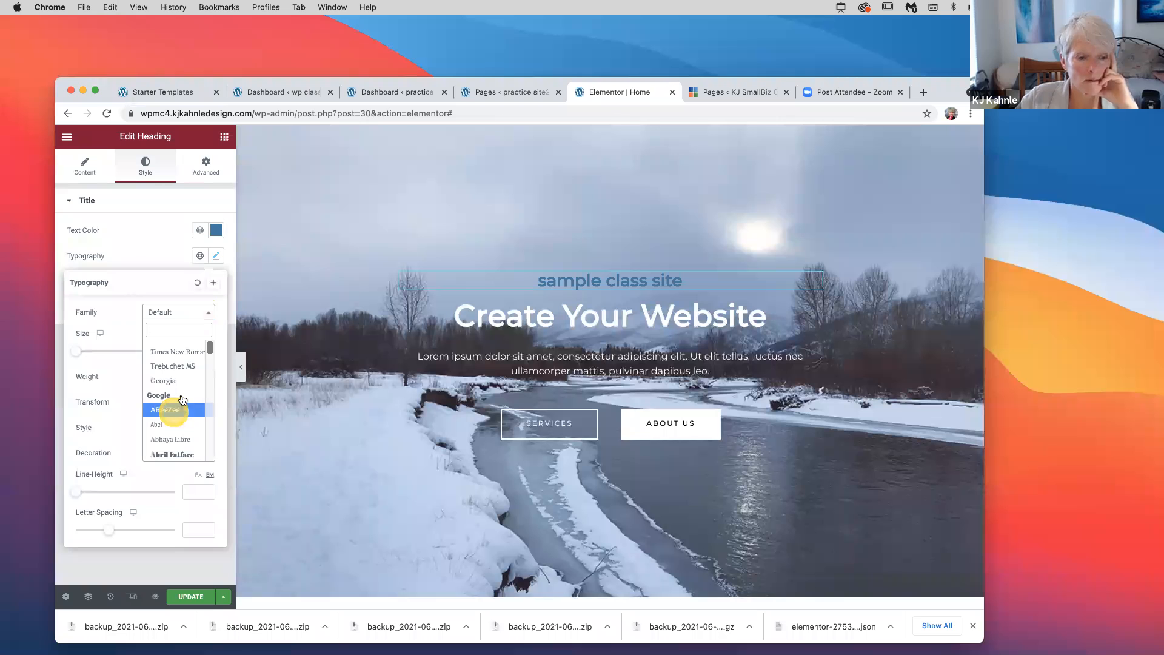
scroll(182, 397, down, 1)
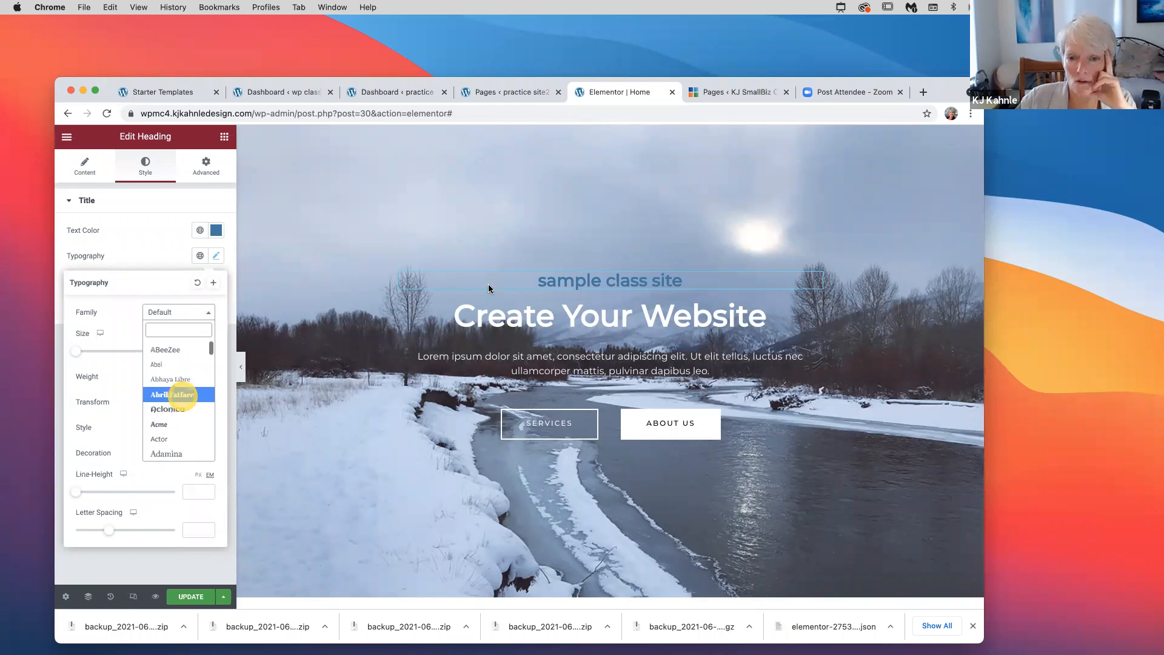
click(182, 396)
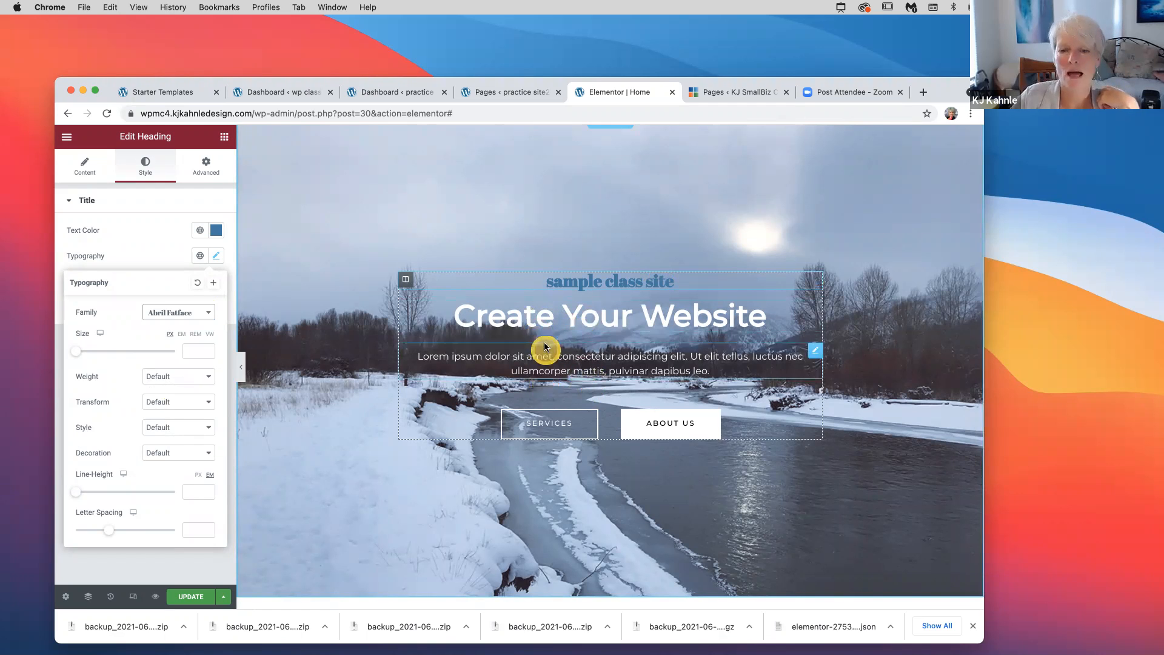
click(552, 318)
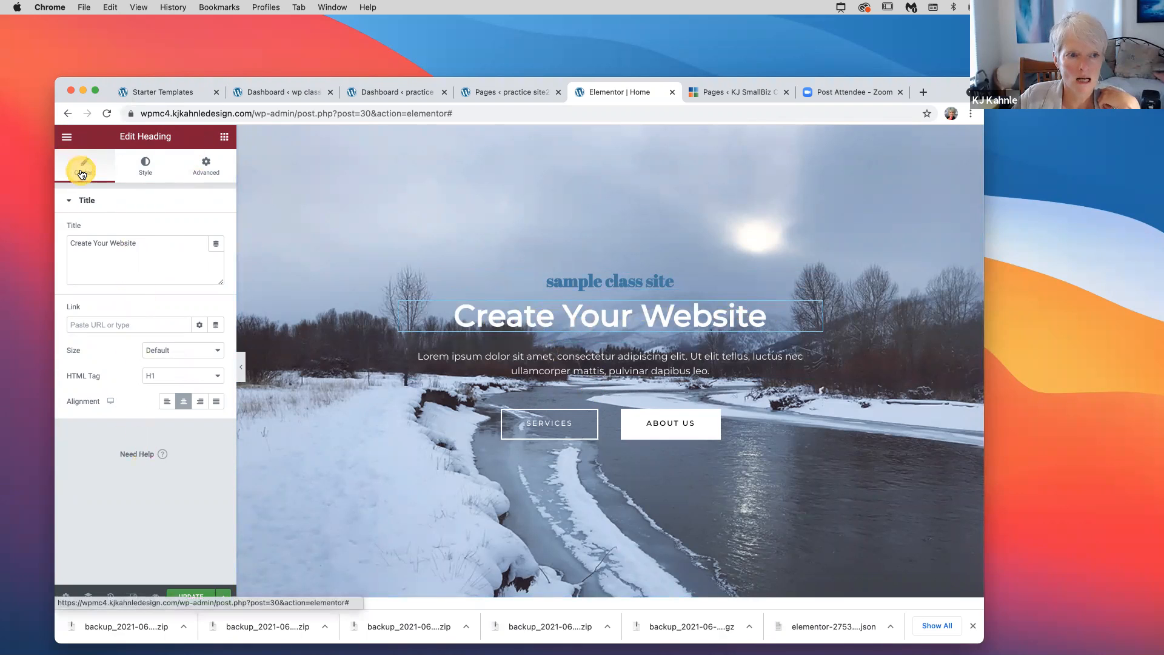
Rename the hero's Services button to 'link' and keep its alignment centred
click(147, 168)
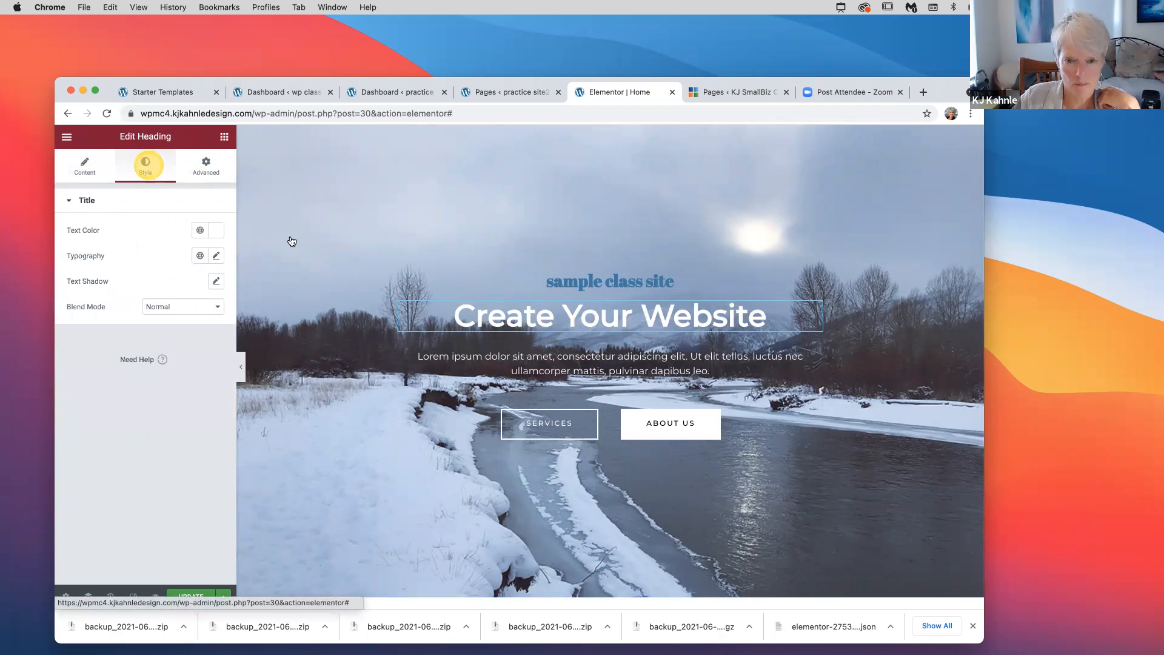
click(564, 428)
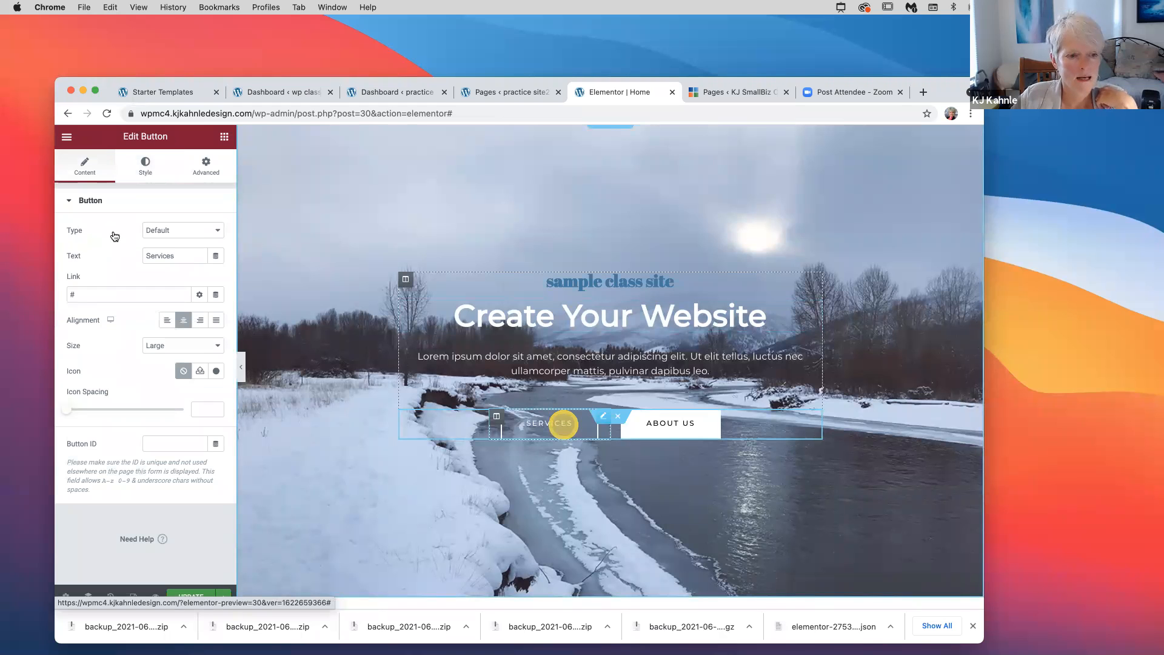
click(584, 428)
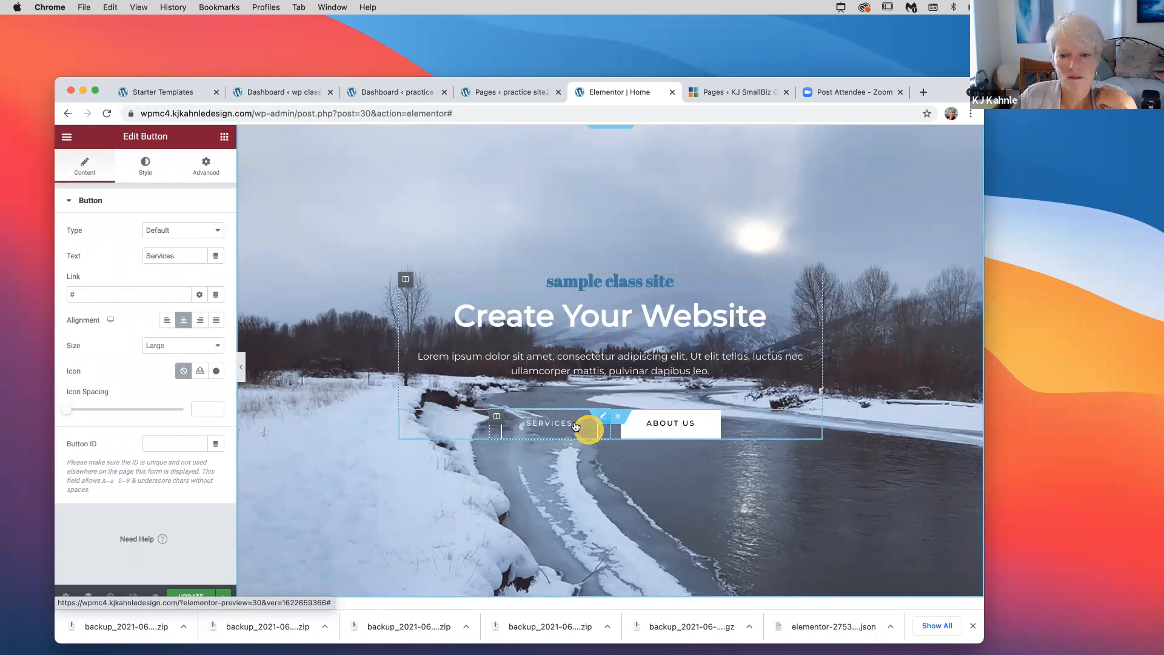
click(146, 168)
click(86, 172)
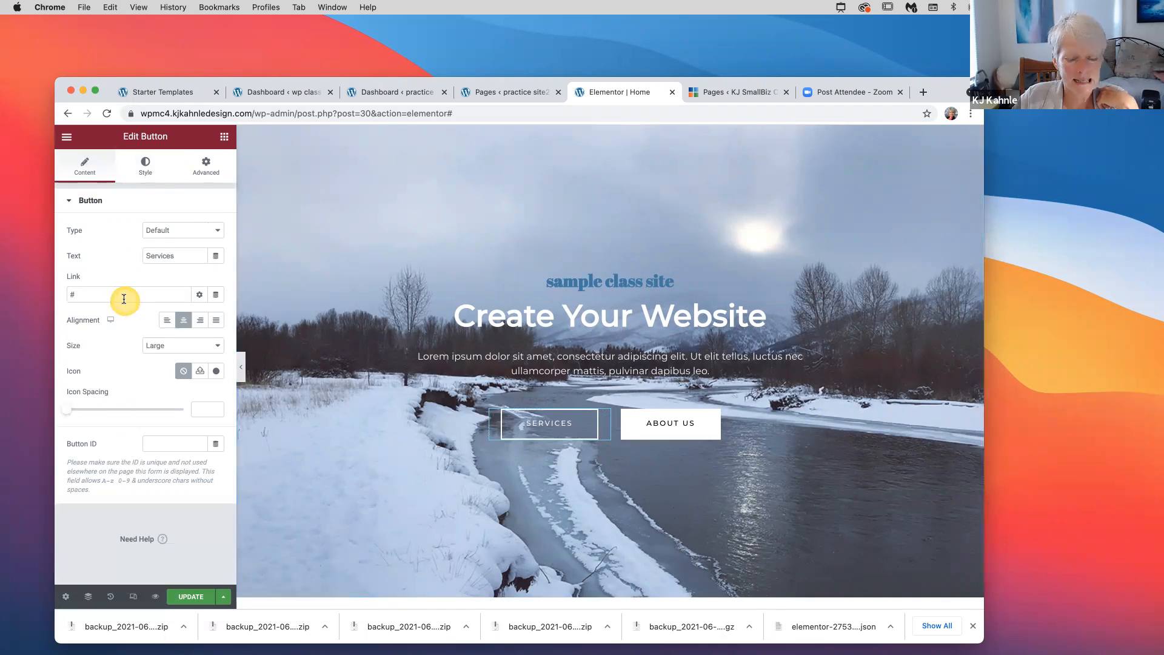
click(96, 294)
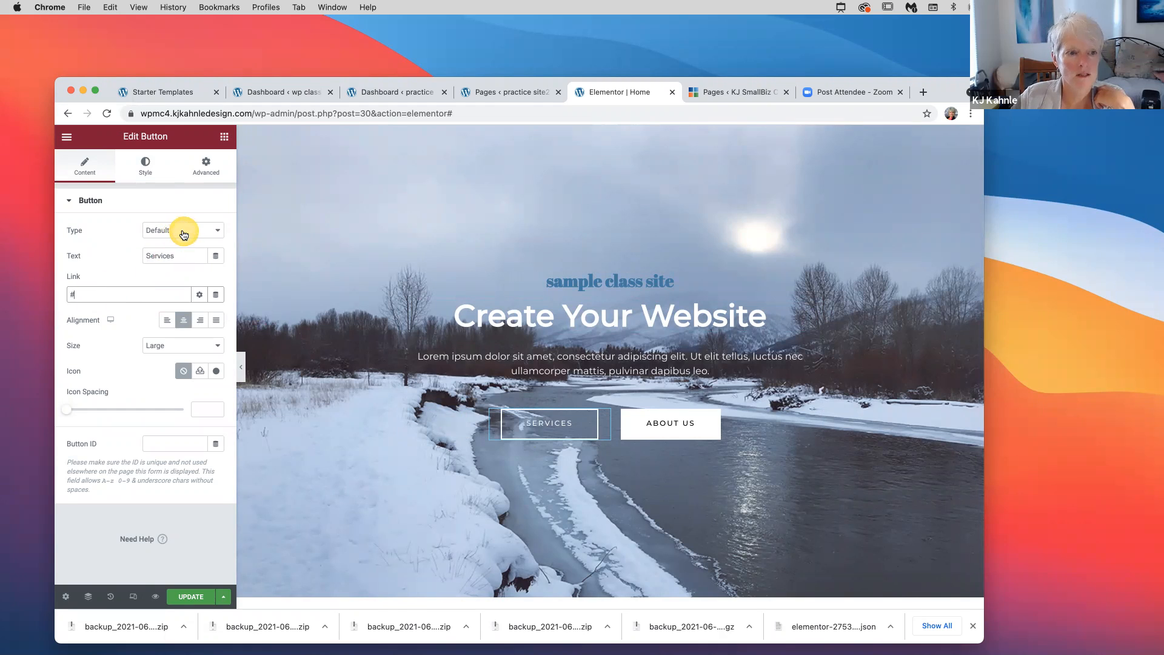
drag(175, 255, 131, 257)
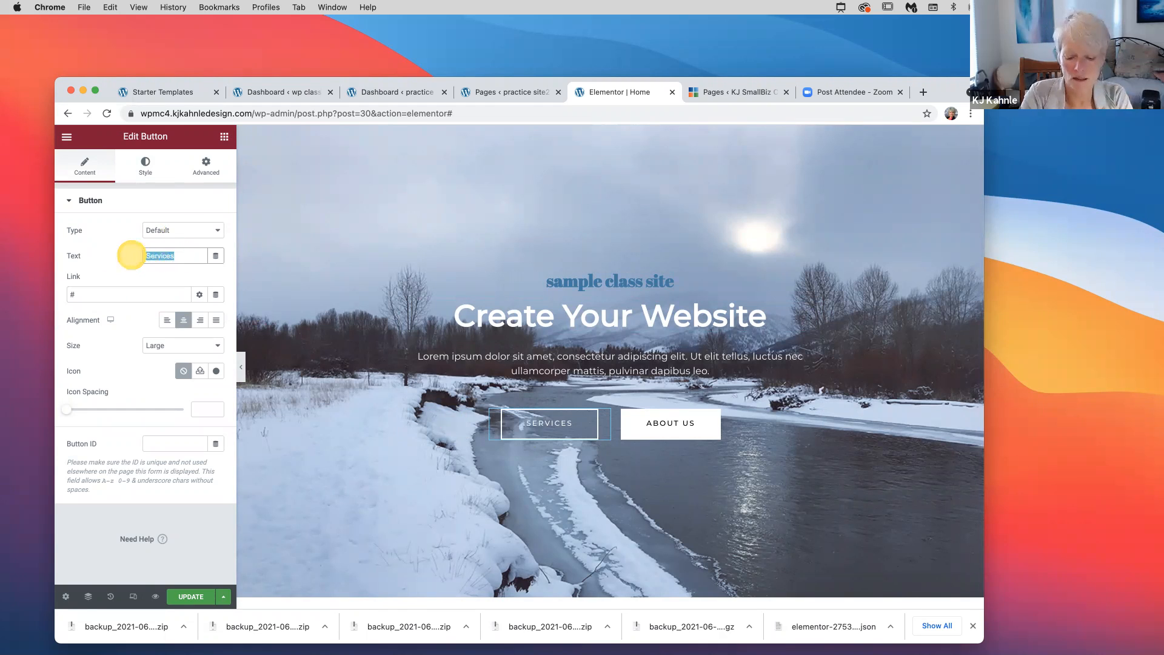
text(link)
click(167, 323)
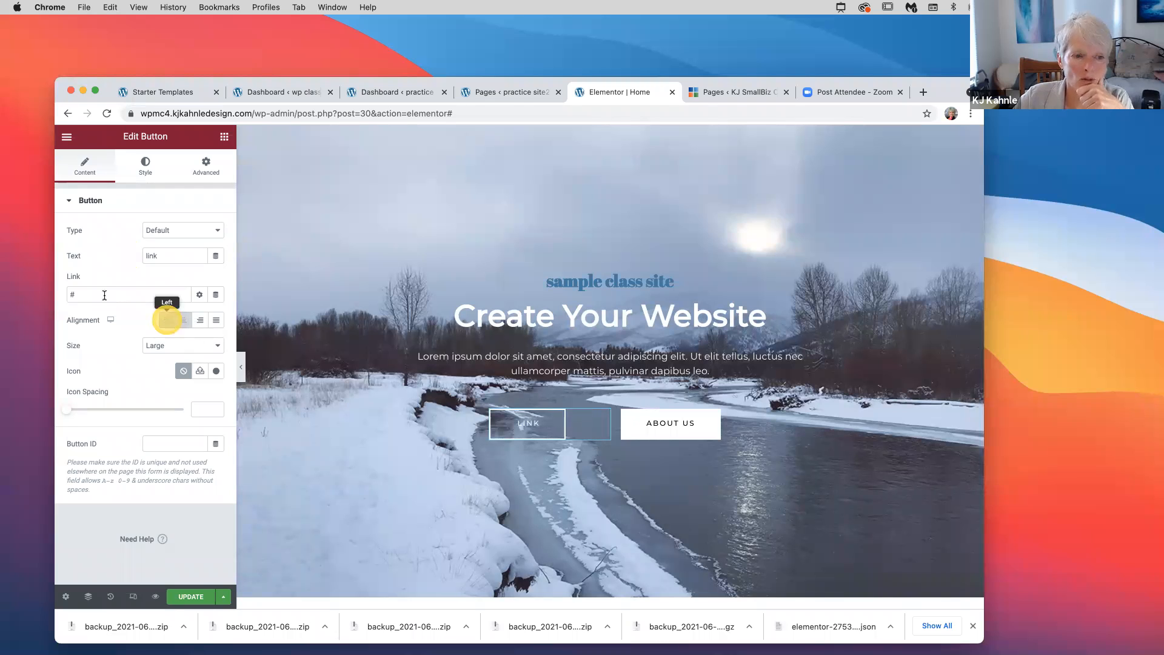
click(184, 320)
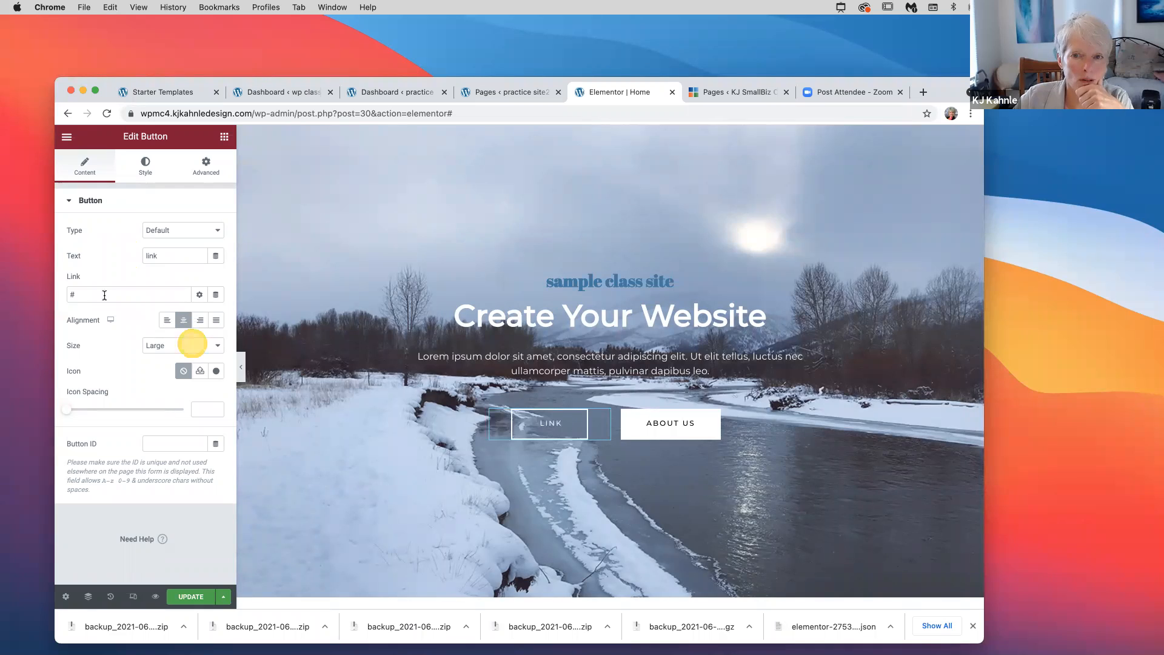
Copy the Zoom attendee page's web address and return to the button's Link field
click(858, 93)
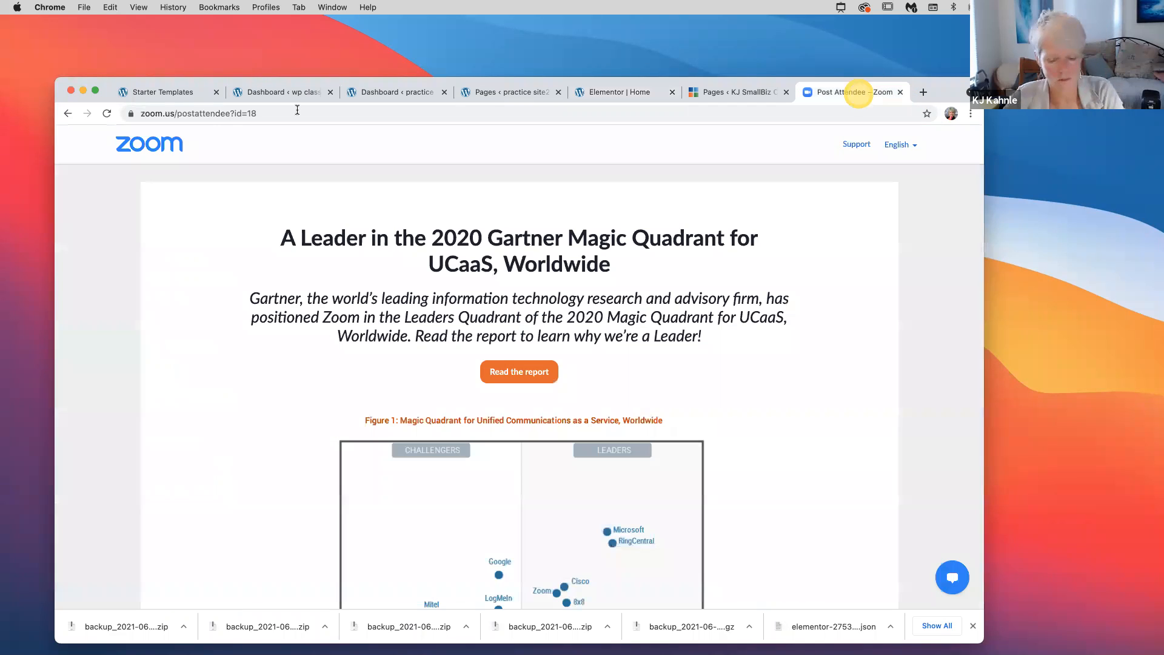
click(298, 112)
key(super+c)
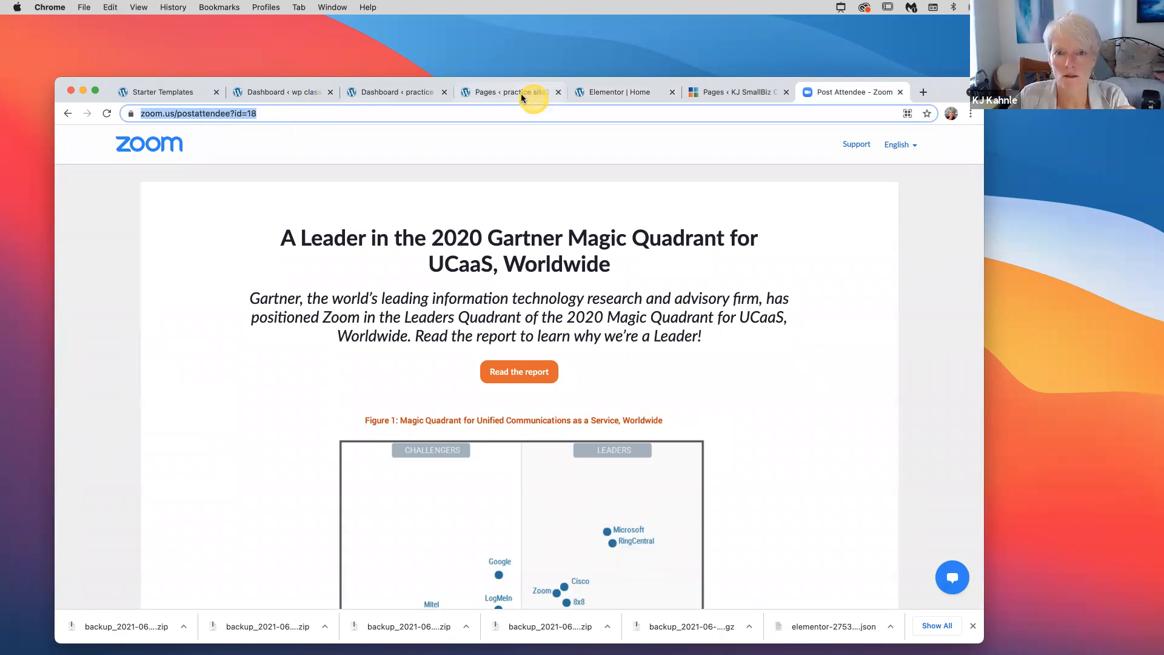
click(520, 92)
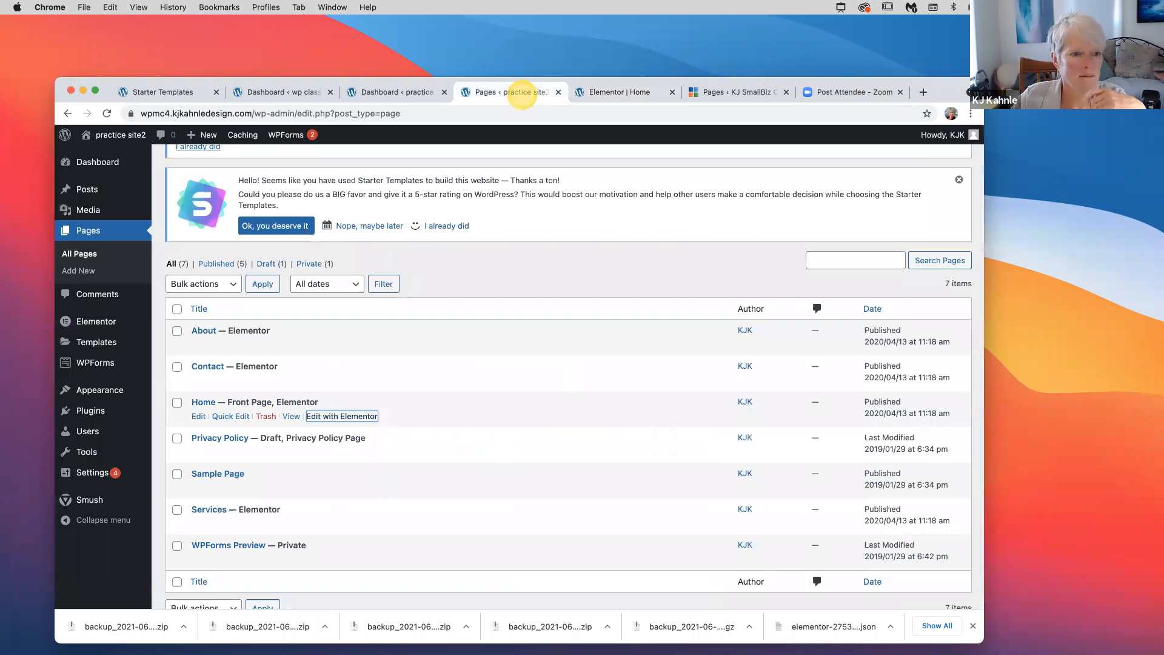
key(ctrl+Tab)
click(90, 295)
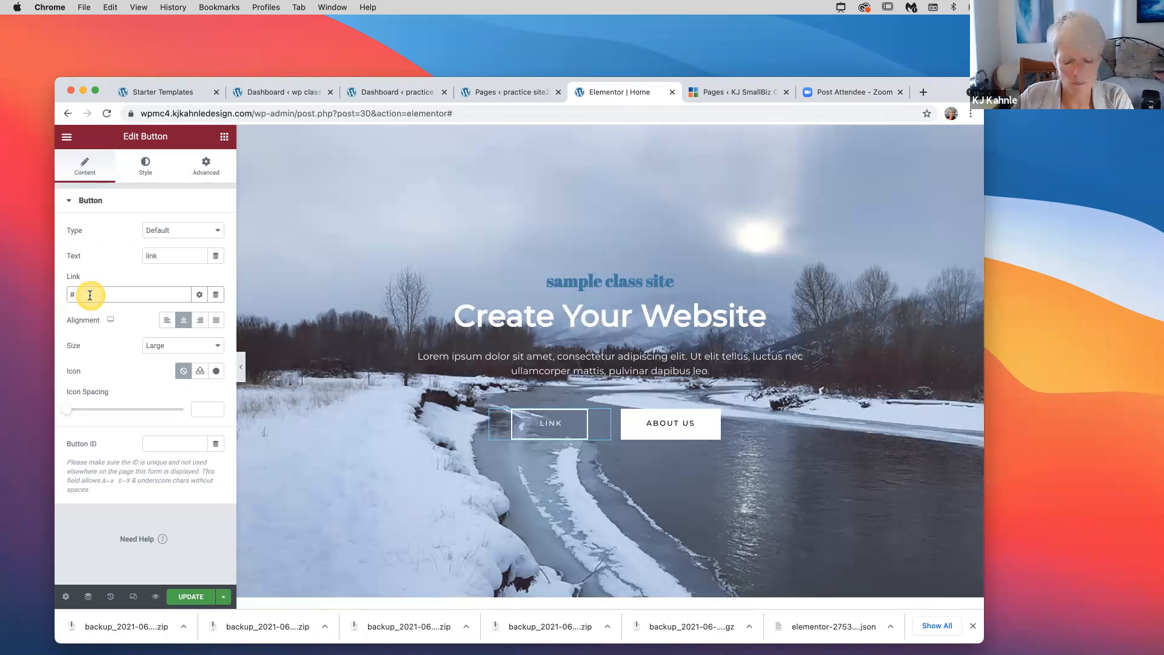
Paste the Zoom address into the Link field, delete it so it stays empty, then Update the page
key(super+v)
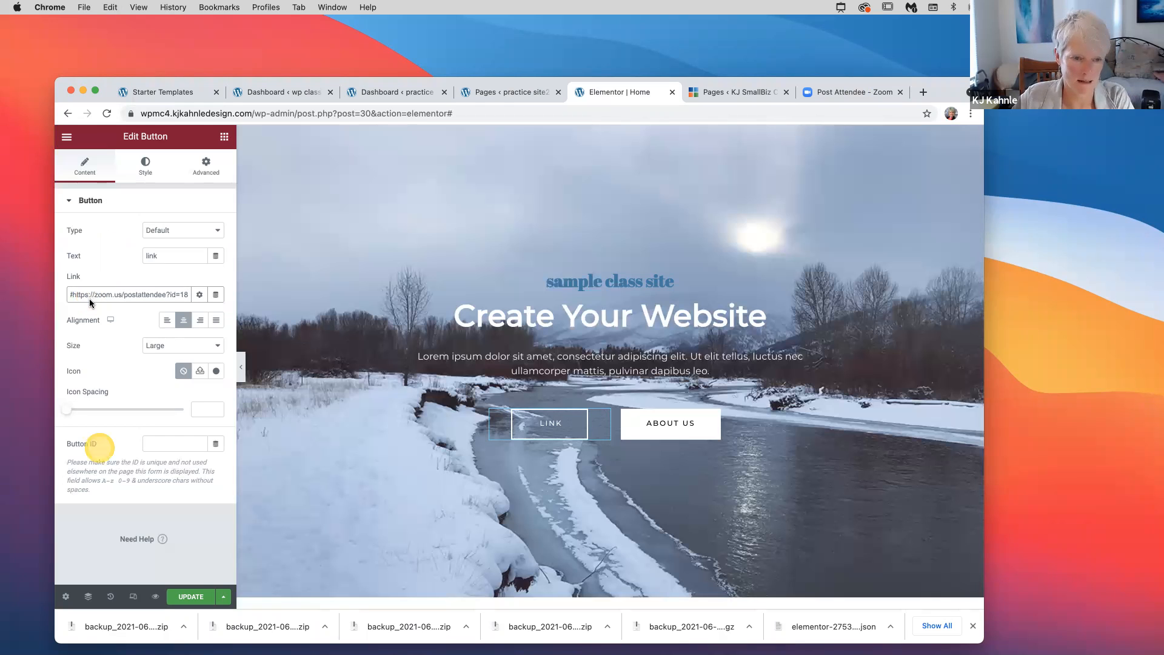
key(BackSpace)
key(BackSpace)
key(BackSpace)
key(BackSpace)
key(BackSpace)
key(BackSpace)
key(BackSpace)
key(BackSpace)
key(BackSpace)
key(BackSpace)
key(BackSpace)
key(BackSpace)
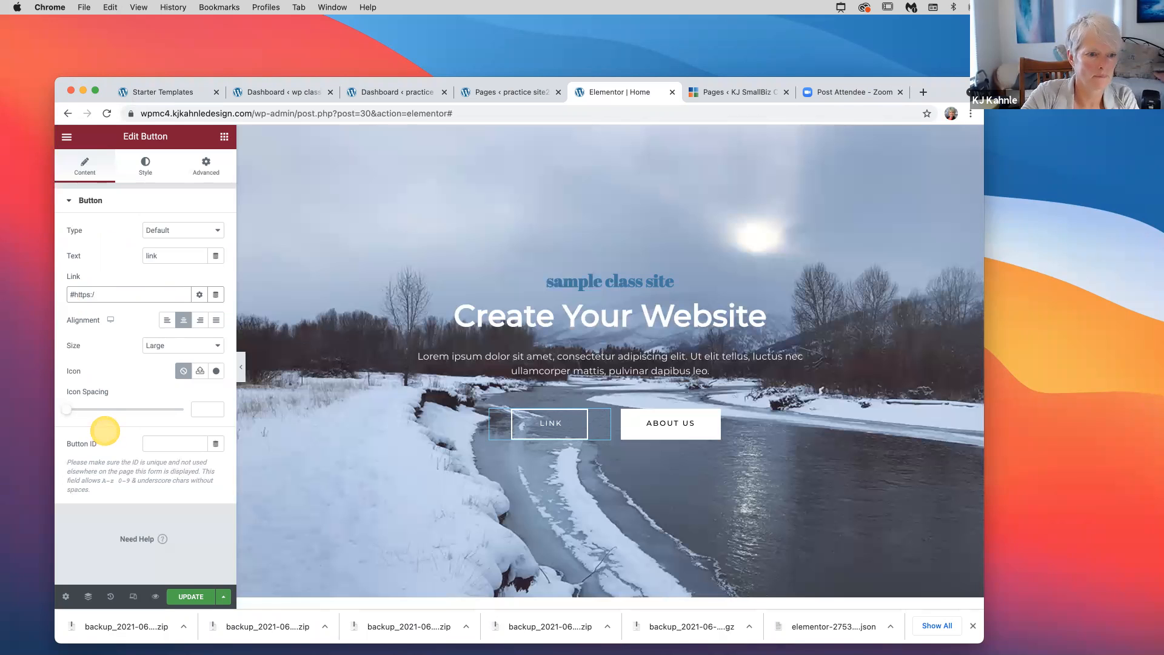
key(BackSpace)
key(BackSpace)
key(BackSpace)
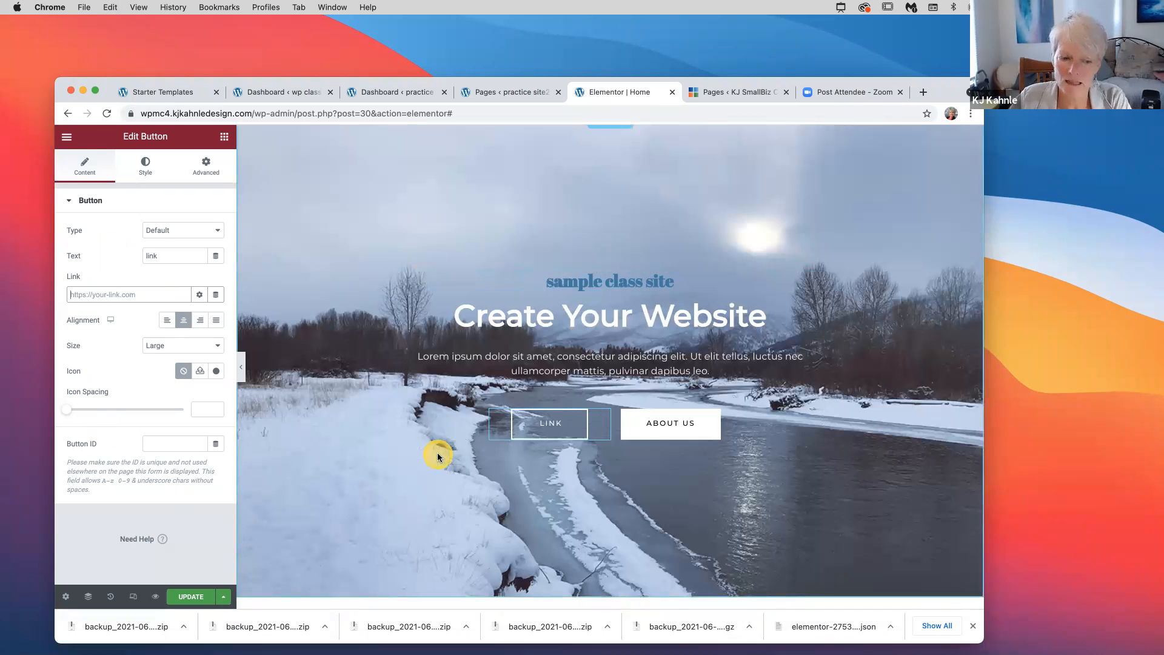
click(191, 598)
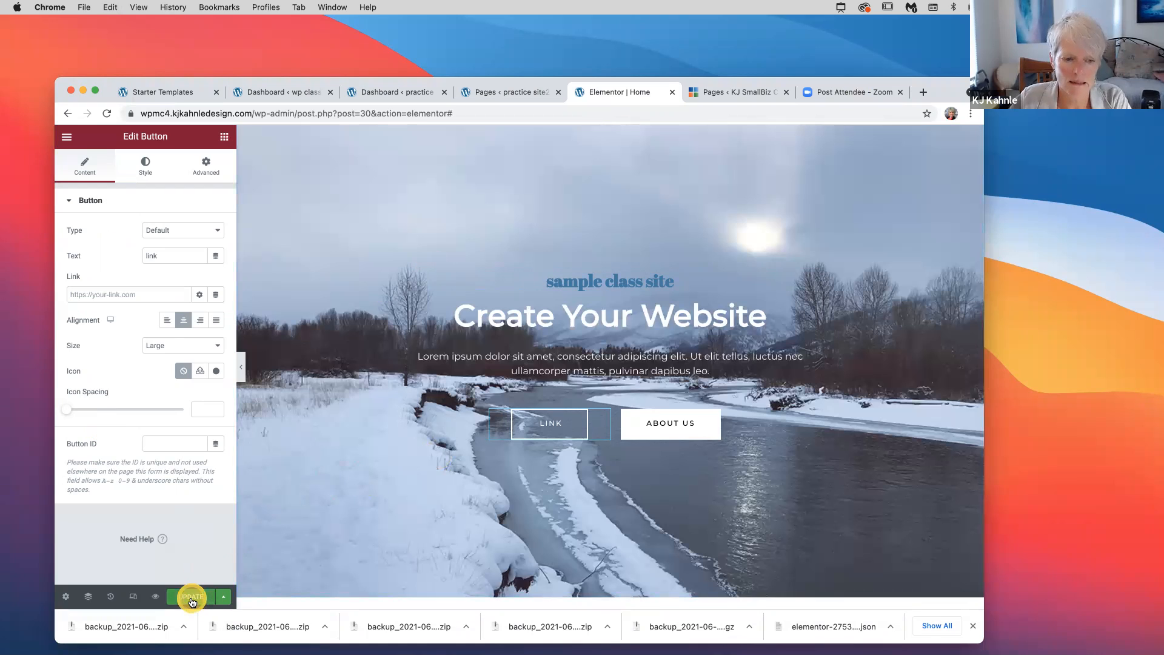
click(332, 517)
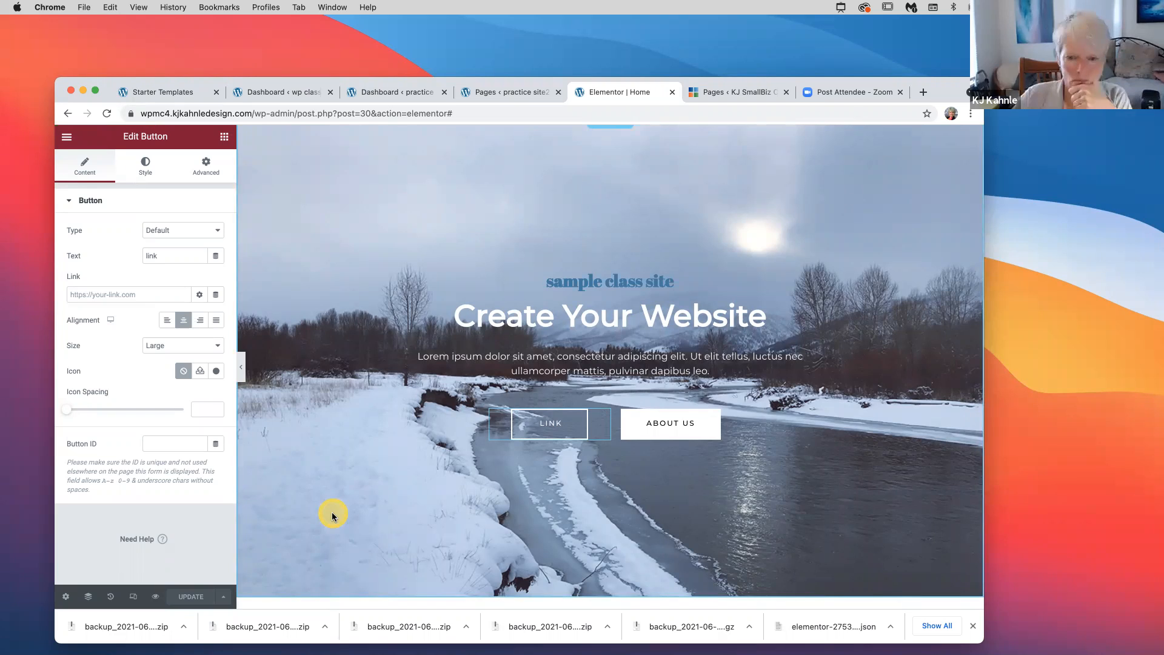
Scroll down to the Call To Action section with its Contact button and delete it
scroll(332, 517, down, 1)
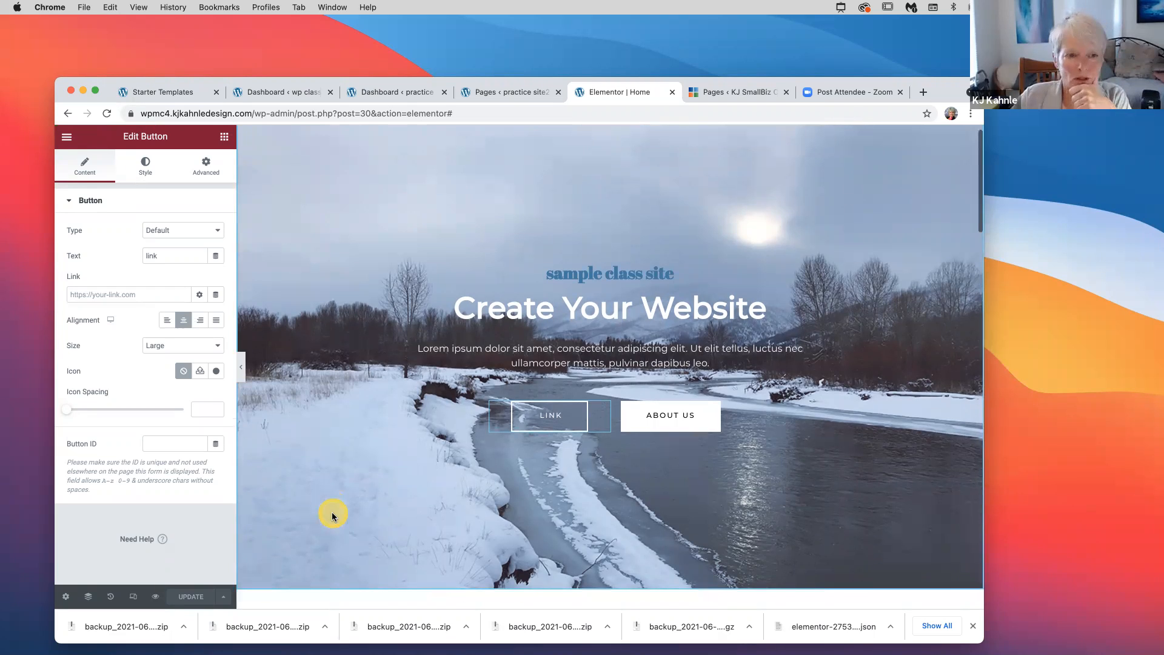
scroll(332, 514, down, 5)
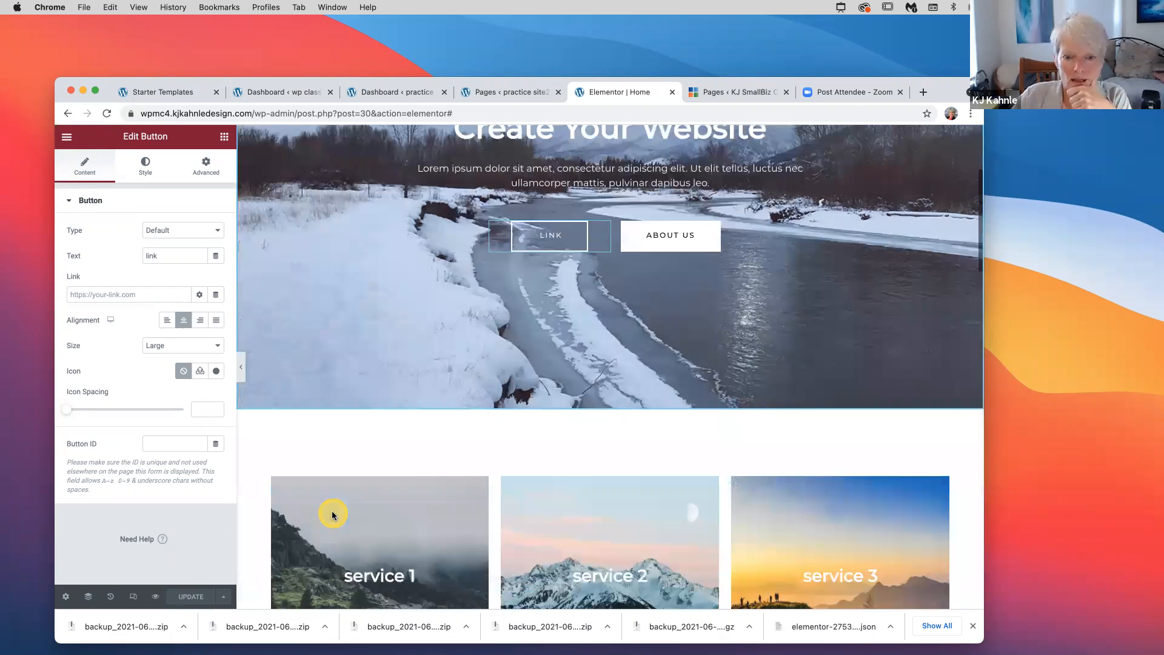
key(super+p)
scroll(332, 514, down, 5)
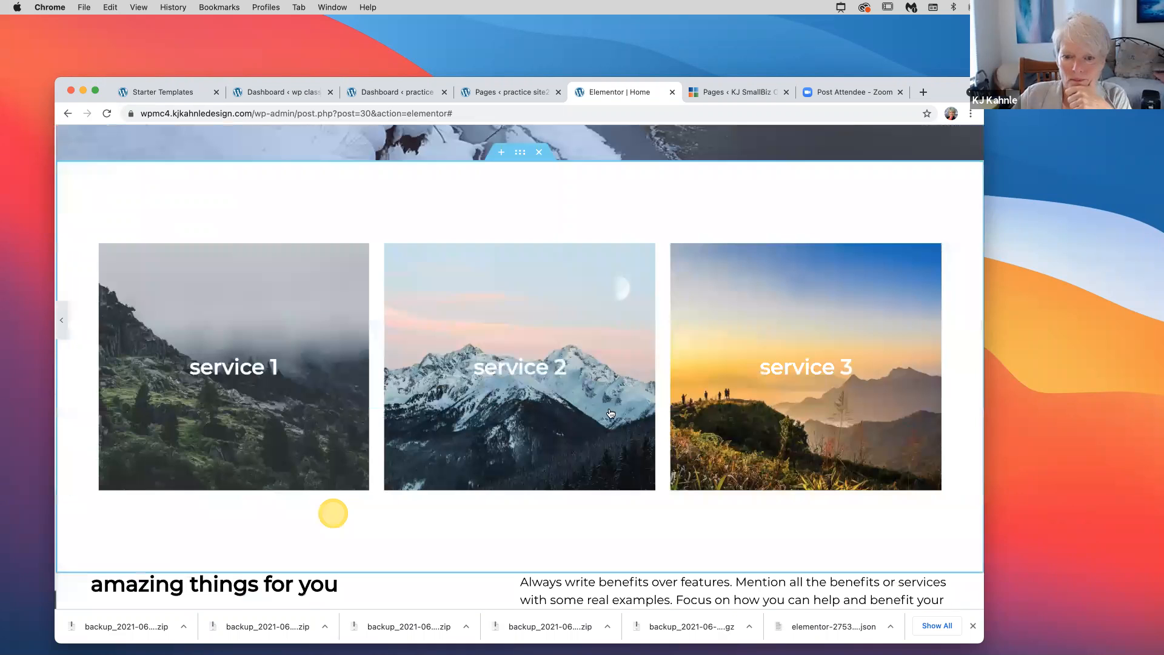
key(super+p)
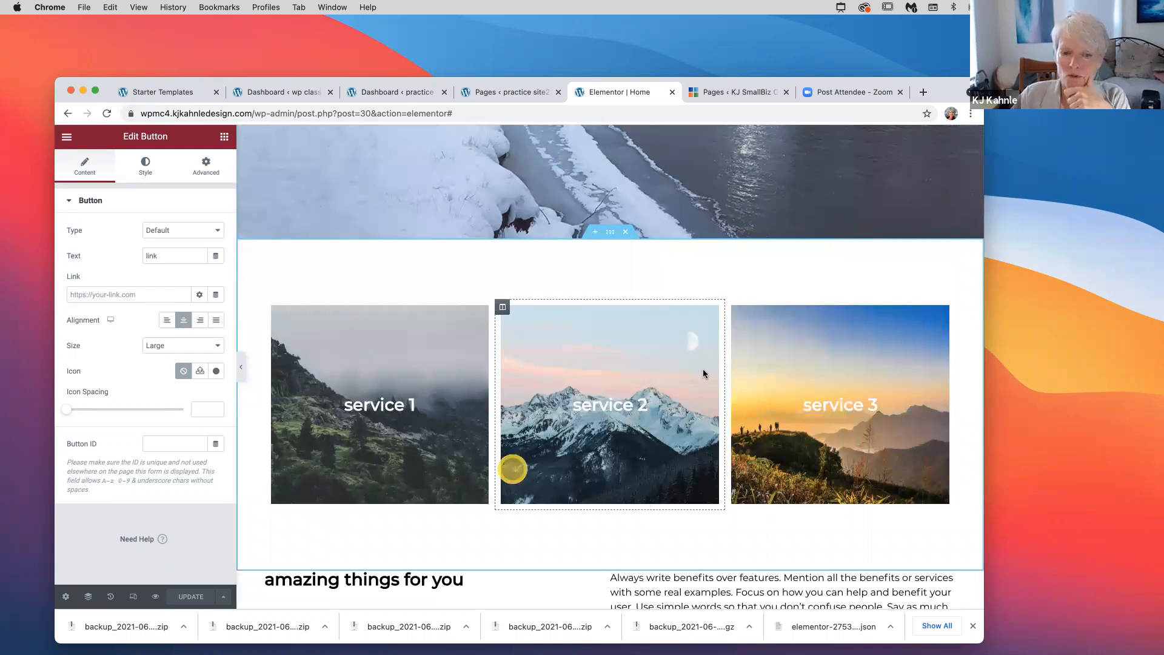
scroll(669, 376, down, 1)
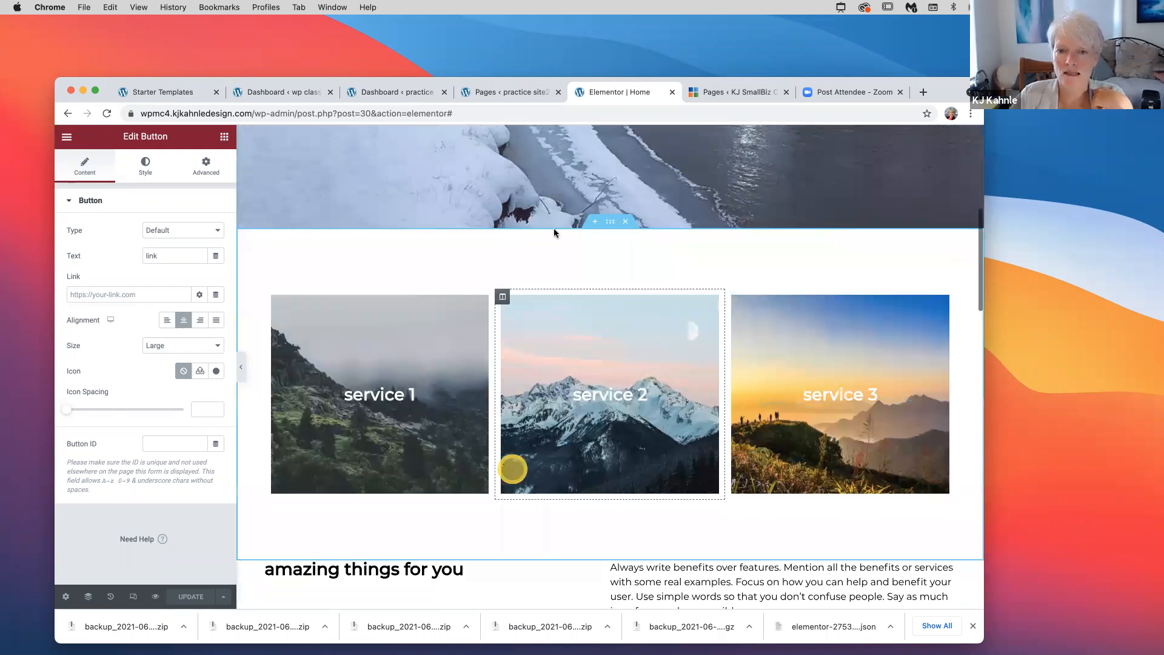
scroll(774, 291, down, 5)
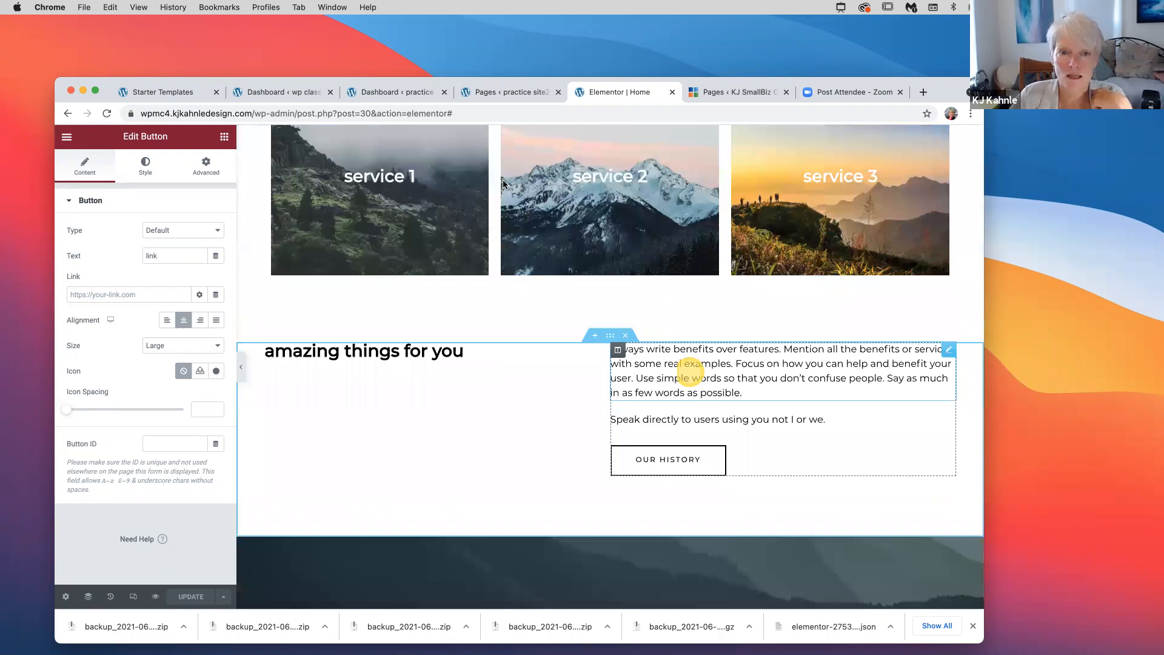
scroll(477, 151, up, 3)
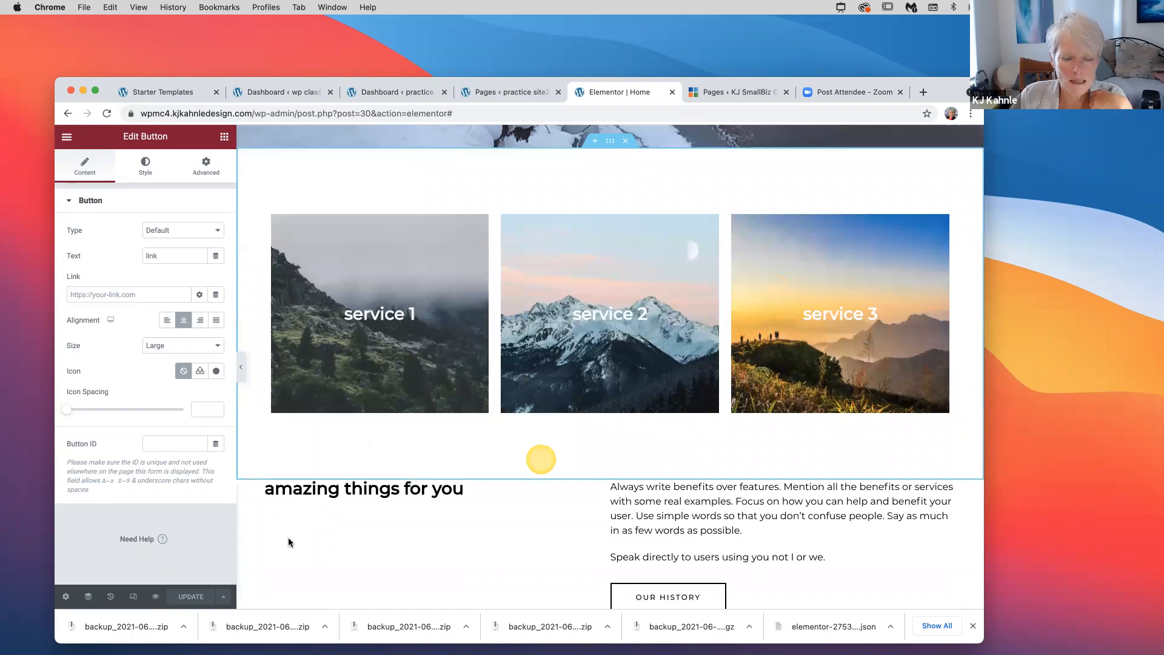
scroll(728, 430, down, 3)
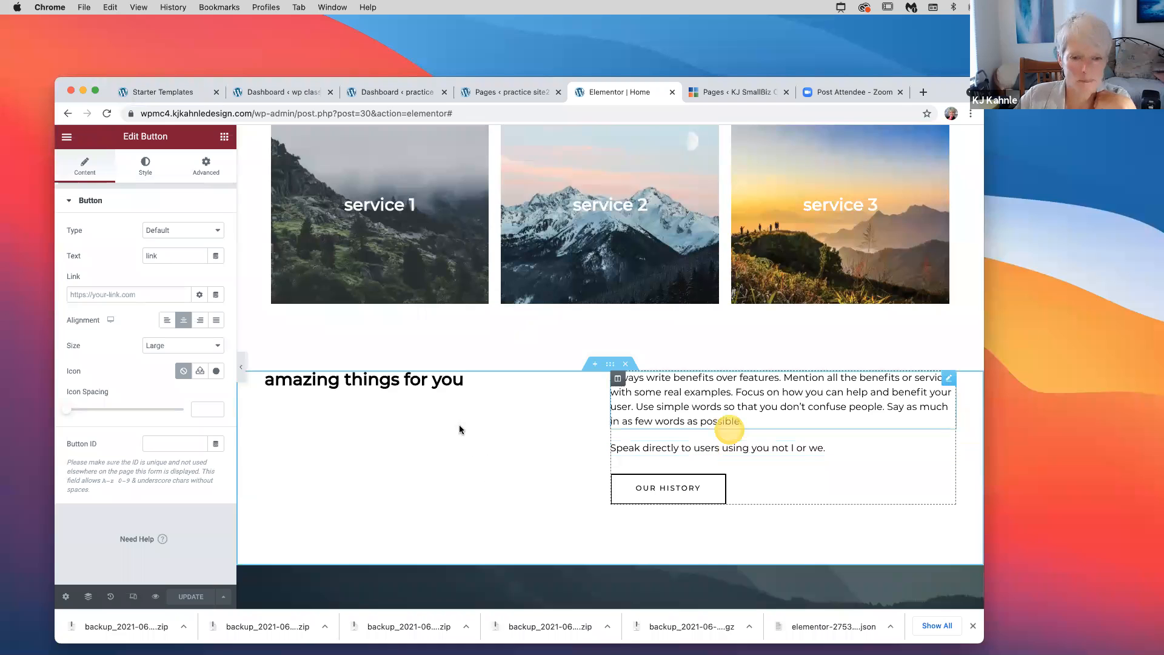
scroll(460, 426, up, 2)
scroll(460, 428, down, 5)
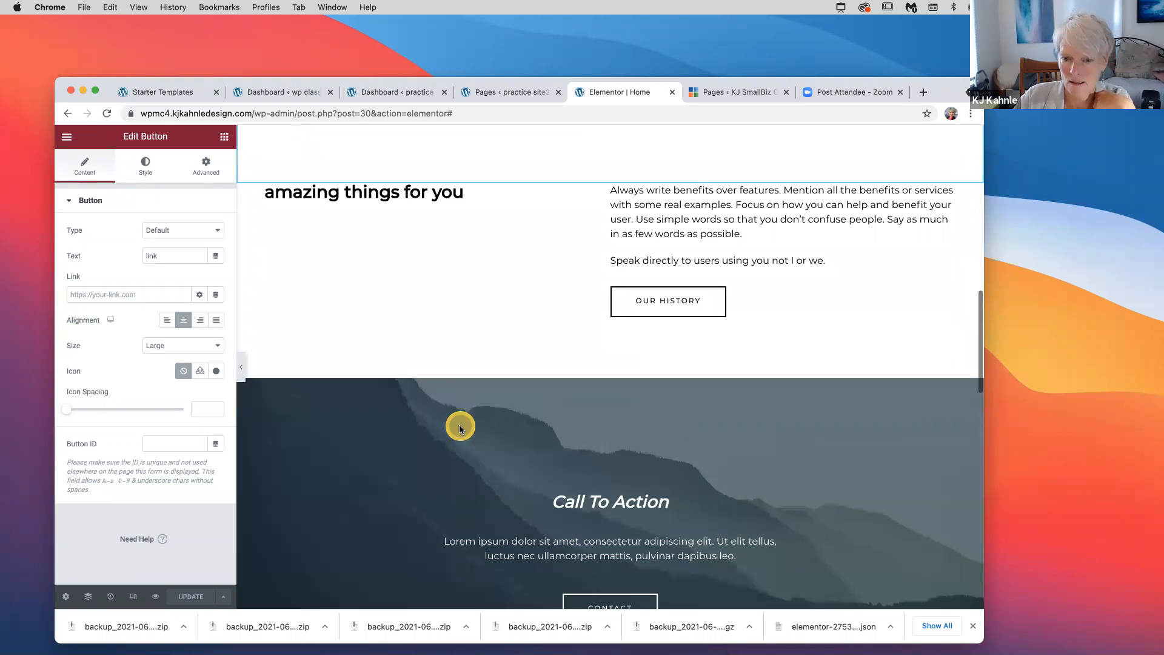
scroll(460, 429, down, 3)
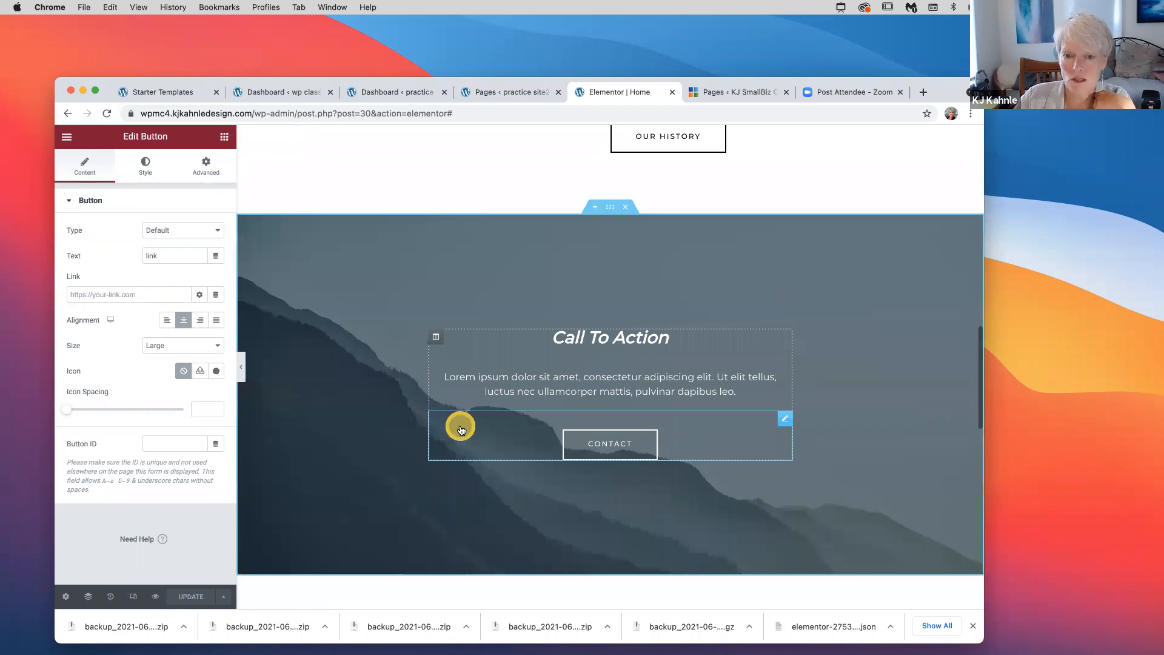
scroll(461, 429, down, 8)
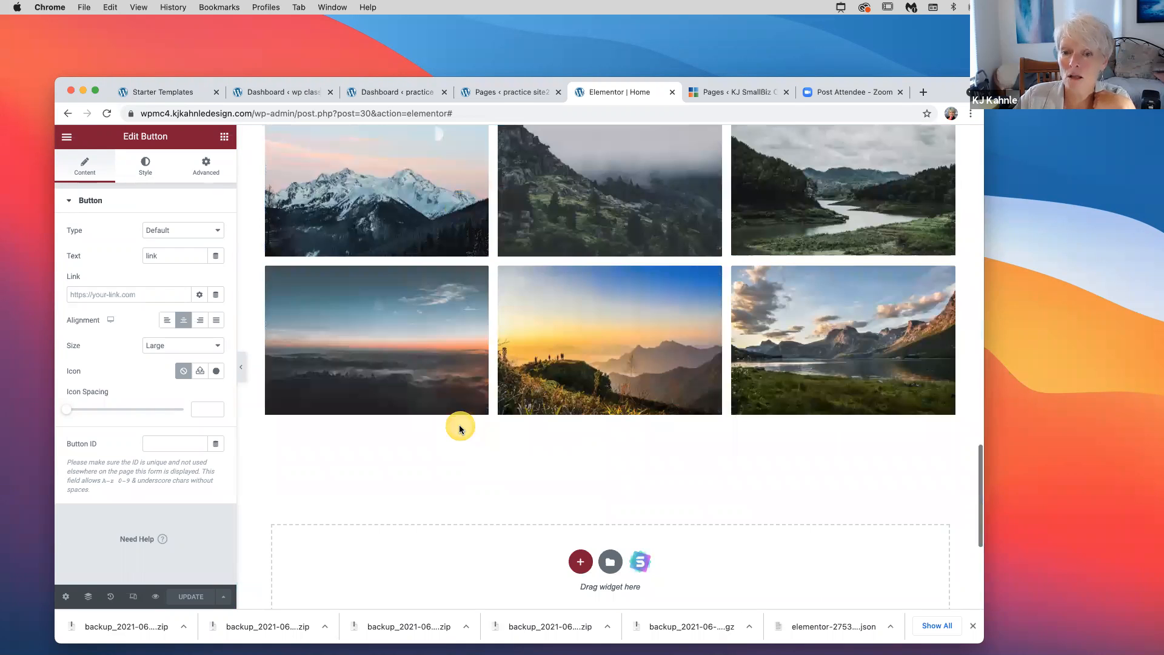
scroll(460, 425, up, 9)
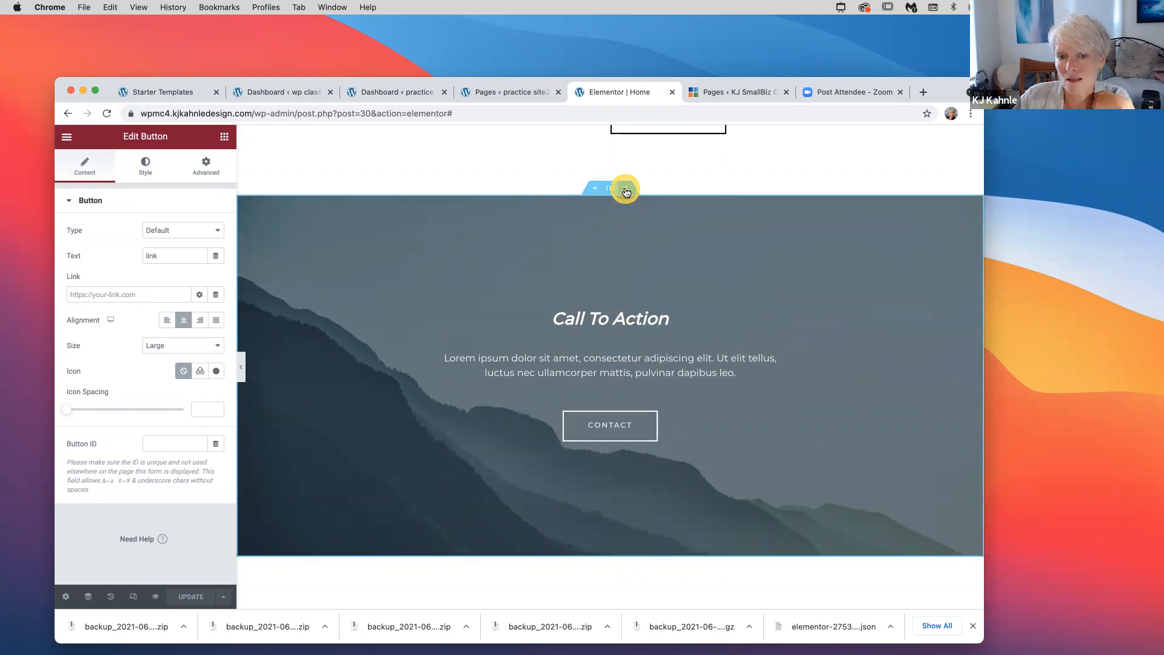
click(626, 188)
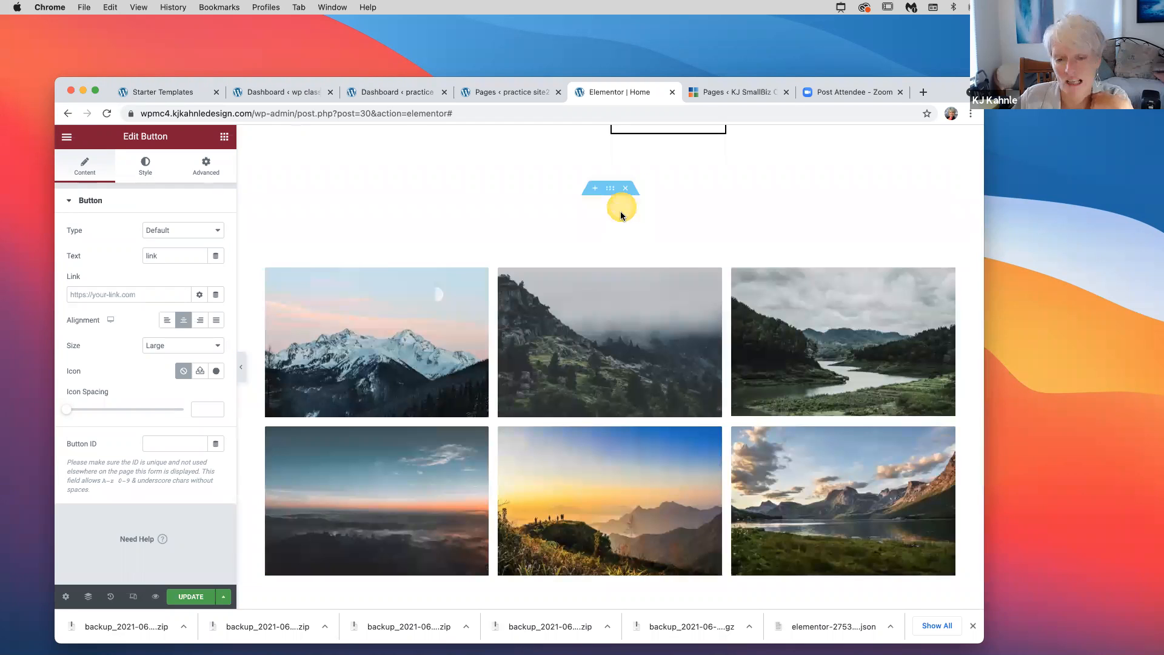
scroll(618, 209, up, 2)
scroll(245, 458, up, 2)
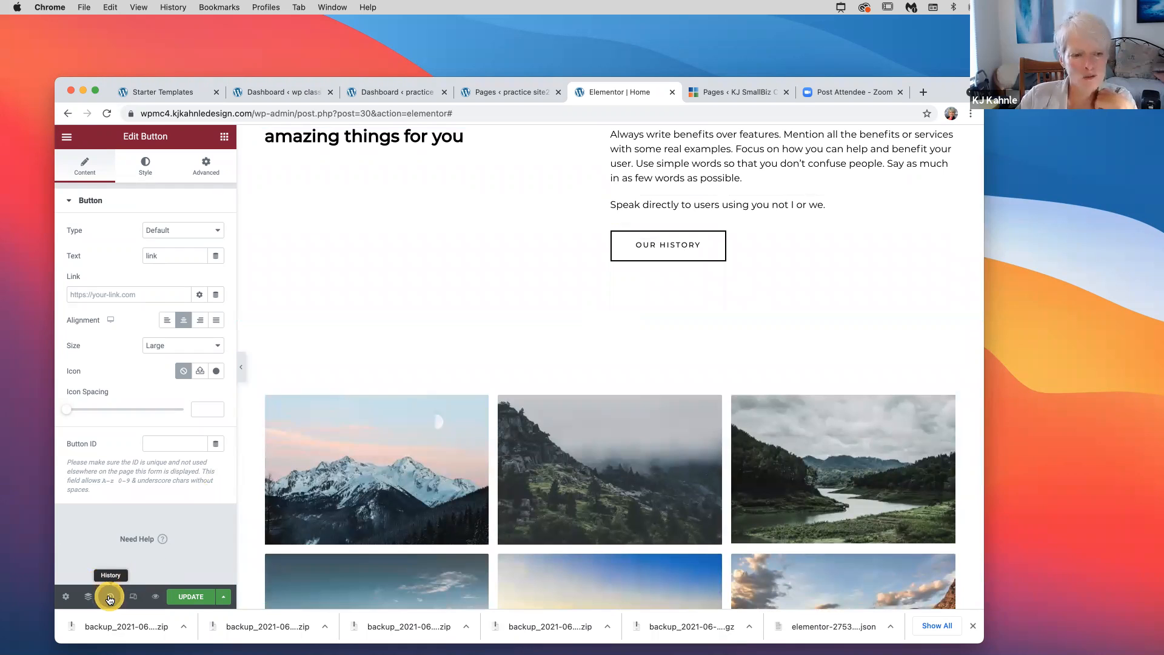
click(110, 597)
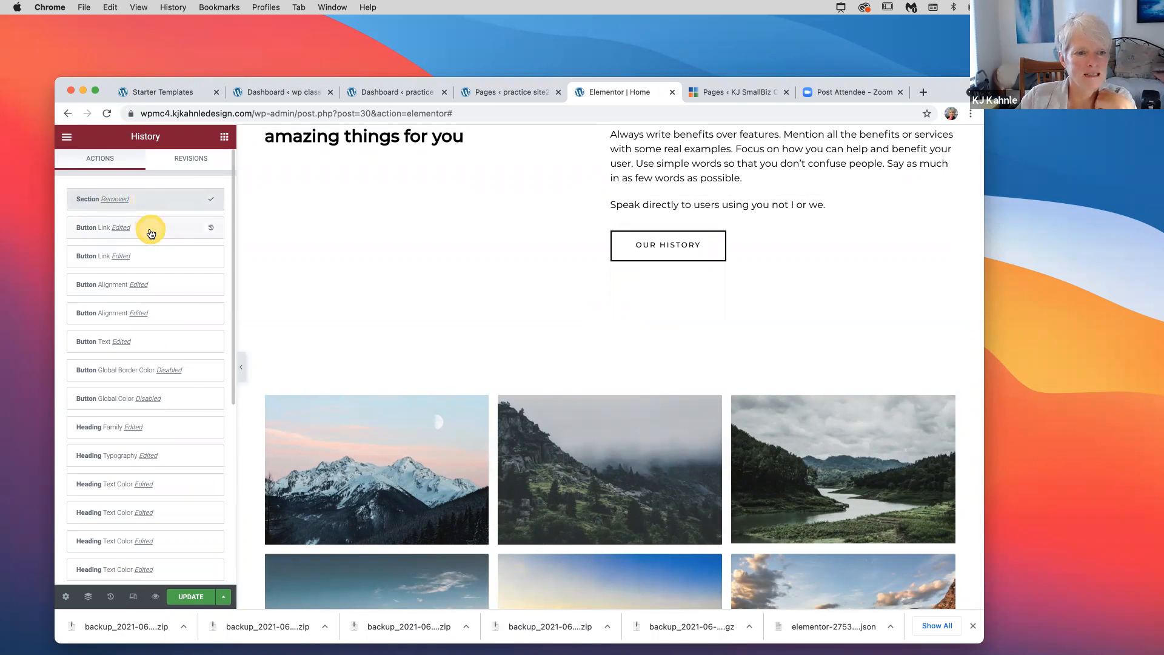
click(151, 234)
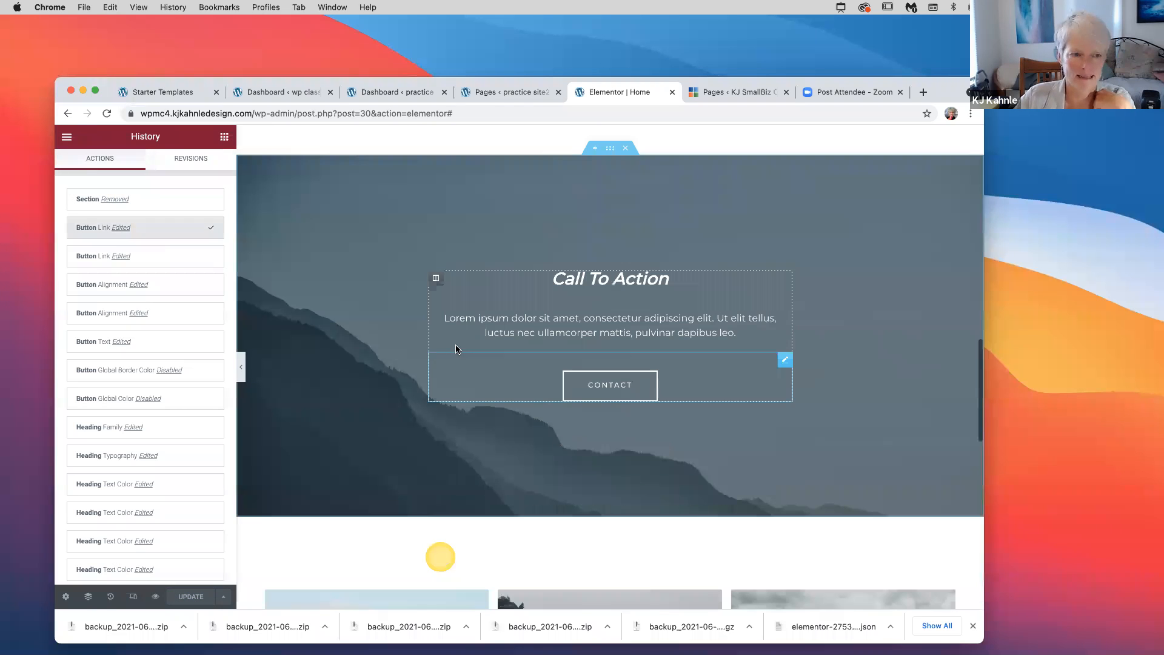
click(155, 570)
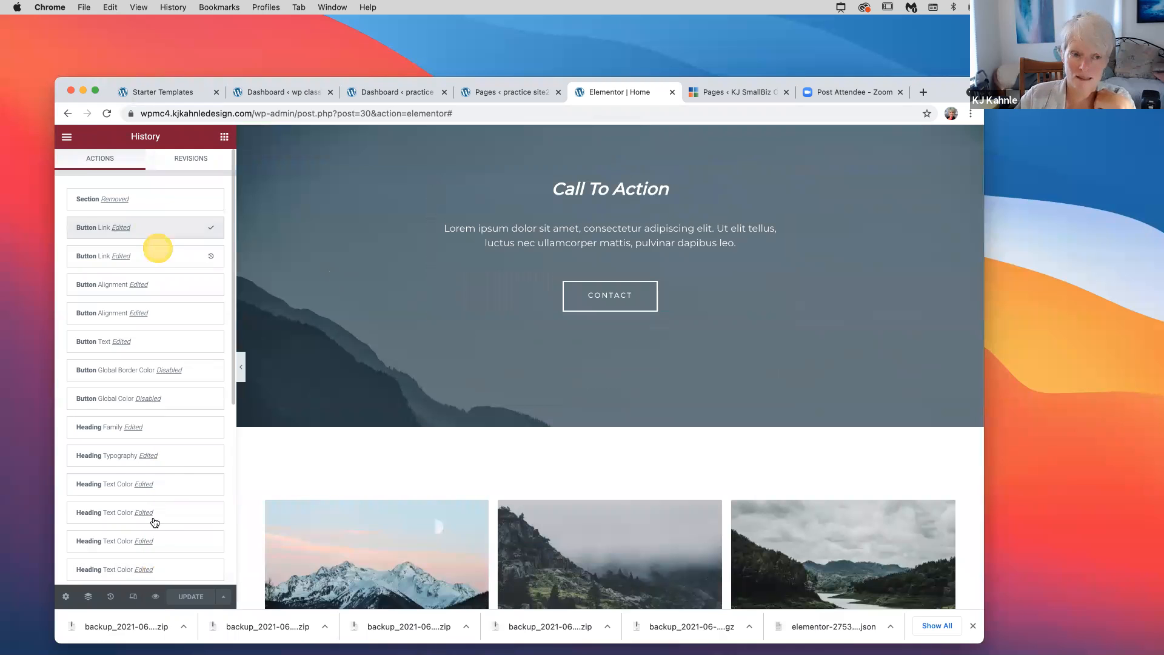
click(376, 476)
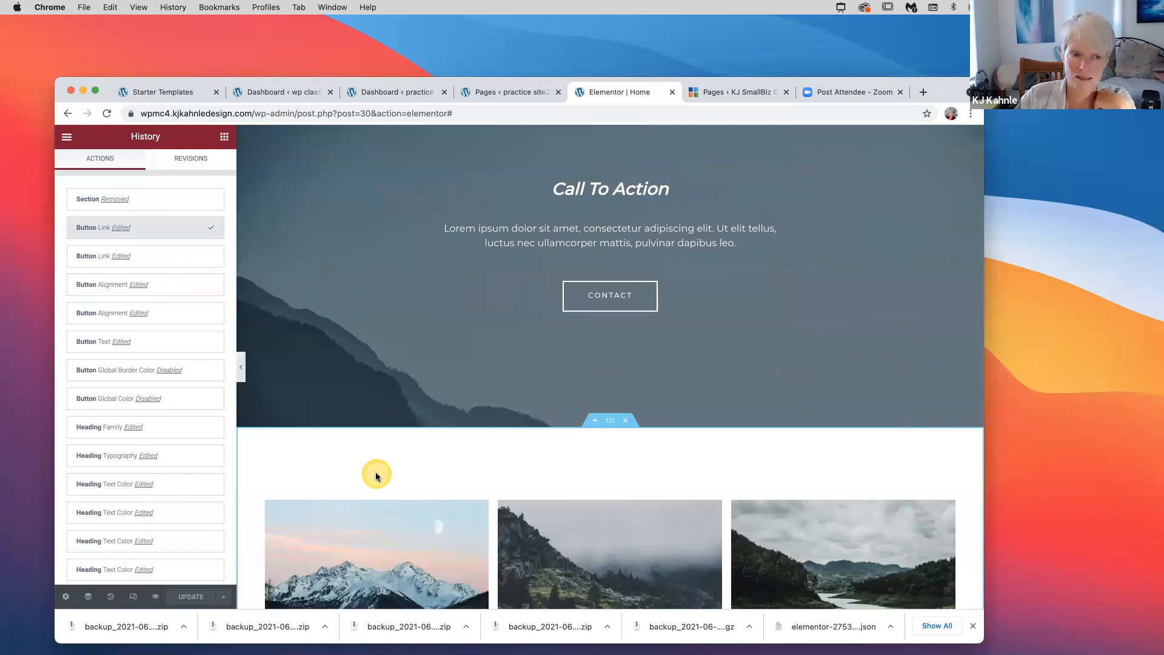
scroll(376, 477, up, 2)
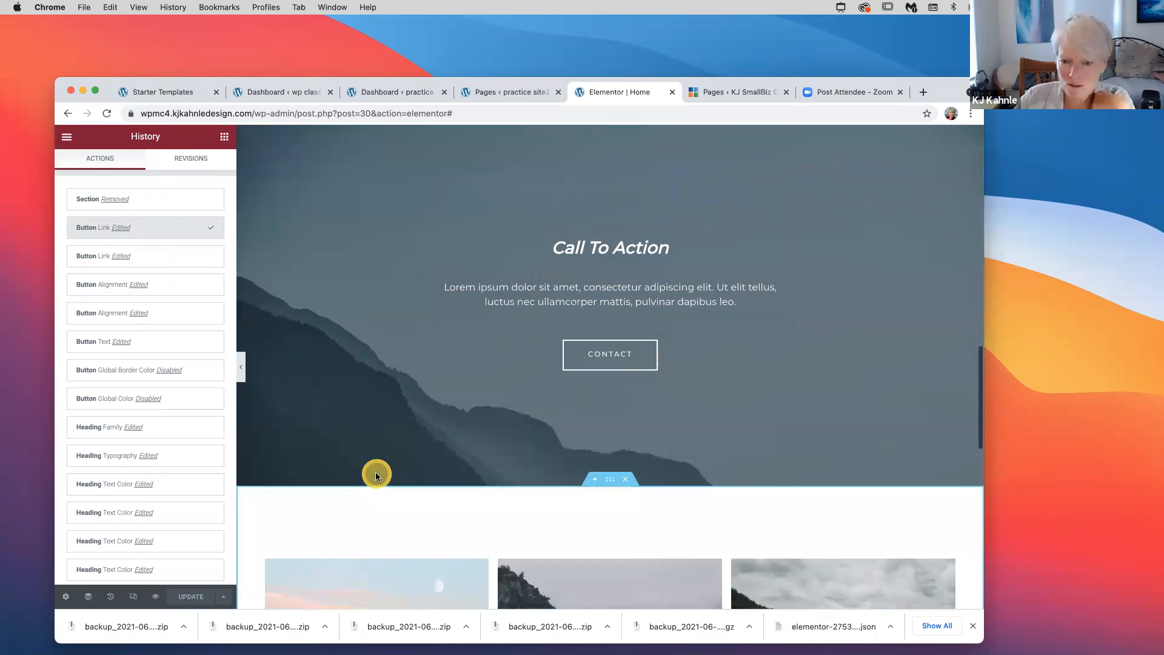
scroll(376, 477, down, 12)
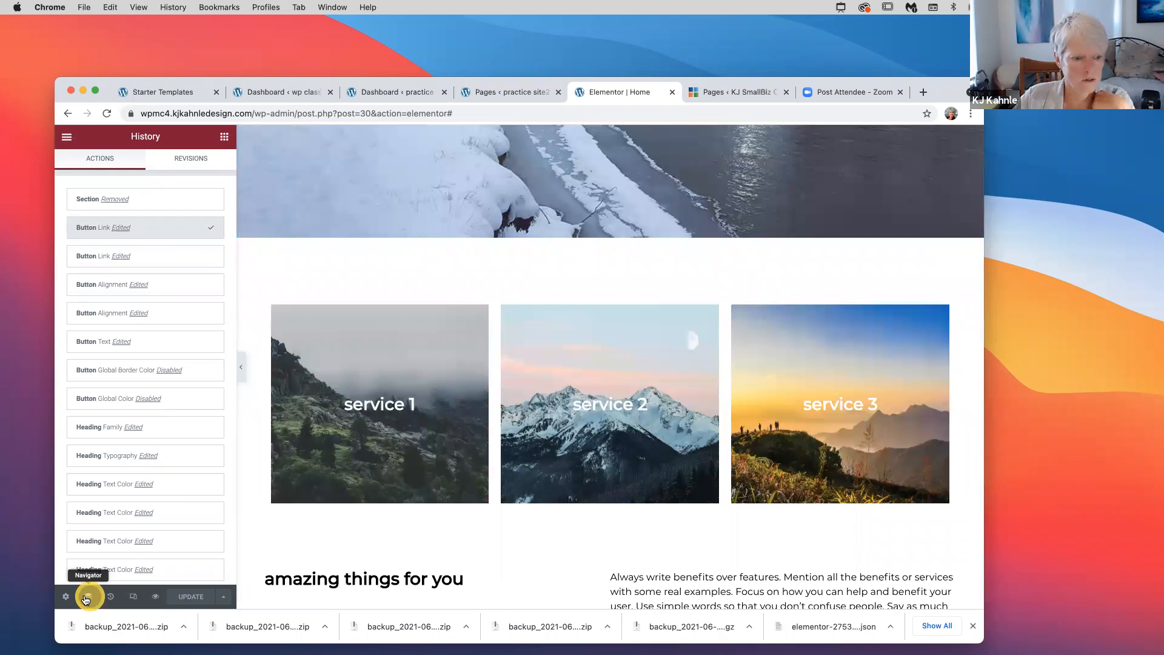
Open the Navigator and expand the service images section down to the service 1 heading
click(85, 598)
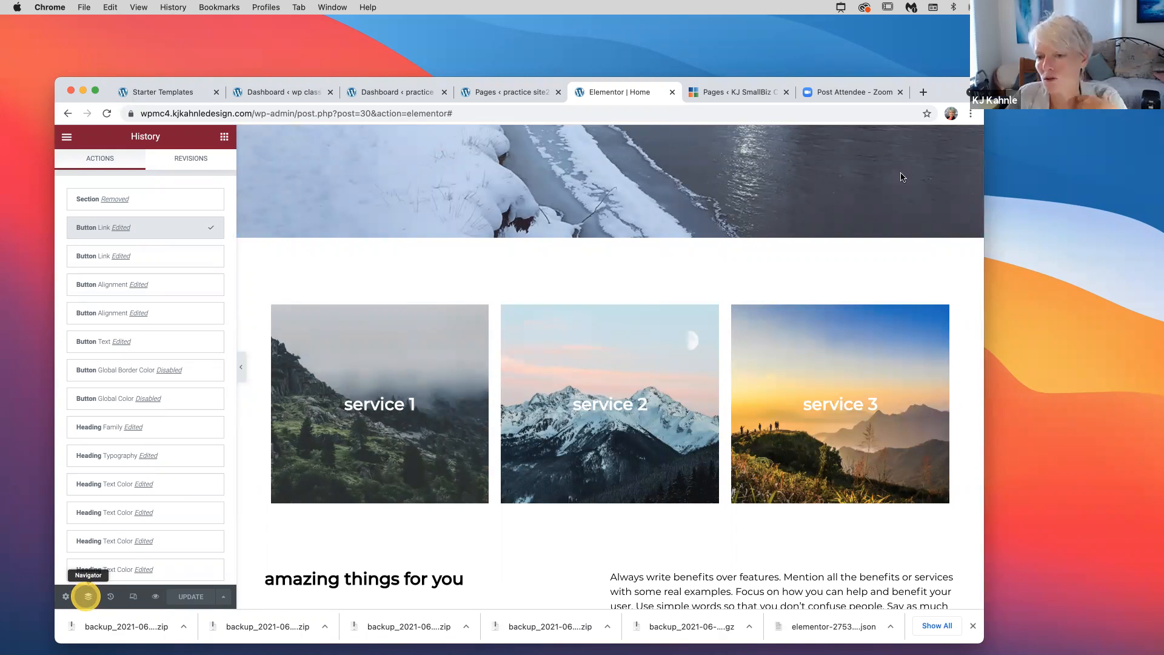
click(836, 236)
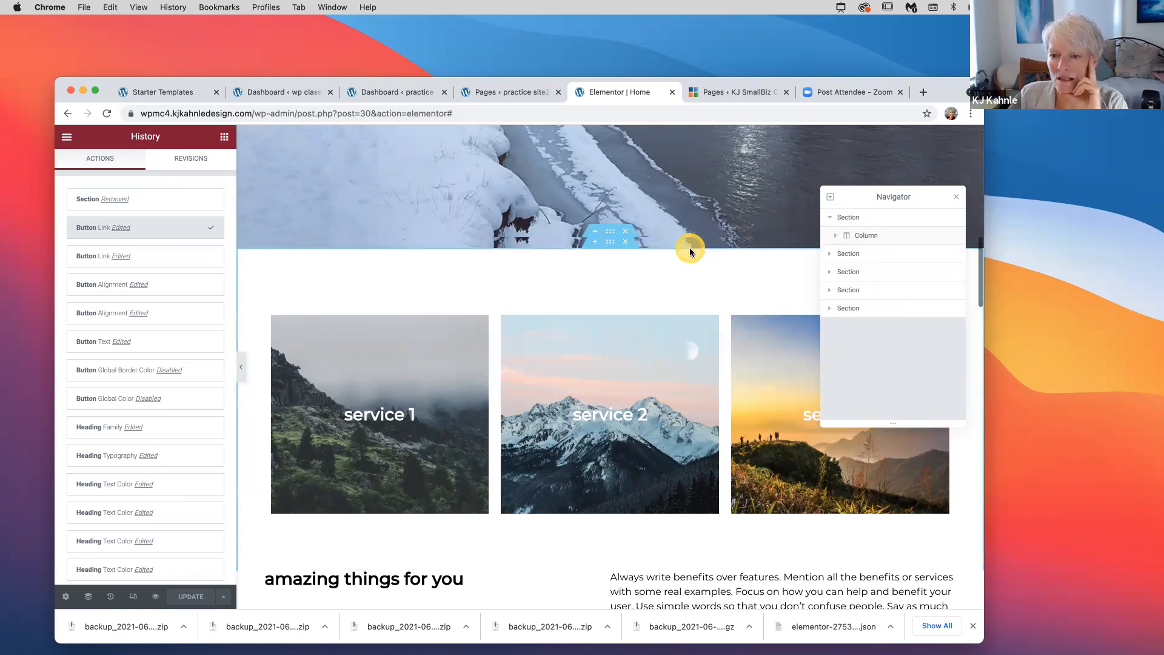
scroll(690, 252, up, 2)
scroll(690, 252, up, 2)
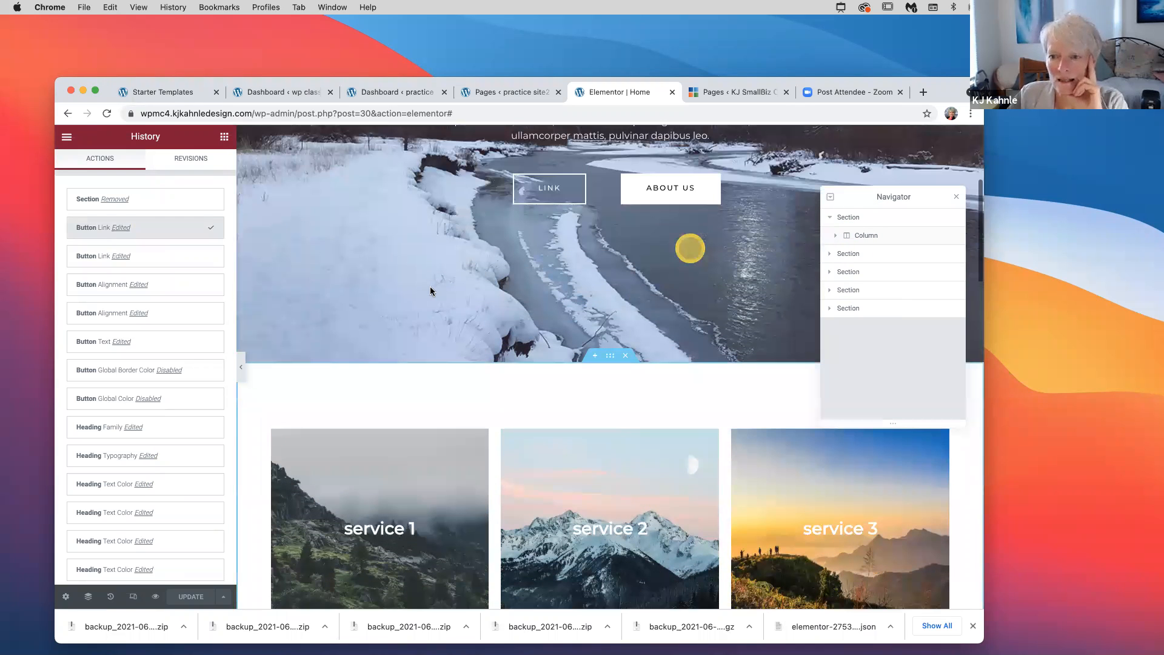
scroll(406, 376, up, 3)
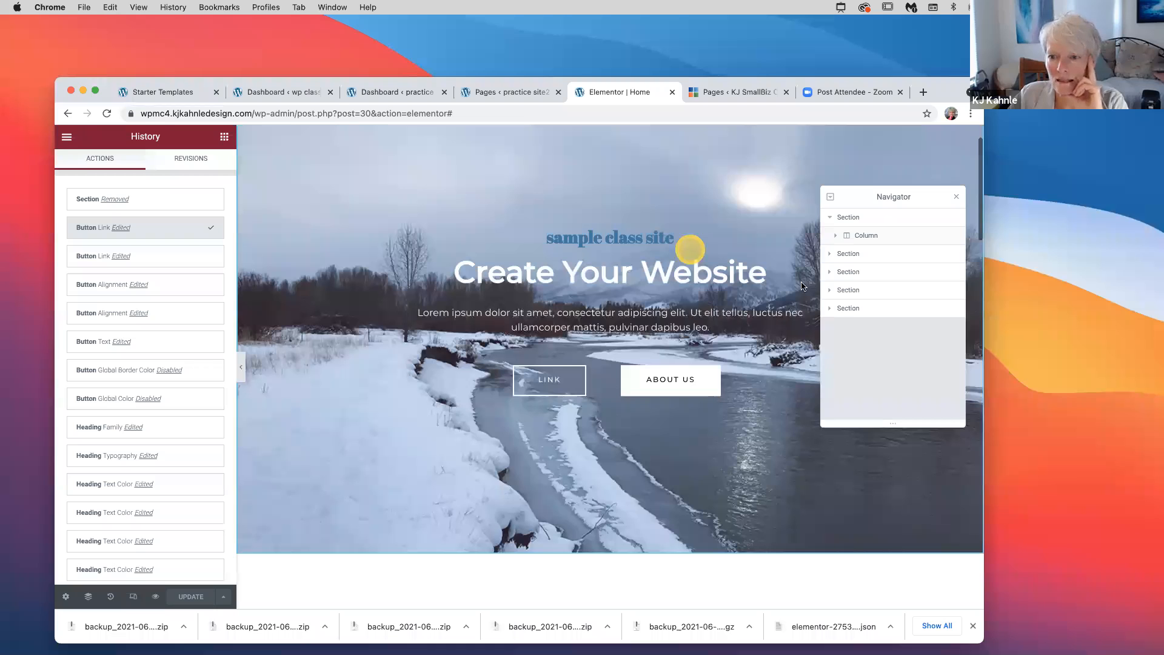
scroll(445, 313, down, 5)
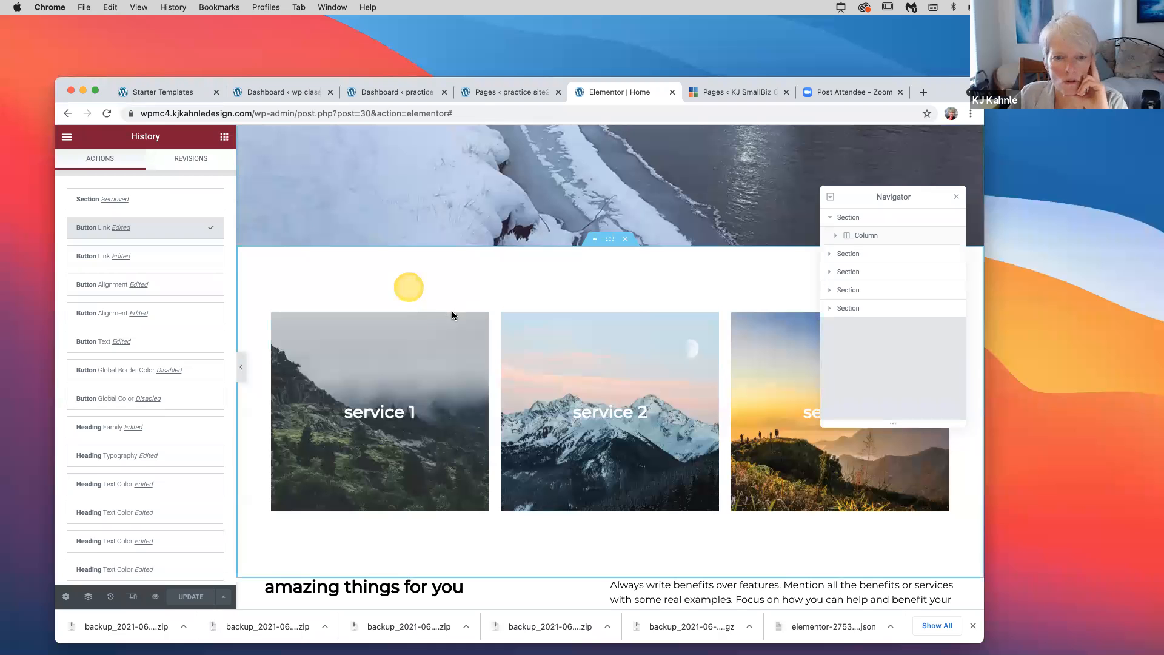
click(452, 314)
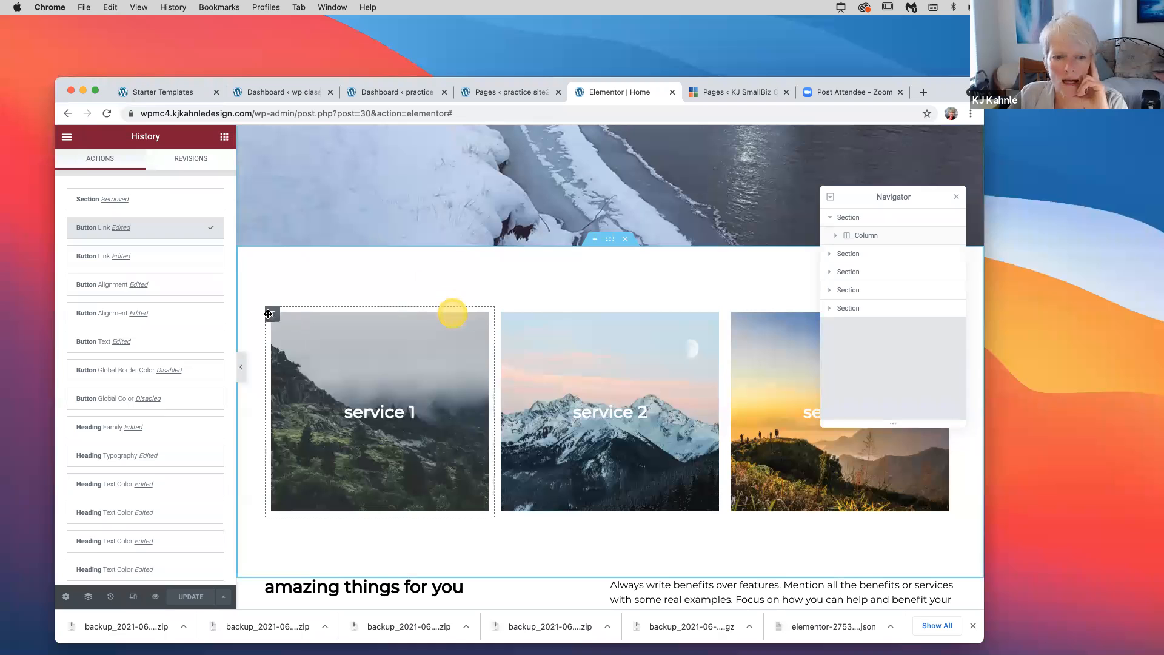
click(841, 253)
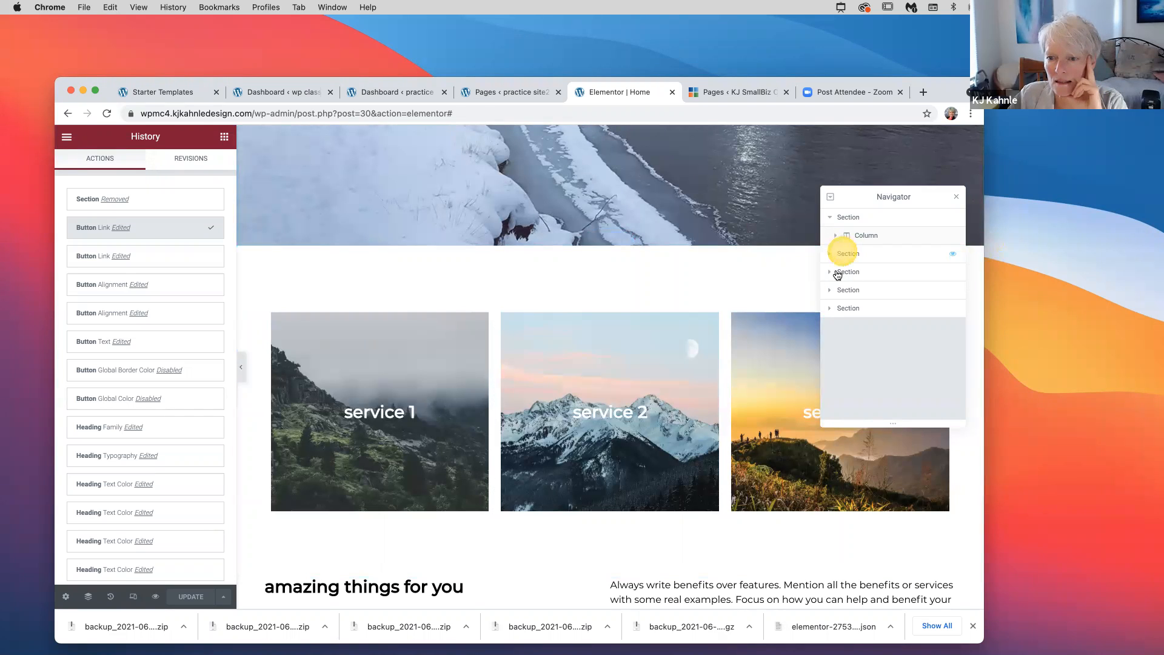
click(829, 254)
click(836, 272)
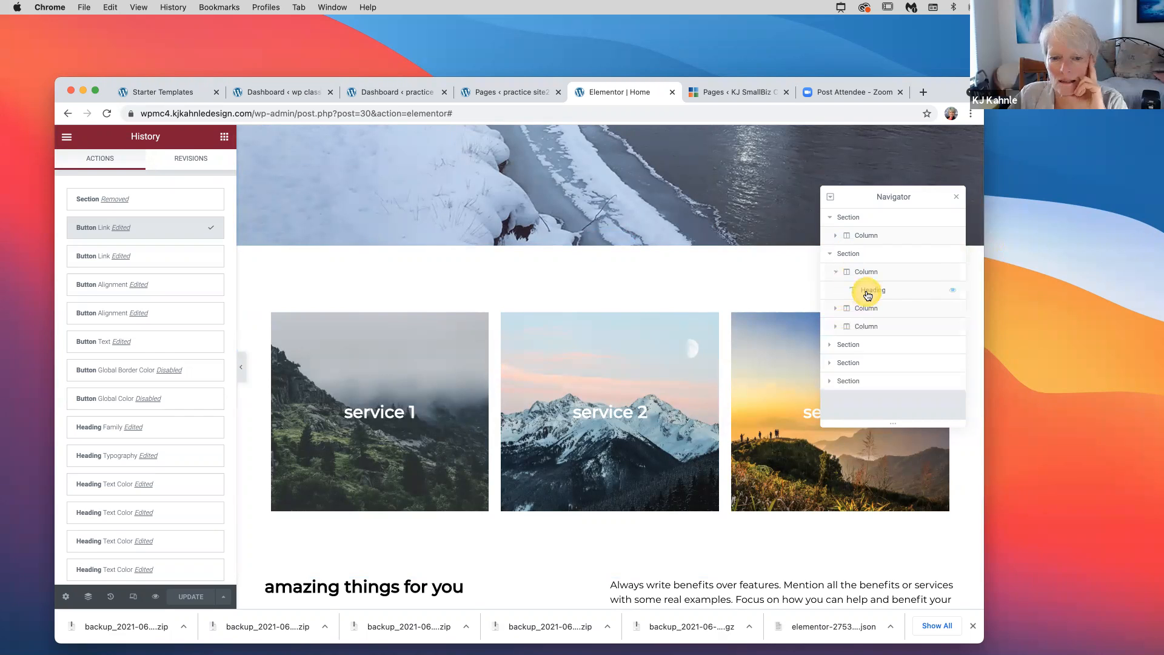
click(830, 288)
click(897, 295)
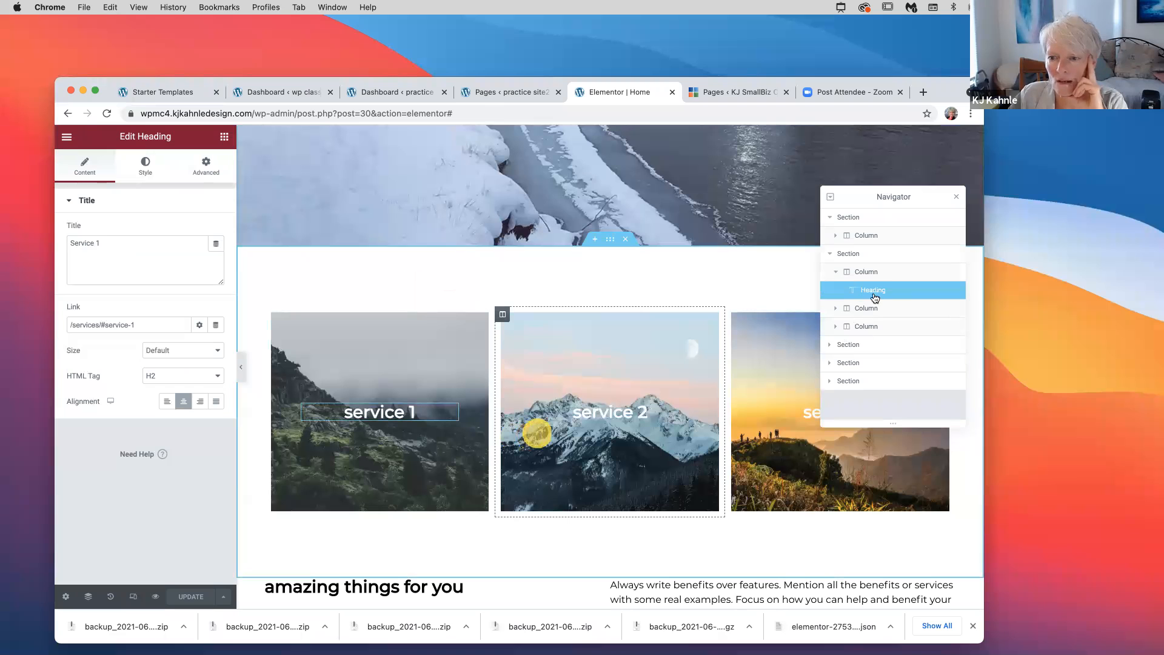
click(854, 297)
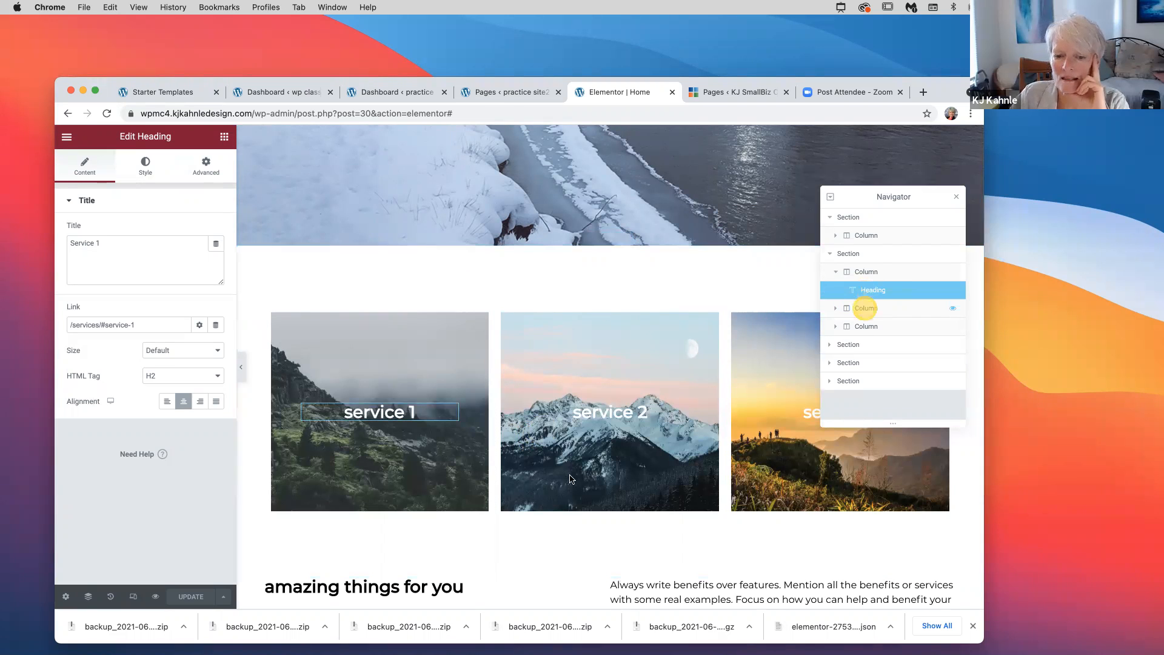
Drag the service 2 column ahead of the service 1 column
click(535, 441)
click(584, 485)
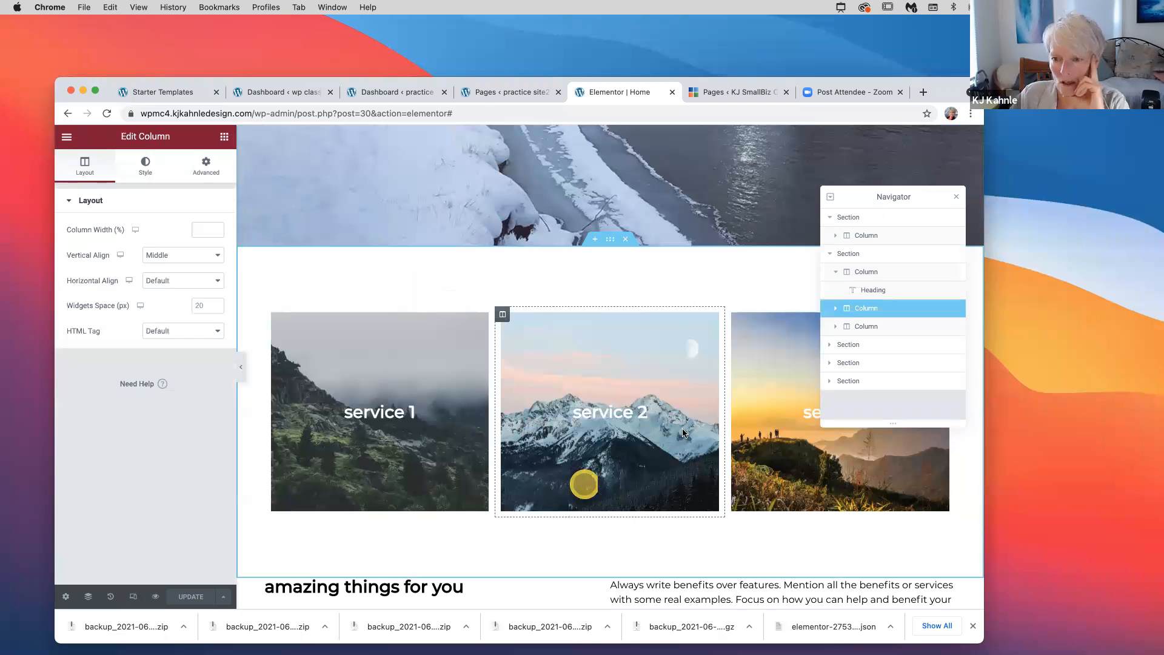
click(682, 428)
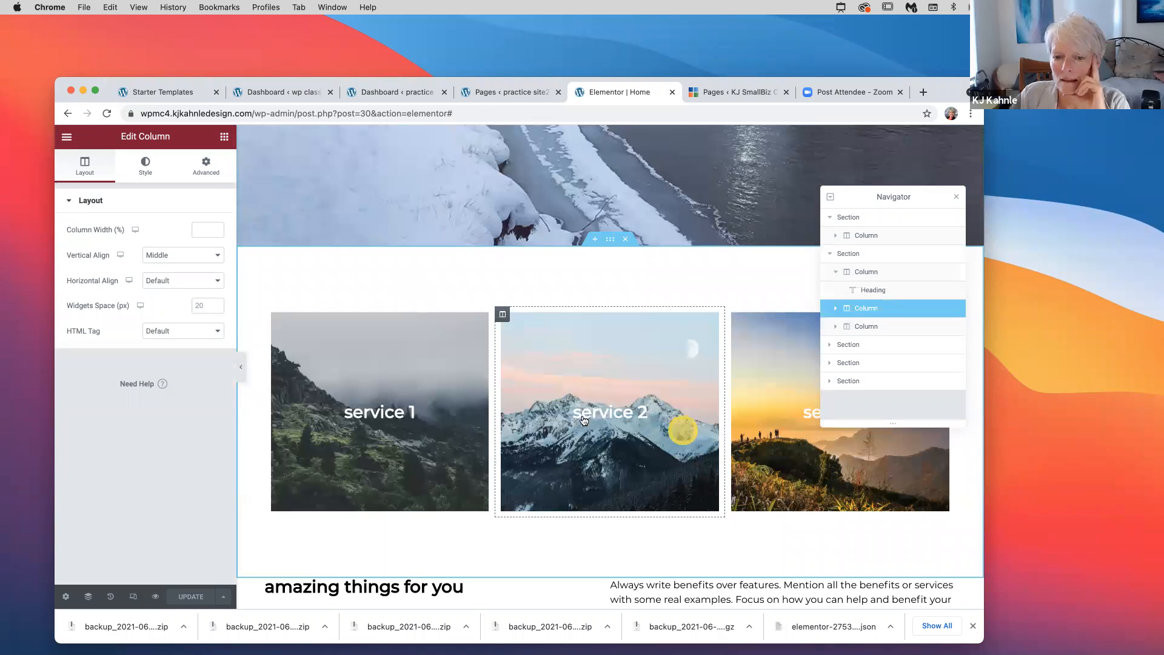
click(637, 326)
click(425, 345)
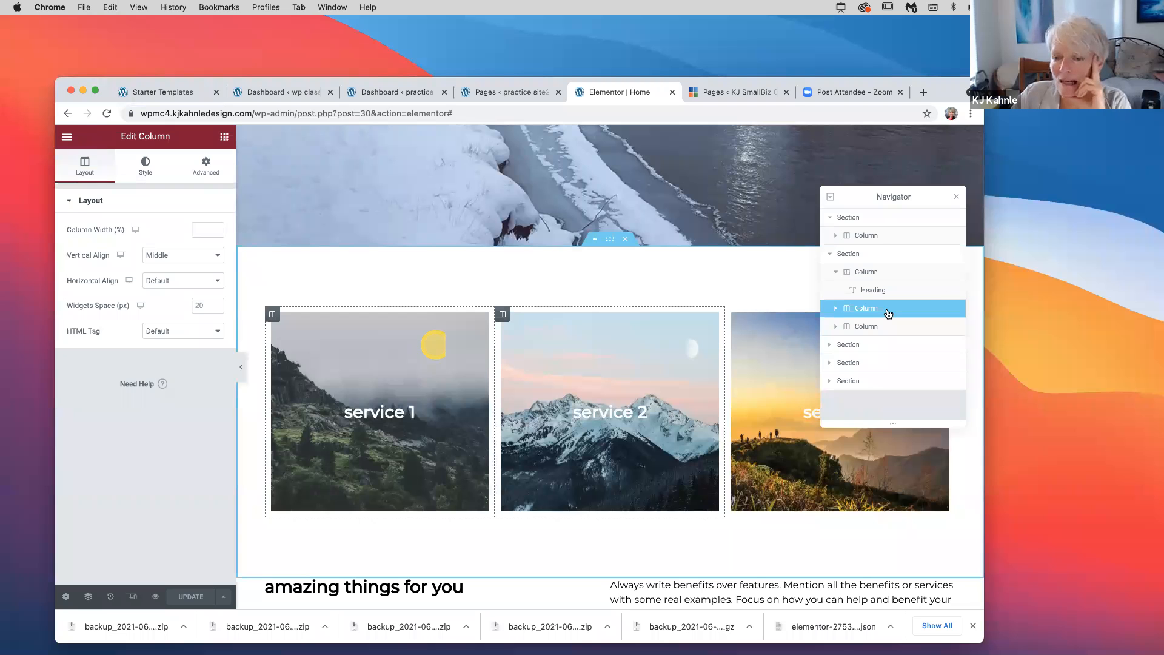
drag(888, 312, 437, 418)
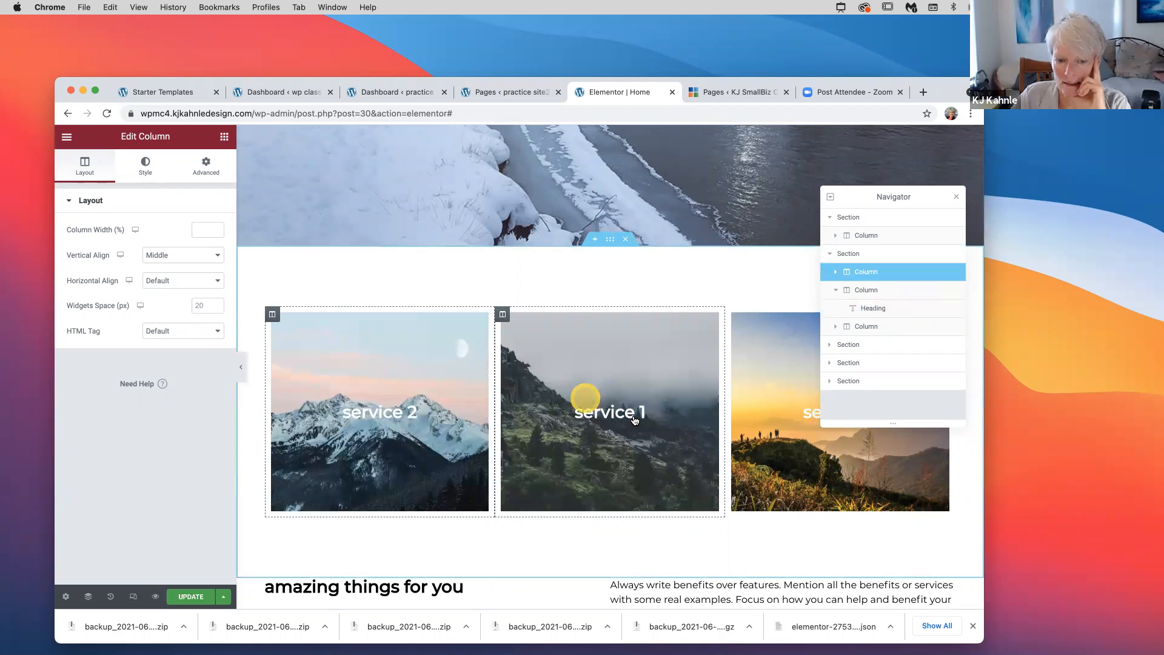
Move the OUR HISTORY button above the benefits paragraph text in its column
scroll(695, 462, down, 3)
click(696, 462)
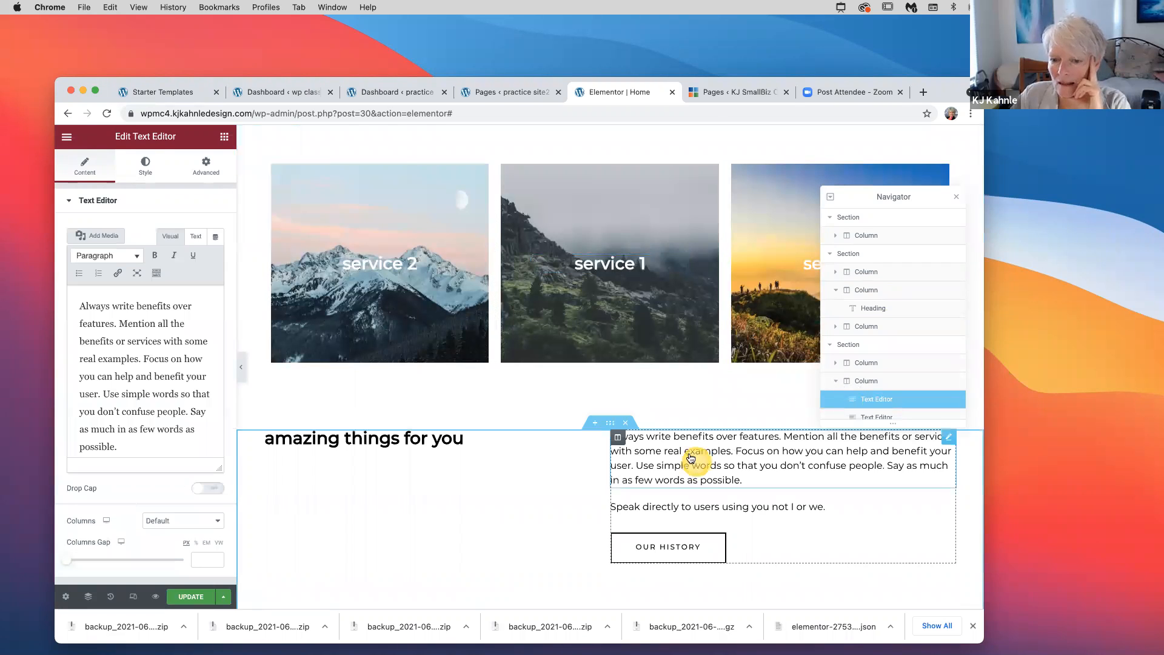
click(855, 395)
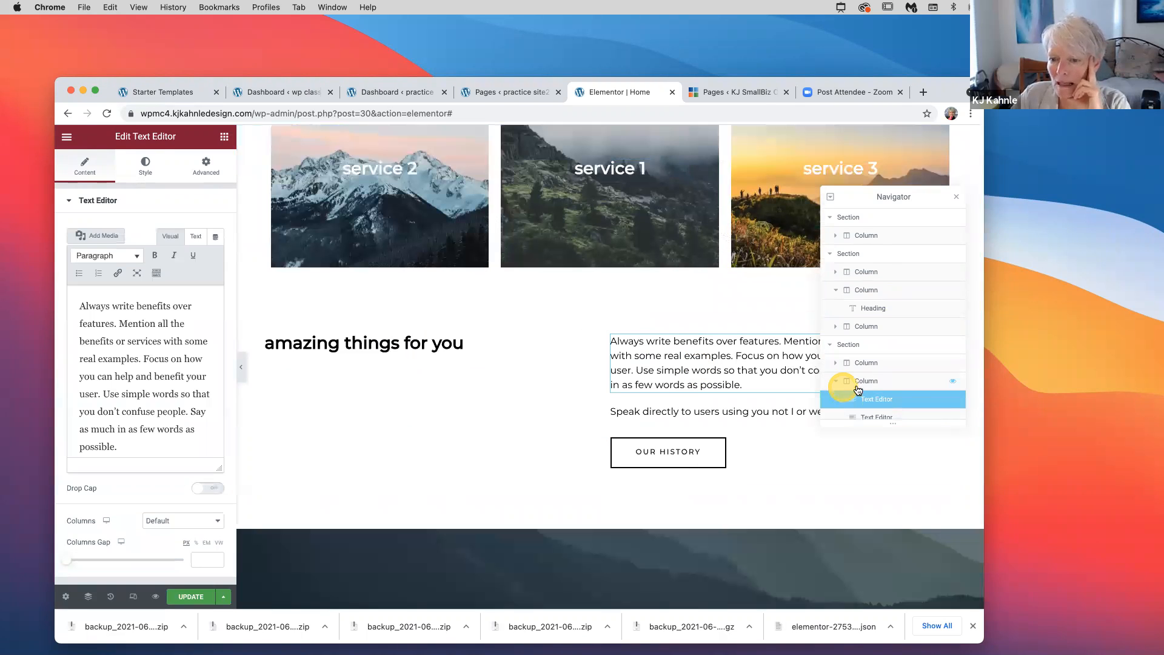
scroll(858, 391, down, 1)
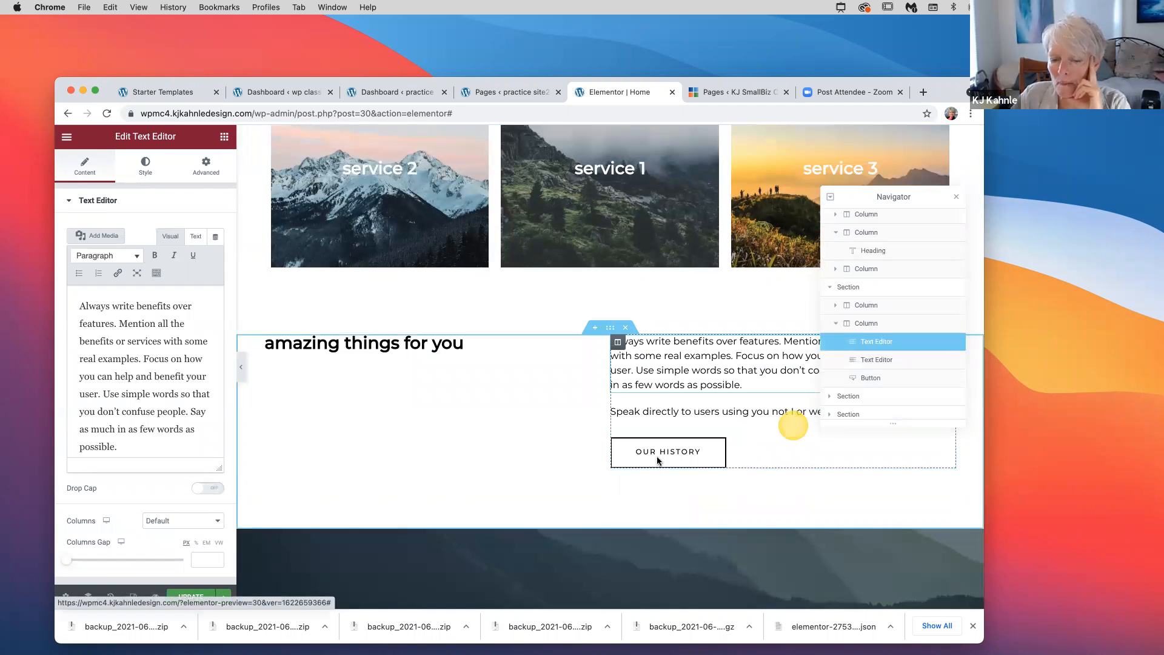
click(900, 379)
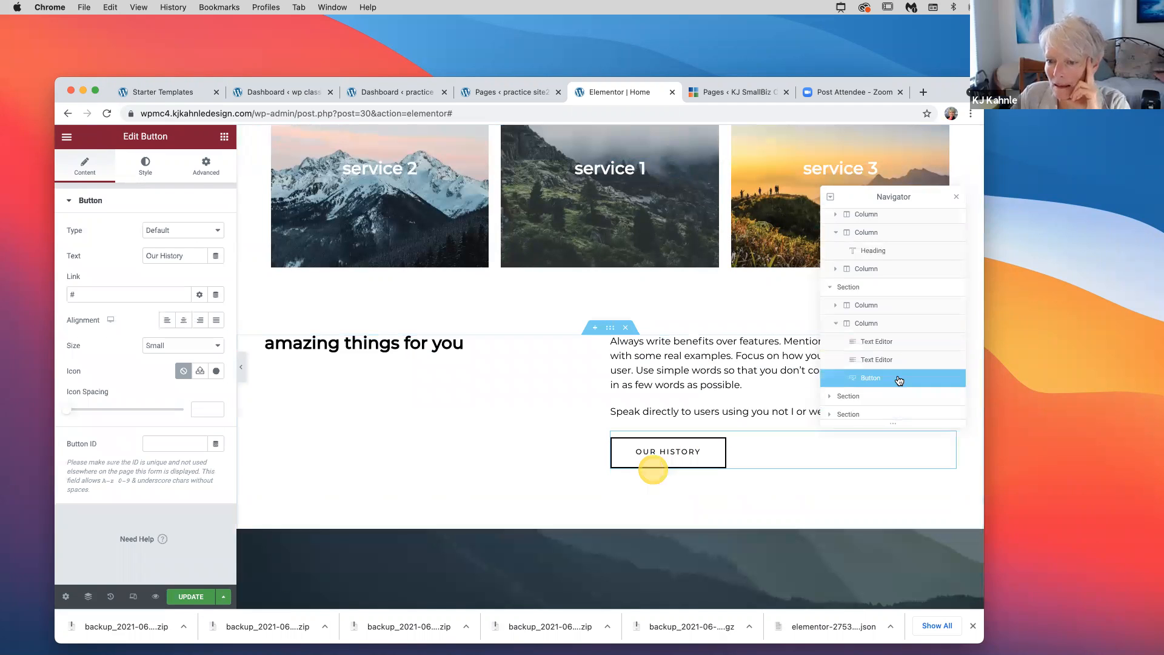
drag(900, 378, 899, 347)
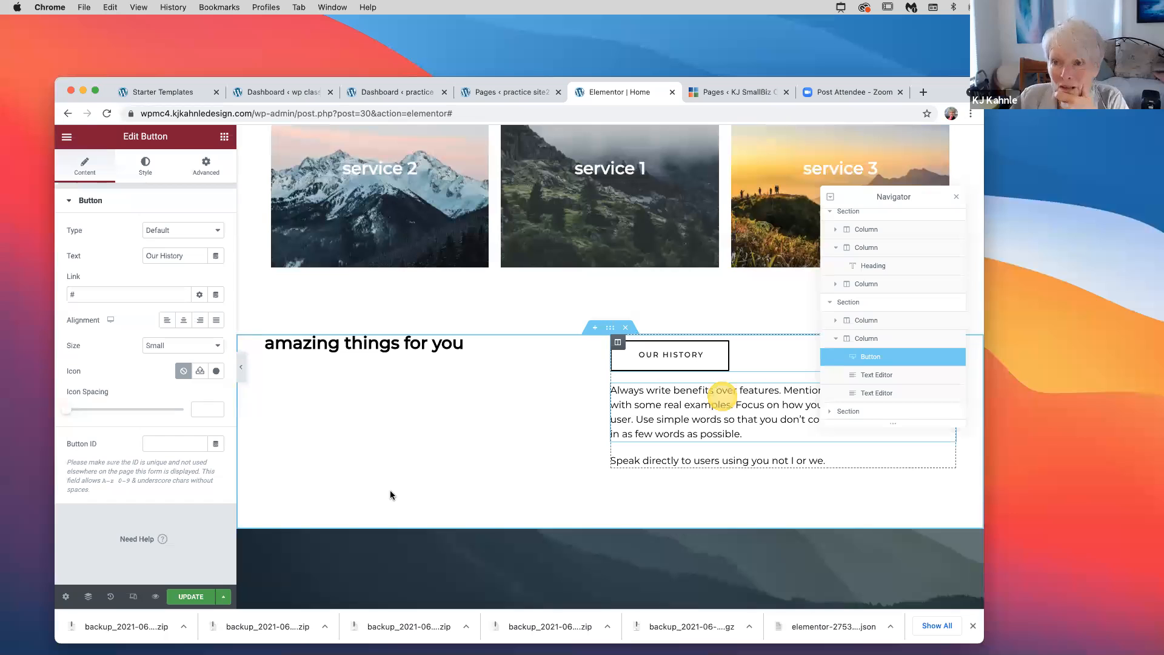
scroll(391, 495, down, 5)
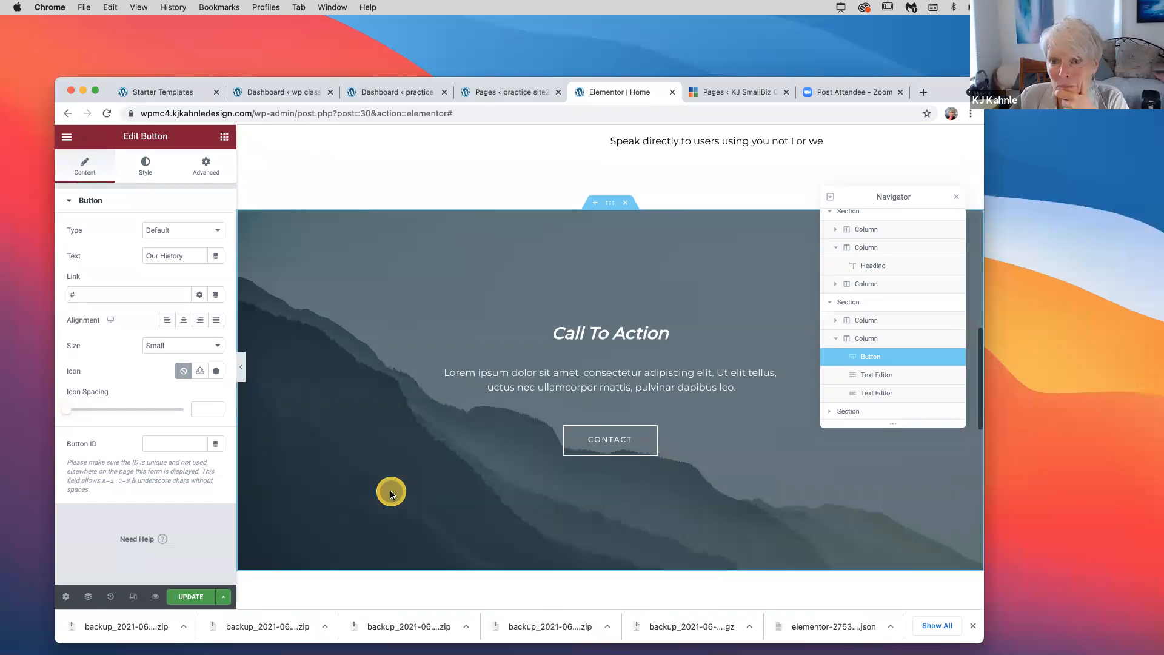
scroll(391, 494, down, 2)
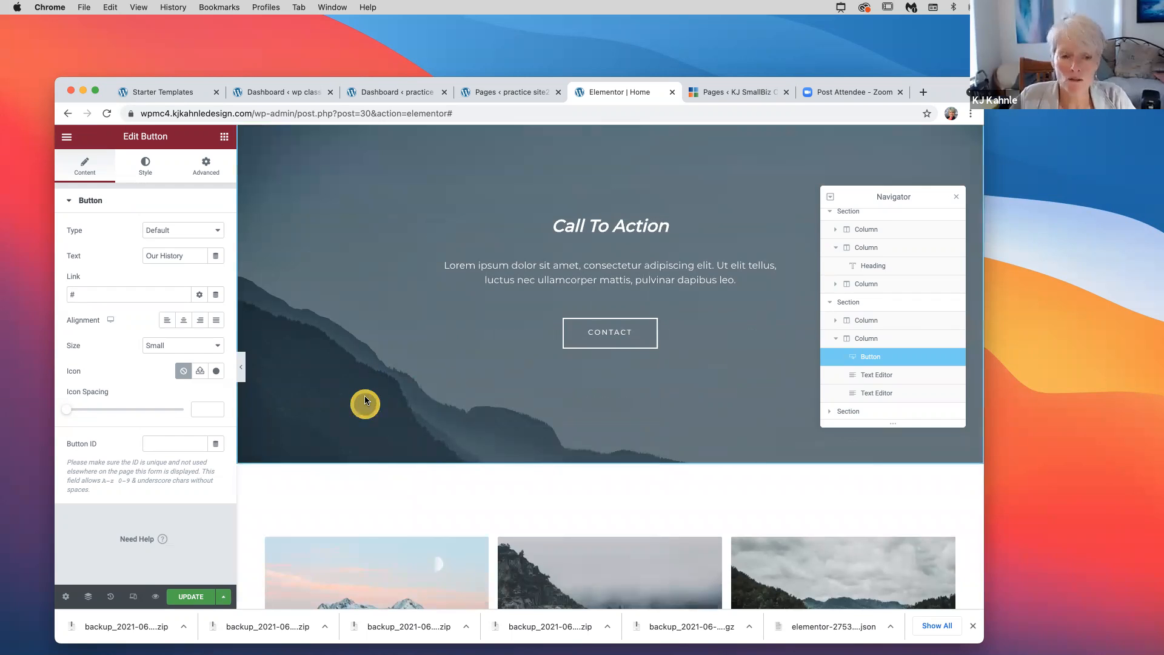
Go to the KJ SmallBiz Cafe site's public front page and scroll through it
click(734, 95)
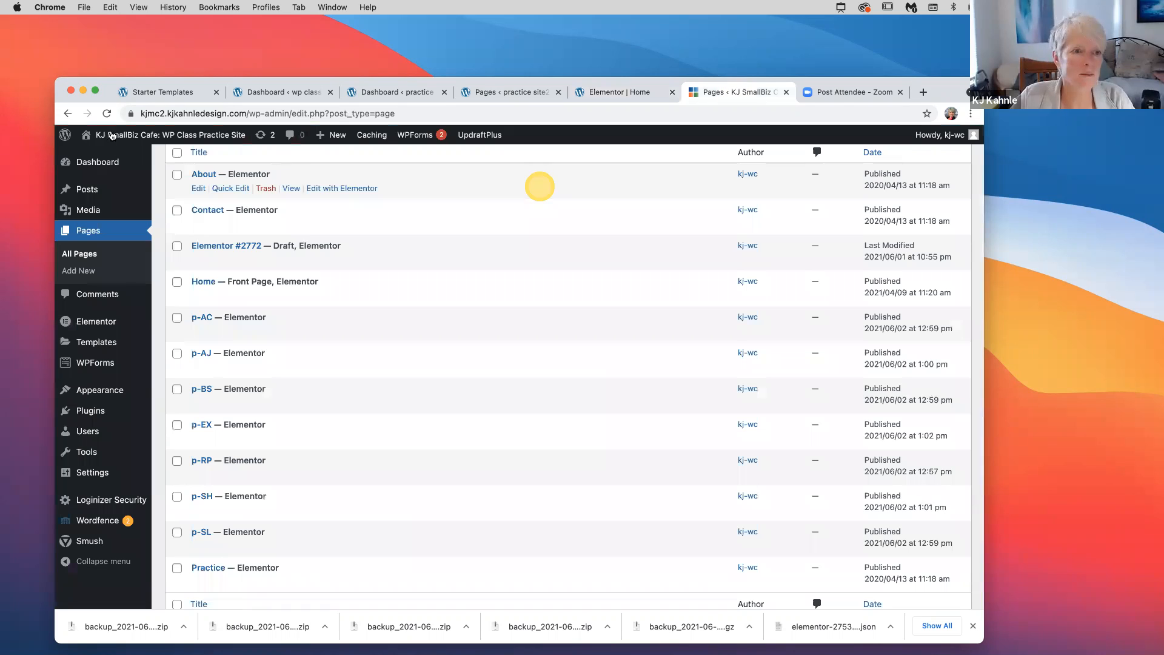
mouse_move(111, 135)
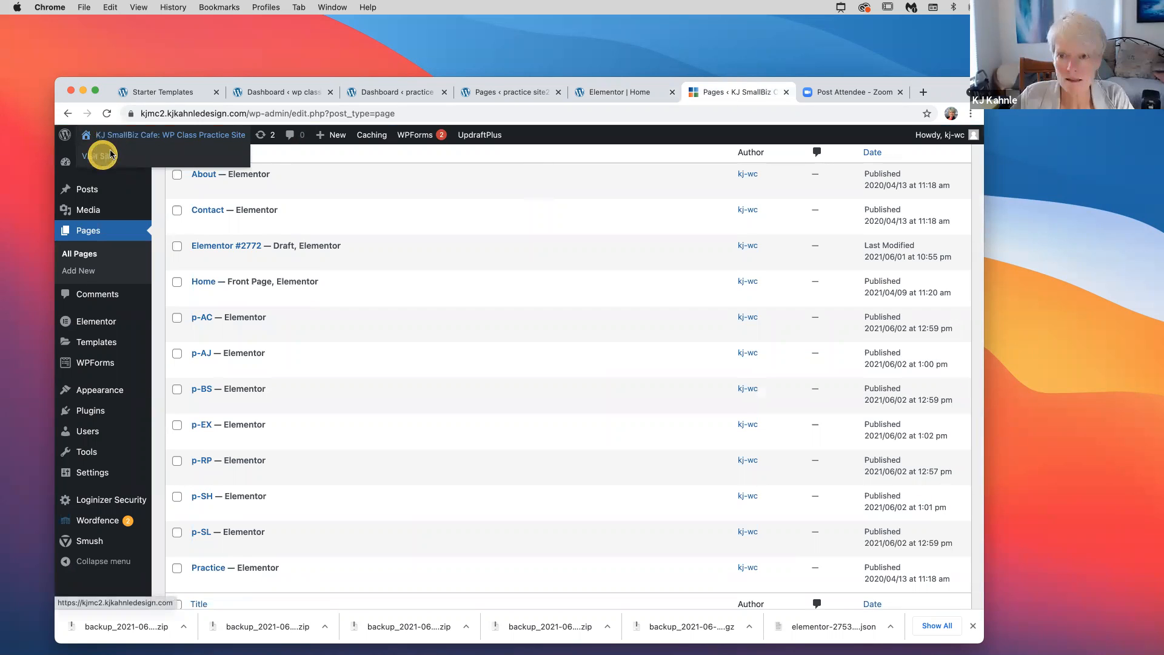
super+click(112, 155)
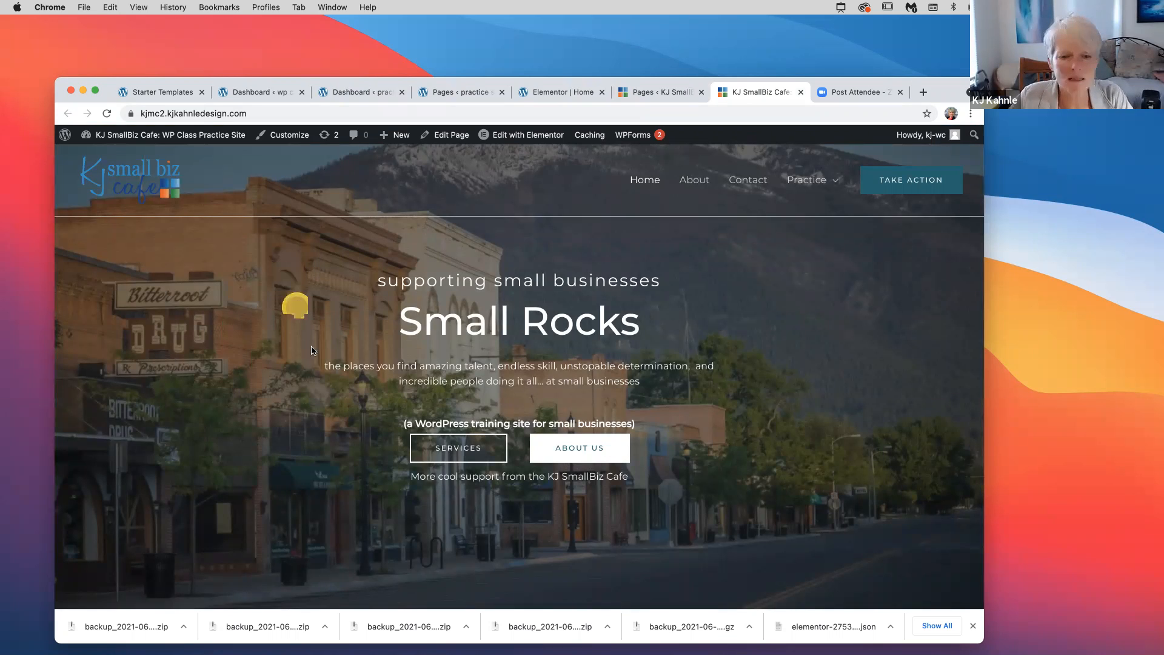
scroll(312, 350, down, 1)
scroll(313, 350, down, 3)
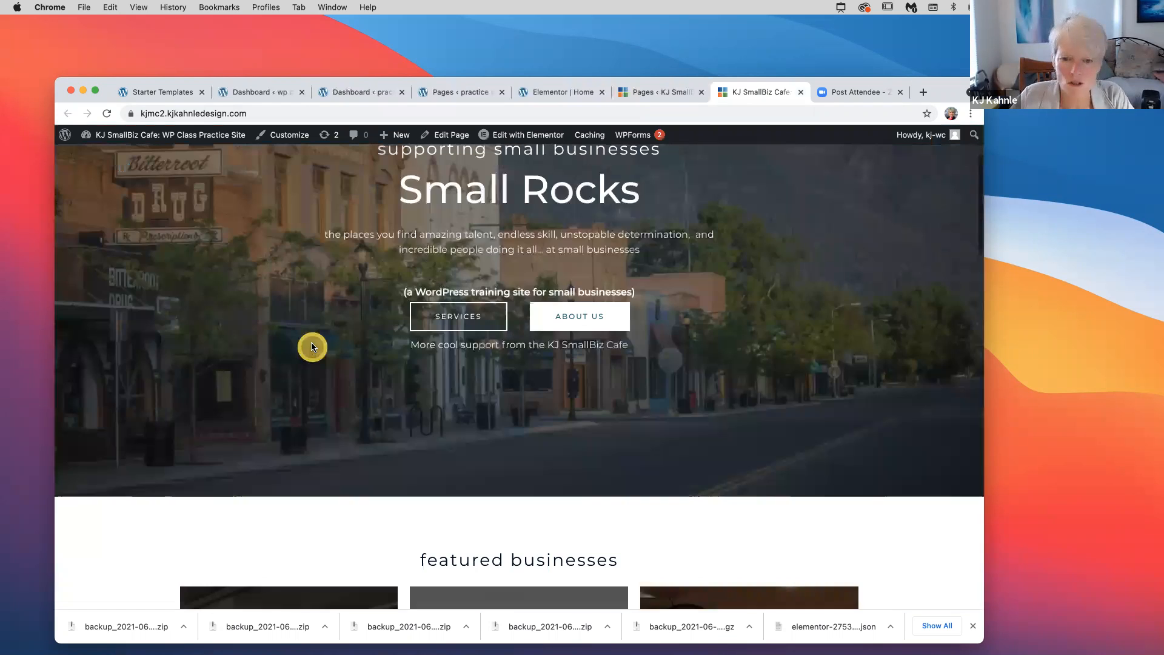
scroll(311, 346, down, 10)
scroll(312, 346, up, 10)
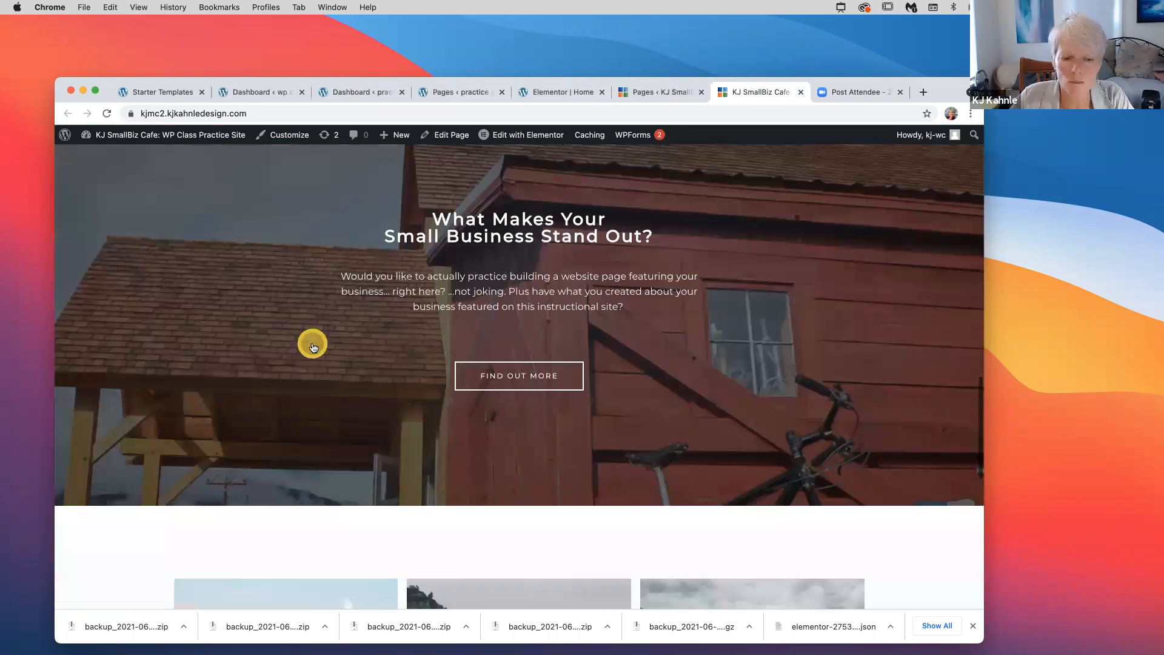
scroll(312, 347, down, 15)
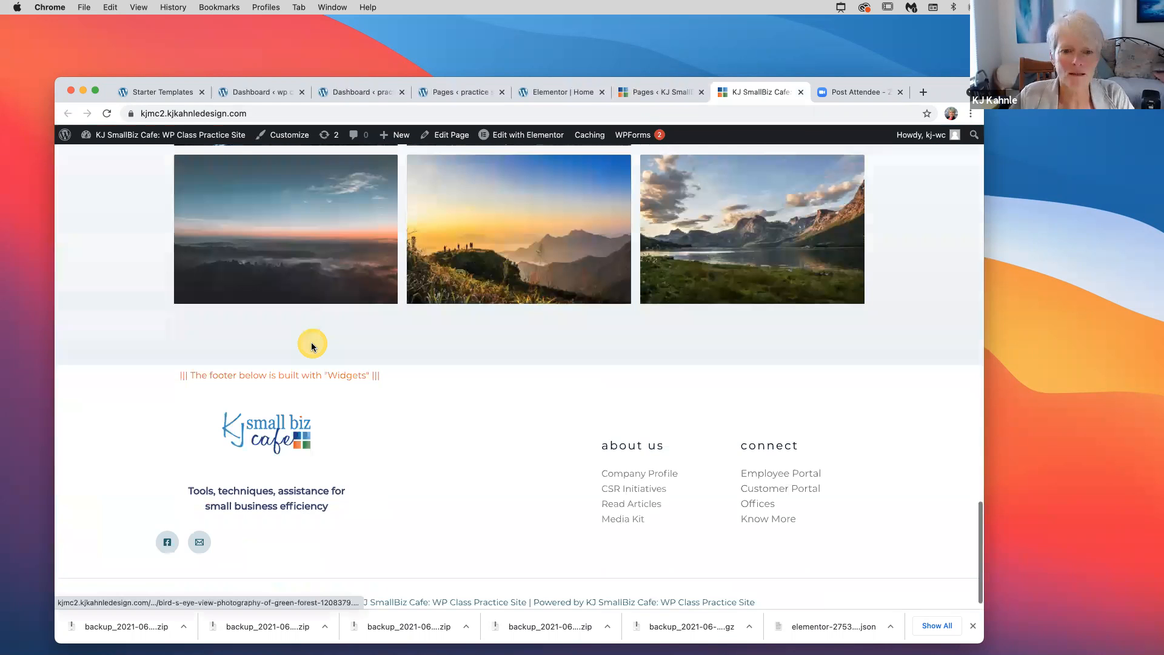
scroll(313, 347, up, 5)
scroll(806, 183, up, 10)
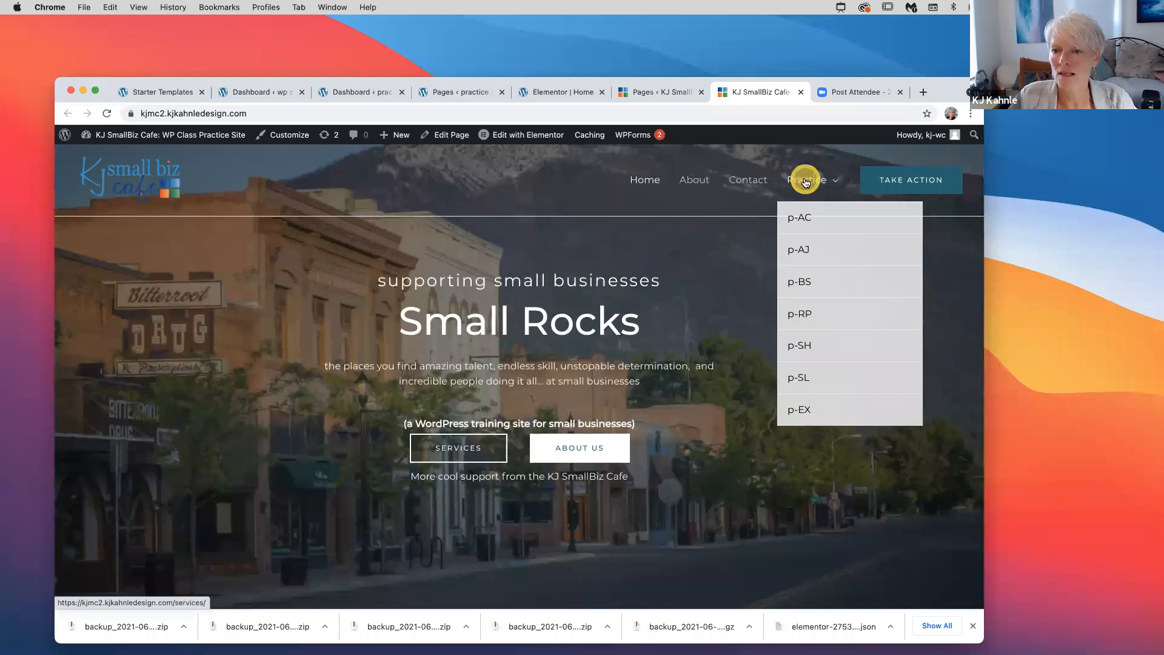
Choose p-SH from the Practice menu, passing over p-AC and p-SL
click(821, 218)
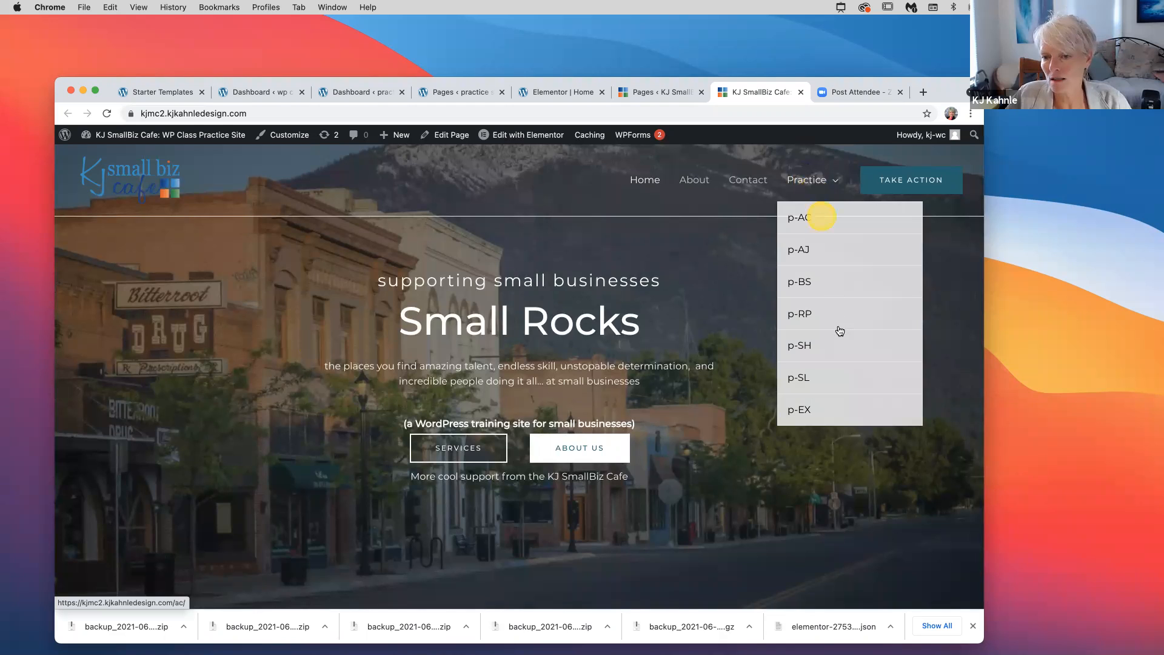
click(836, 382)
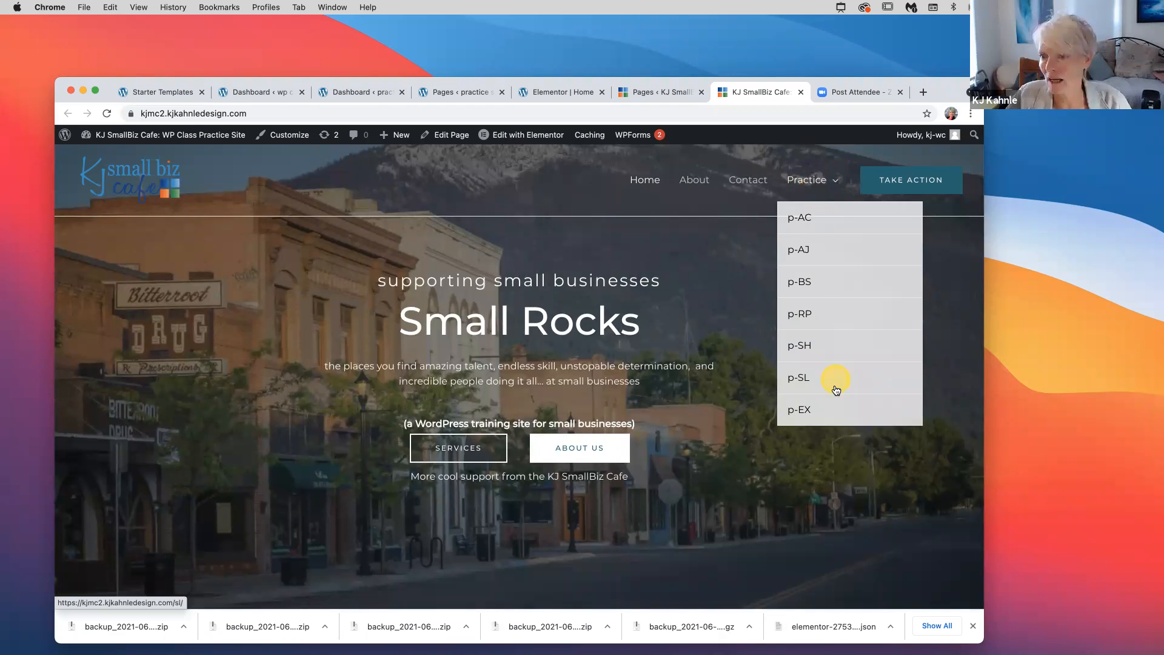
click(804, 219)
click(802, 348)
click(803, 351)
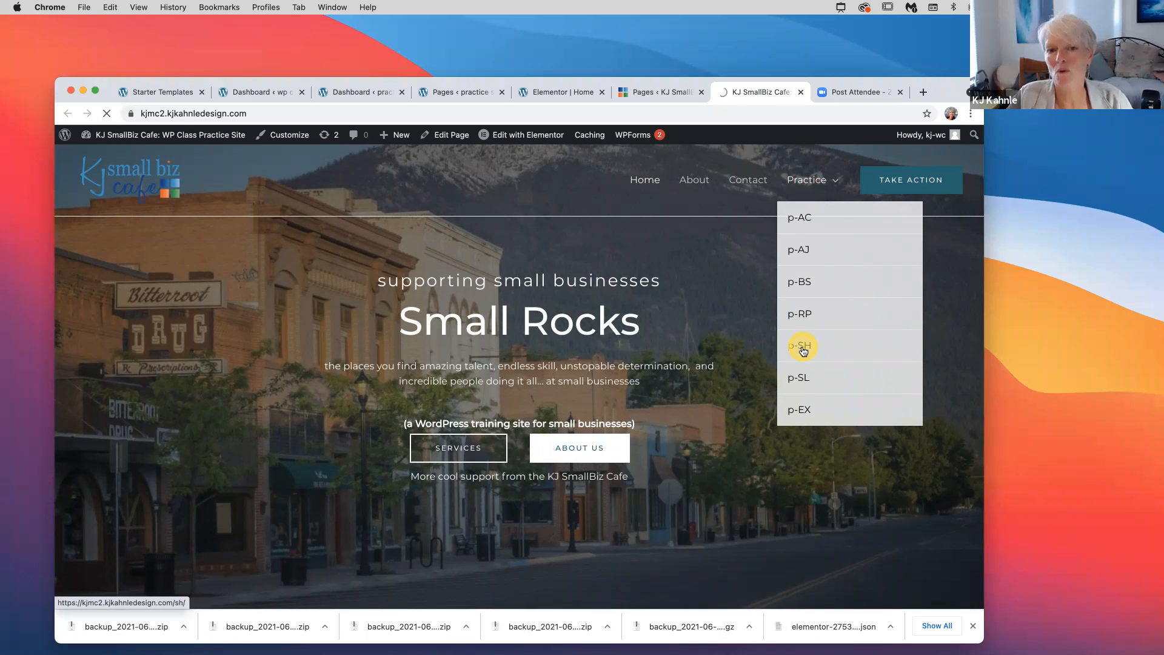
Close the Starter Templates, wp class site and practice site2 dashboard tabs
click(202, 92)
click(200, 93)
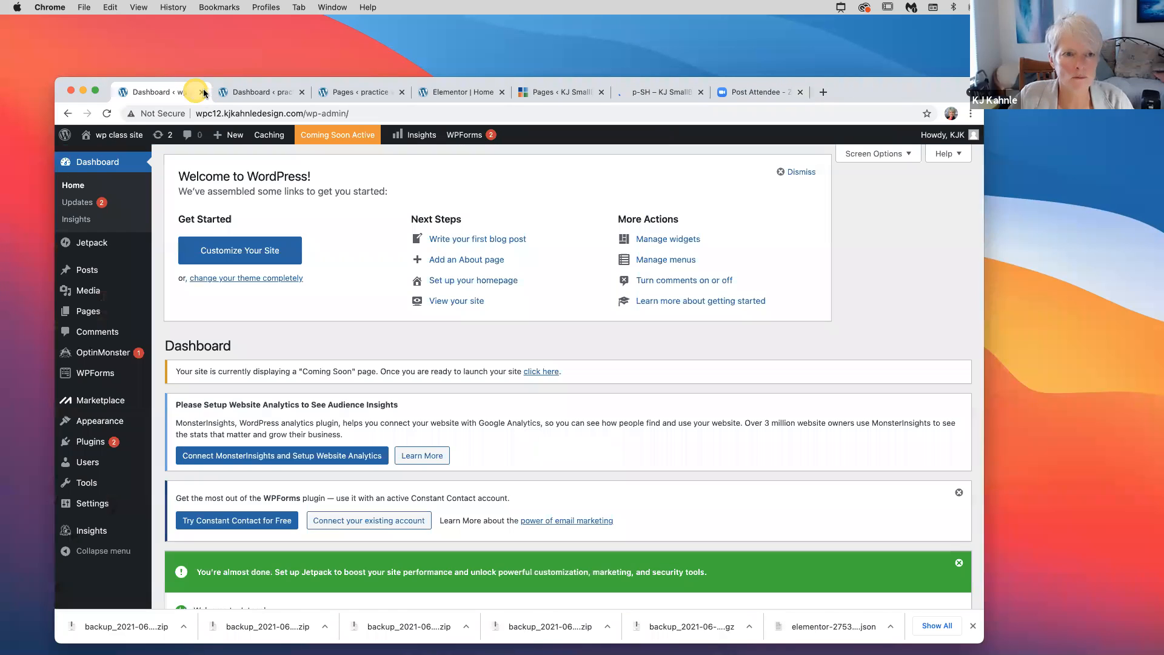
click(204, 93)
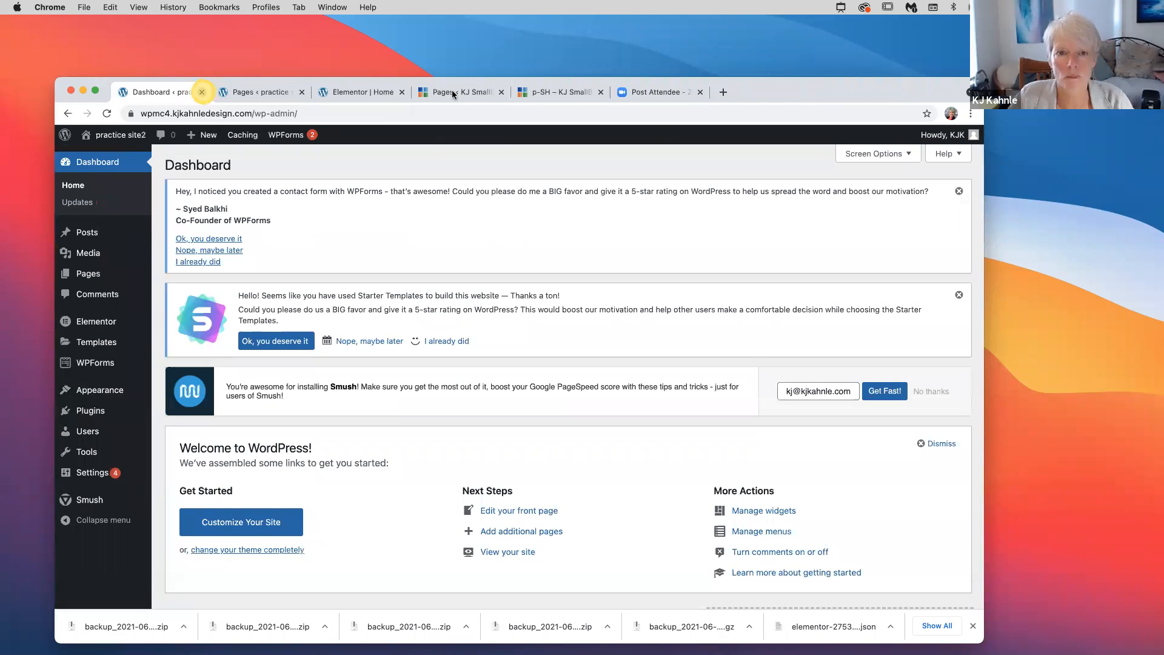
click(202, 91)
click(459, 92)
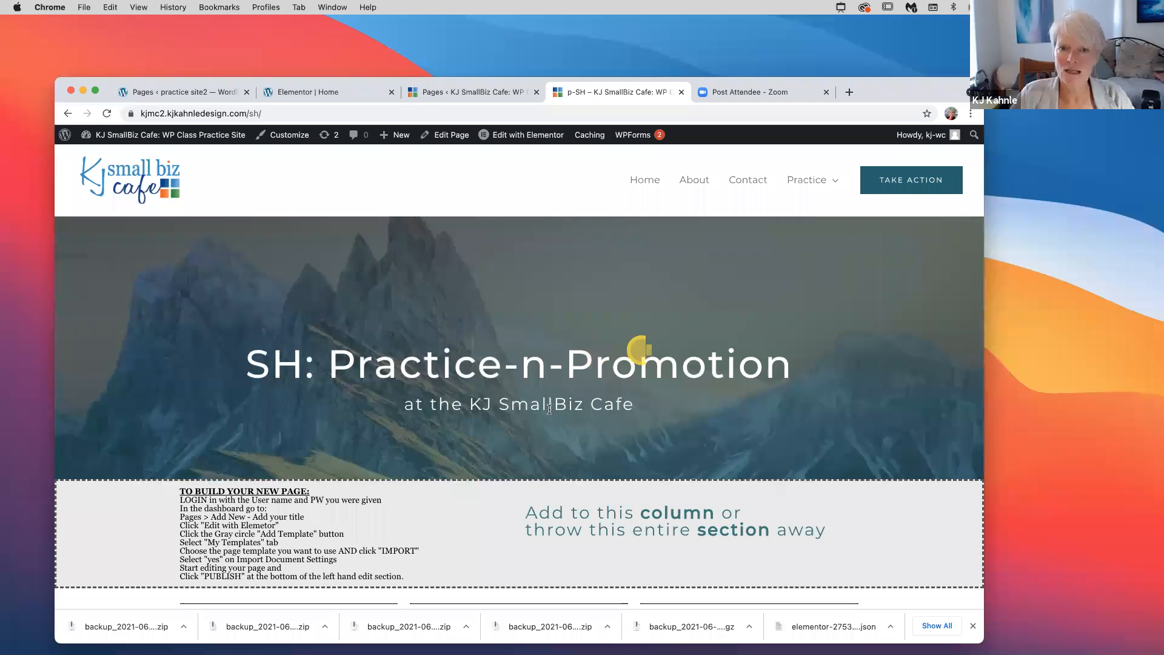
scroll(482, 88, down, 1)
scroll(483, 88, up, 1)
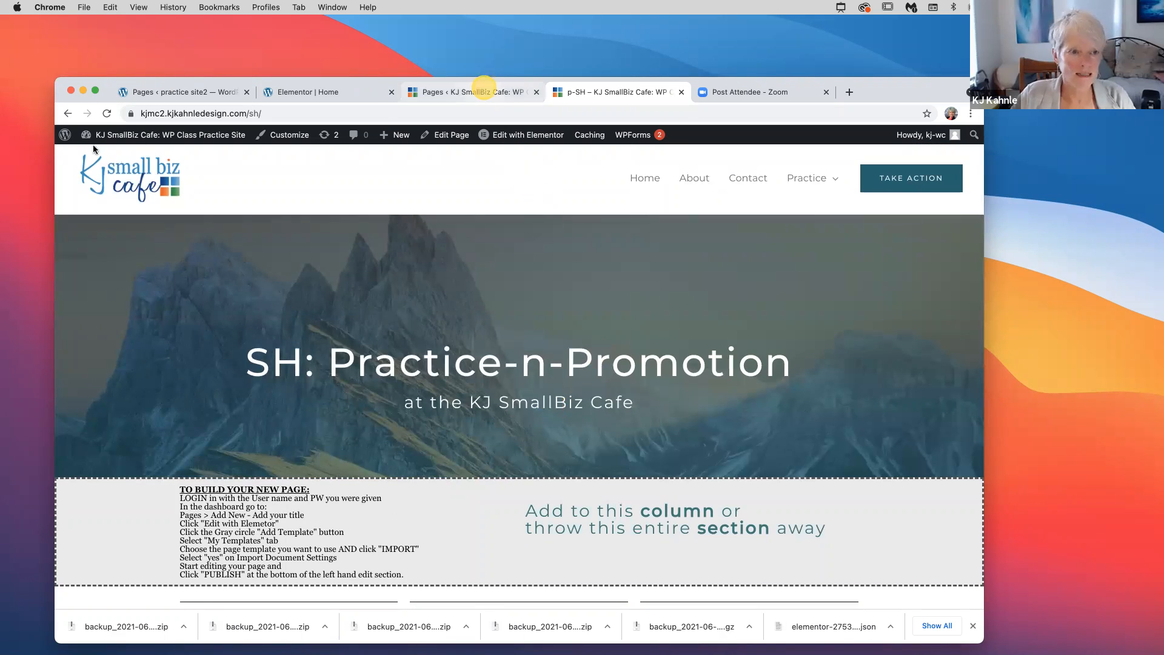
Open the KJ SmallBiz Cafe dashboard in a new tab and list All Pages
click(476, 92)
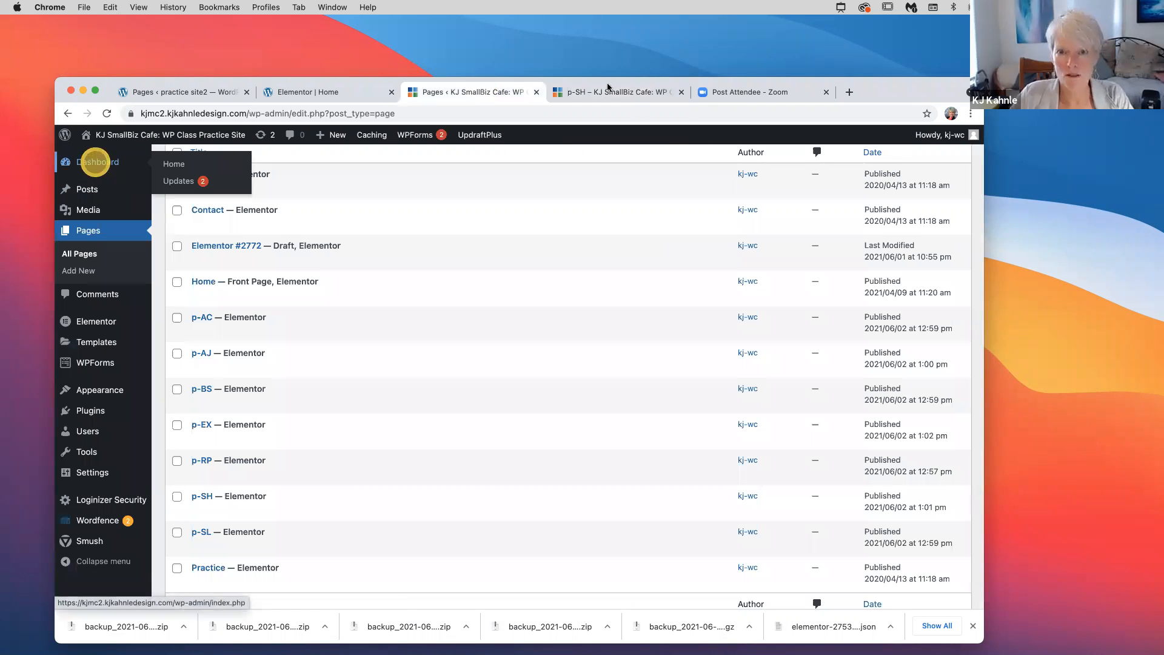
super+click(95, 163)
drag(597, 91, 472, 95)
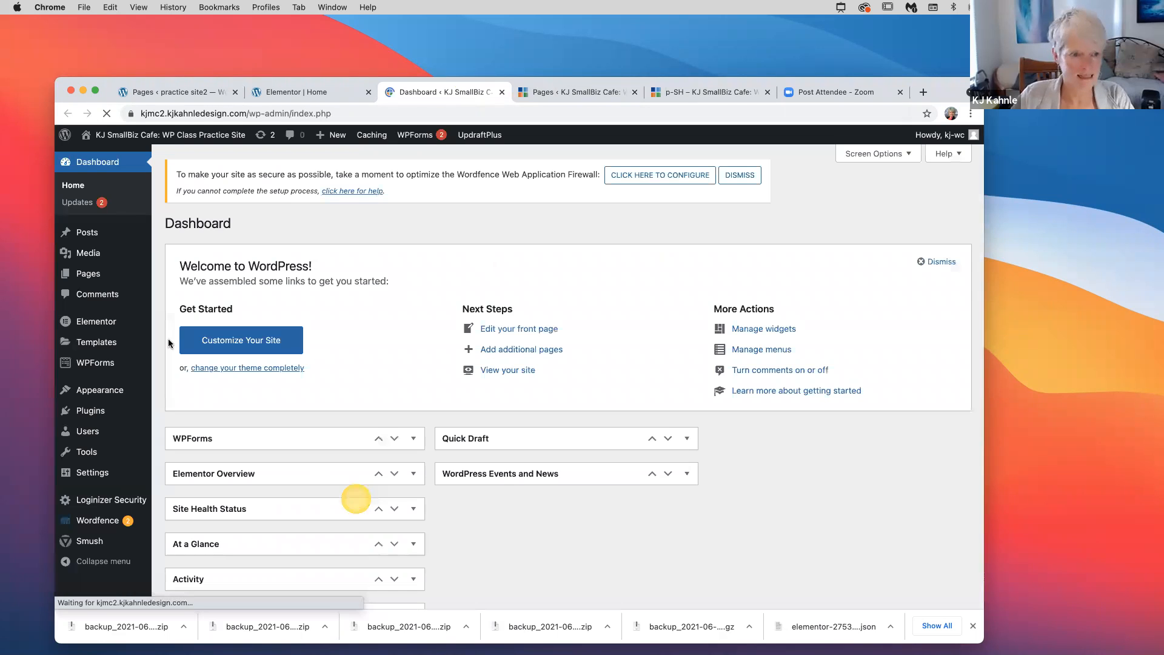
scroll(169, 339, down, 2)
scroll(168, 343, up, 2)
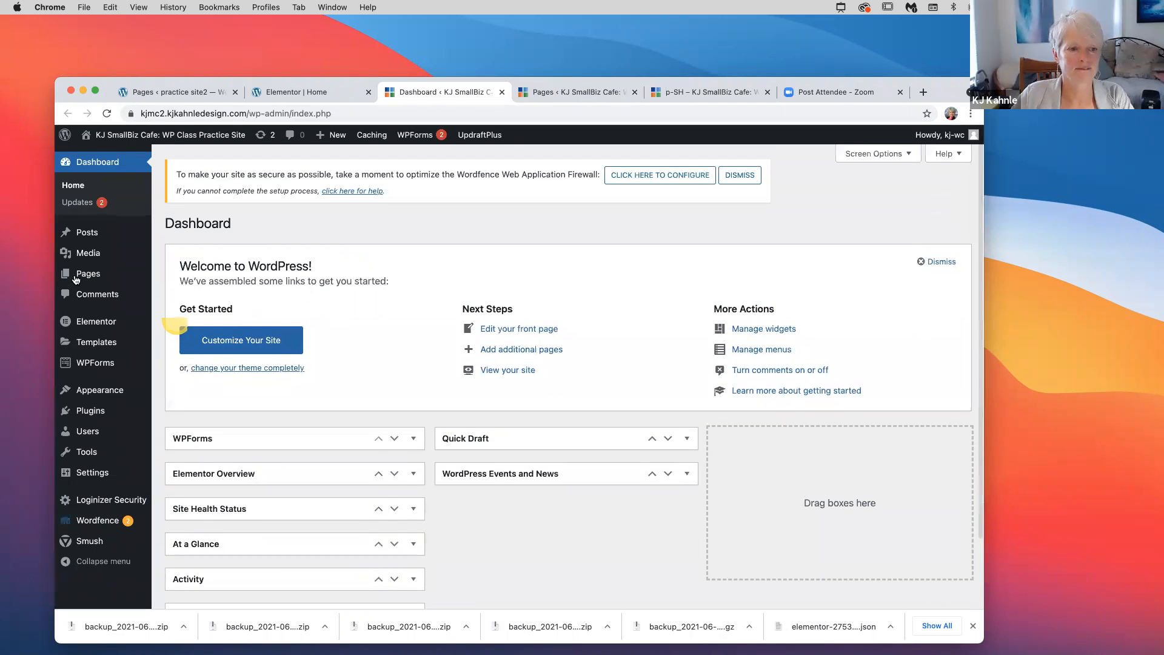
mouse_move(78, 273)
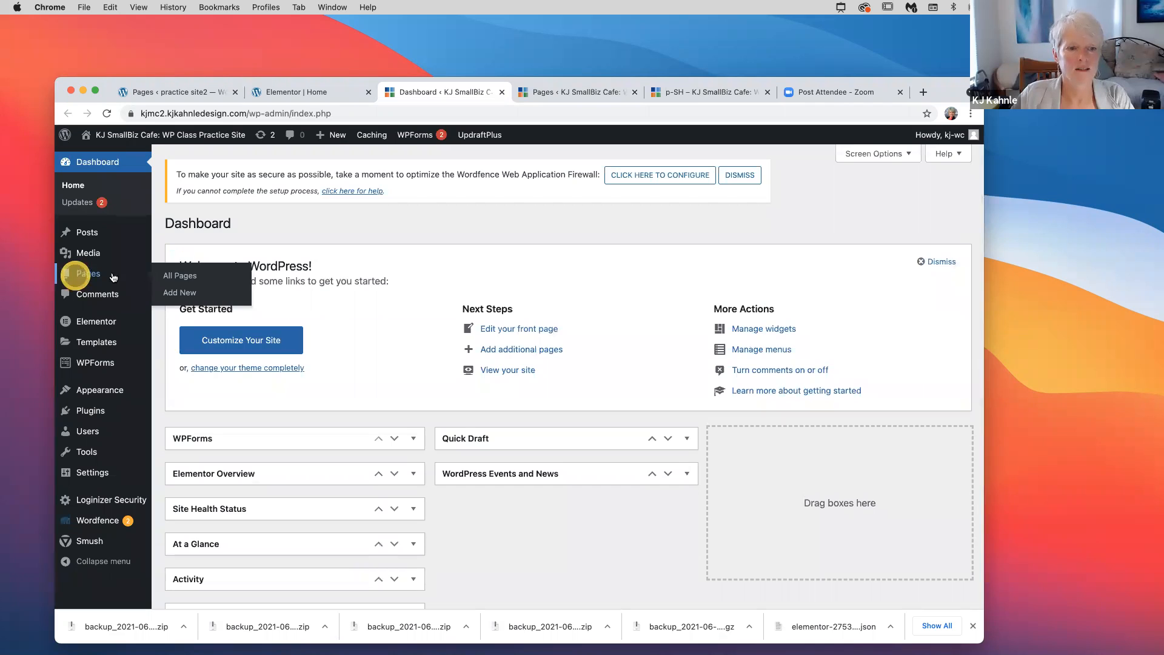
click(195, 278)
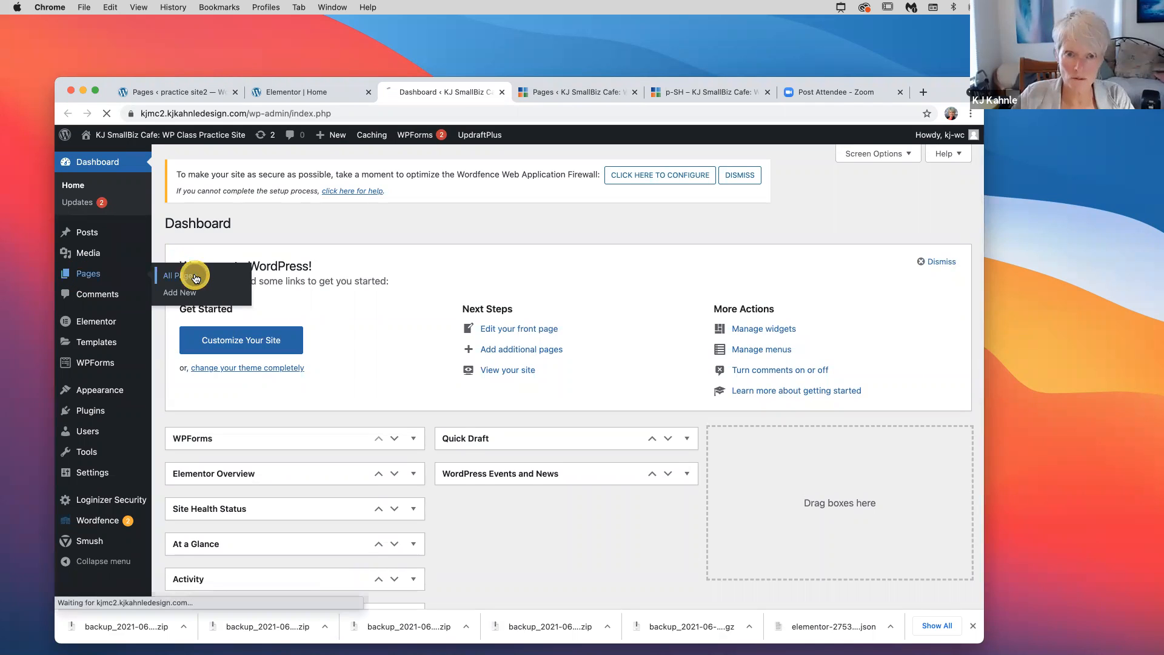
click(586, 94)
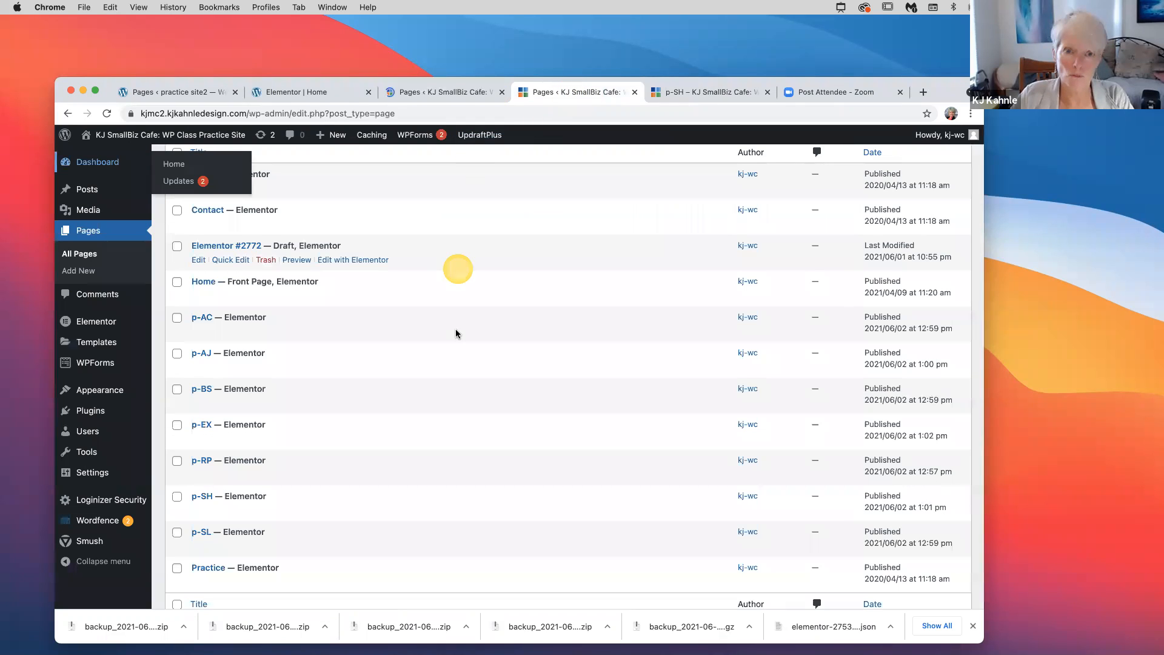
scroll(456, 334, up, 2)
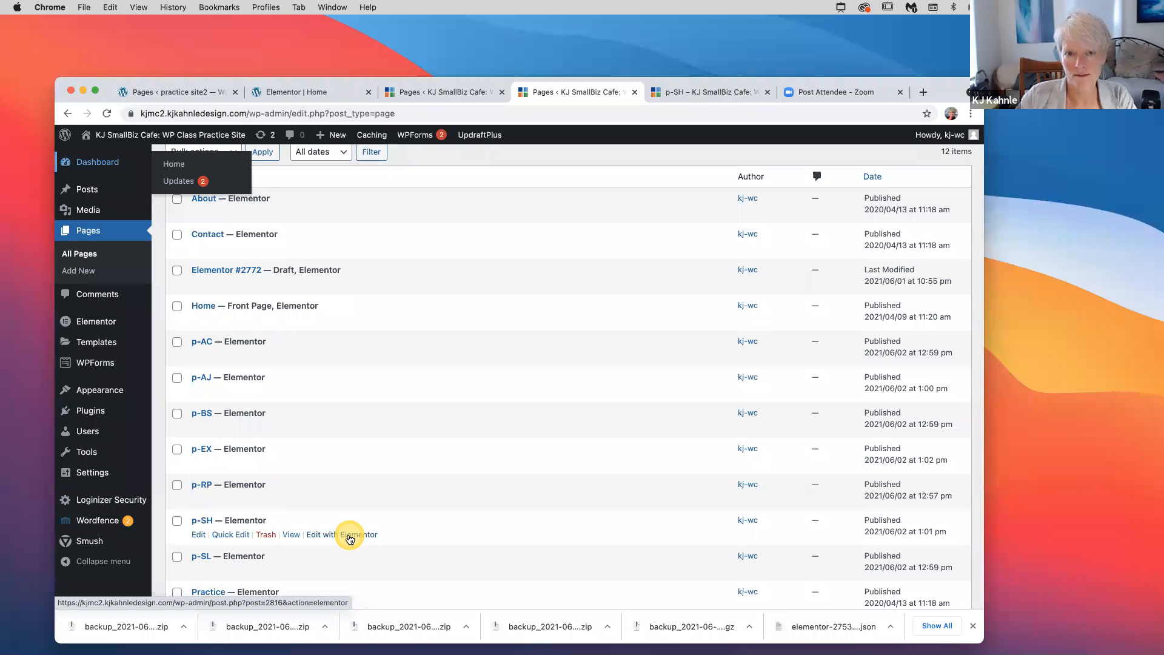
Close the early Elementor tab and scroll the live p-SH page from top to bottom
click(350, 535)
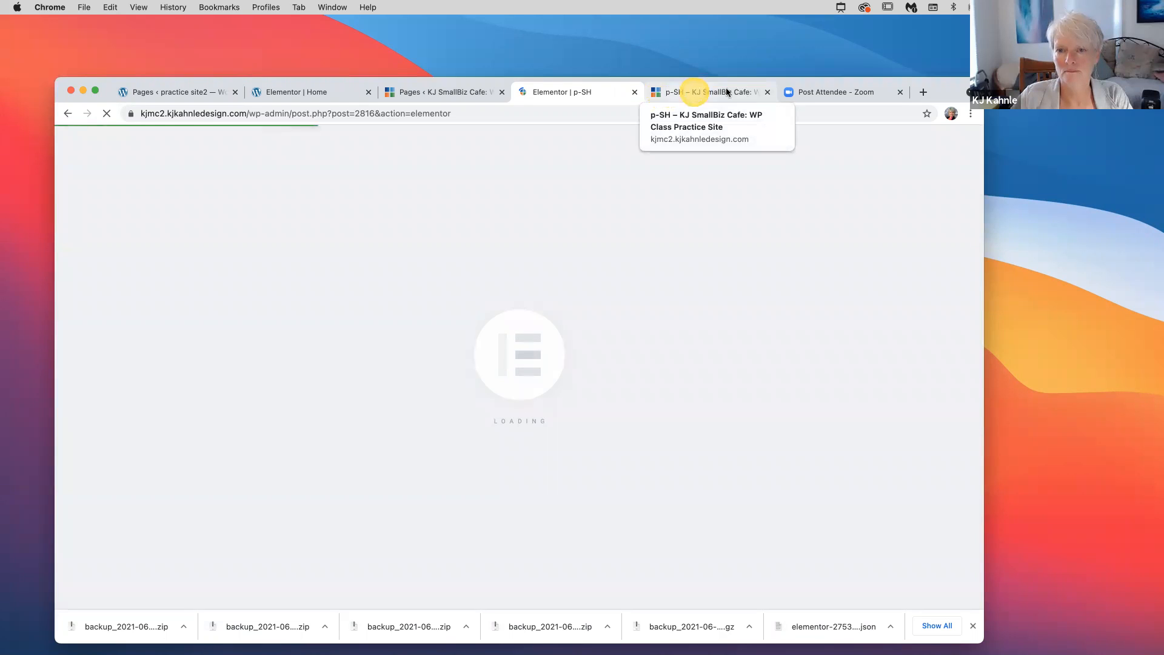
click(695, 92)
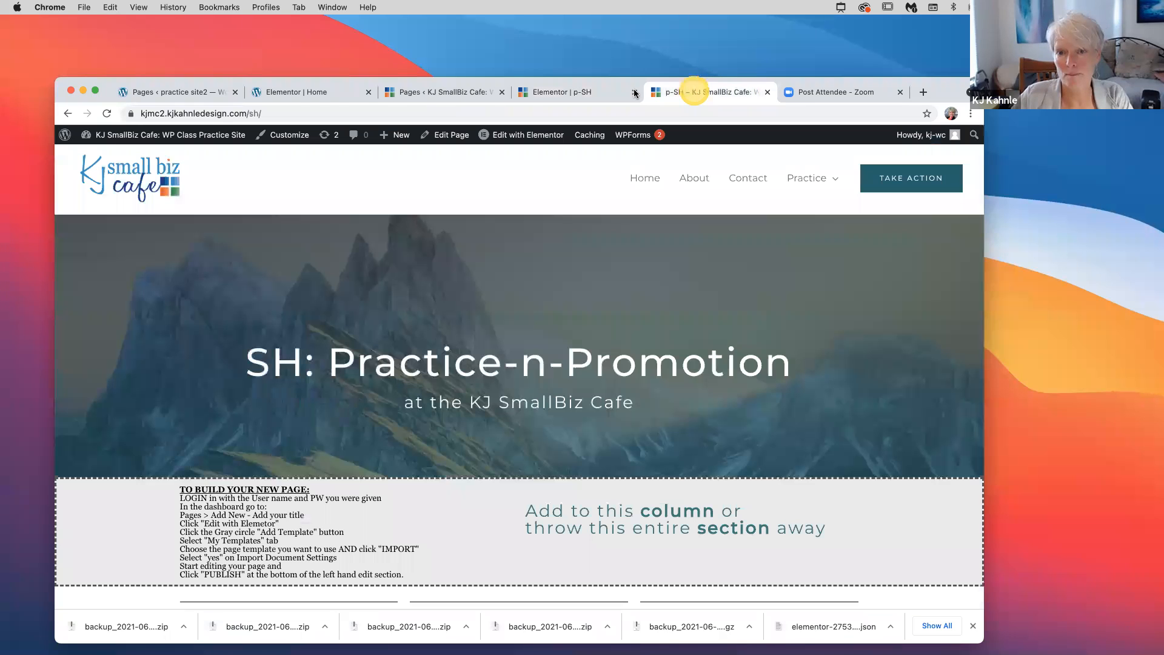
click(635, 92)
scroll(446, 296, down, 1)
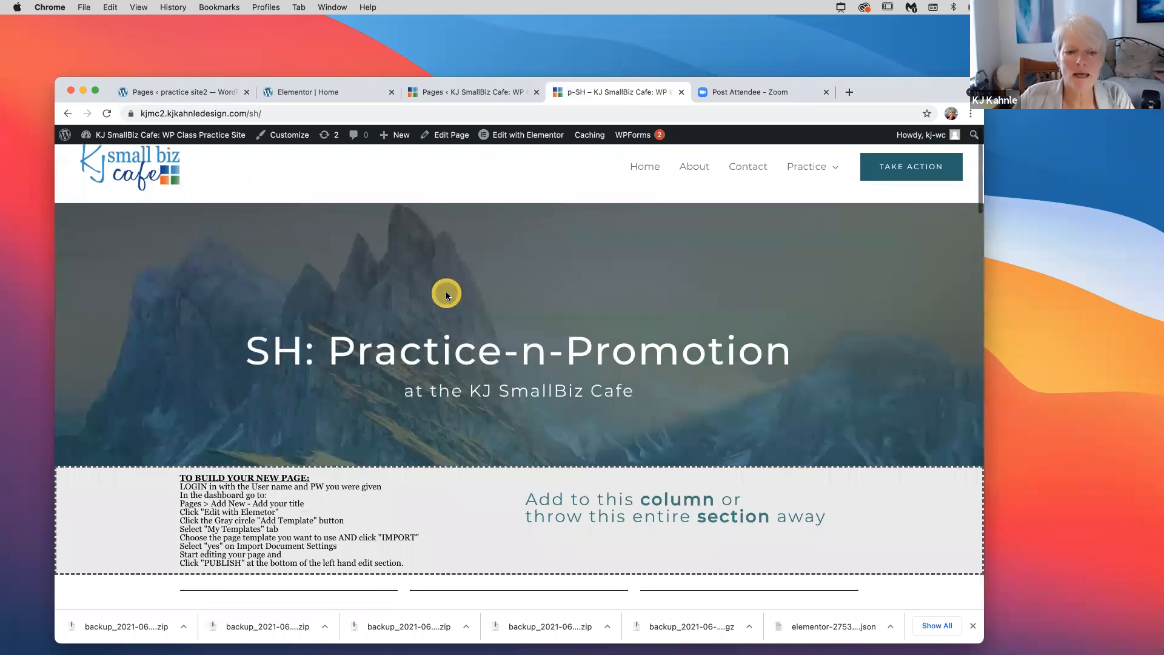
scroll(446, 296, down, 3)
scroll(446, 296, up, 3)
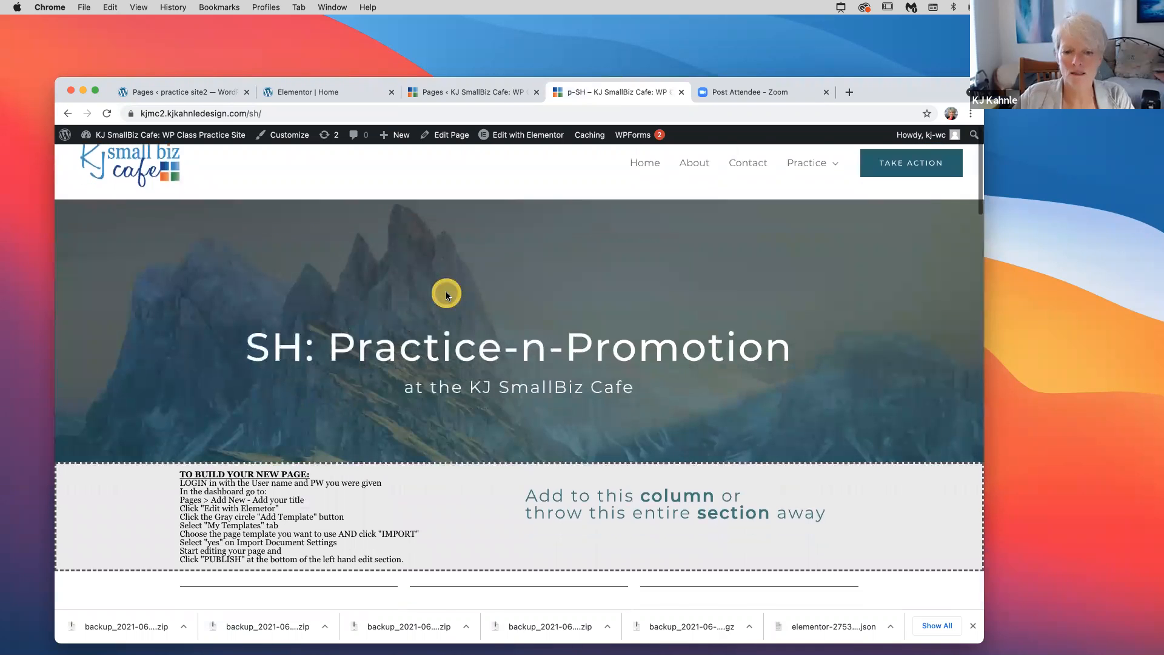
scroll(446, 295, down, 10)
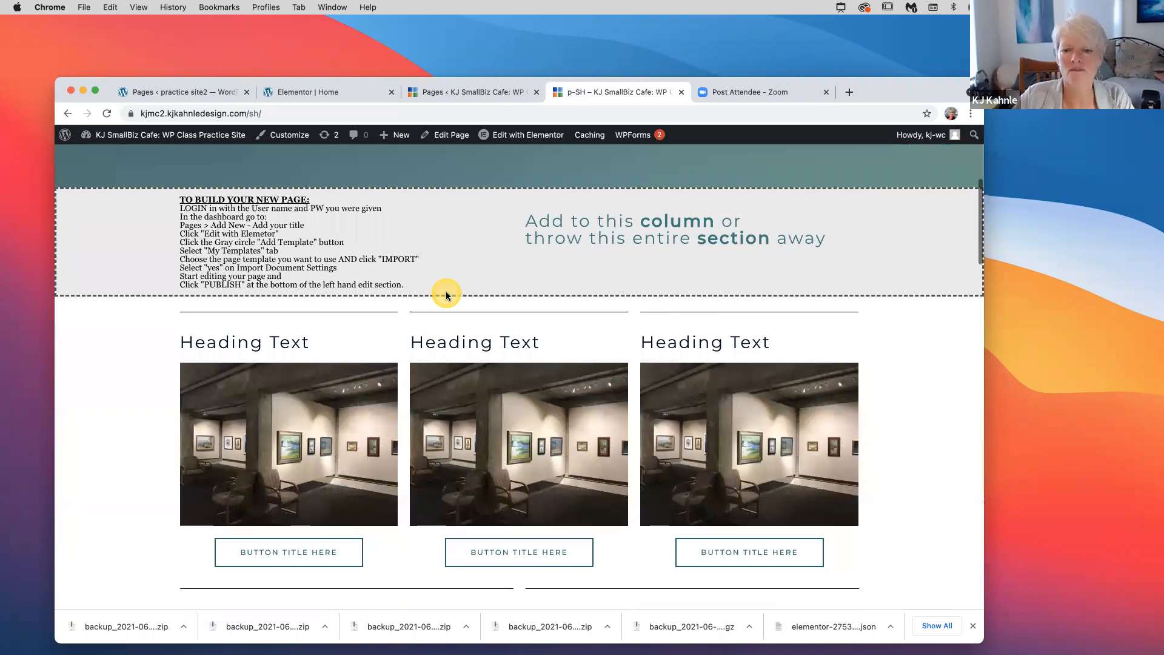
scroll(446, 295, down, 14)
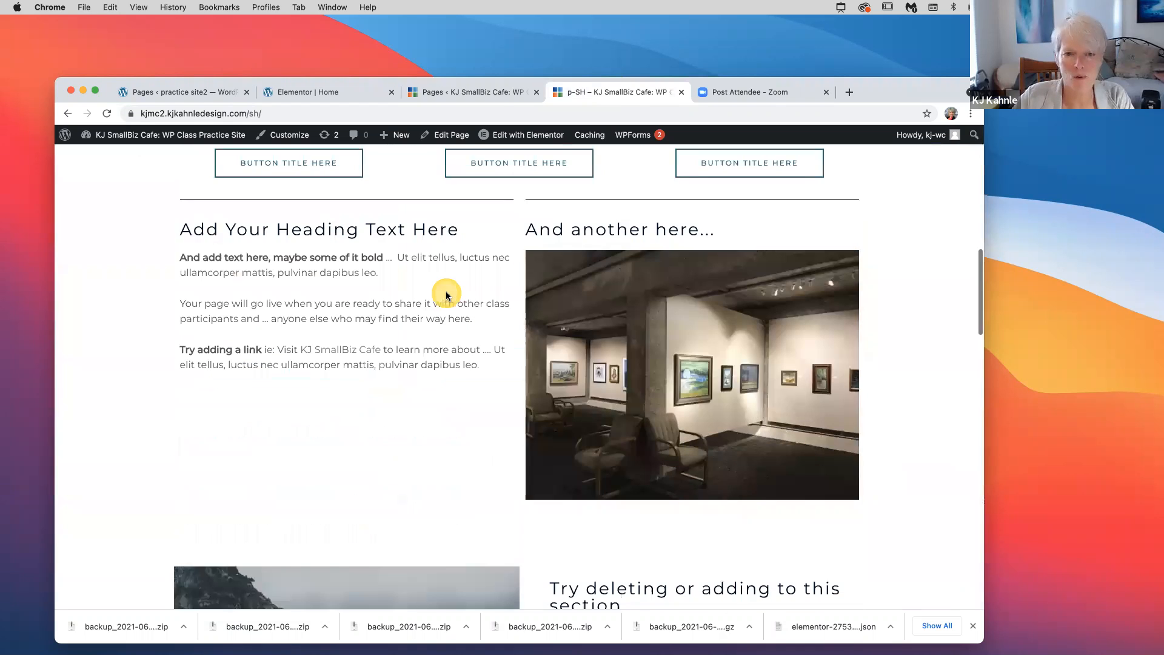
scroll(446, 295, down, 4)
scroll(447, 297, up, 20)
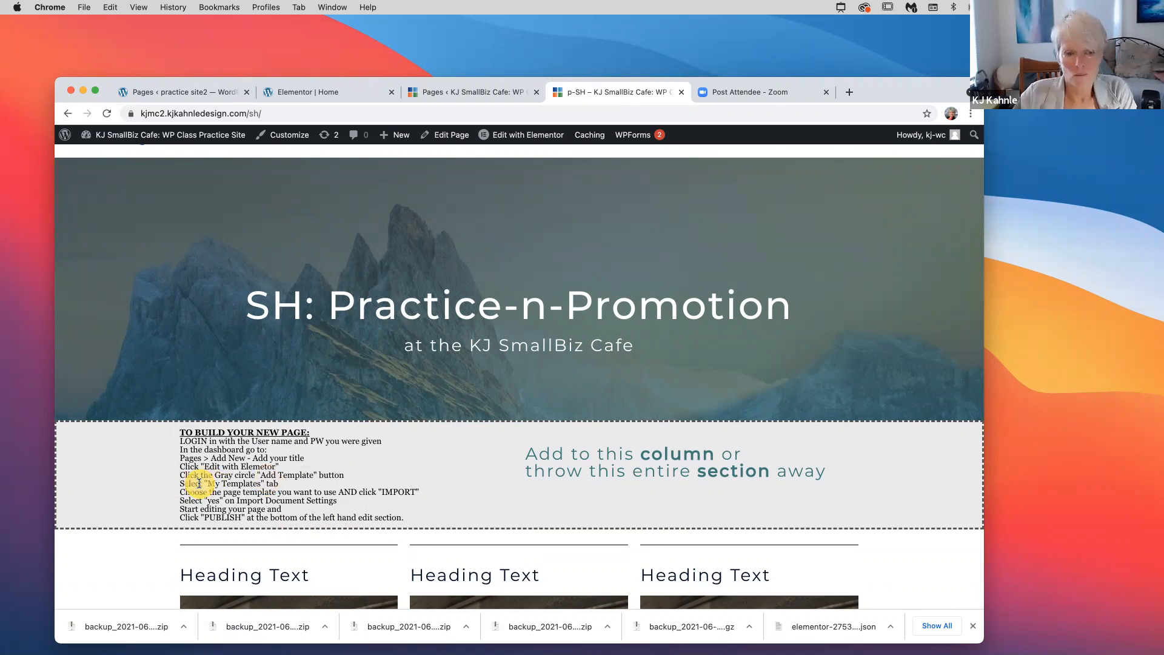
scroll(199, 483, down, 5)
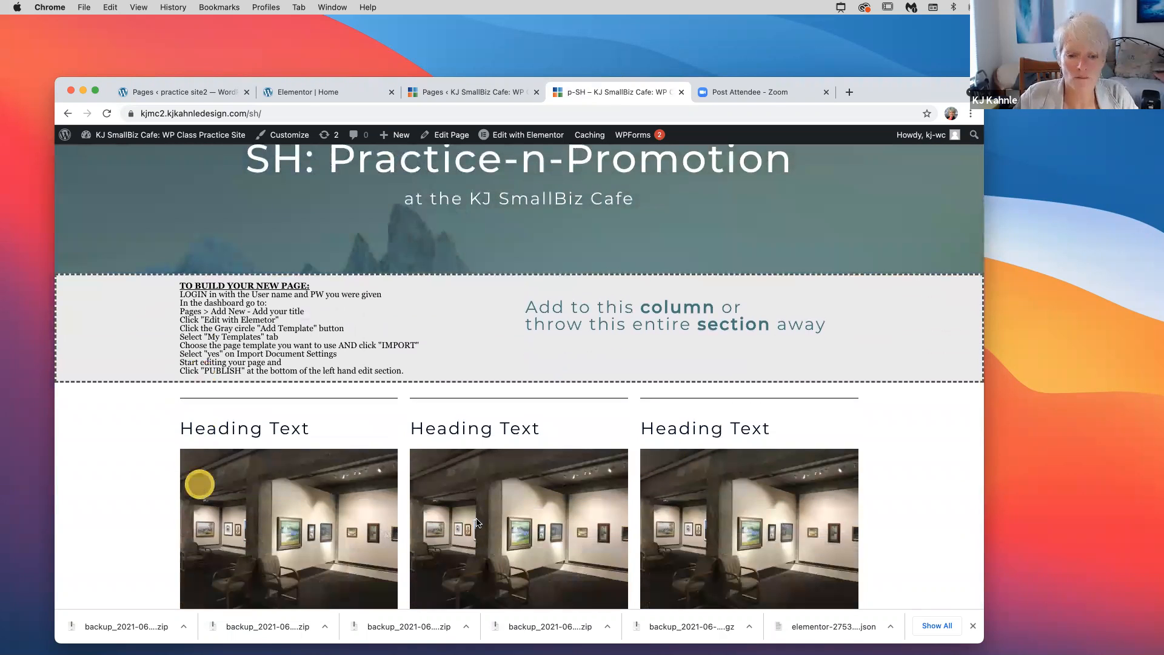
scroll(476, 521, down, 4)
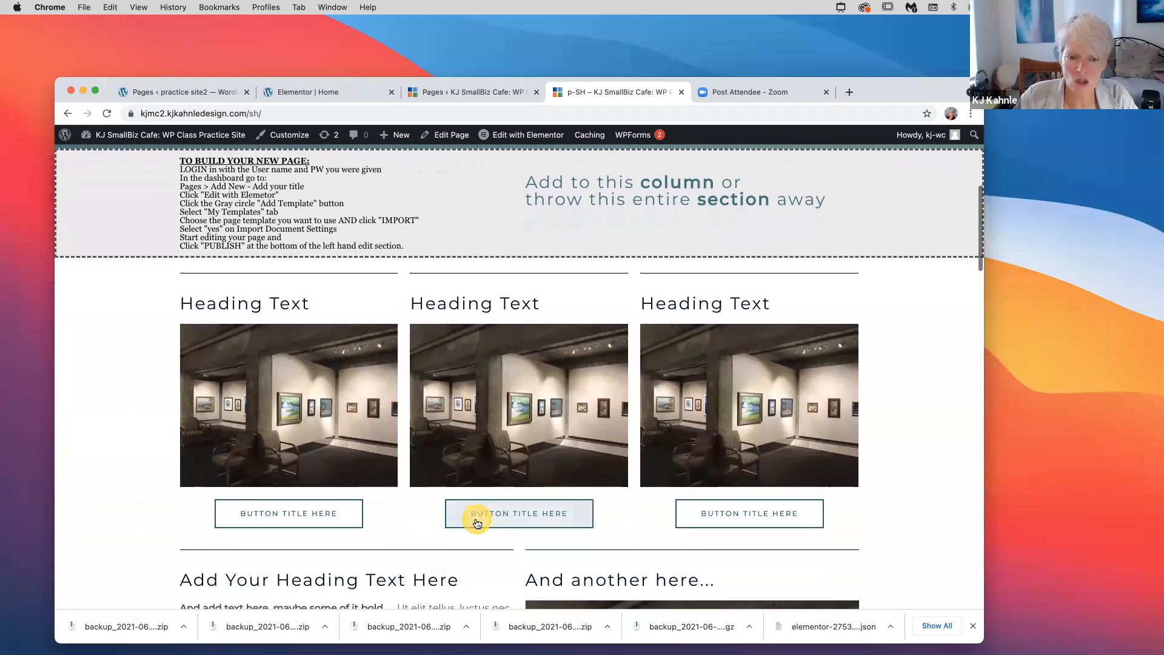
scroll(476, 520, down, 2)
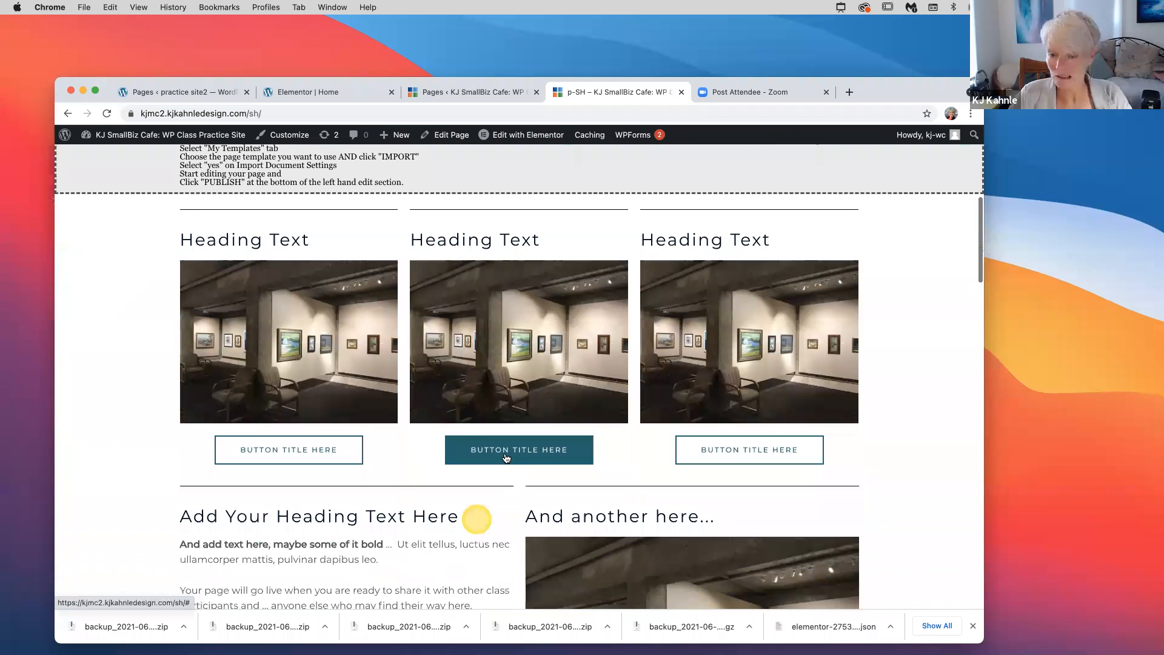
scroll(506, 457, down, 3)
scroll(505, 456, down, 20)
scroll(505, 453, down, 7)
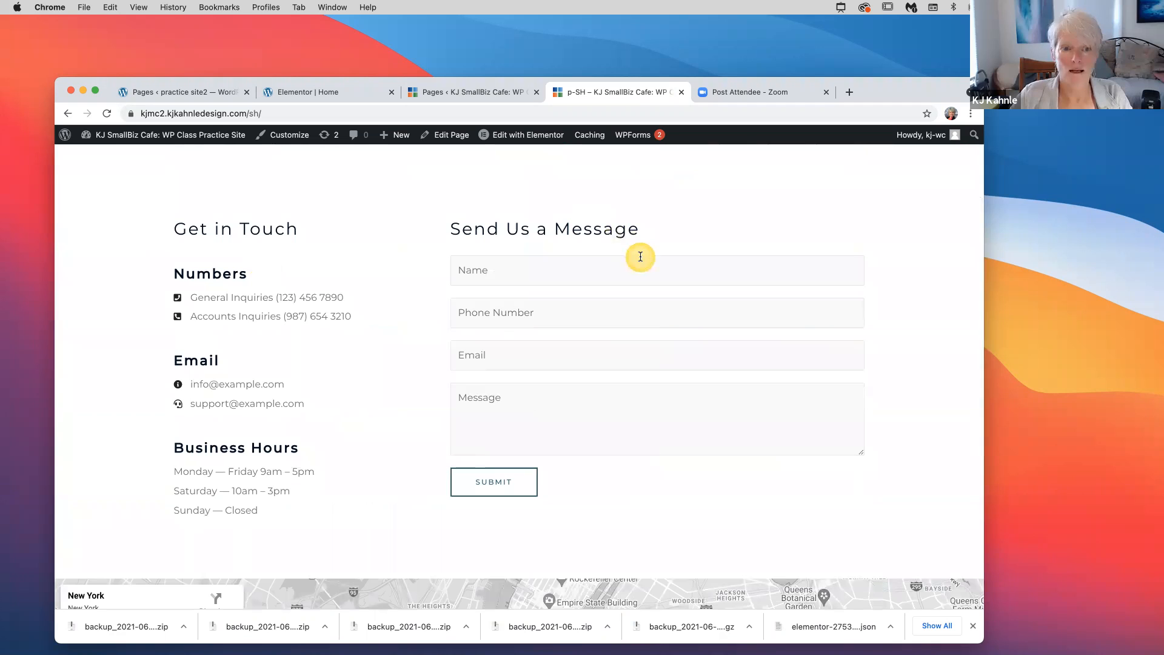
scroll(640, 257, down, 6)
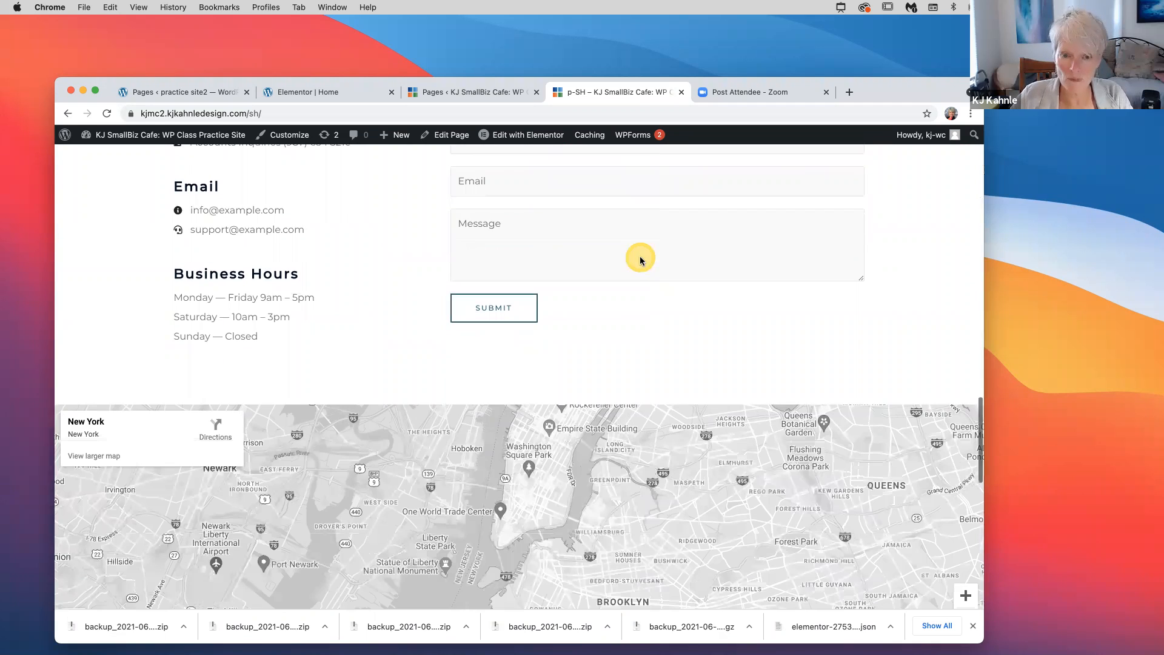
scroll(637, 260, down, 18)
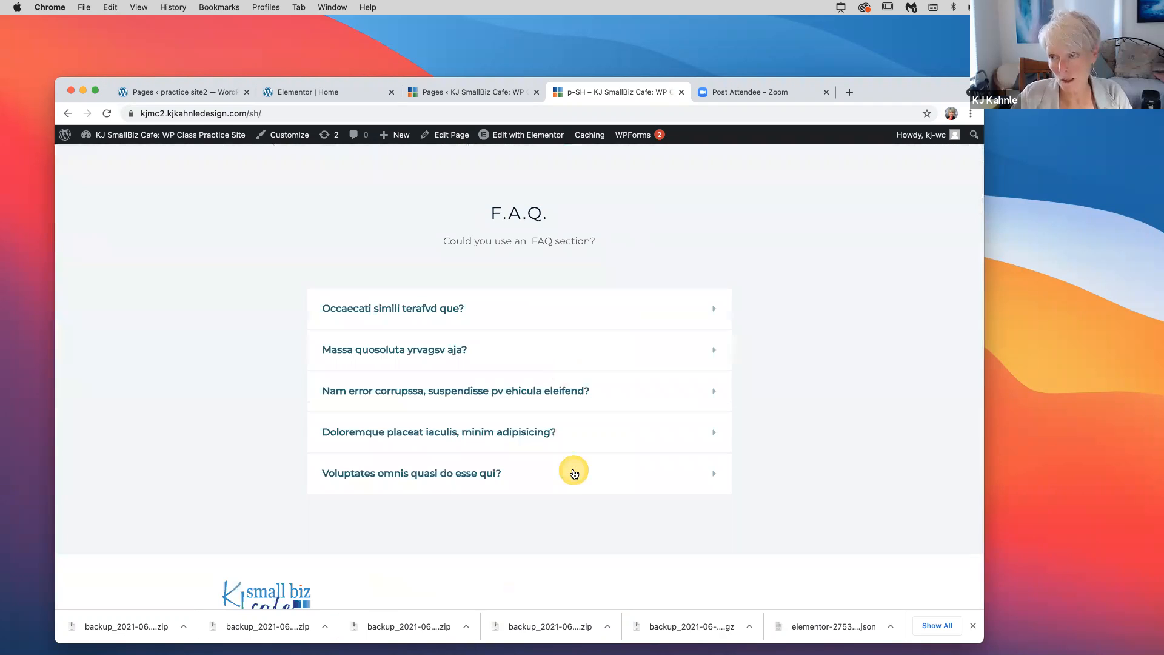
scroll(574, 473, up, 2)
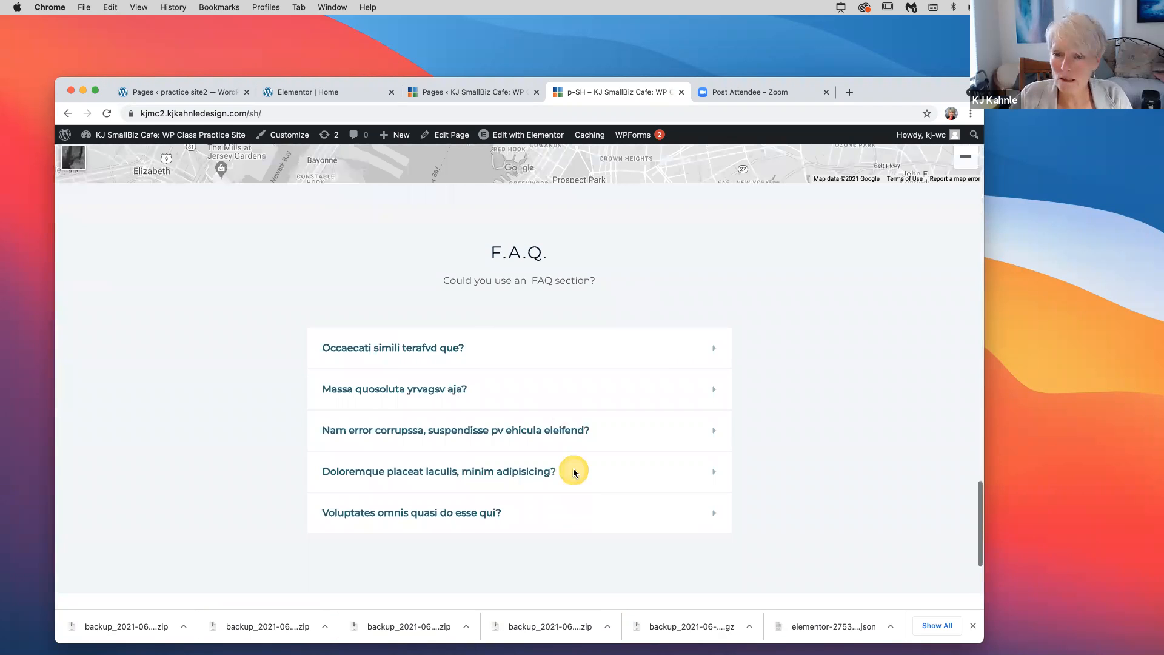
scroll(777, 167, up, 8)
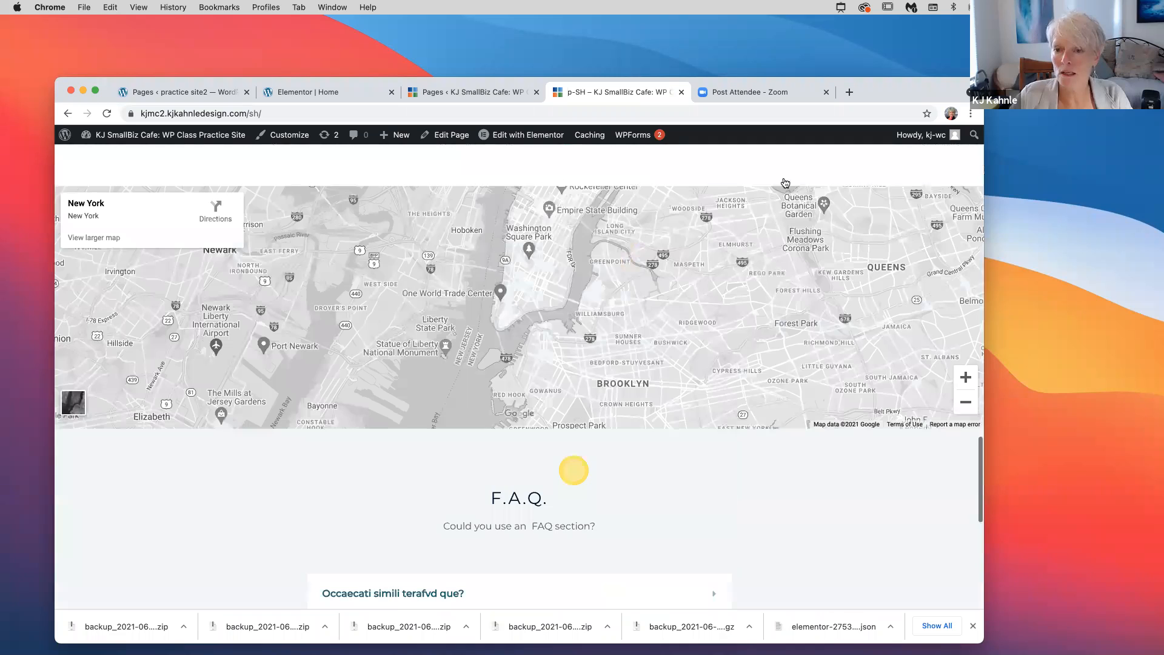
scroll(789, 176, up, 20)
Launch Edit with Elementor for p-SH from the admin bar
mouse_move(797, 180)
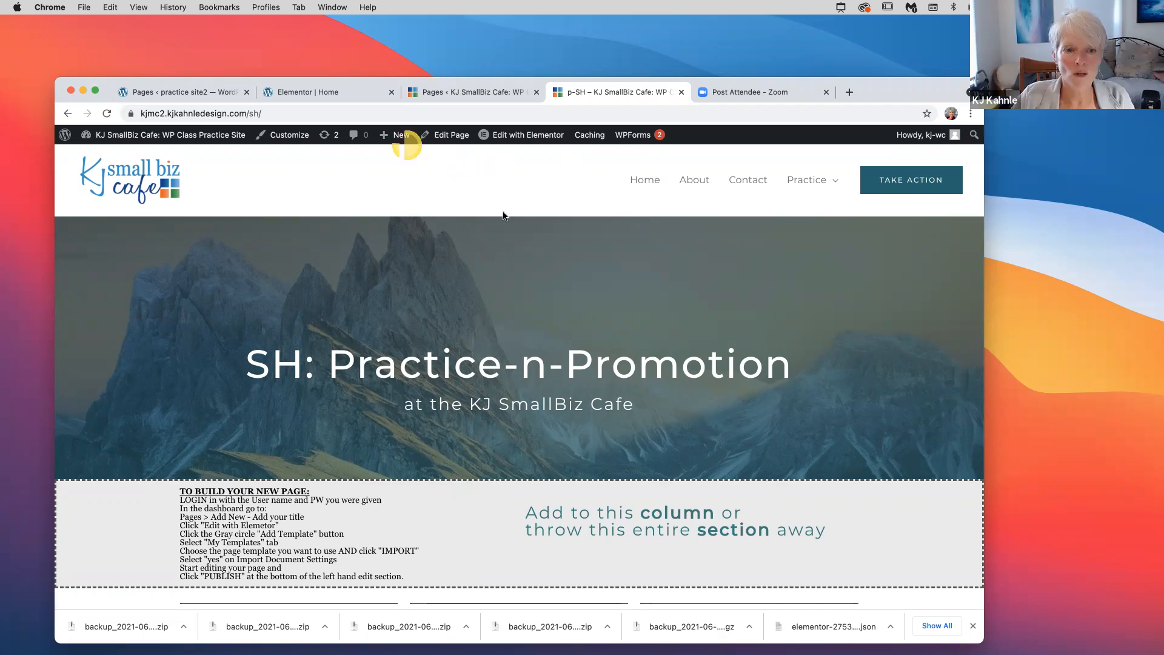
mouse_move(524, 143)
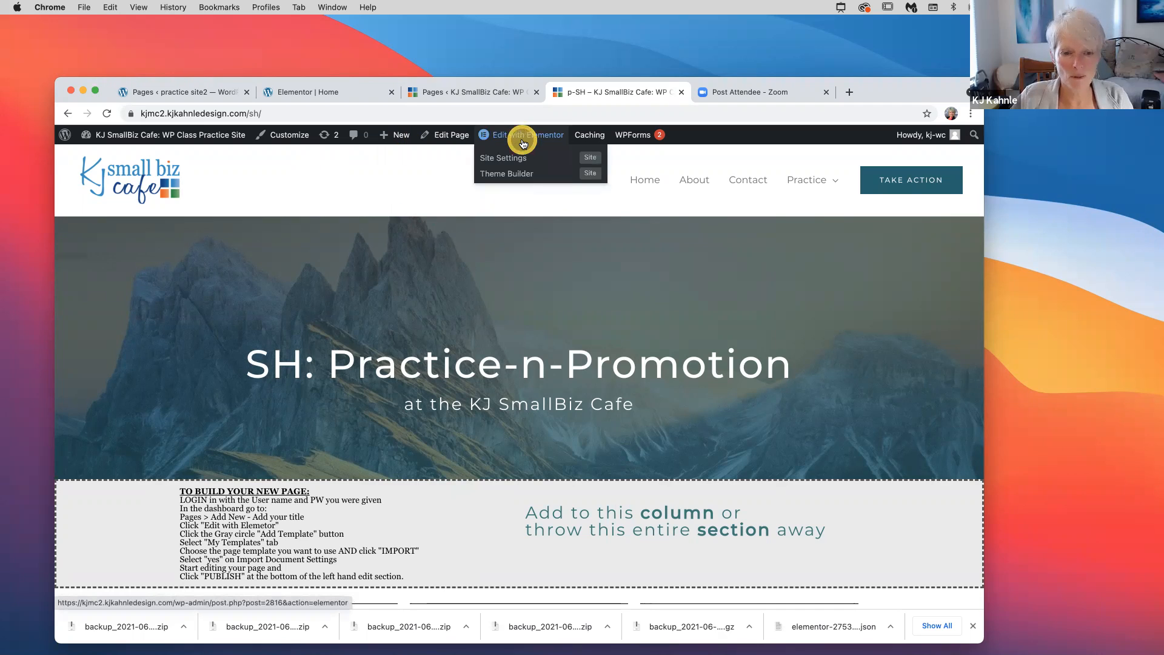
click(523, 138)
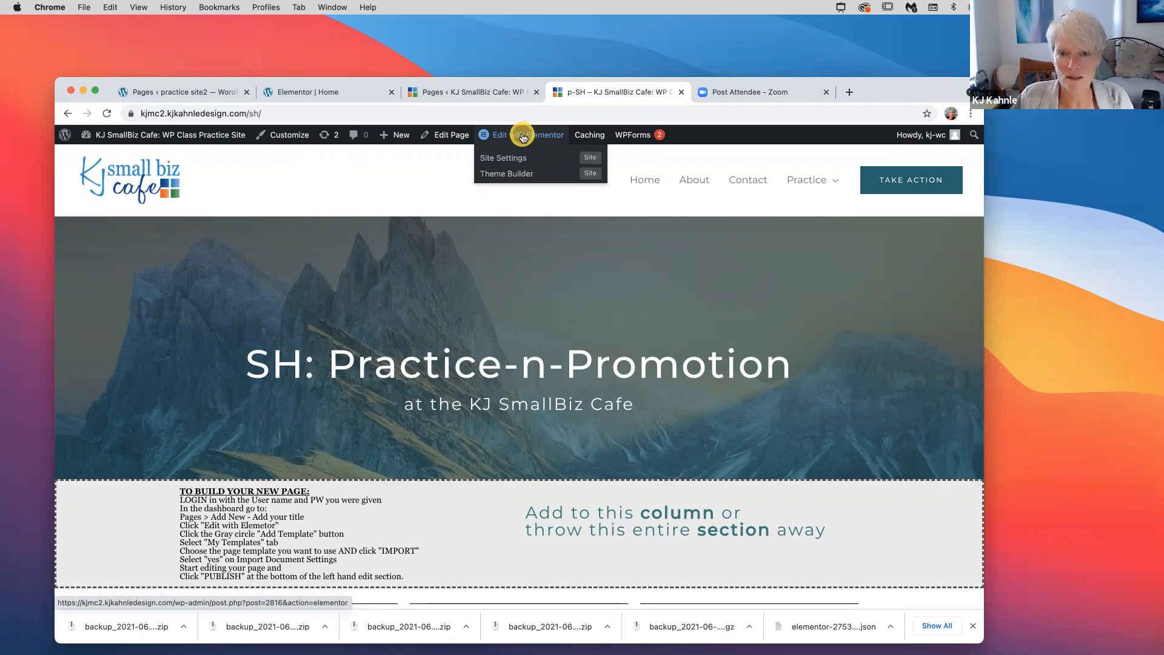
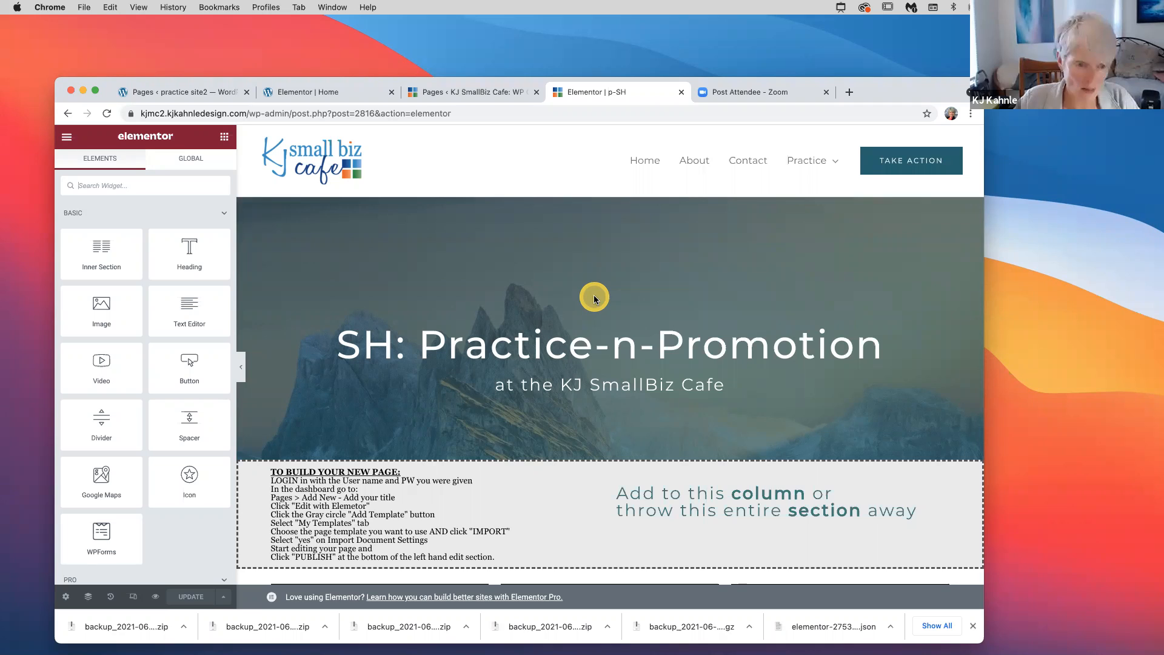
Switch from the p-SH Elementor editor to the KJ SmallBiz Cafe Pages list
click(475, 93)
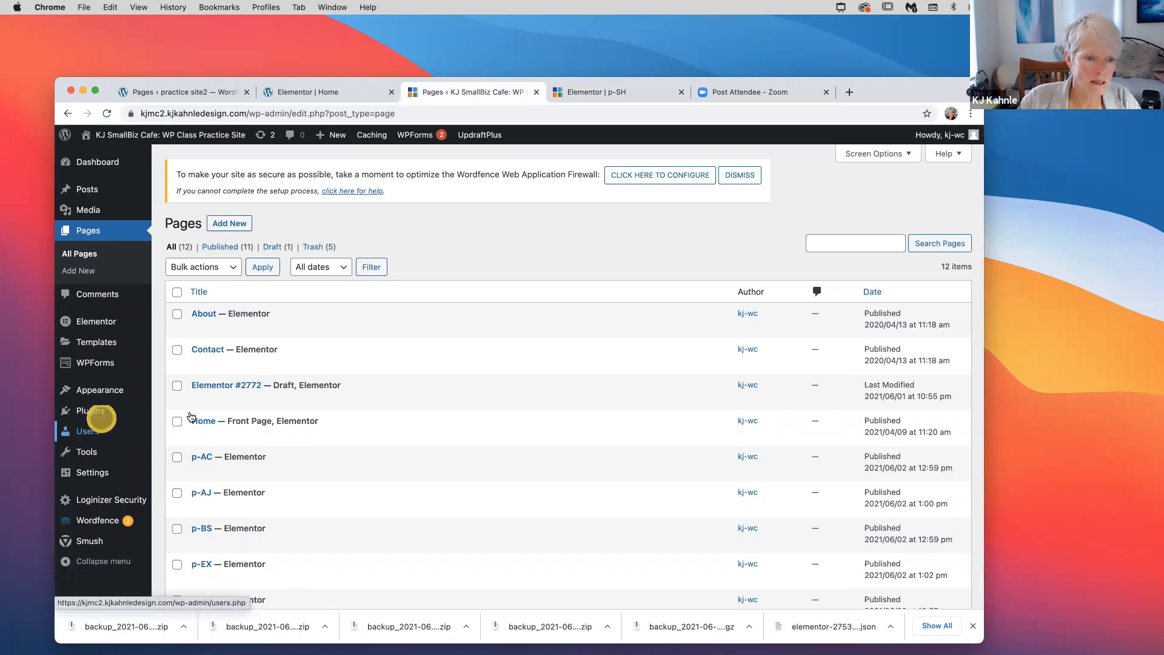
Search Add New plugins for 'calander', listing three results including WP Travel Engine and WP ERP
mouse_move(91, 411)
click(191, 415)
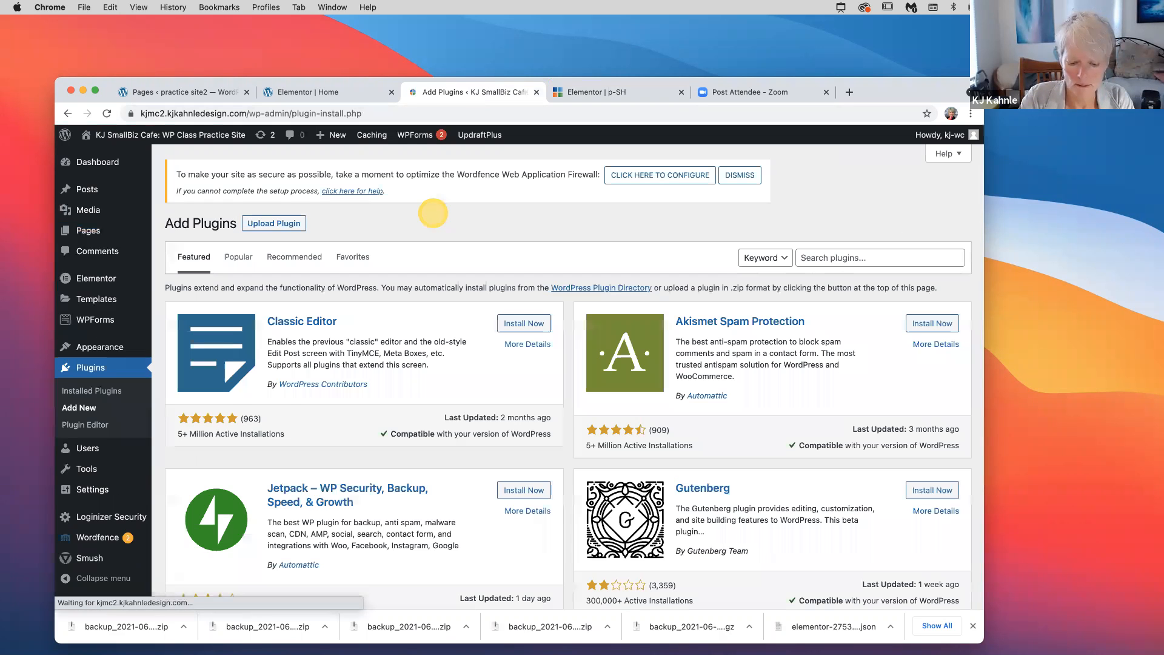
click(829, 258)
text(c)
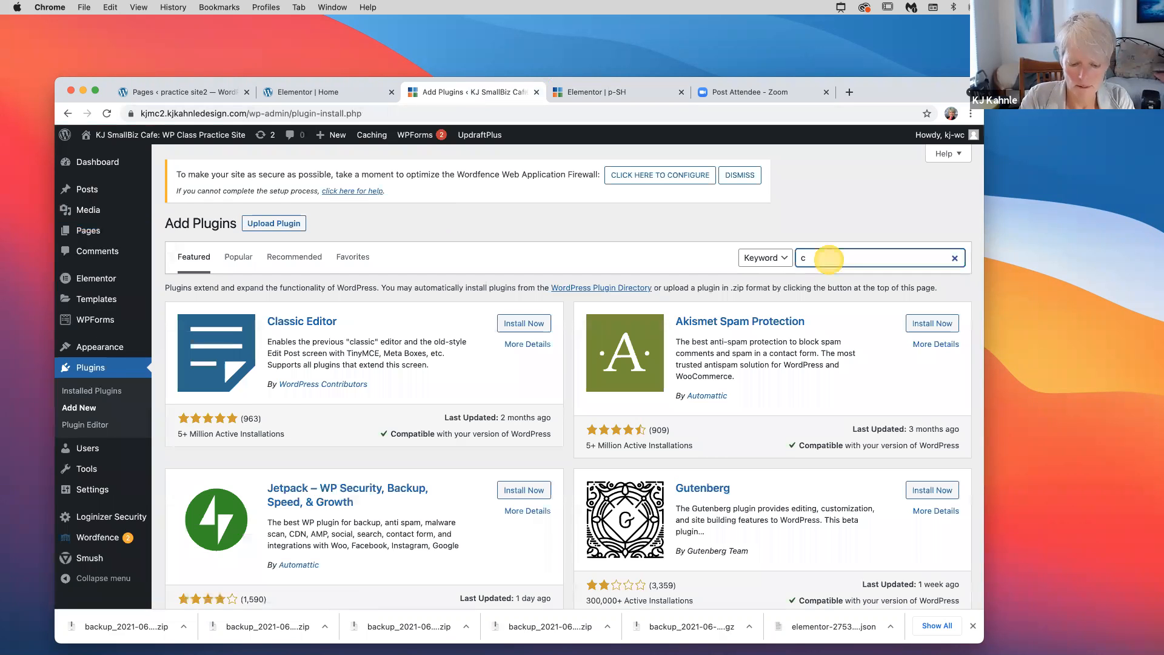
text(alander)
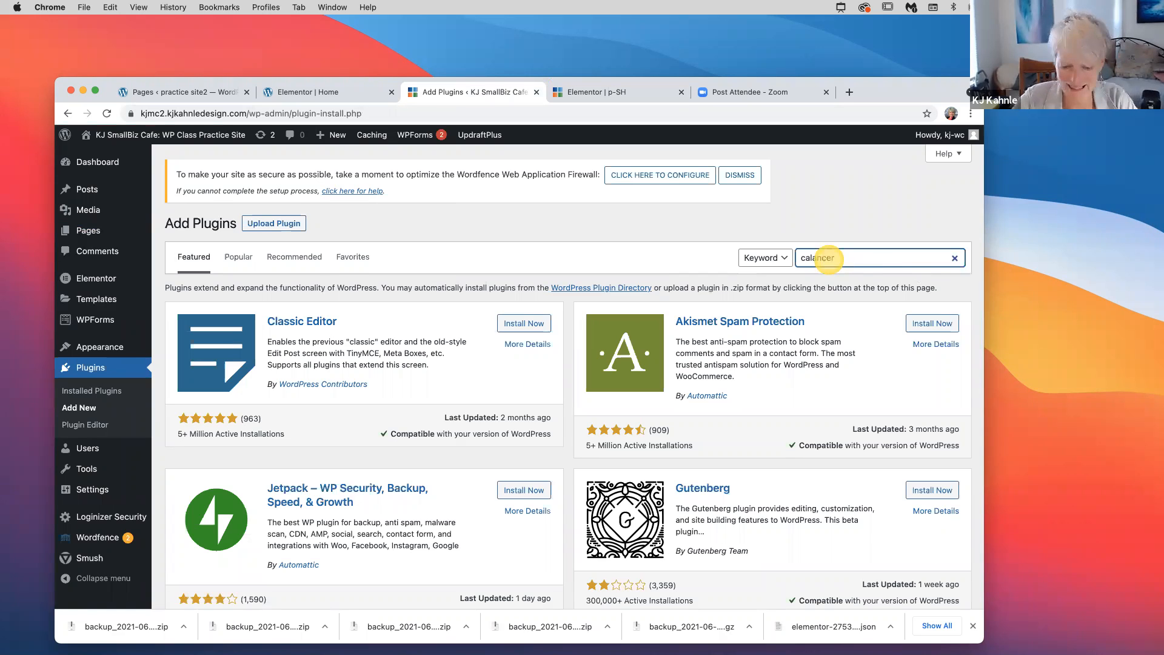
key(Return)
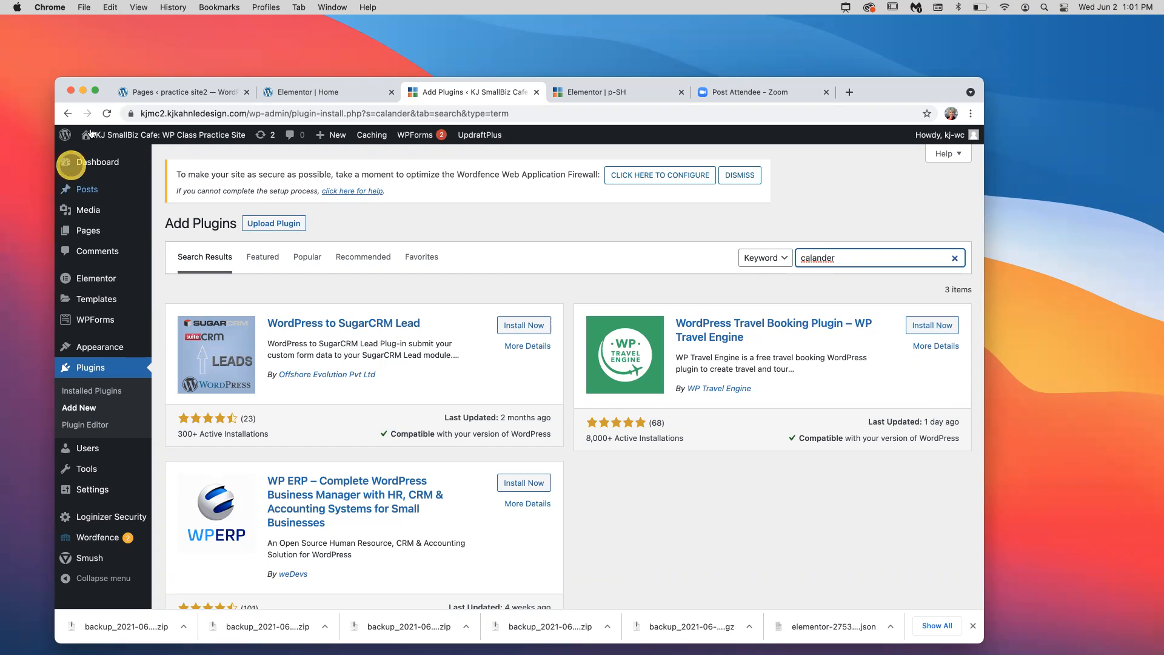
mouse_move(134, 161)
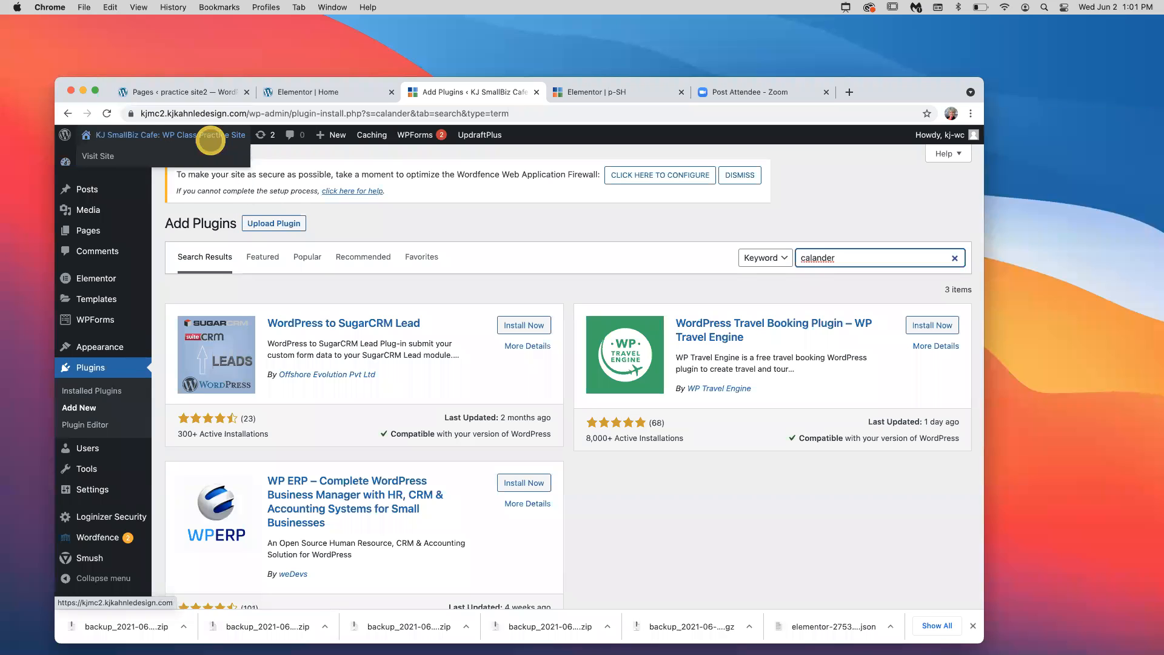
mouse_move(1071, 637)
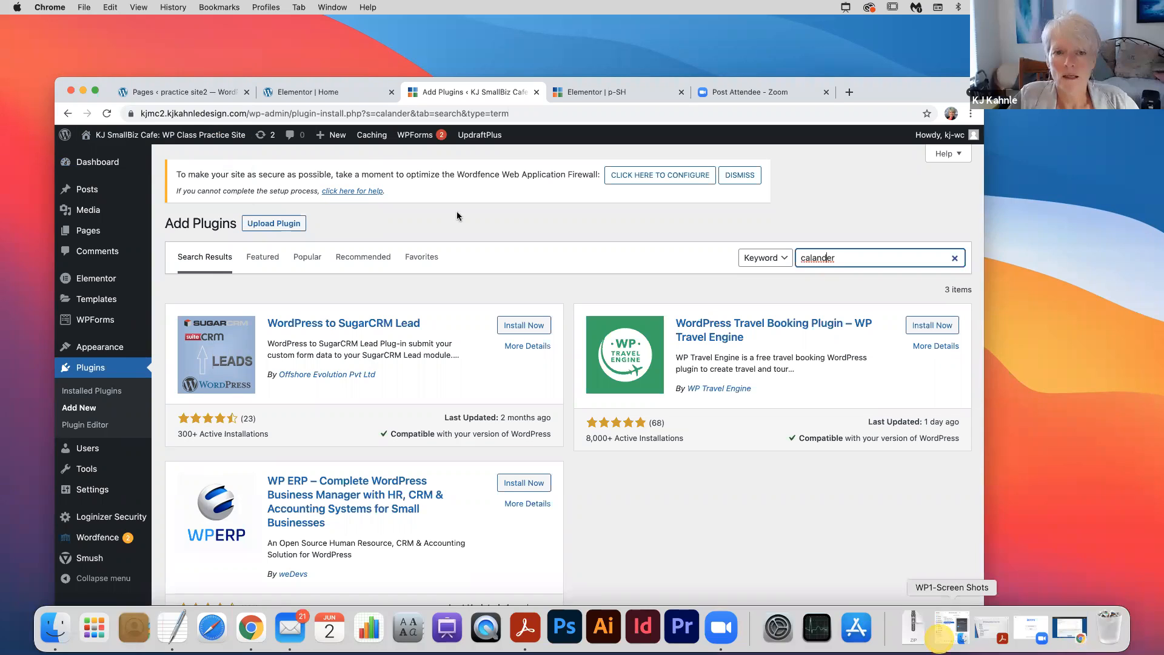
Open hostgator.com in a new tab and submit the account e-mail on the customer portal sign-in
click(850, 94)
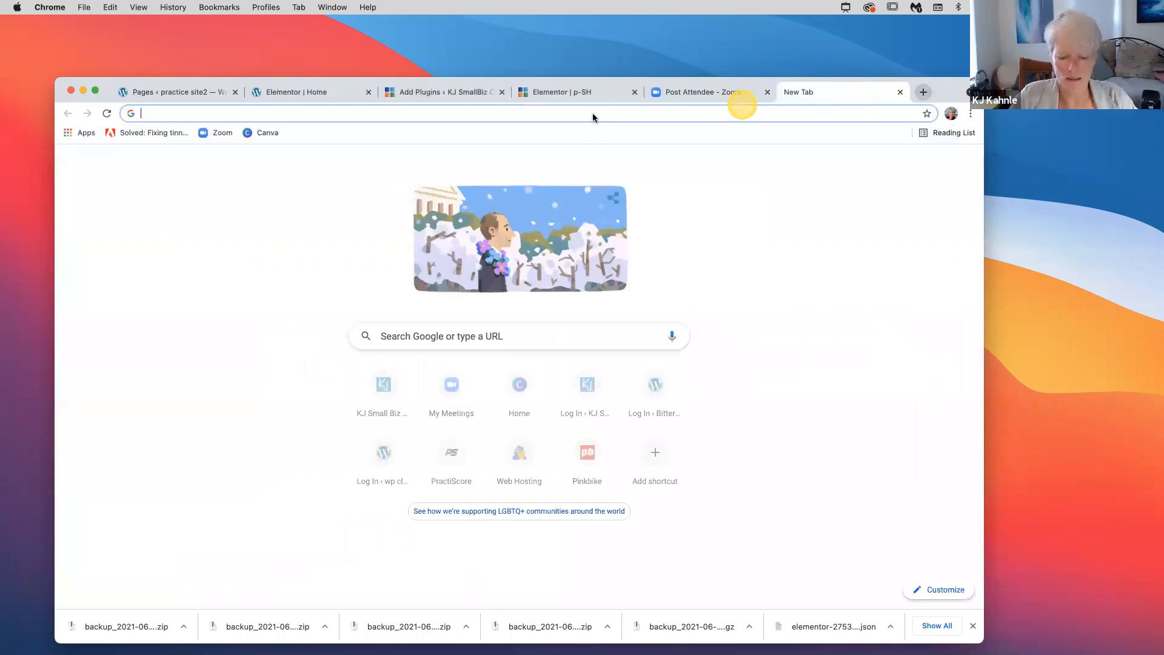
text(hostgator.com)
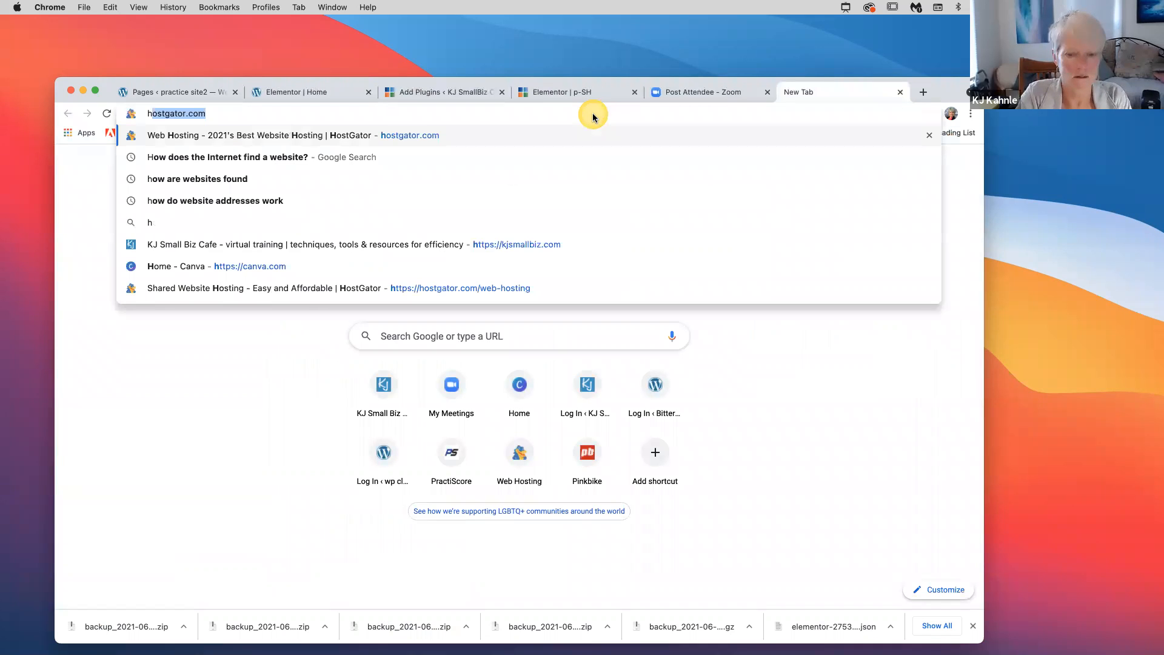
key(Return)
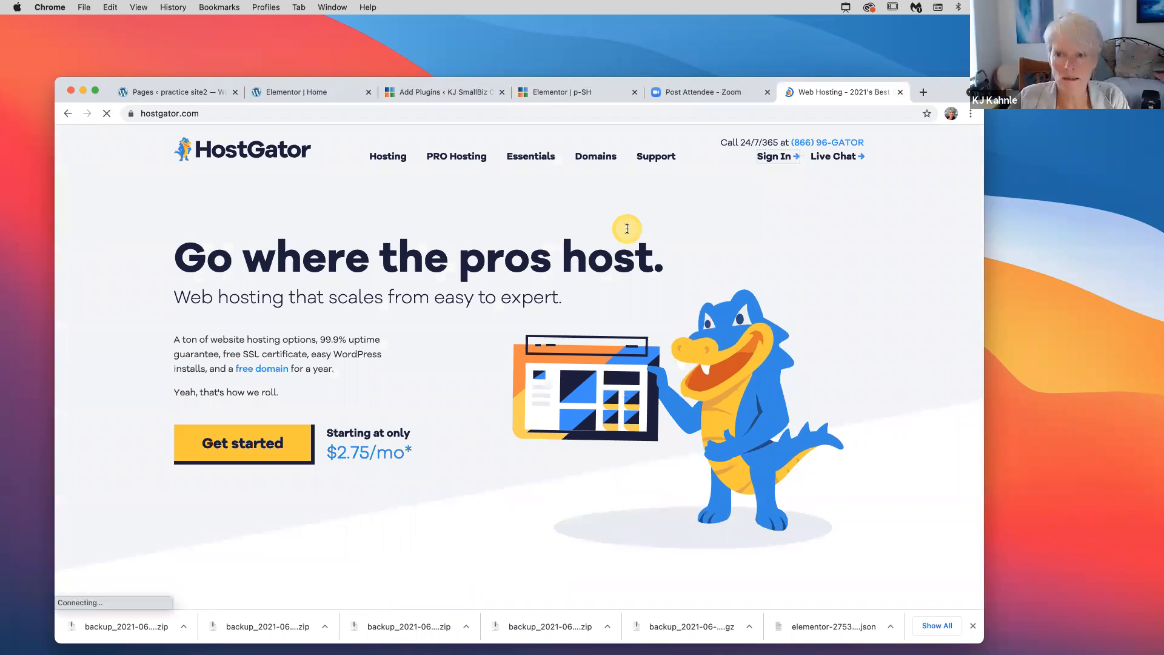
click(780, 155)
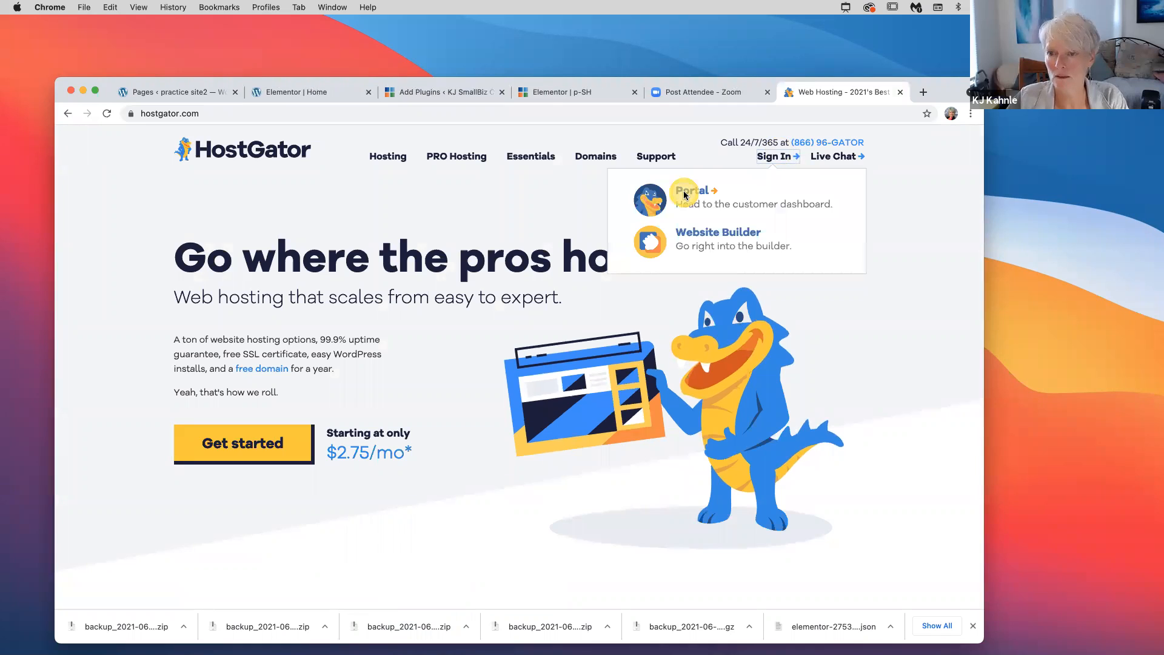
click(684, 194)
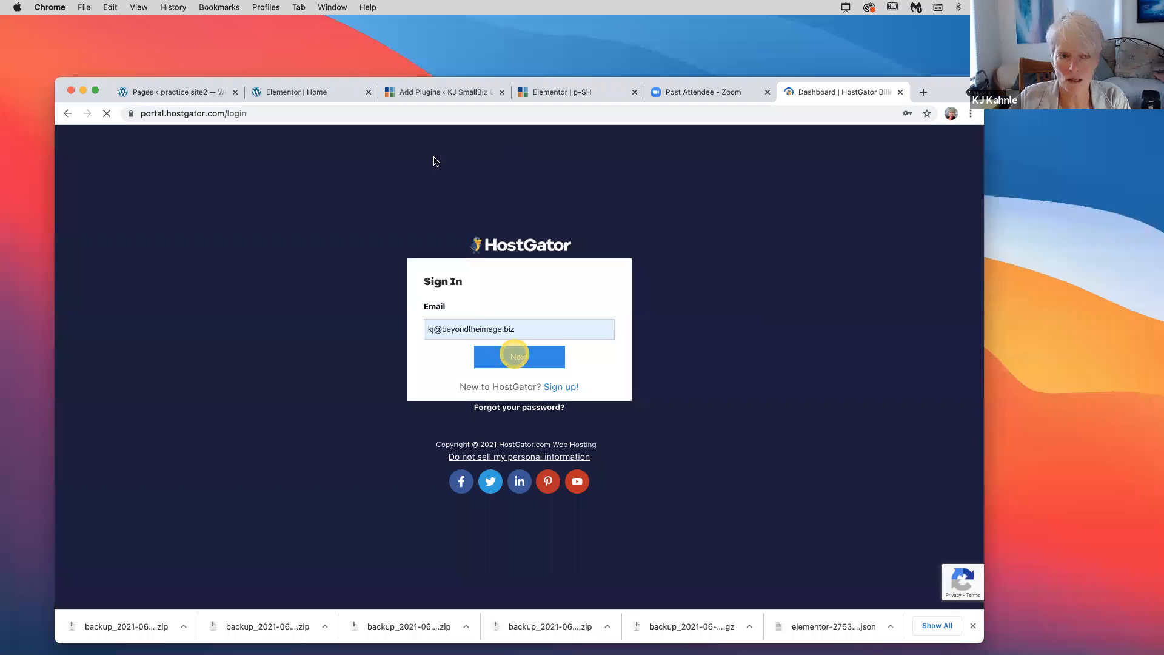
click(519, 356)
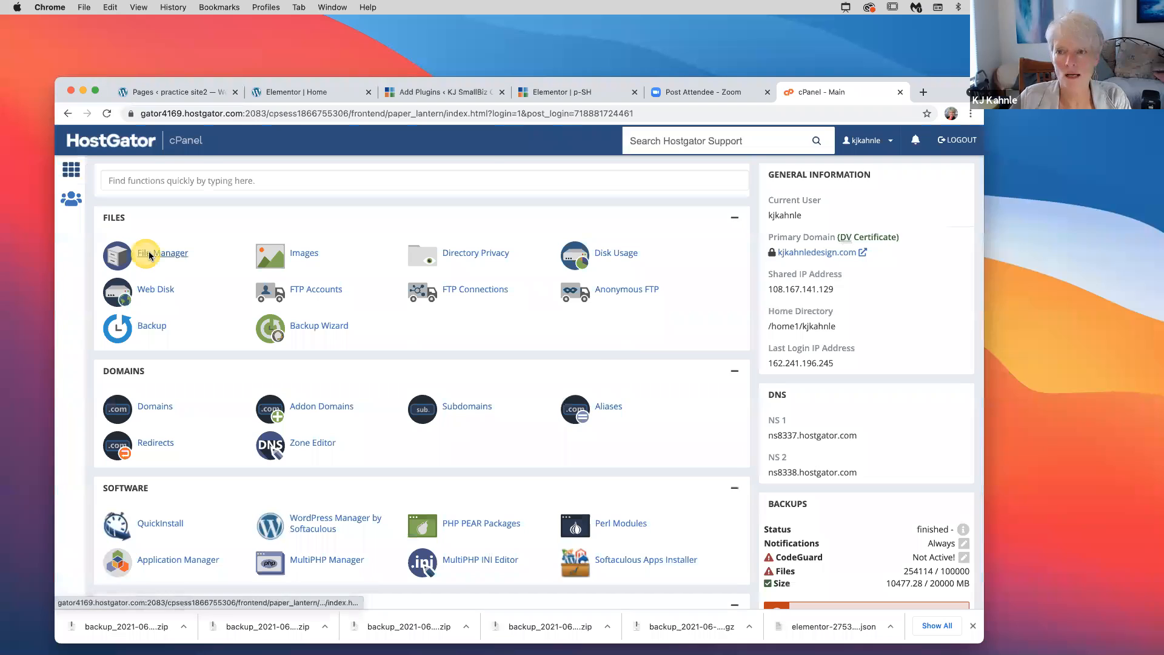
Open File Manager and expand kjmc2.kjahnledesign.com, then wp-content, then uploads
click(149, 256)
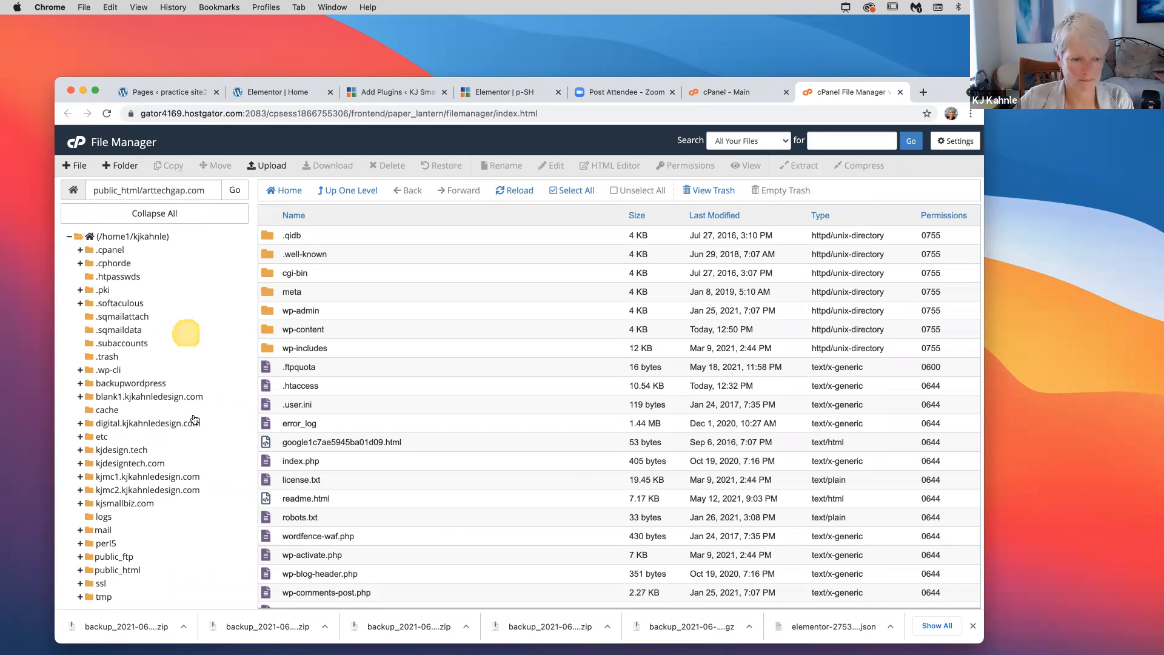
scroll(195, 420, down, 4)
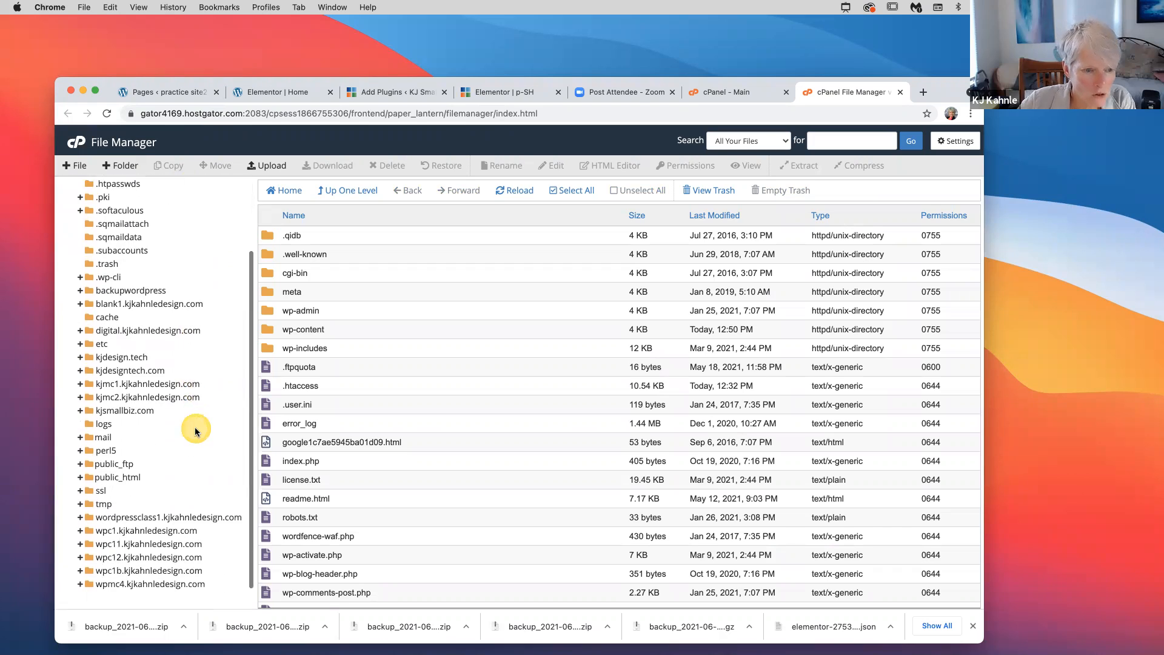
click(80, 392)
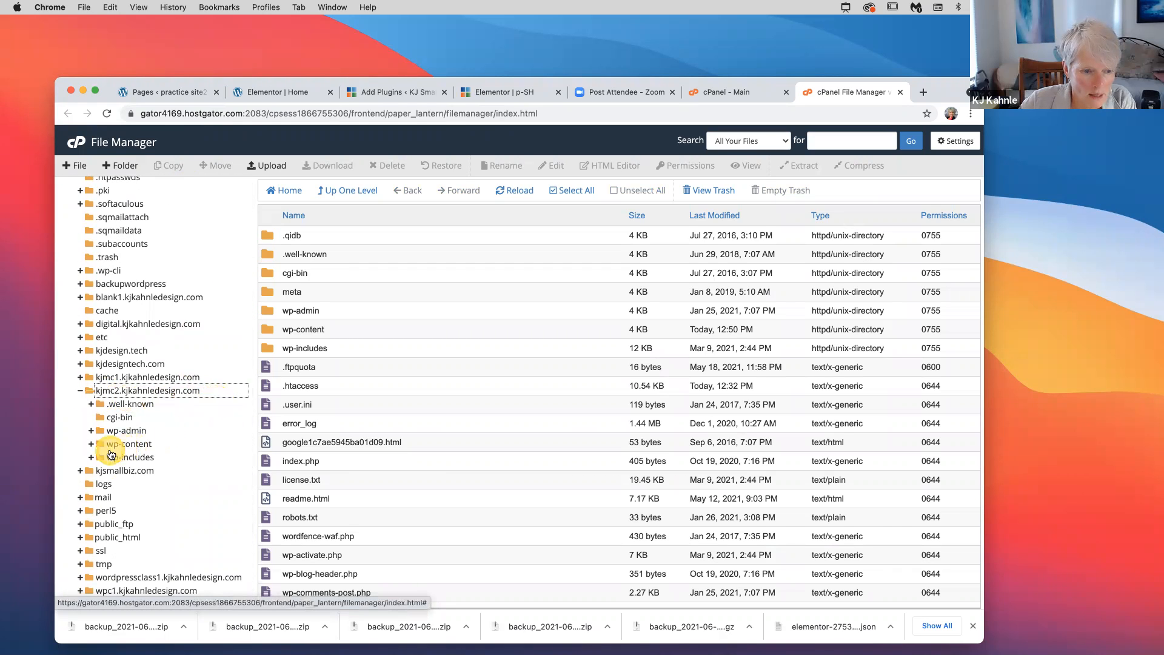
click(91, 447)
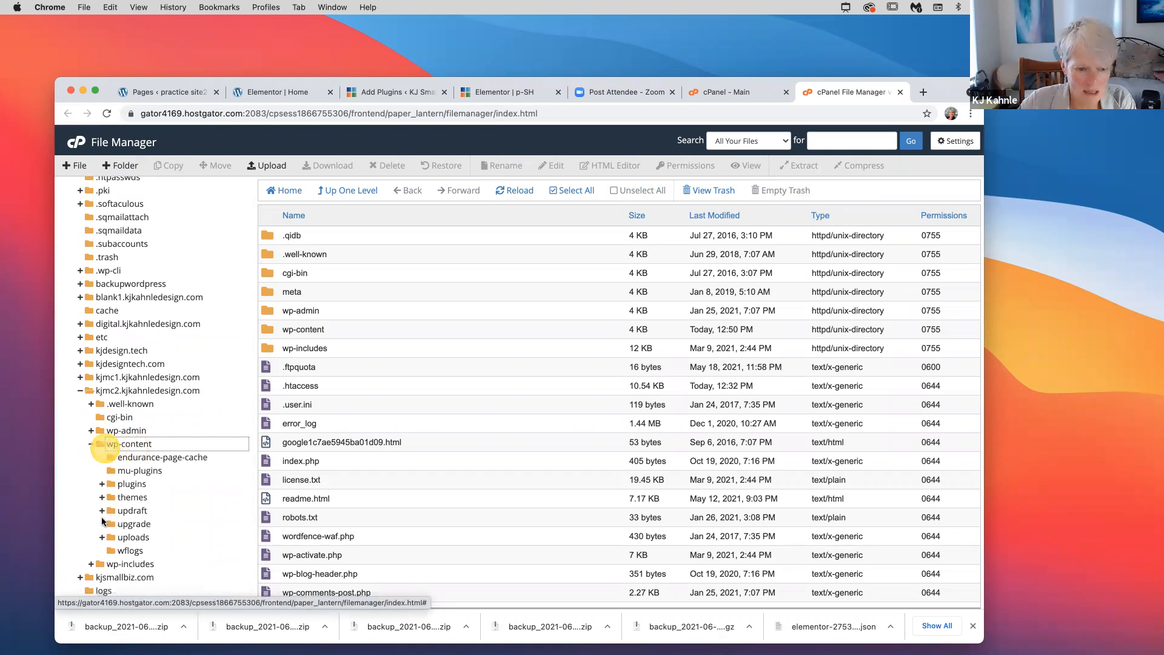
click(103, 536)
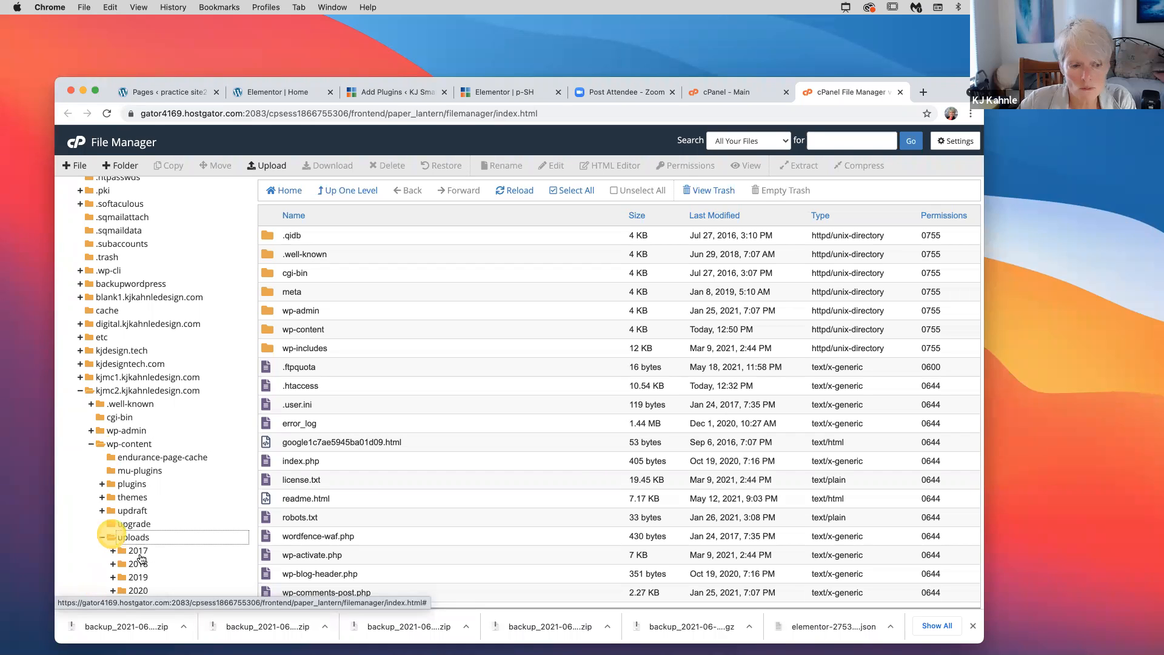
Browse the 2017–2021 year folders and plugin upload folders inside uploads
scroll(130, 521, down, 3)
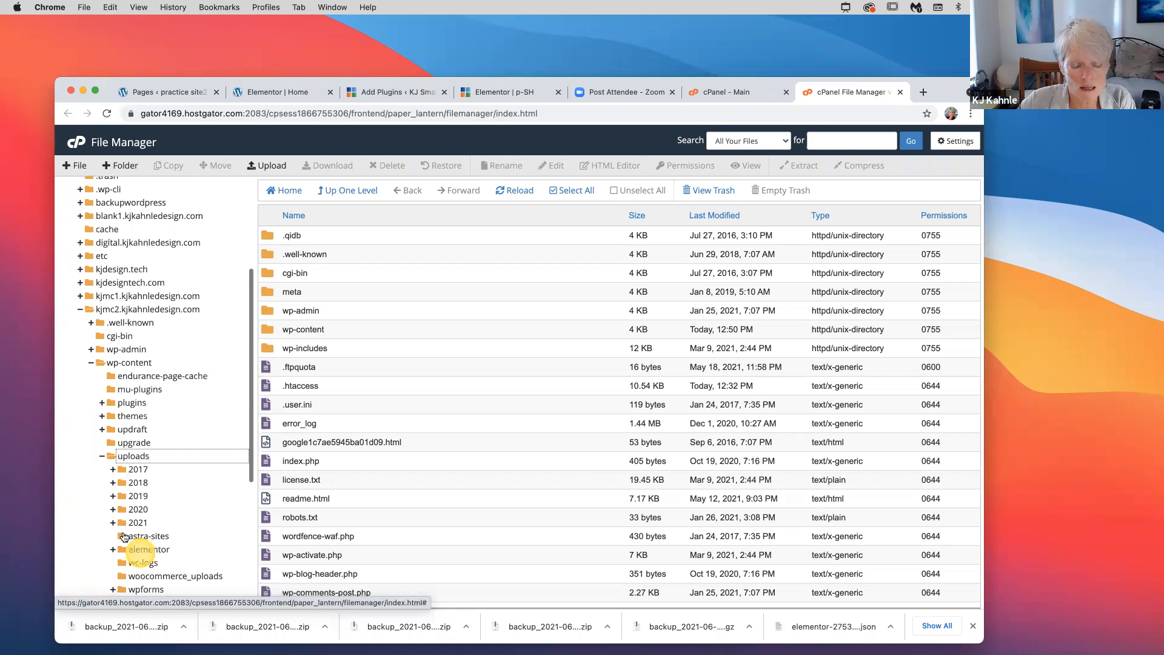
click(123, 470)
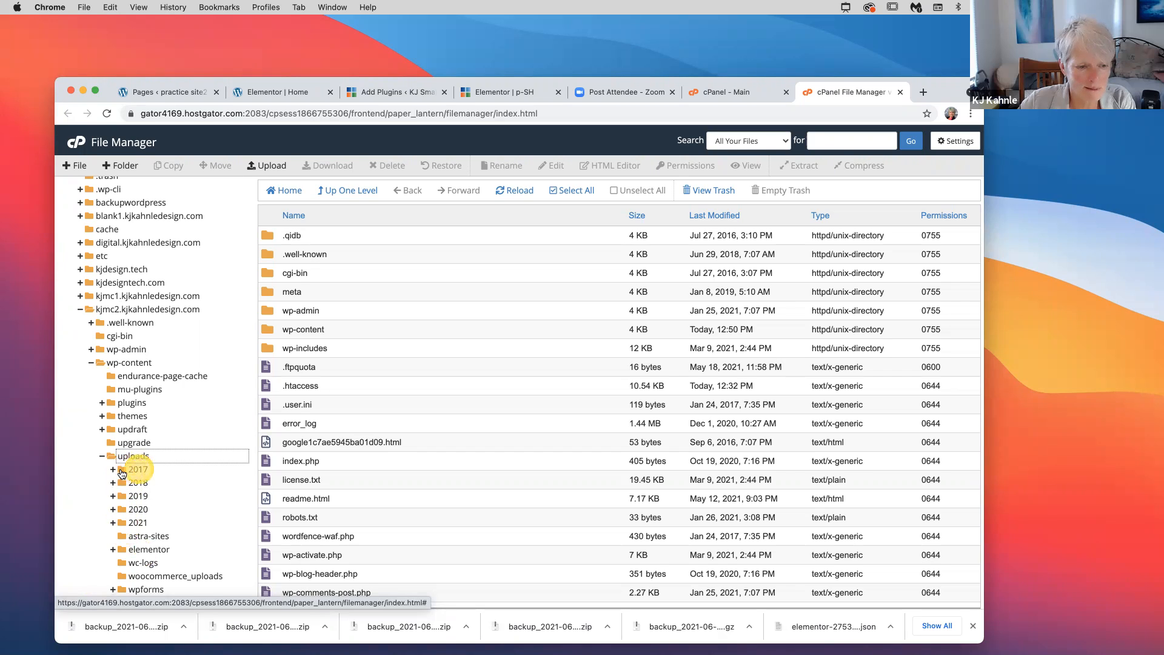
click(128, 510)
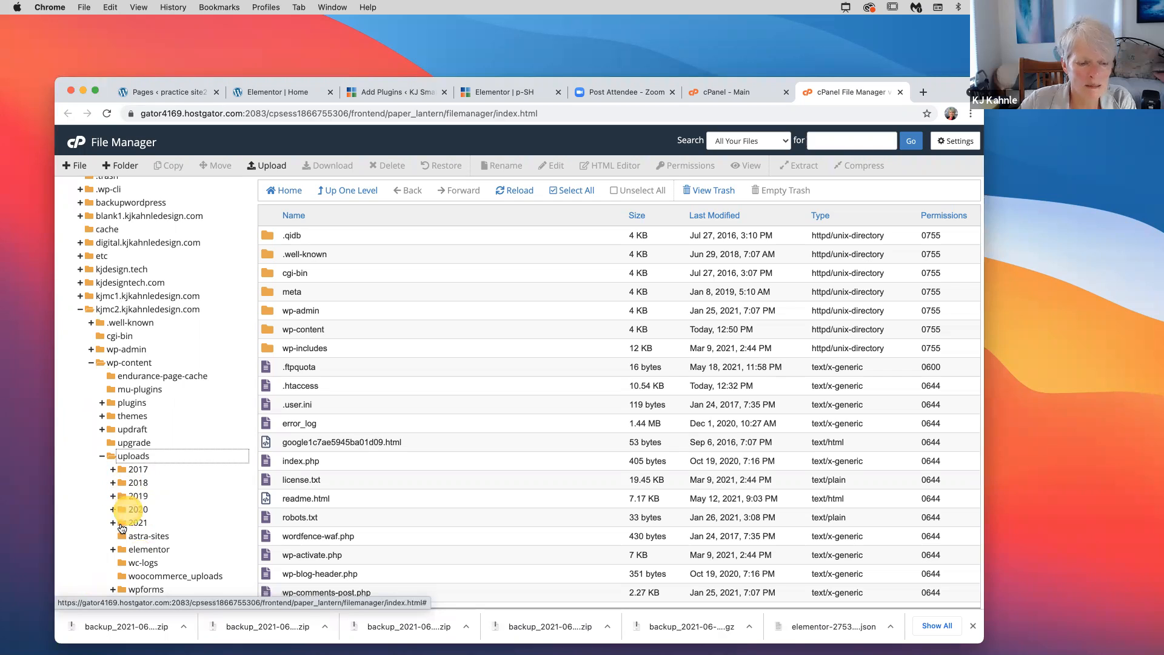
click(123, 525)
click(149, 524)
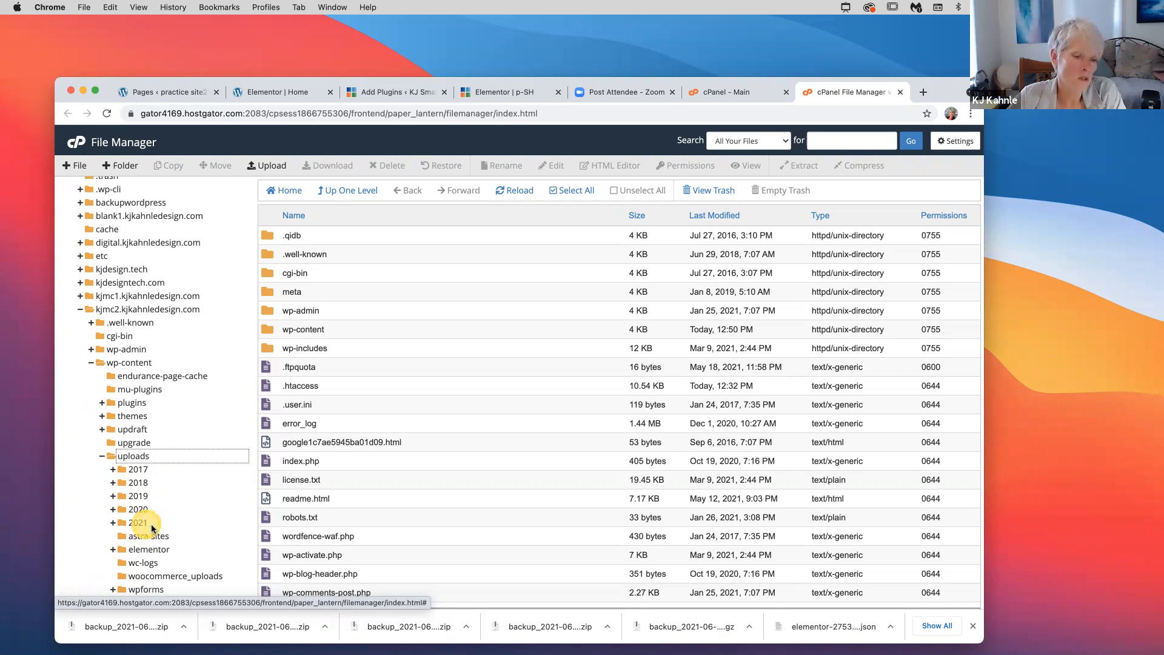
click(167, 523)
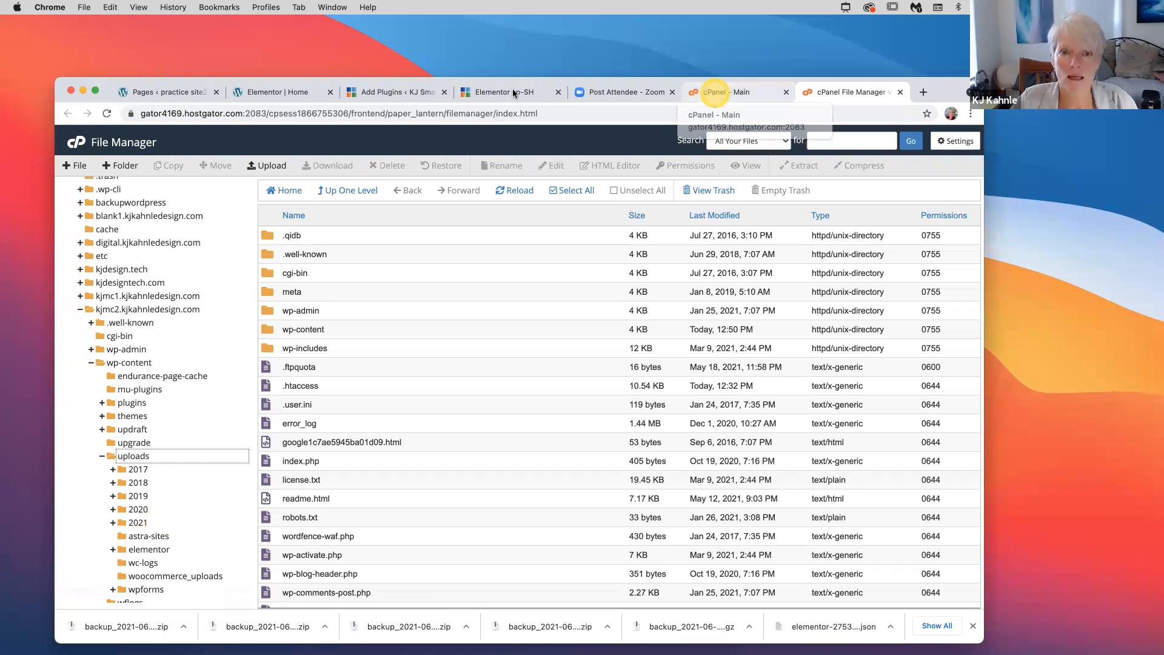
Return to the Elementor editor for the SH: Practice-n-Promotion (p-SH) page
click(680, 90)
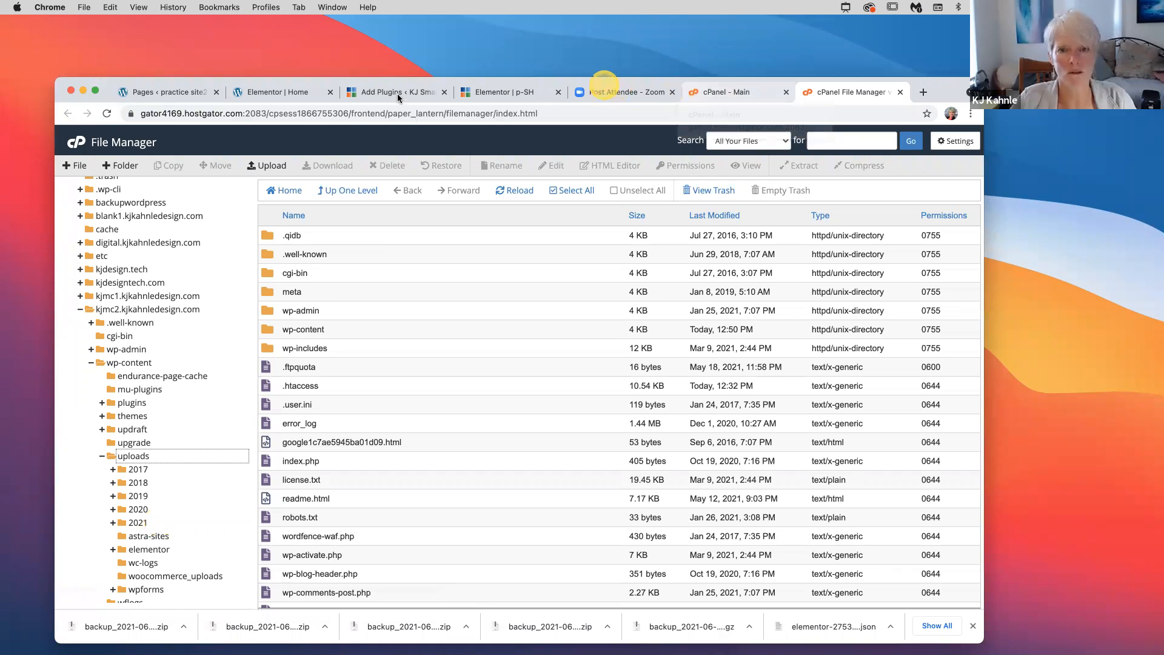
click(507, 92)
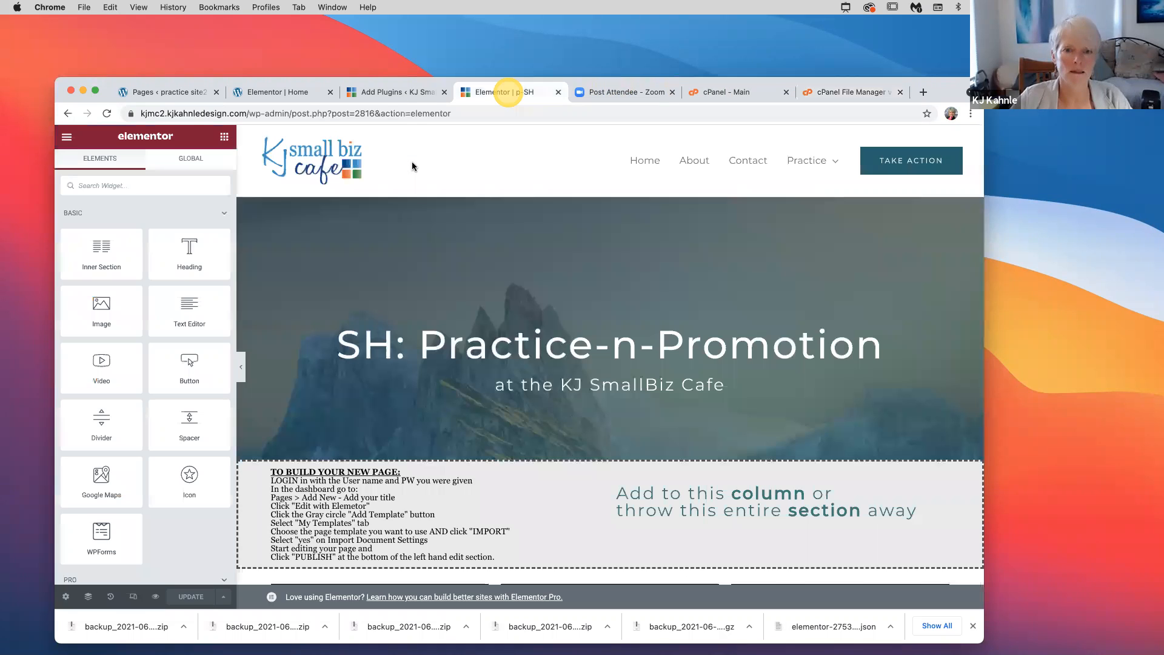
click(412, 166)
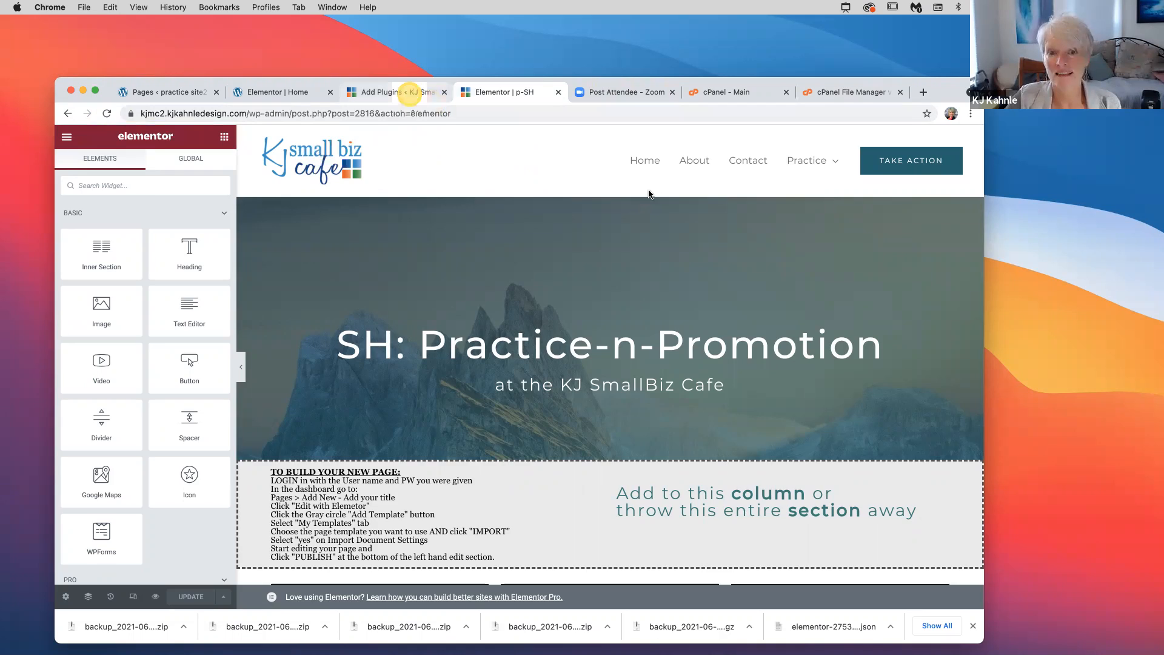
click(410, 94)
Show the live homepage with the Practice dropdown listing p-AC through p-EX
click(99, 161)
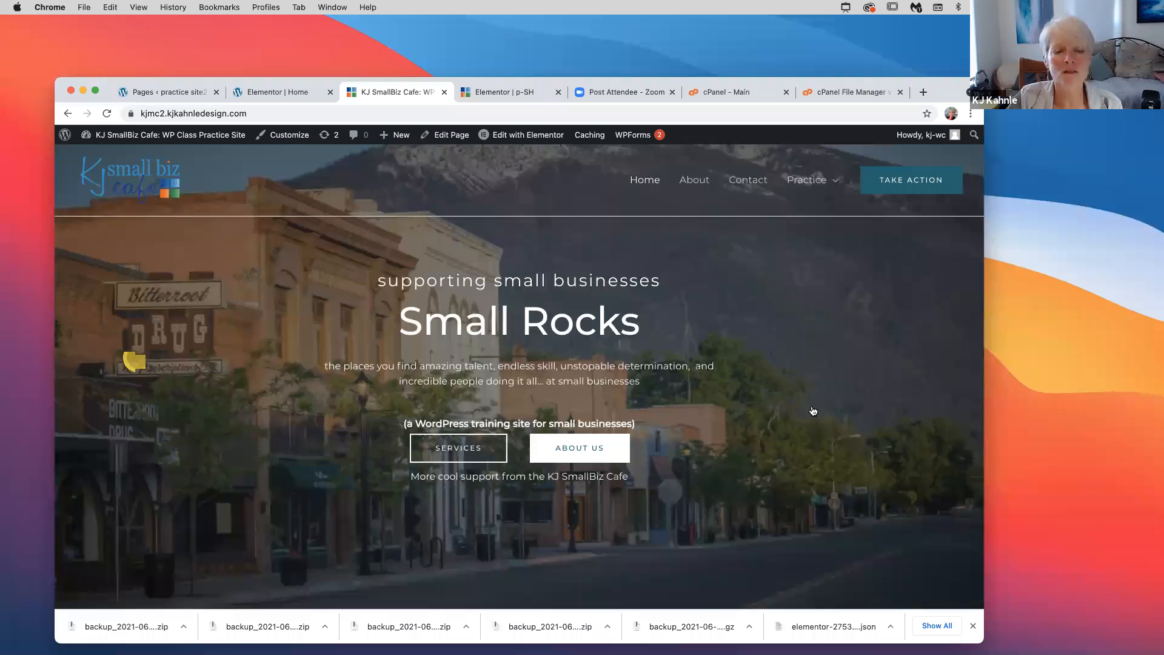
mouse_move(809, 180)
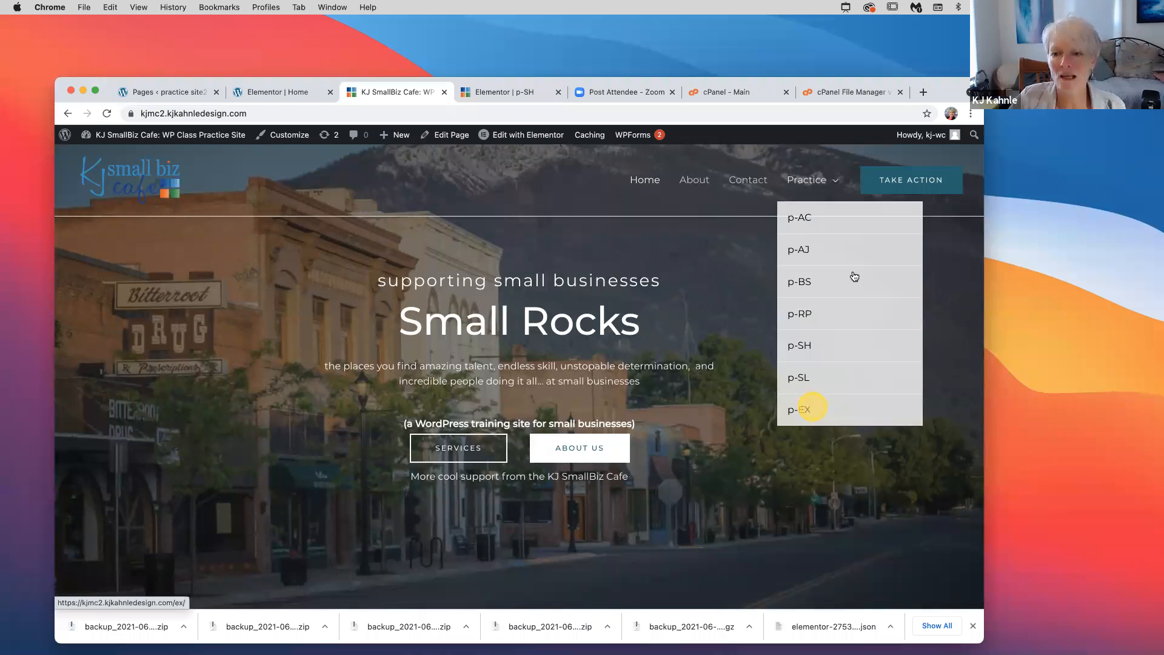